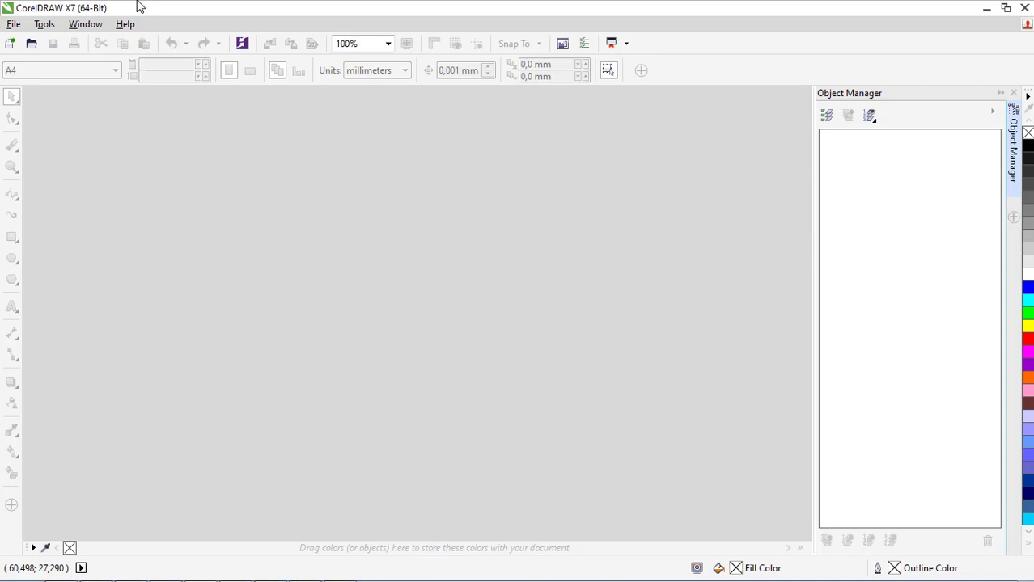
# Step: Create a new portrait A3 document, 297 by 420 mm, in RGB colour mode at 300 dpi
pyautogui.click(15, 25)
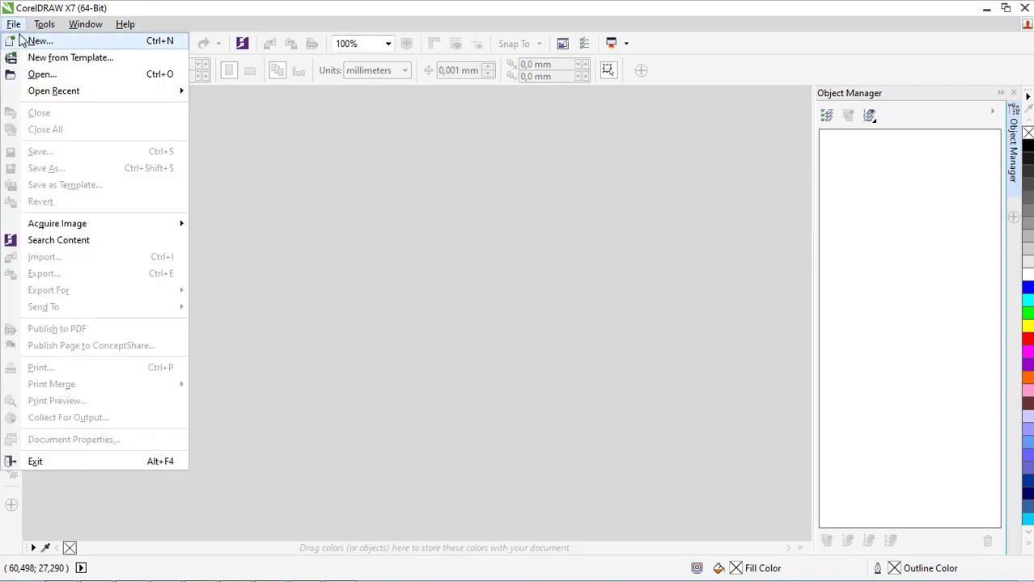
pyautogui.click(26, 41)
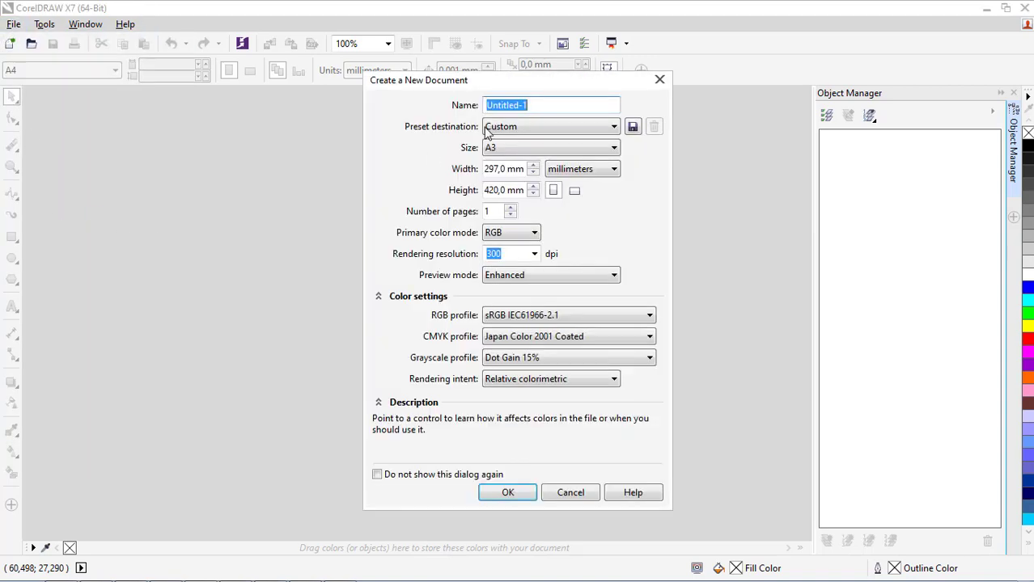
pyautogui.moveTo(498, 81); pyautogui.dragTo(365, 77)
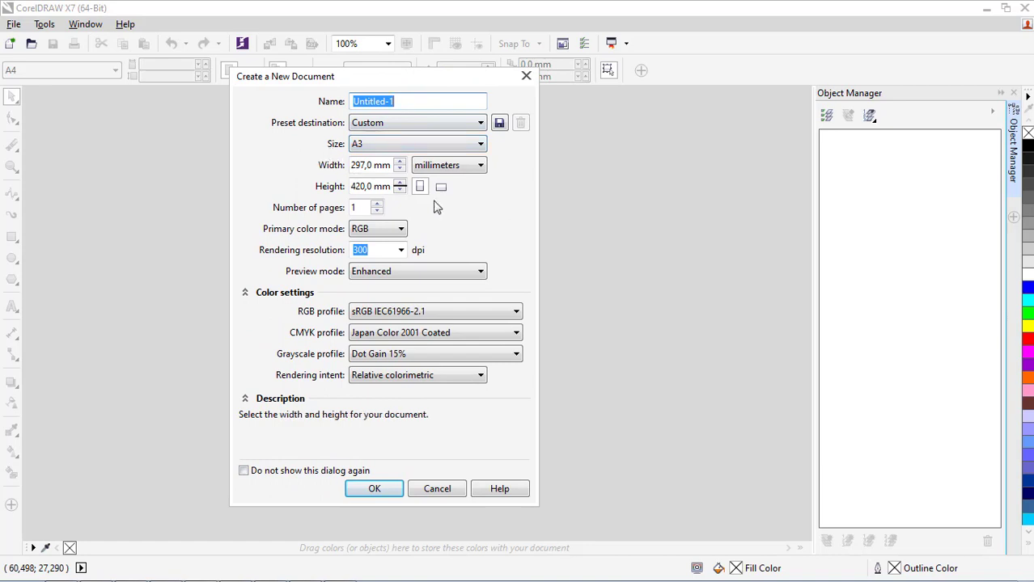
pyautogui.click(376, 488)
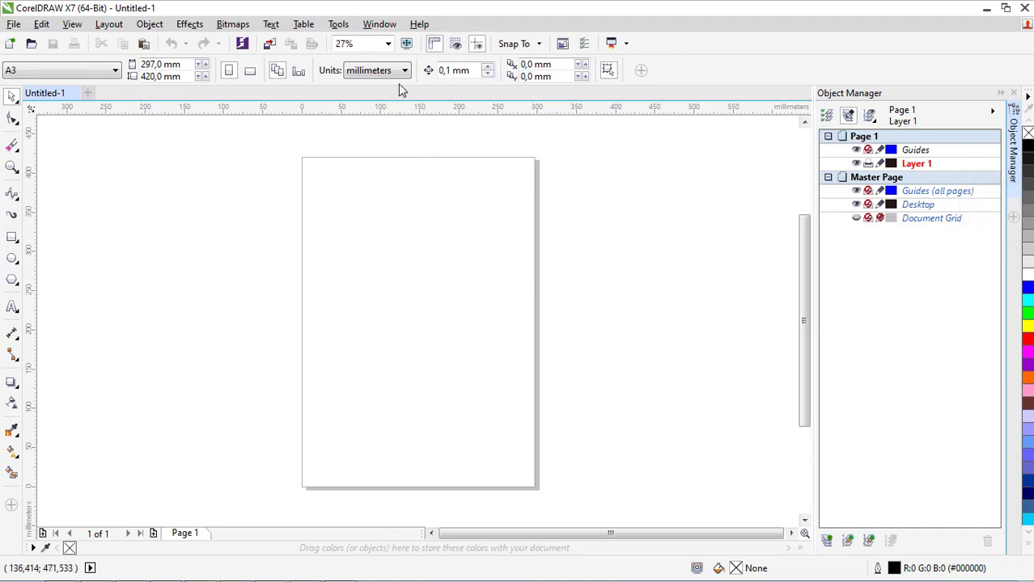
pyautogui.click(380, 24)
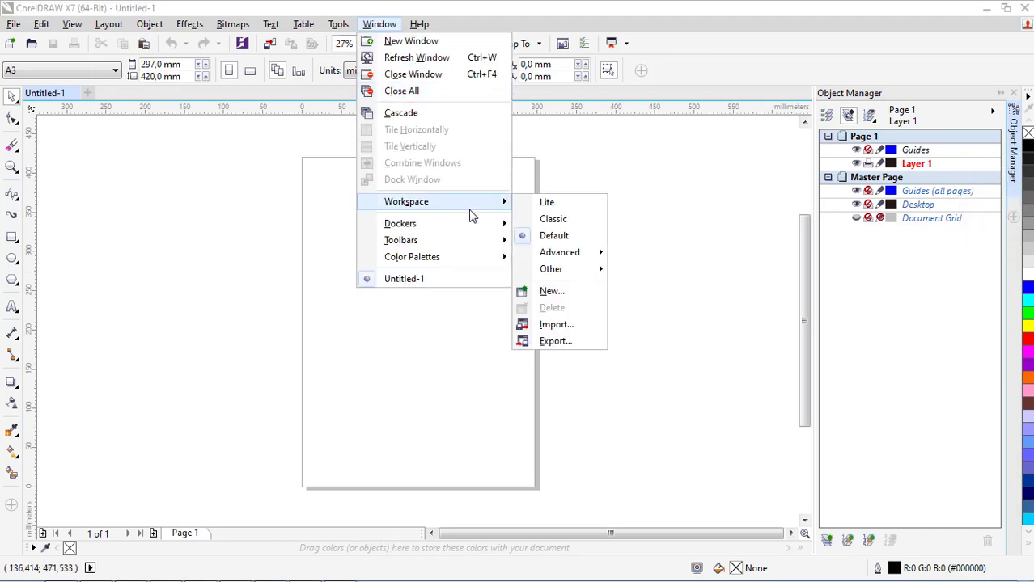
pyautogui.moveTo(476, 233)
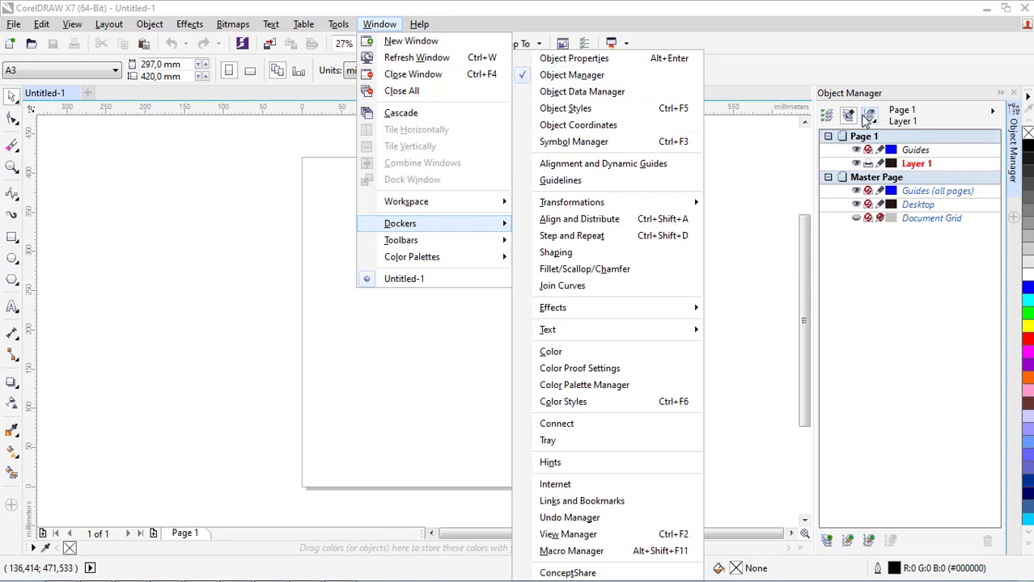
pyautogui.click(872, 289)
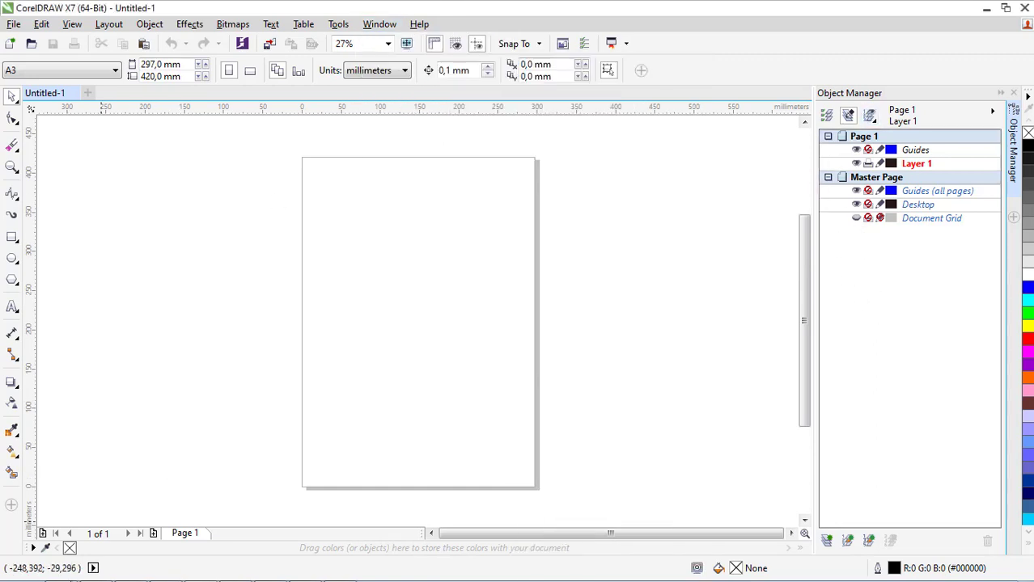
# Step: Copy the image "bahan konten 11" from its folder in Windows Explorer and paste it into the CorelDRAW document
pyautogui.moveTo(61, 573)
pyautogui.click(84, 526)
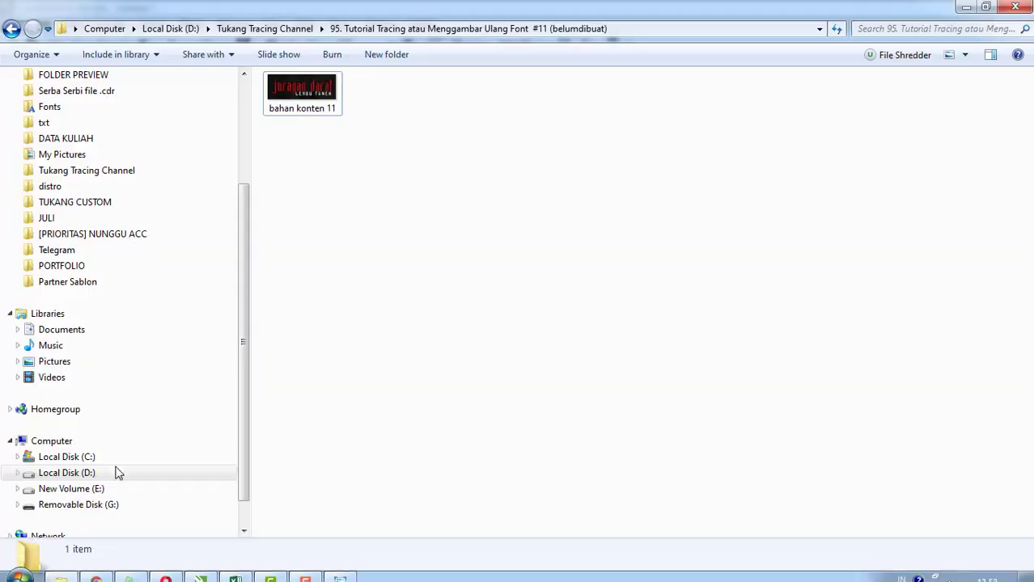
pyautogui.click(296, 113)
pyautogui.rightClick(296, 113)
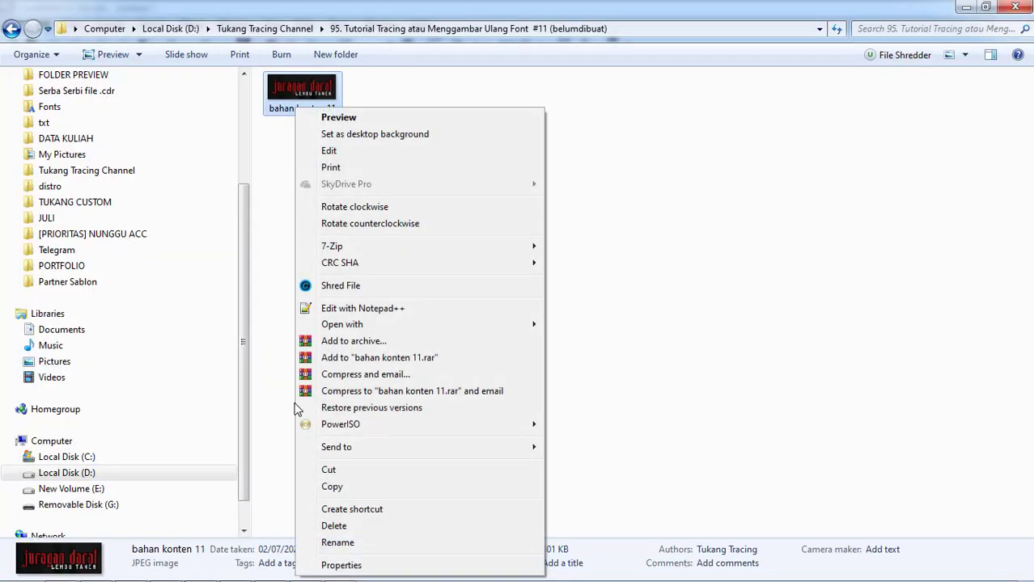
pyautogui.click(307, 486)
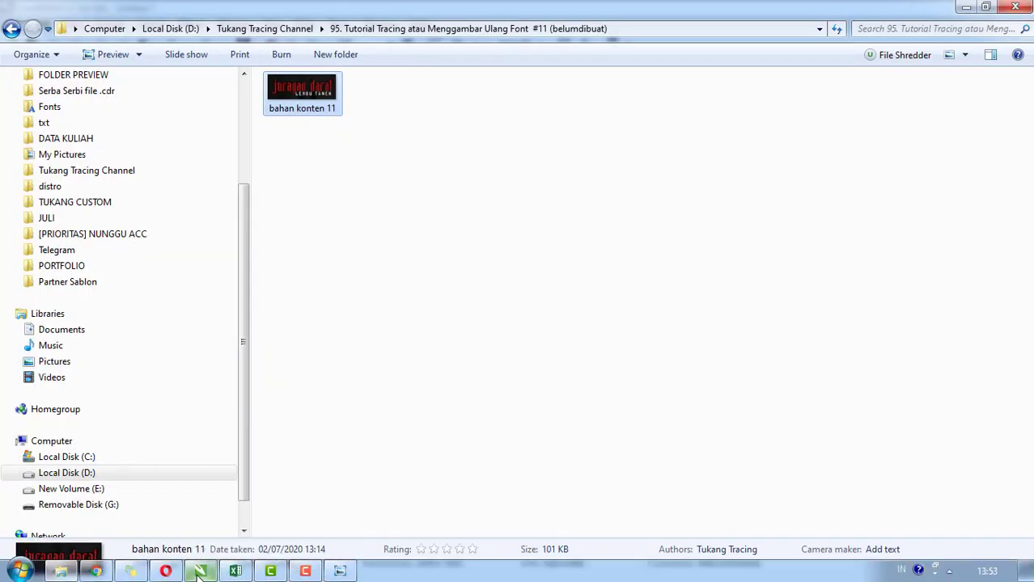
pyautogui.click(200, 573)
pyautogui.rightClick(356, 307)
pyautogui.click(392, 406)
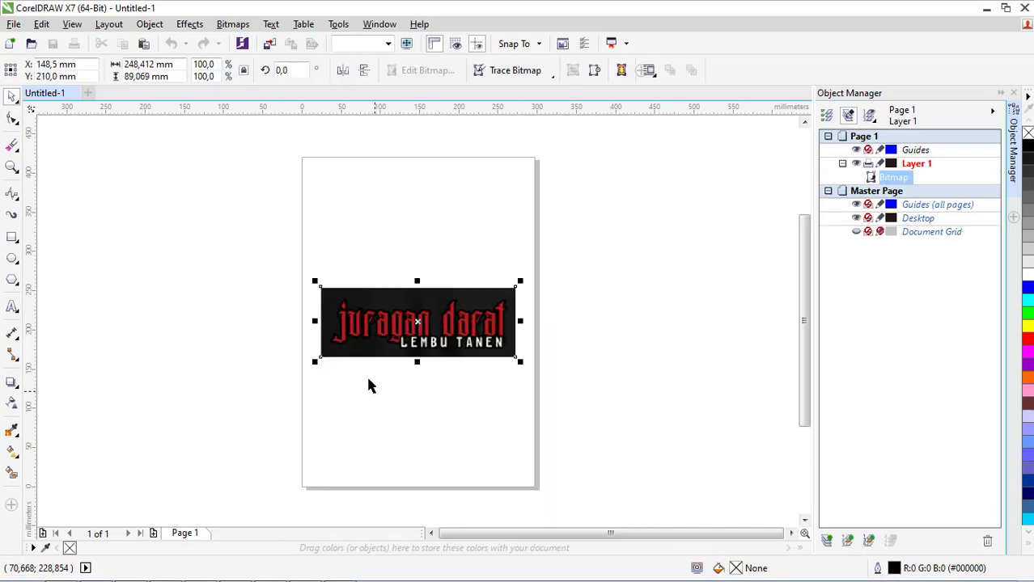
# Step: Move the pasted lettering bitmap slightly up and towards the page's left edge
pyautogui.click(371, 388)
pyautogui.scroll(1, 344, 296)
pyautogui.moveTo(257, 249); pyautogui.dragTo(568, 443)
pyautogui.moveTo(482, 344); pyautogui.dragTo(458, 311)
pyautogui.click(433, 430)
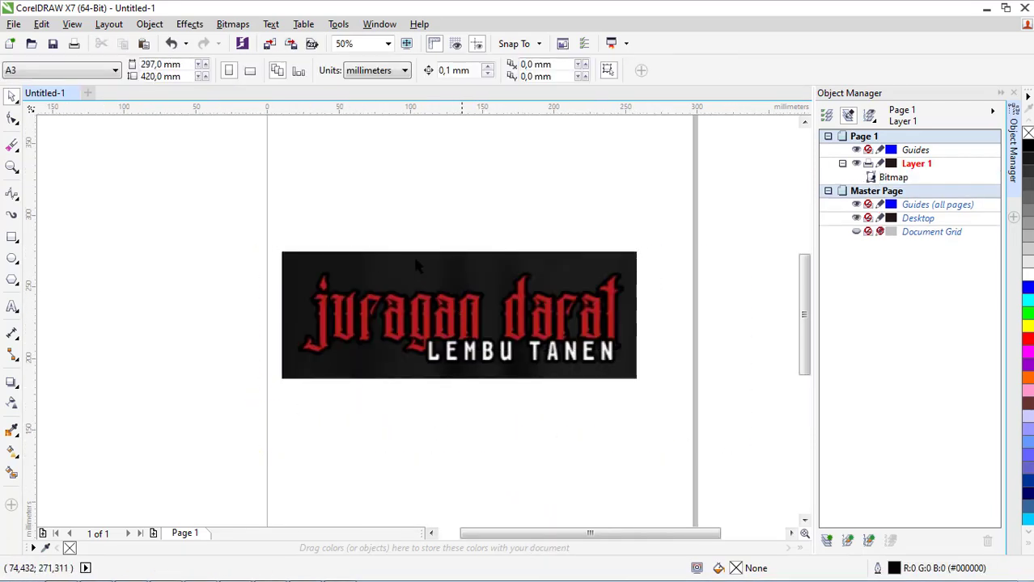
# Step: Copy the page width and set the bitmap's width to that 297 mm, scaling it proportionally
pyautogui.moveTo(165, 63); pyautogui.dragTo(97, 71)
pyautogui.rightClick(144, 65)
pyautogui.click(149, 114)
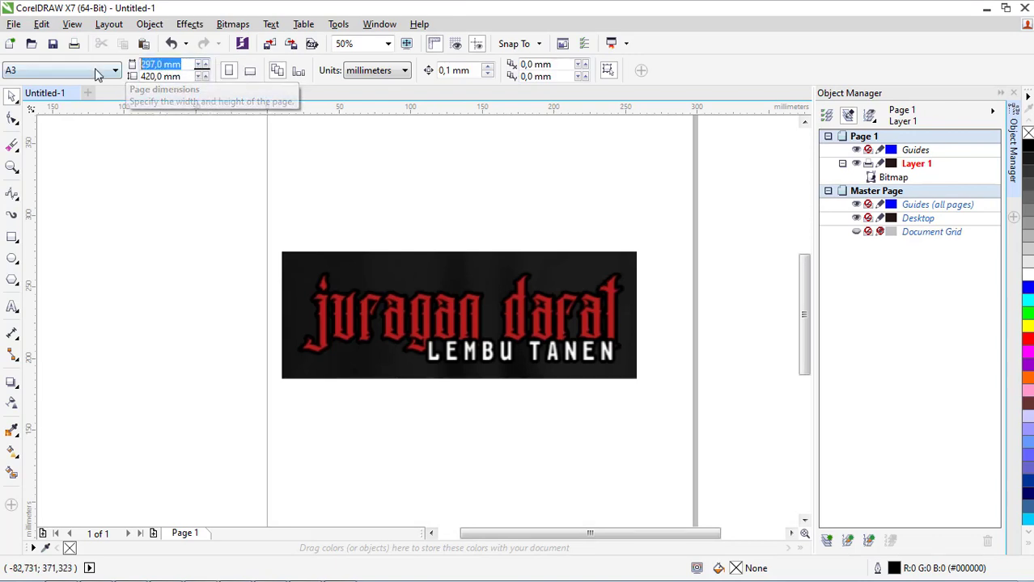
pyautogui.click(406, 277)
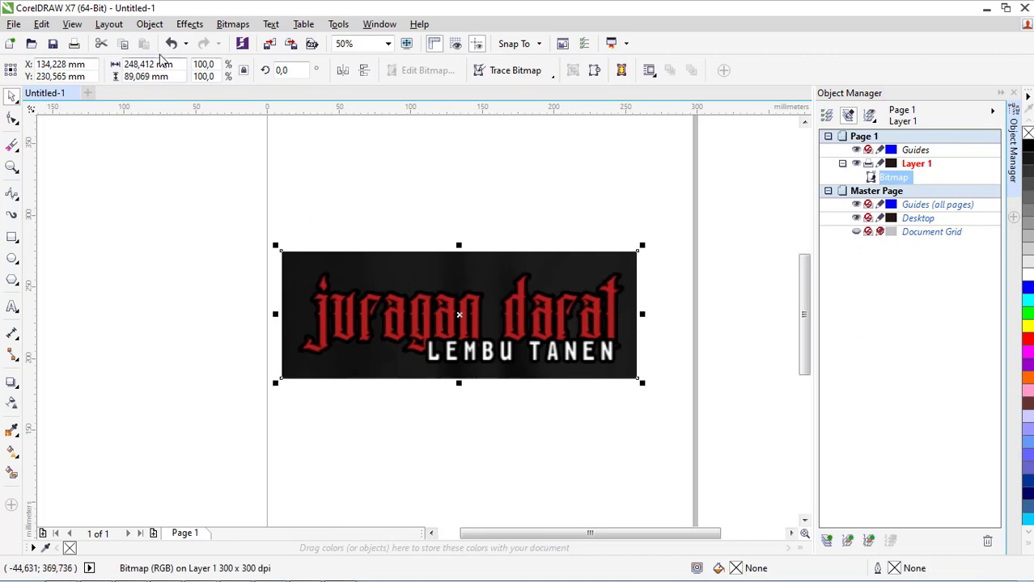
pyautogui.moveTo(166, 65); pyautogui.dragTo(15, 70)
pyautogui.hotkey('ctrl', 'v')
pyautogui.press('Return')
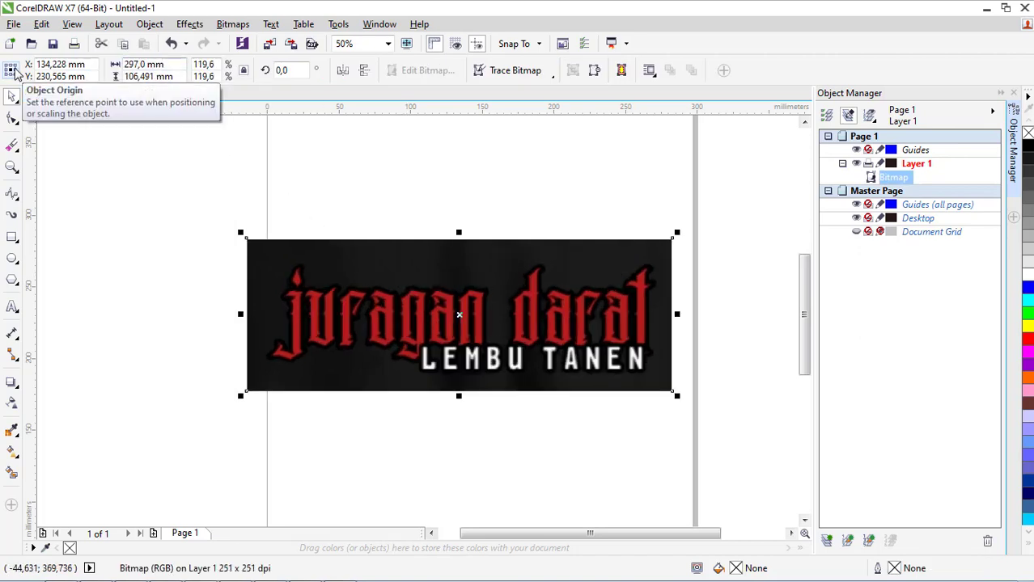
# Step: Centre the resized bitmap on the page and deselect it
pyautogui.scroll(-1, 184, 201)
pyautogui.scroll(1, 226, 225)
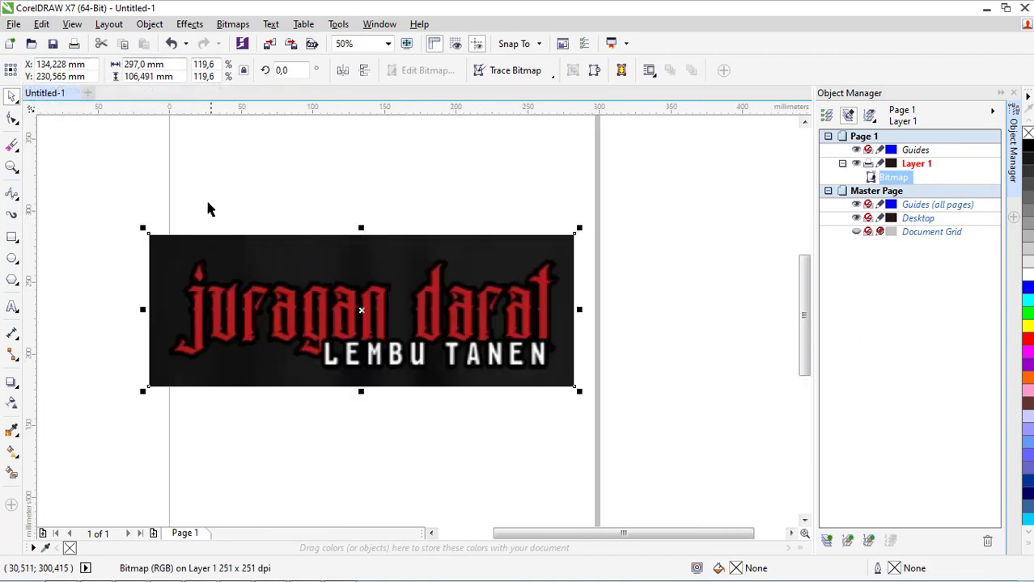
pyautogui.press('p')
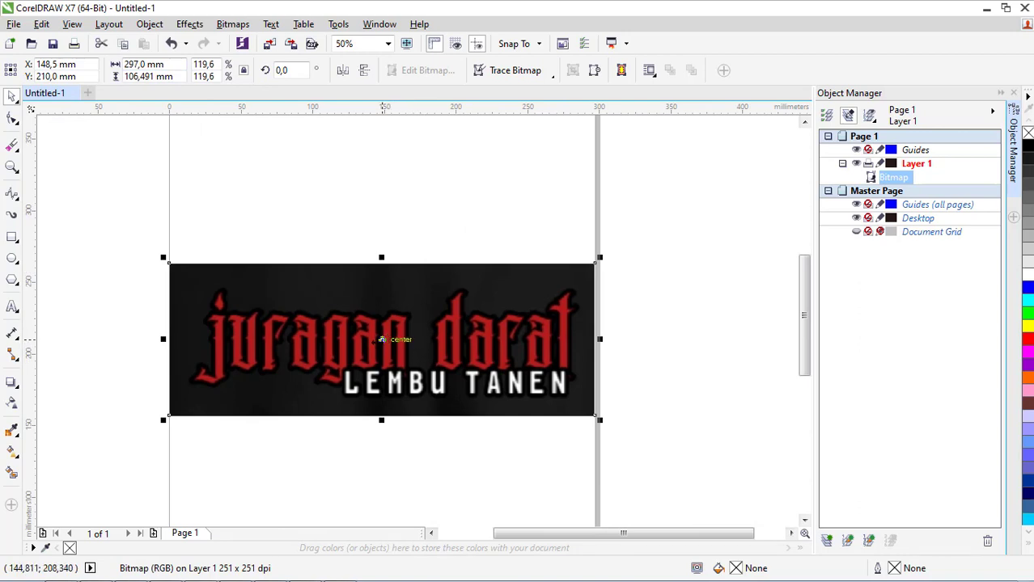
pyautogui.click(338, 221)
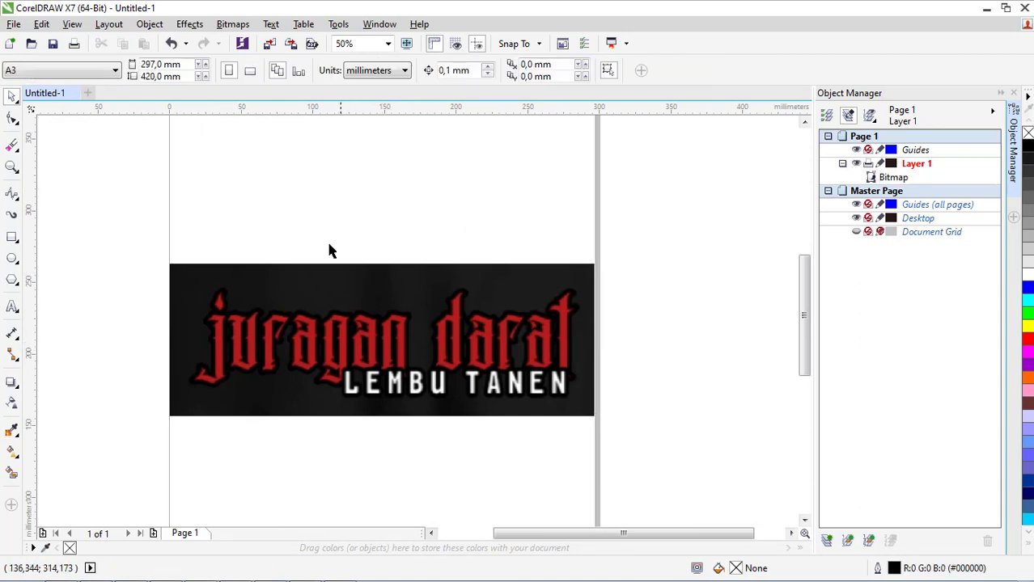
# Step: Add Layer 2 above the image layer and lock Layer 1 with the bitmap
pyautogui.click(827, 541)
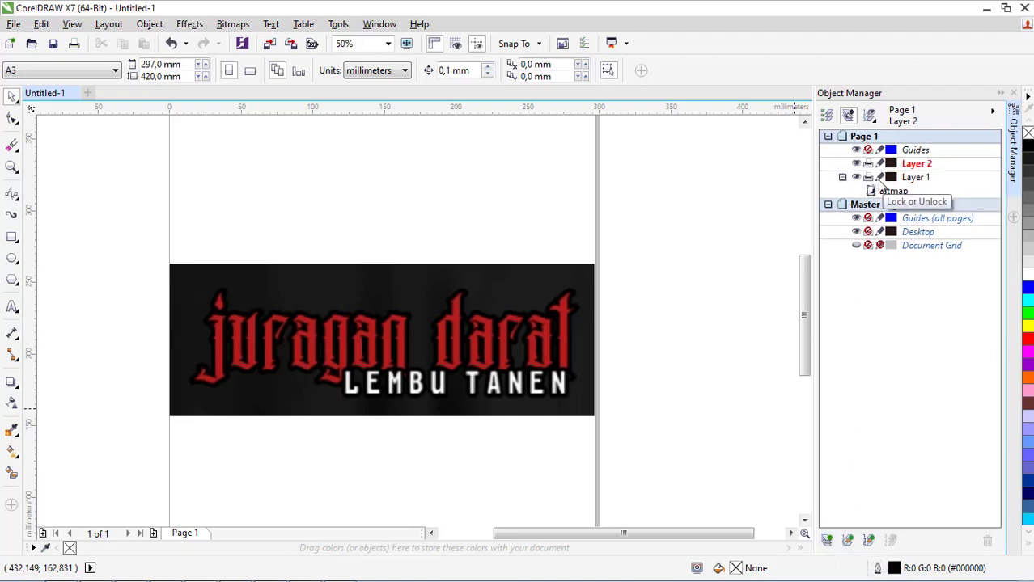
pyautogui.click(879, 179)
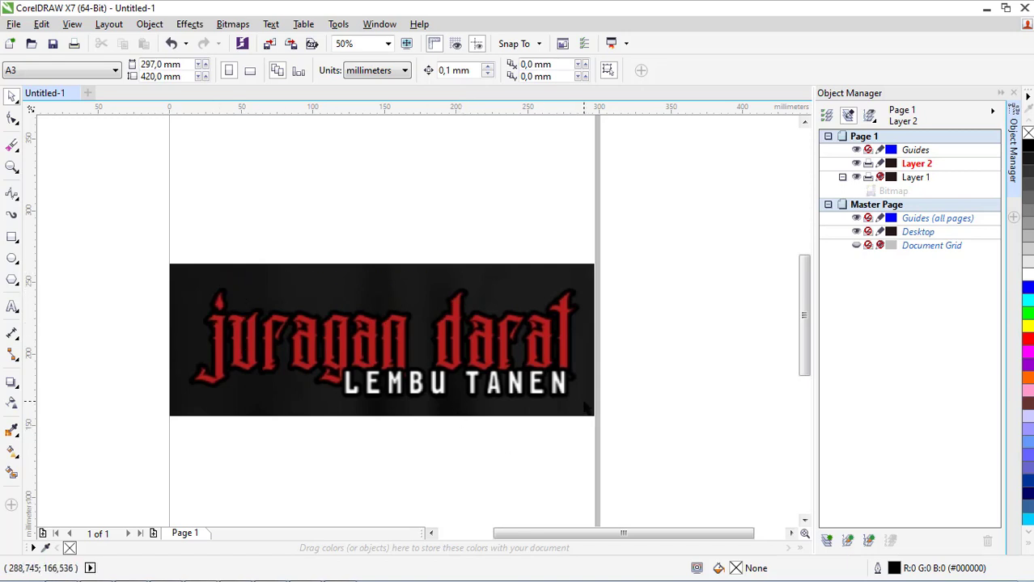
# Step: Activate the B-Spline tool and set its default outline to a hairline in green (RGB 0, 255, 0)
pyautogui.click(20, 201)
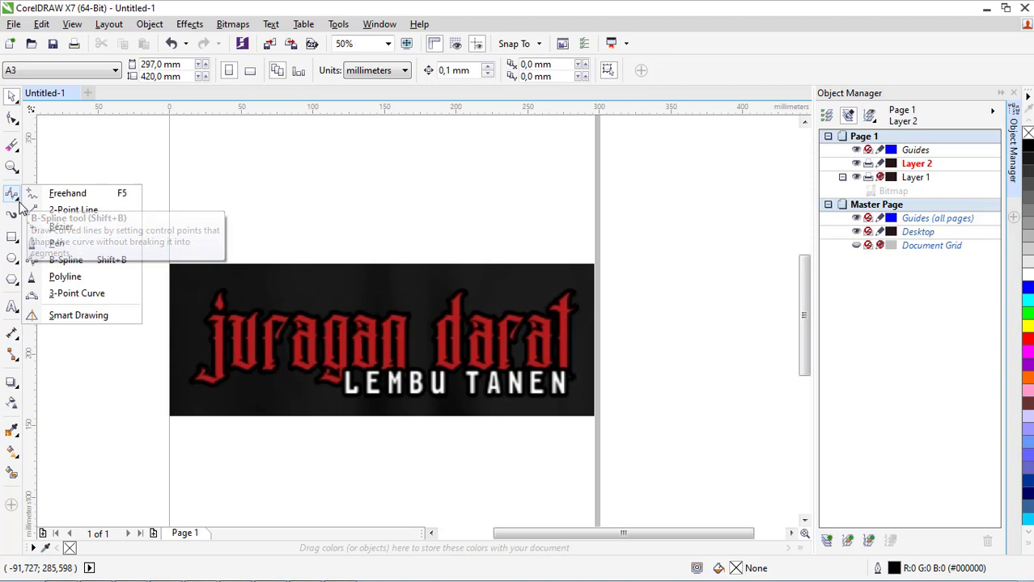
pyautogui.click(65, 259)
pyautogui.click(478, 71)
pyautogui.click(471, 100)
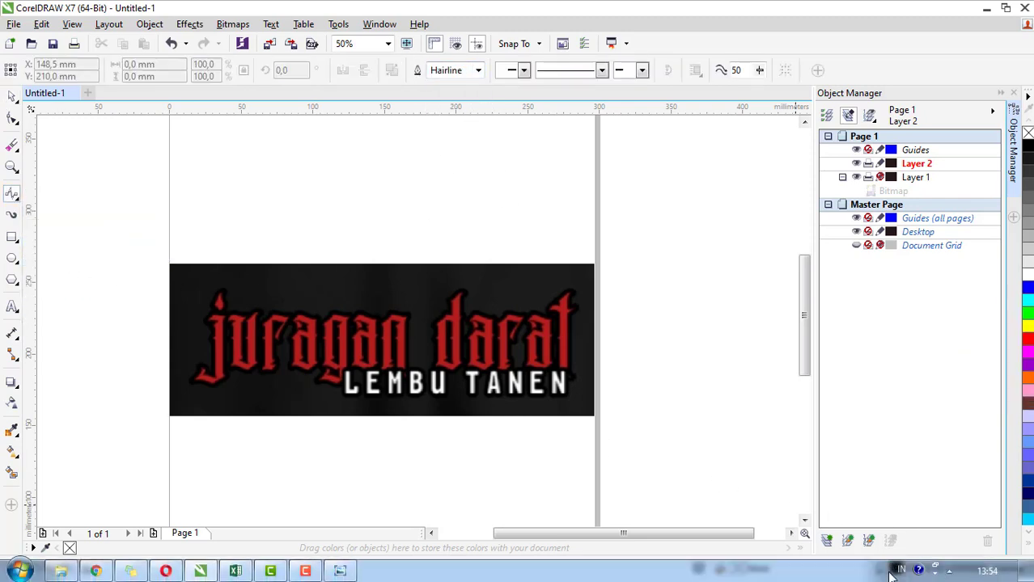
pyautogui.doubleClick(894, 570)
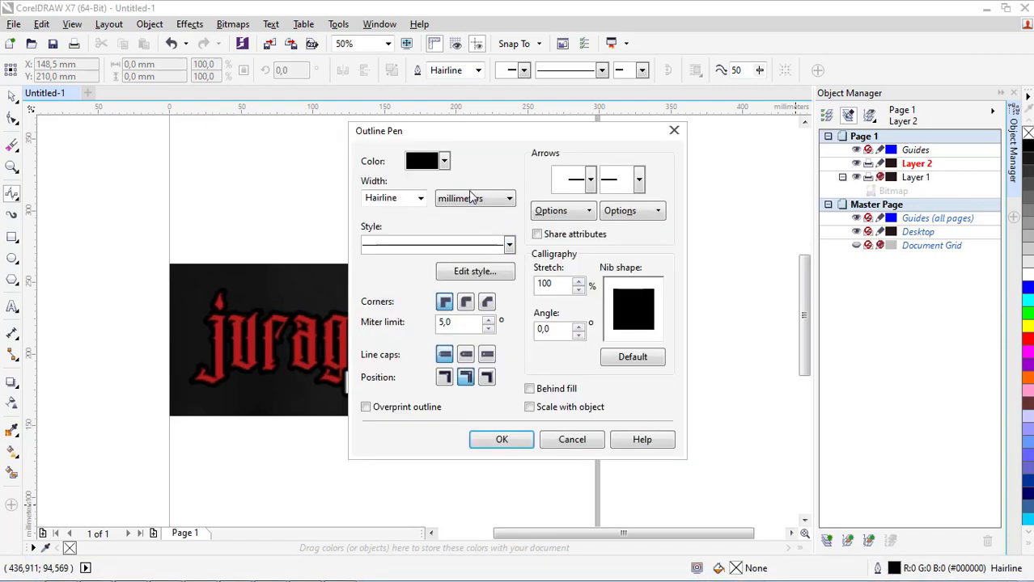
pyautogui.click(444, 161)
pyautogui.click(430, 199)
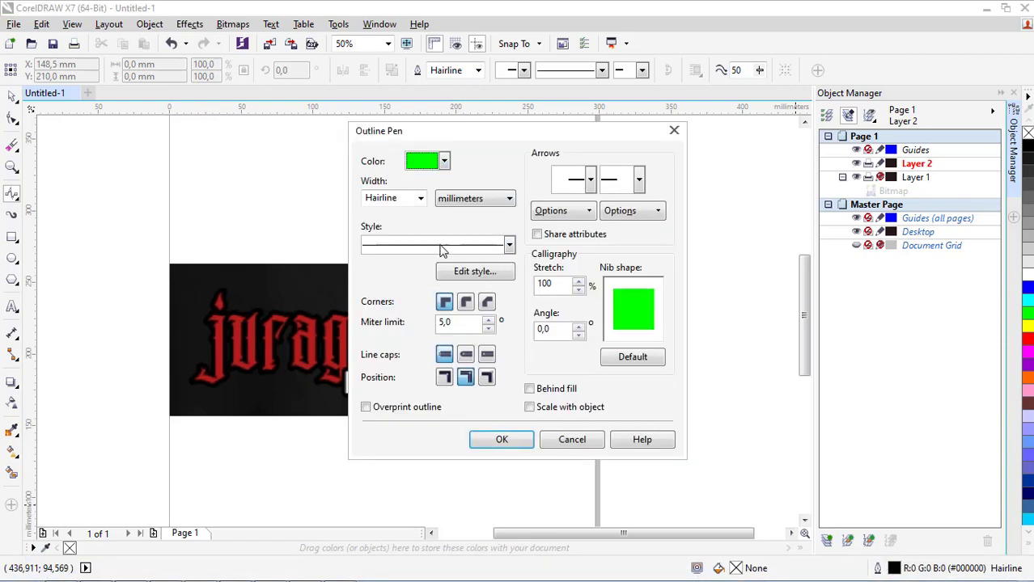
pyautogui.click(502, 440)
# Step: Draw a straight horizontal B-Spline line about 280 mm long along the baseline of the "juragan darat" lettering
pyautogui.scroll(1, 297, 309)
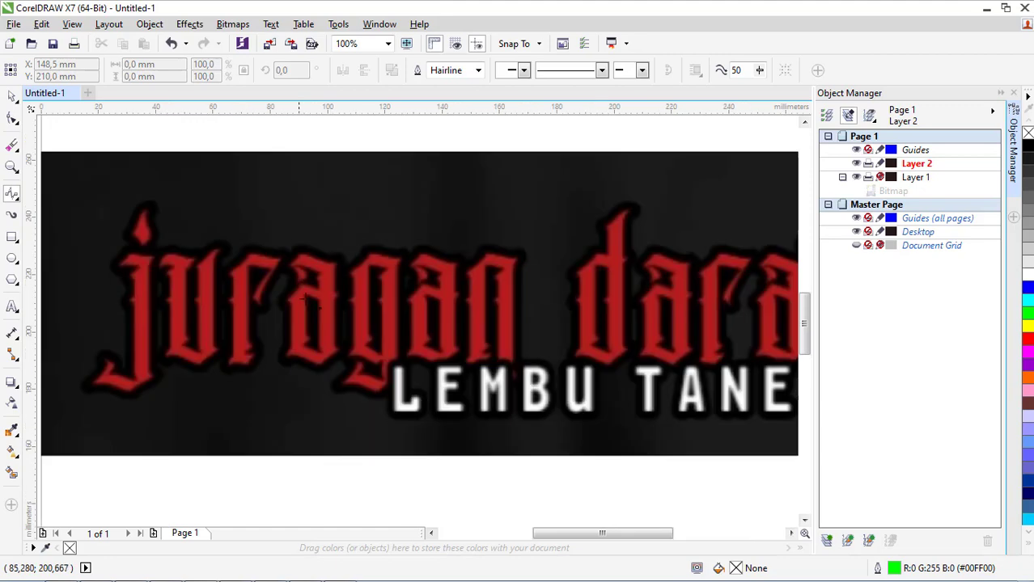
pyautogui.scroll(-1, 333, 283)
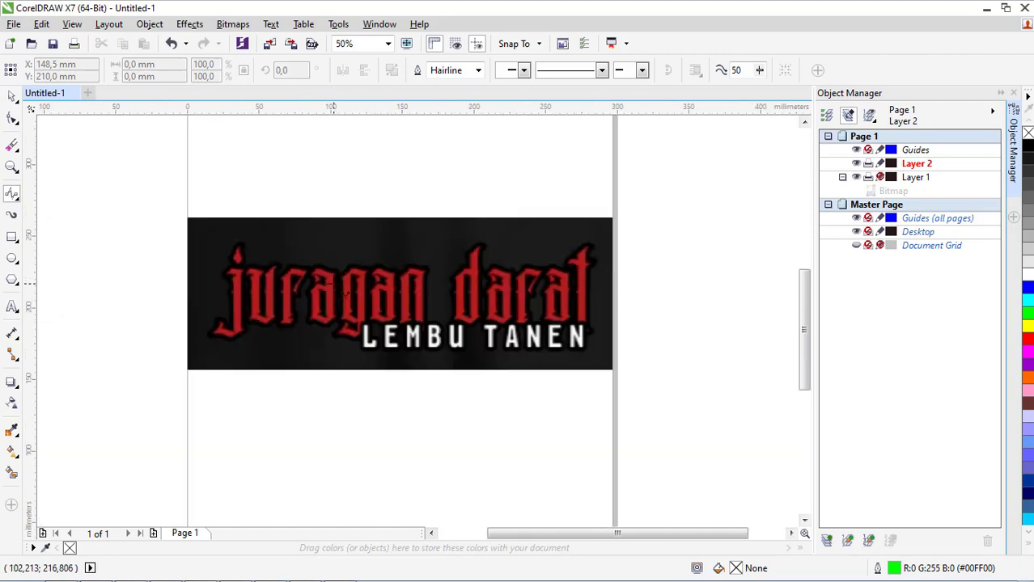
pyautogui.scroll(2, 251, 315)
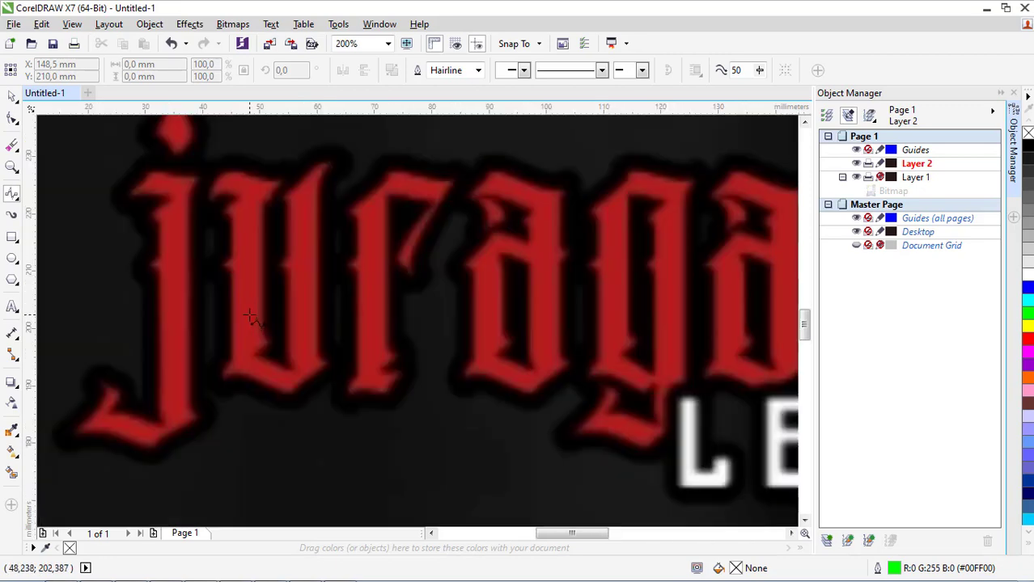
pyautogui.scroll(-1, 251, 315)
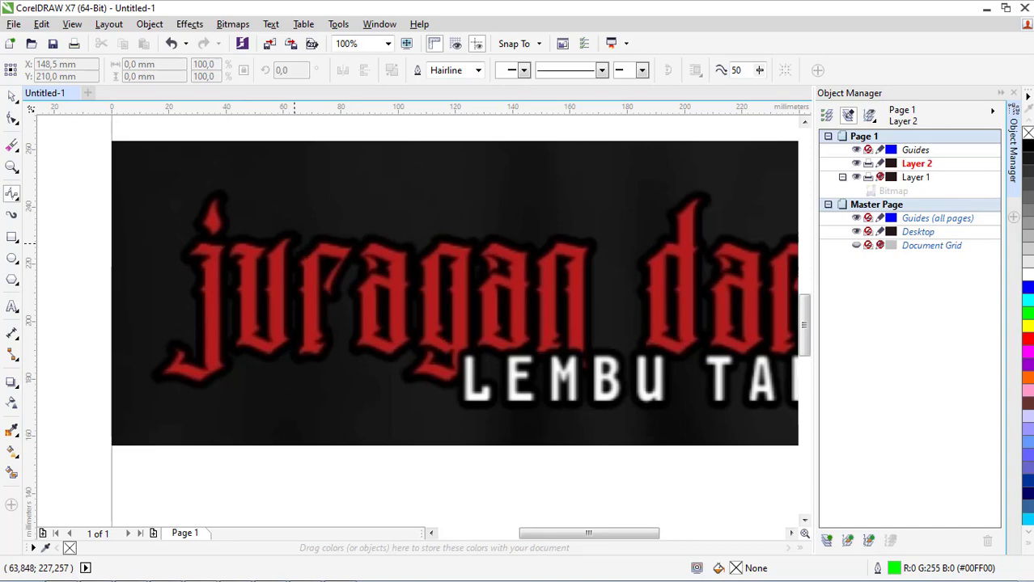
pyautogui.scroll(1, 264, 243)
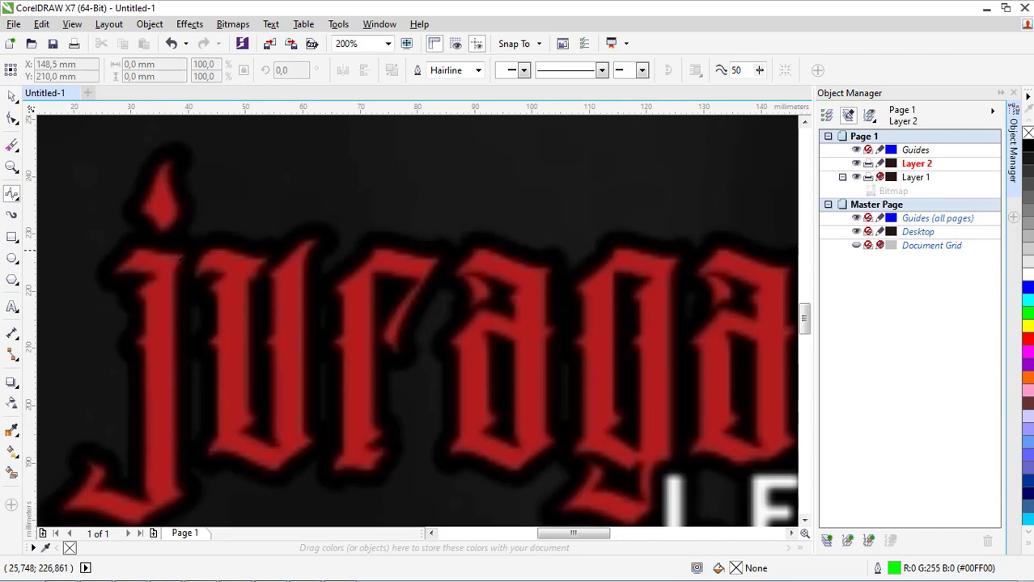
pyautogui.scroll(-1, 224, 259)
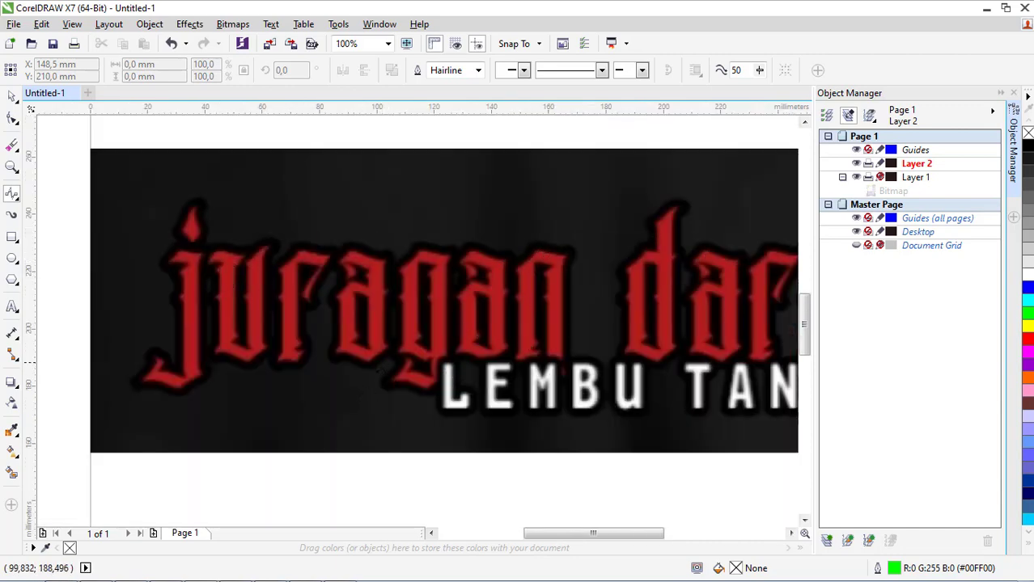
pyautogui.moveTo(122, 362); pyautogui.dragTo(757, 361)
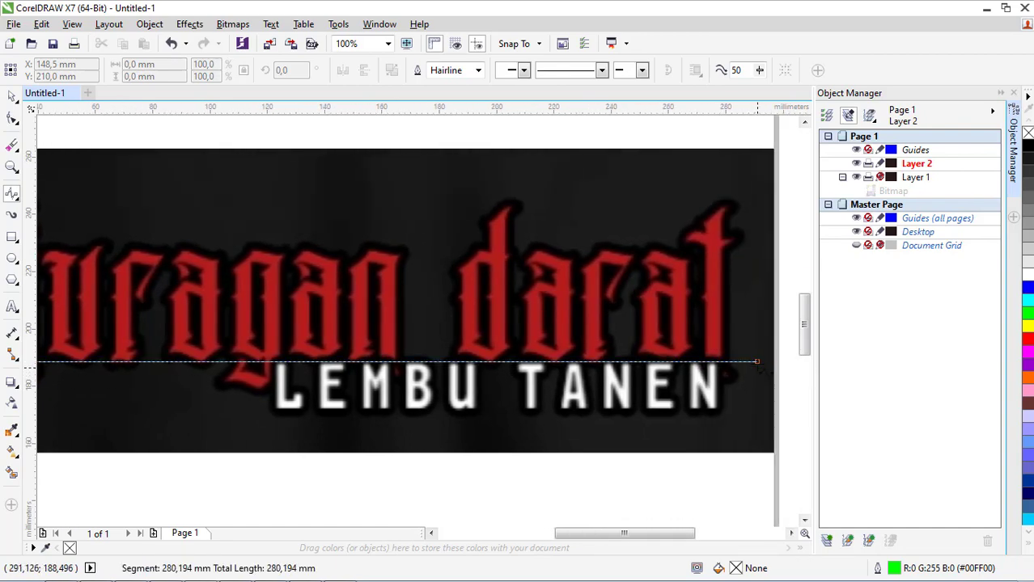
pyautogui.doubleClick(758, 364)
pyautogui.press('space')
# Step: Duplicate the baseline line and move the copy up to the top edge of the red lowercase letters
pyautogui.scroll(-1, 479, 362)
pyautogui.scroll(4, 283, 360)
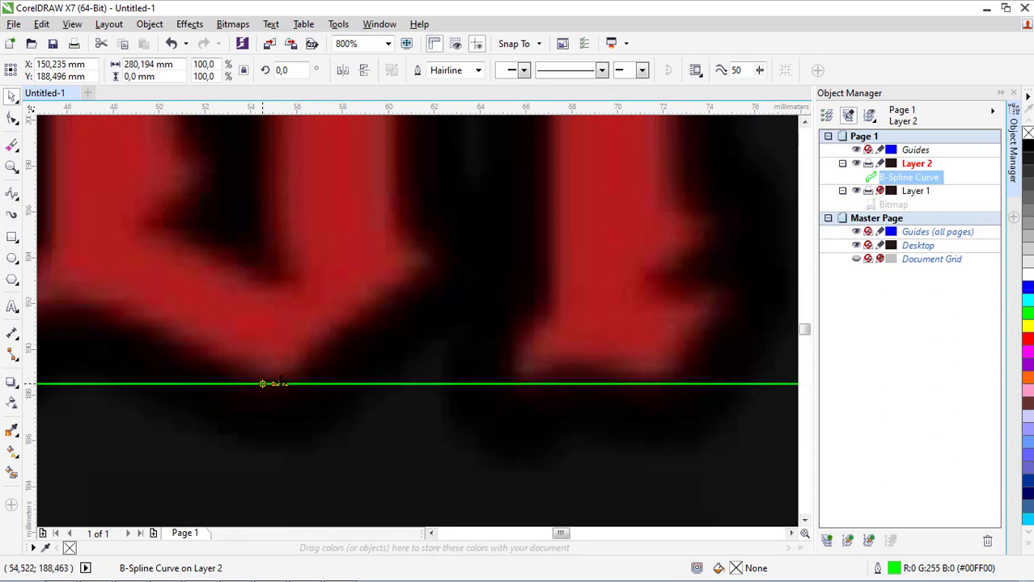
pyautogui.scroll(-2, 291, 380)
pyautogui.scroll(-1, 427, 377)
pyautogui.scroll(1, 427, 376)
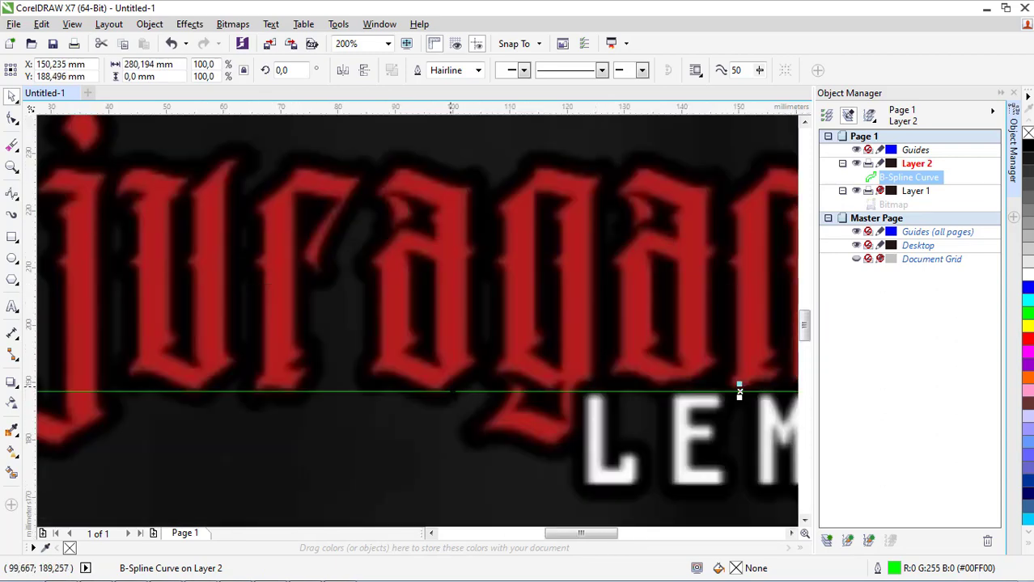
pyautogui.hotkey('ctrl', 'c')
pyautogui.hotkey('ctrl', 'v')
pyautogui.scroll(-1, 448, 391)
pyautogui.moveTo(447, 391); pyautogui.dragTo(487, 280)
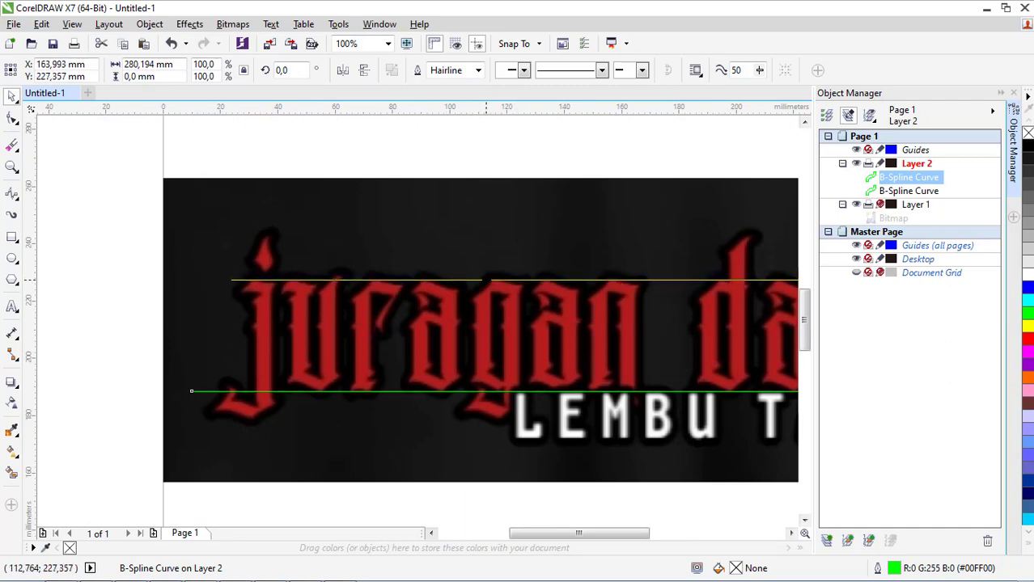
pyautogui.scroll(5, 486, 279)
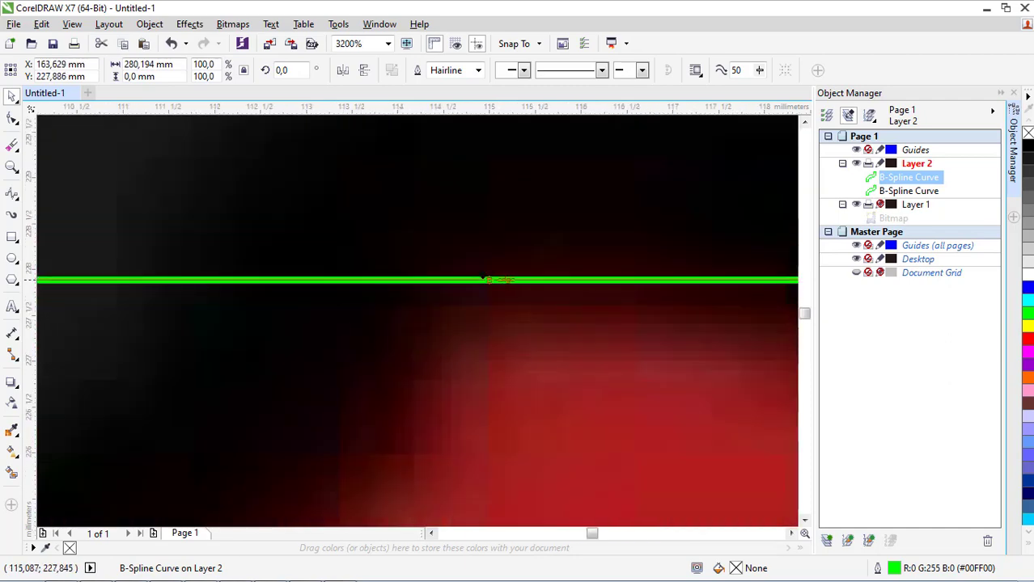
# Step: Group the two horizontal B-Spline guide lines and lock the group on Layer 2
pyautogui.scroll(-6, 377, 280)
pyautogui.scroll(2, 596, 281)
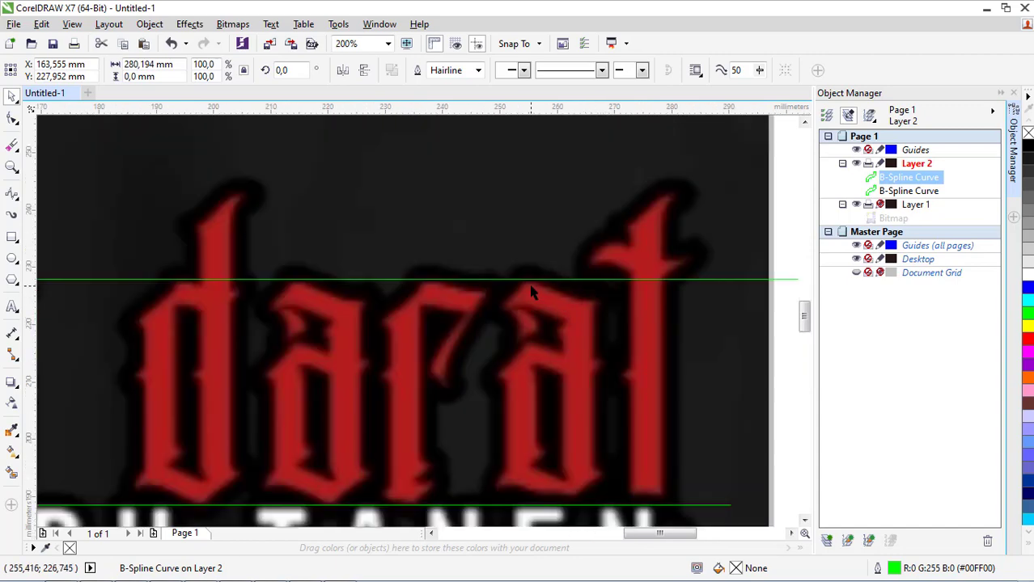
pyautogui.scroll(-2, 531, 293)
pyautogui.moveTo(628, 380); pyautogui.dragTo(134, 255)
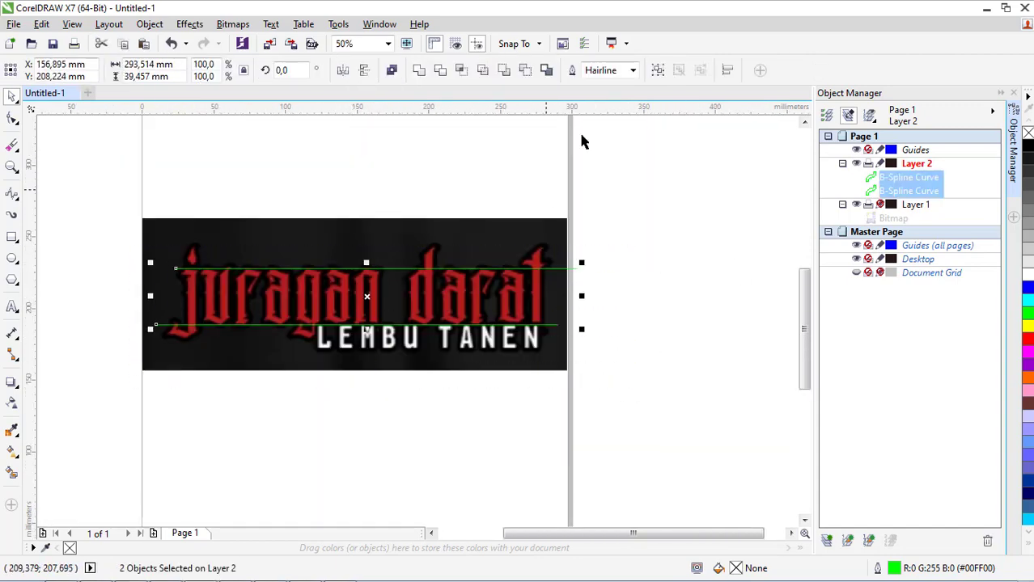
pyautogui.click(658, 70)
pyautogui.rightClick(914, 188)
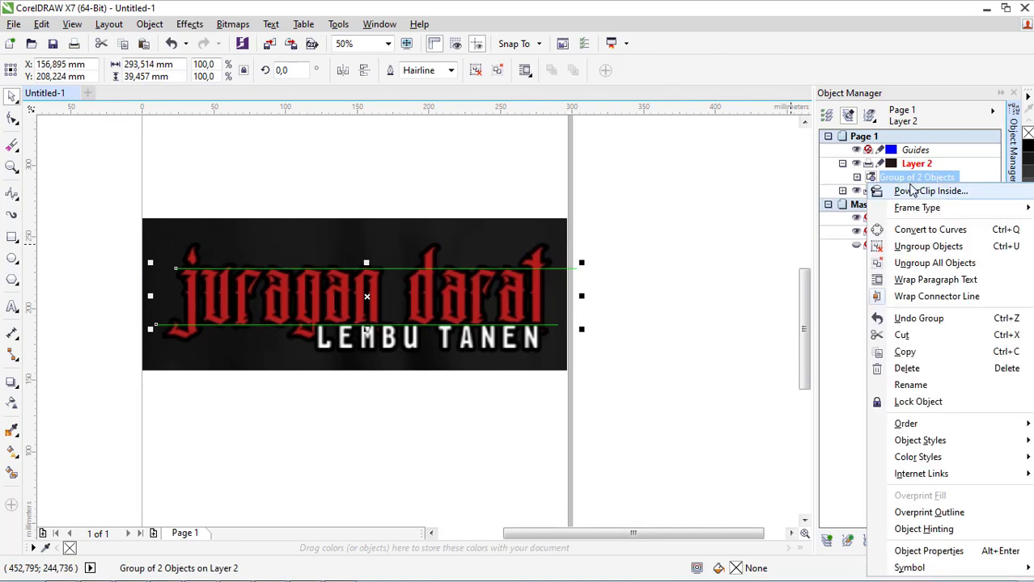
pyautogui.click(895, 403)
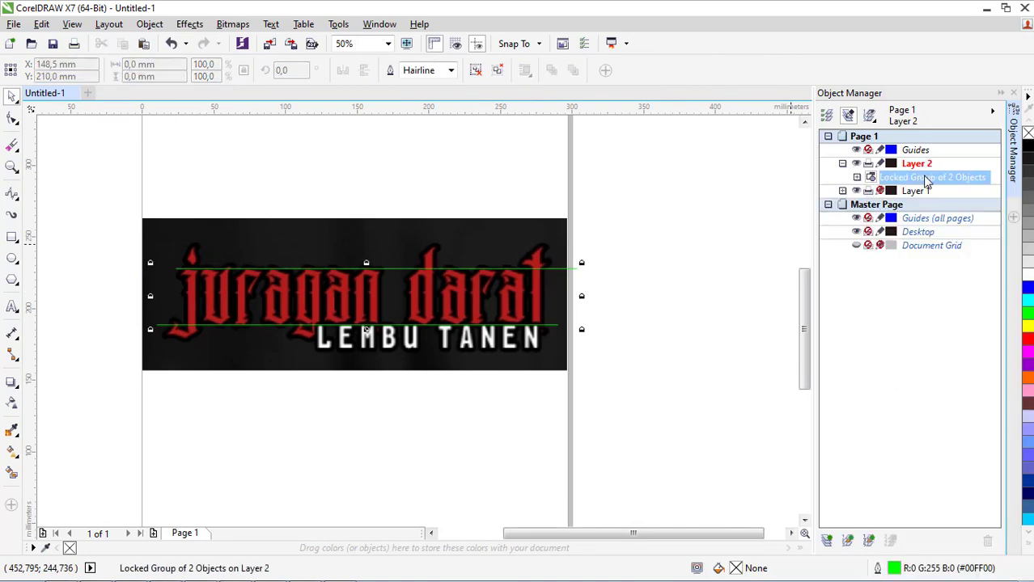
pyautogui.click(625, 376)
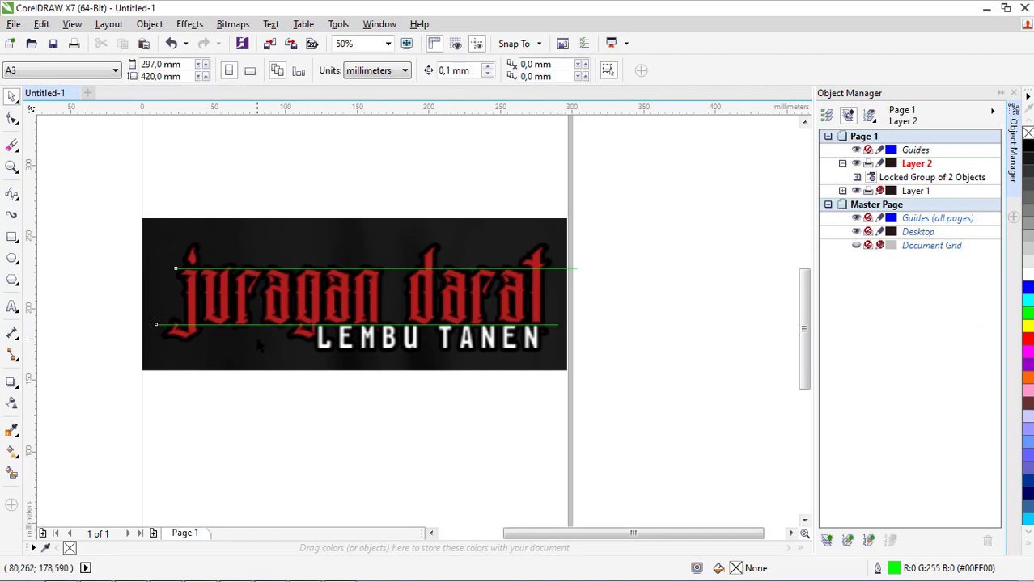
pyautogui.scroll(2, 184, 299)
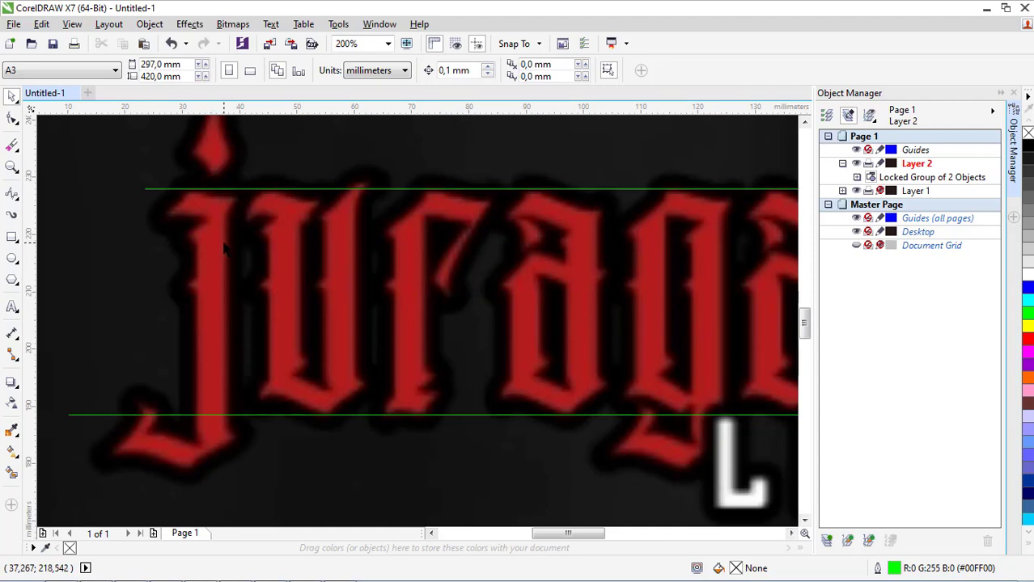
pyautogui.moveTo(156, 194); pyautogui.dragTo(271, 356)
pyautogui.moveTo(231, 182); pyautogui.dragTo(307, 358)
pyautogui.moveTo(198, 182); pyautogui.dragTo(187, 460)
pyautogui.moveTo(267, 212); pyautogui.dragTo(305, 378)
pyautogui.moveTo(158, 188); pyautogui.dragTo(244, 392)
pyautogui.moveTo(296, 338); pyautogui.dragTo(296, 338)
pyautogui.scroll(-1, 275, 248)
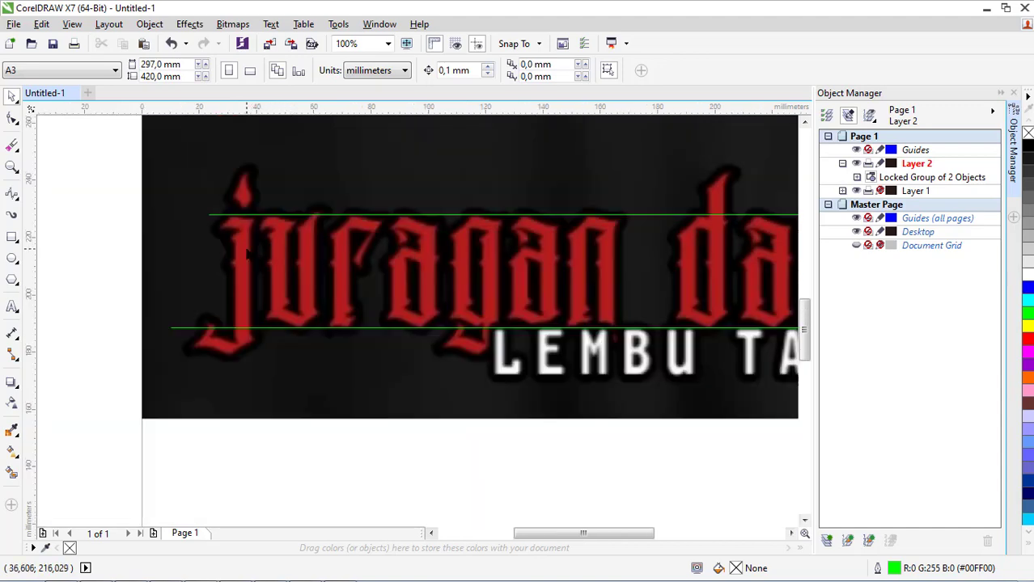
pyautogui.scroll(1, 248, 254)
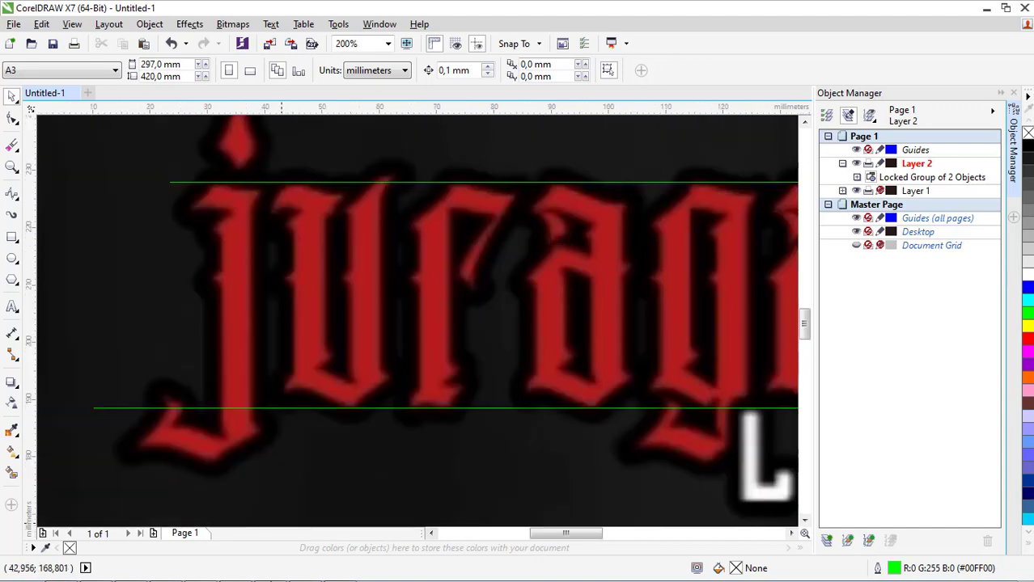
# Step: Draw a shallow B-Spline curve along the top edge of the letter j, starting at the upper guide line
pyautogui.click(12, 194)
pyautogui.scroll(1, 197, 198)
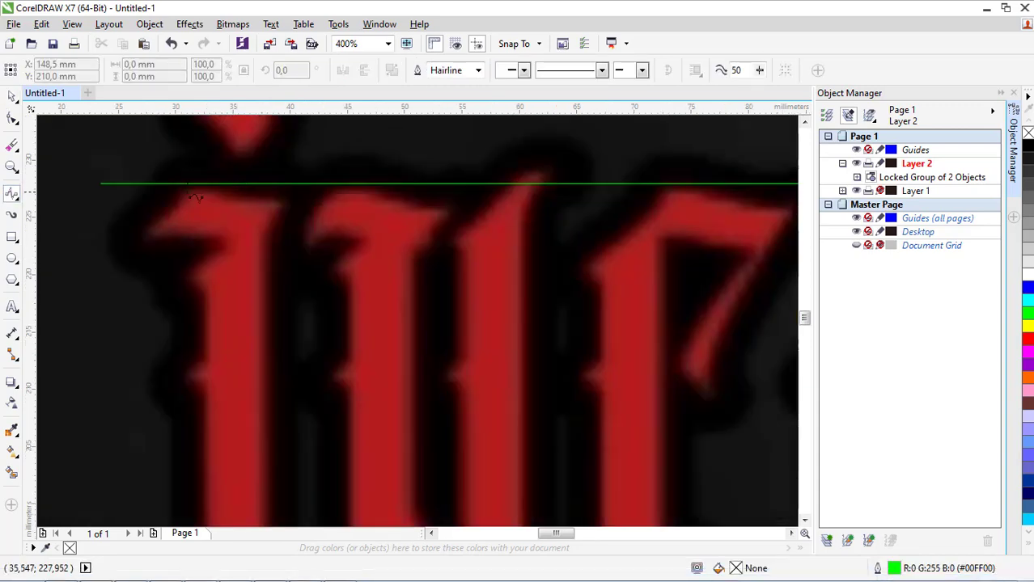
pyautogui.moveTo(190, 184)
pyautogui.mouseDown()
pyautogui.moveTo(241, 209)
pyautogui.moveTo(313, 202)
pyautogui.mouseUp()
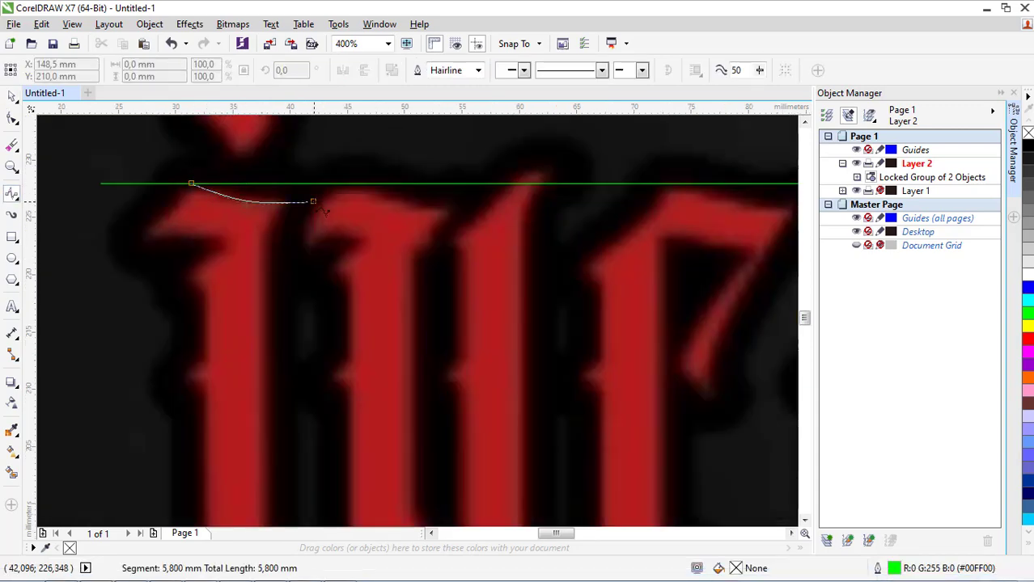
pyautogui.doubleClick(313, 202)
pyautogui.scroll(-1, 289, 159)
pyautogui.scroll(1, 277, 199)
# Step: Trace the right edge of the j with one B-Spline curve from its top corner down the stem to the flared foot
pyautogui.click(300, 157)
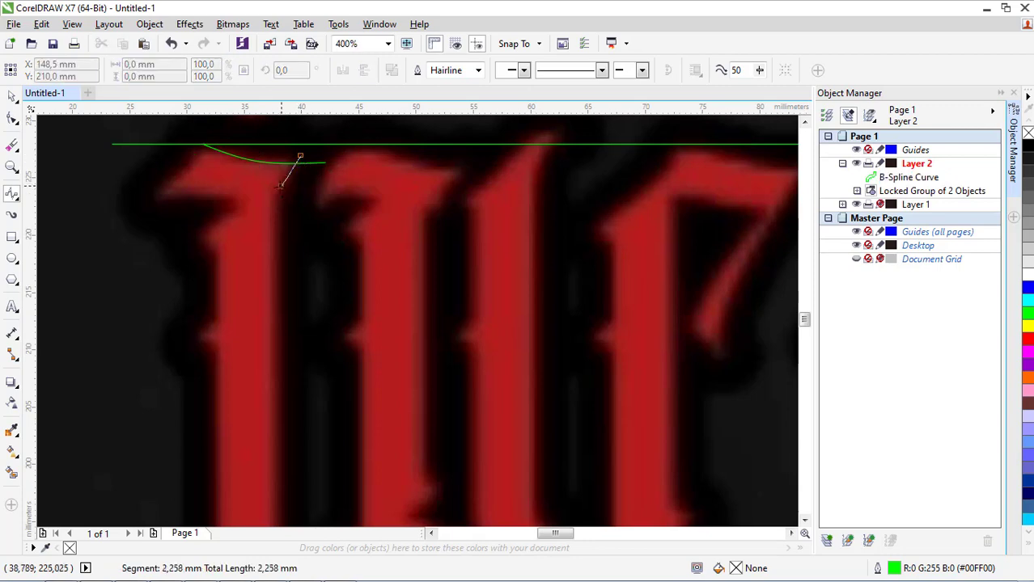
pyautogui.click(272, 192)
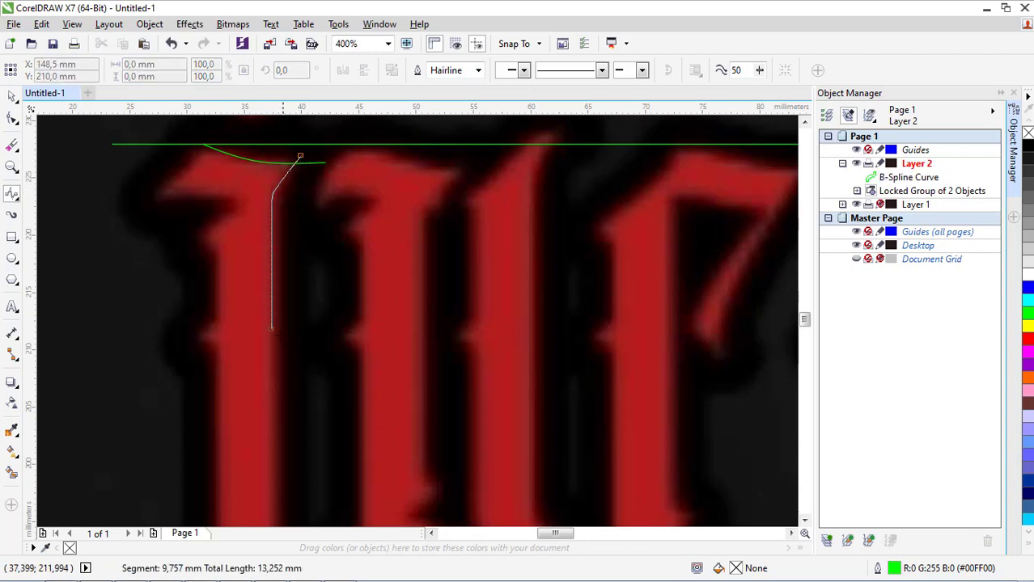
pyautogui.doubleClick(270, 336)
pyautogui.scroll(-3, 308, 218)
pyautogui.scroll(2, 311, 223)
pyautogui.click(322, 210)
pyautogui.click(322, 340)
pyautogui.doubleClick(343, 372)
# Step: Trace the lower right edge of the j's foot with a B-Spline curve about 10.3 mm wide and 7.9 mm high
pyautogui.scroll(1, 311, 390)
pyautogui.click(289, 389)
pyautogui.click(258, 425)
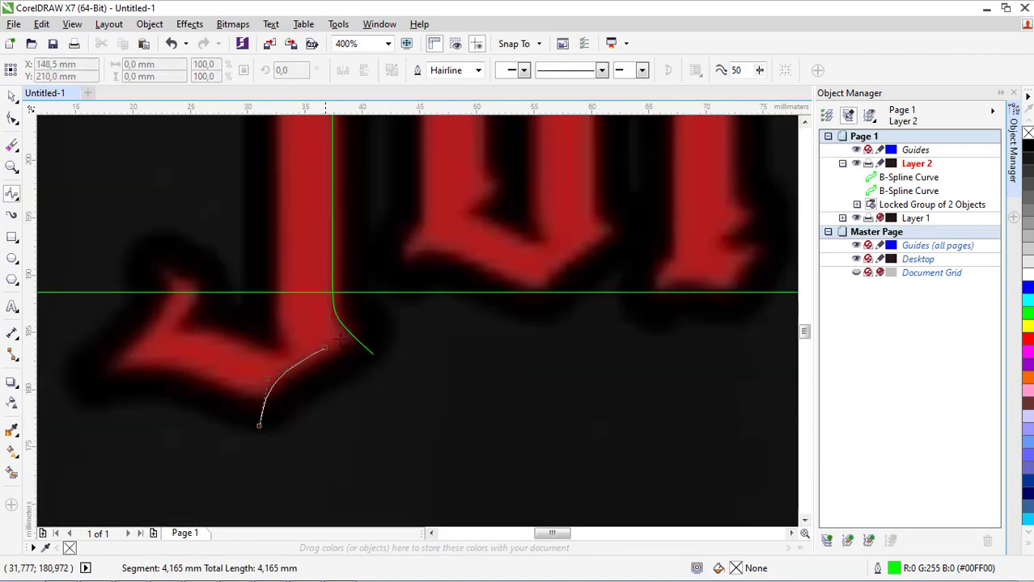
pyautogui.doubleClick(380, 335)
pyautogui.scroll(-2, 334, 314)
pyautogui.scroll(2, 322, 203)
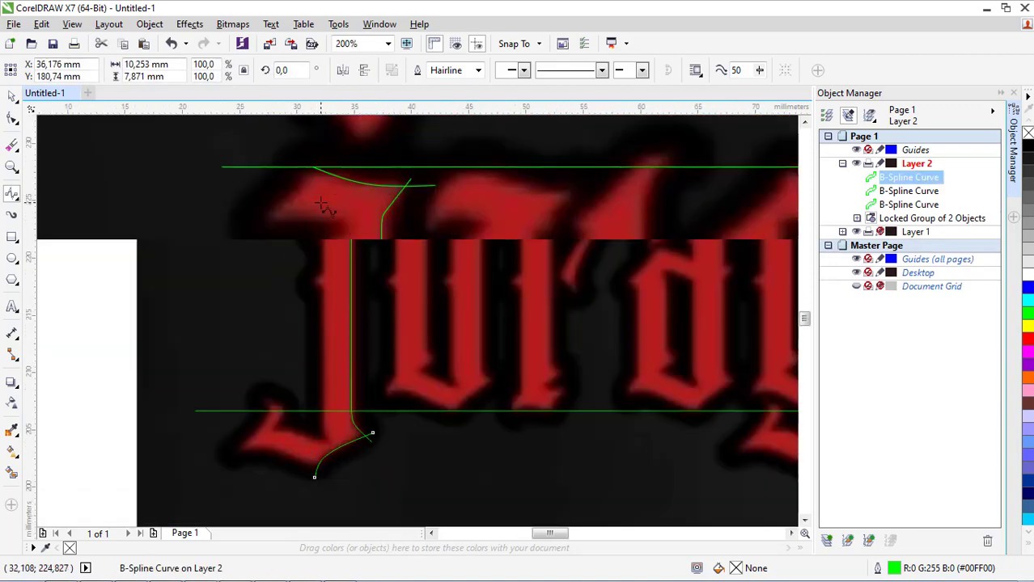
# Step: Trace the upper left edge of the j's top serif and its underside with two crossing B-Spline curves, the underside about 8.5 mm wide
pyautogui.click(320, 170)
pyautogui.click(289, 207)
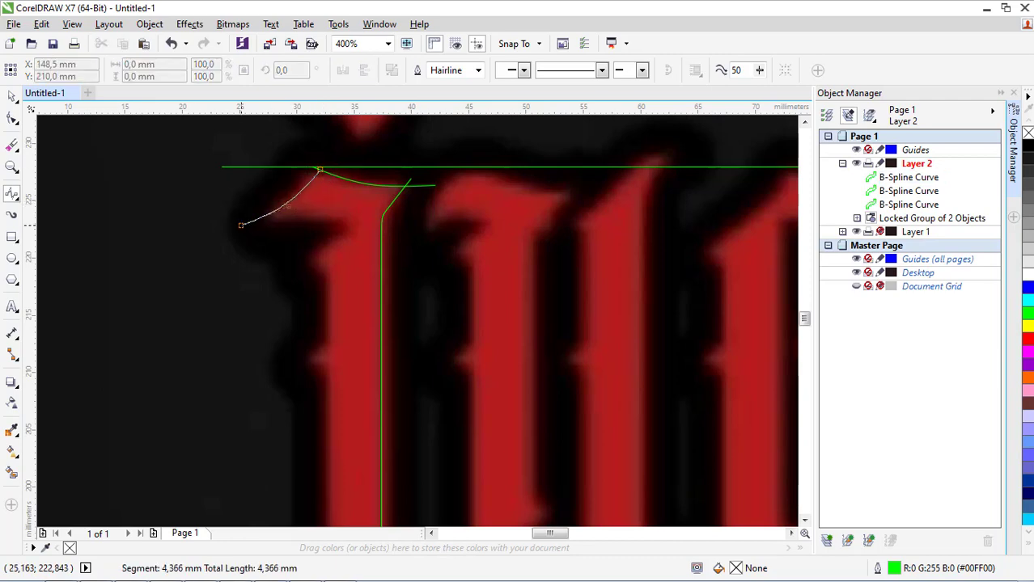
pyautogui.doubleClick(241, 224)
pyautogui.click(248, 214)
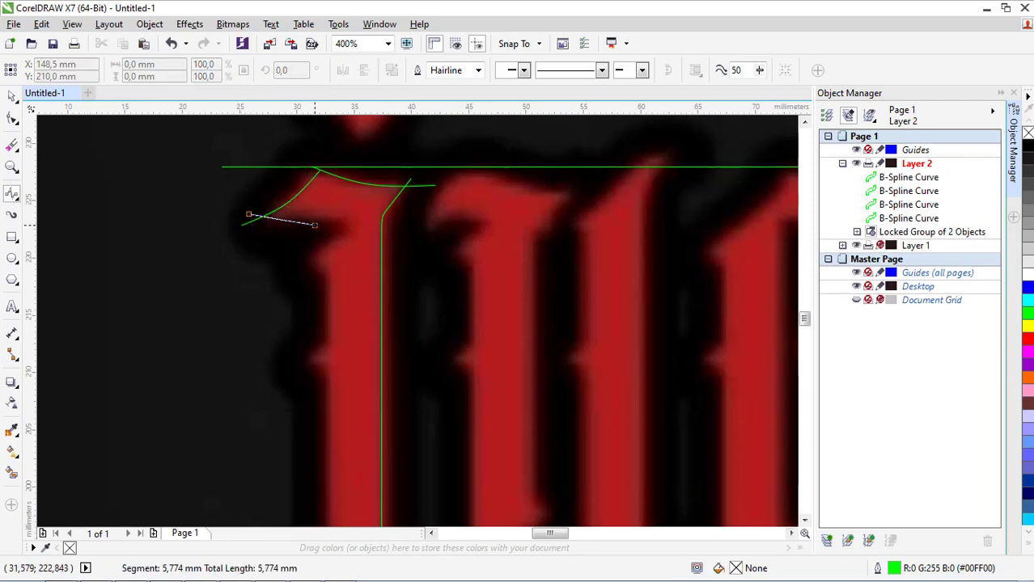
pyautogui.doubleClick(348, 219)
pyautogui.scroll(-2, 336, 206)
pyautogui.scroll(2, 339, 212)
pyautogui.scroll(2, 338, 212)
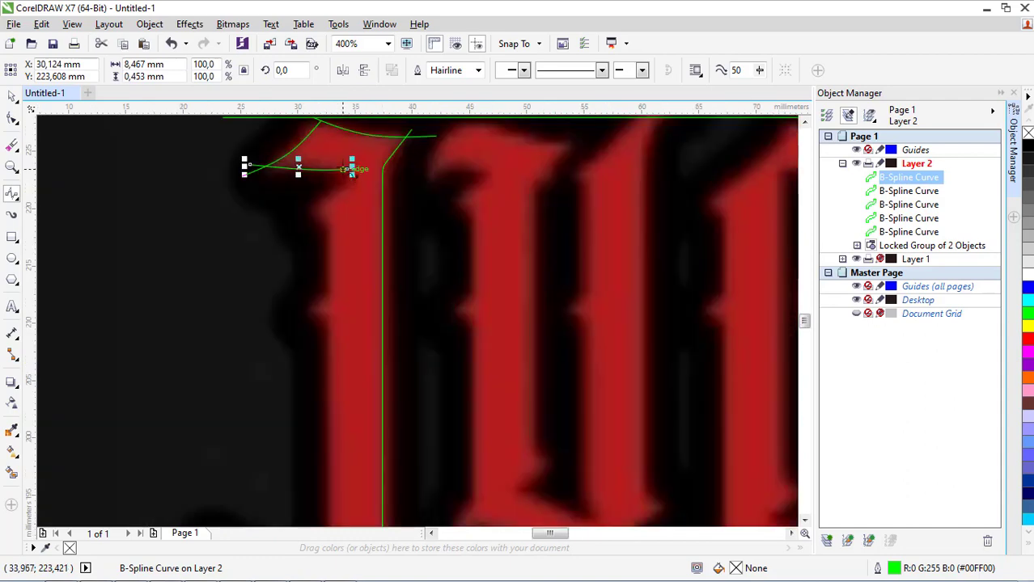
# Step: Trace the notch under the j's top serif with two crossing B-Spline curves, the lower one about 4.8 mm wide and 2.2 mm high
pyautogui.click(347, 162)
pyautogui.click(328, 237)
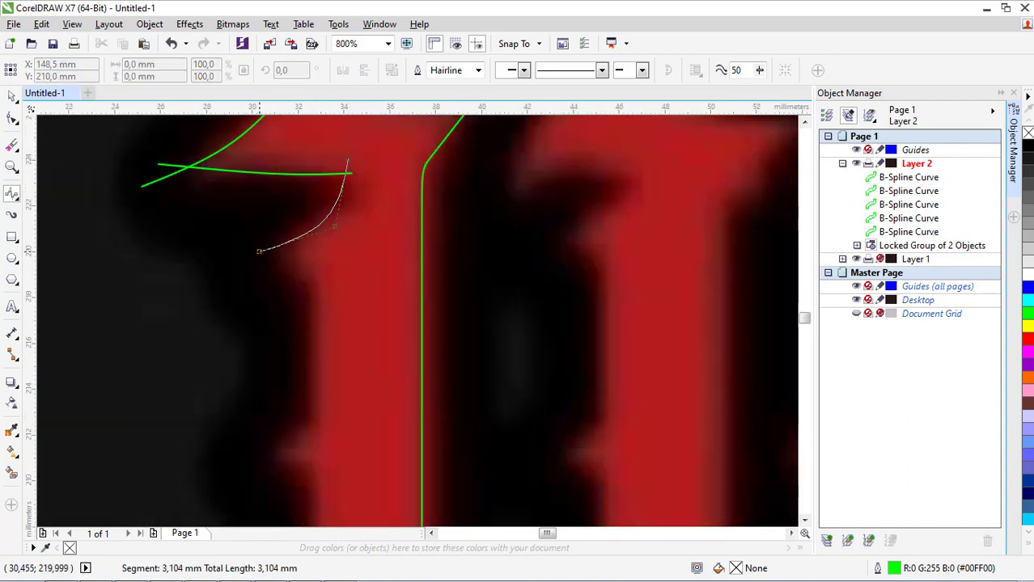
pyautogui.doubleClick(249, 256)
pyautogui.click(248, 235)
pyautogui.doubleClick(364, 288)
pyautogui.scroll(-2, 328, 206)
pyautogui.scroll(2, 324, 198)
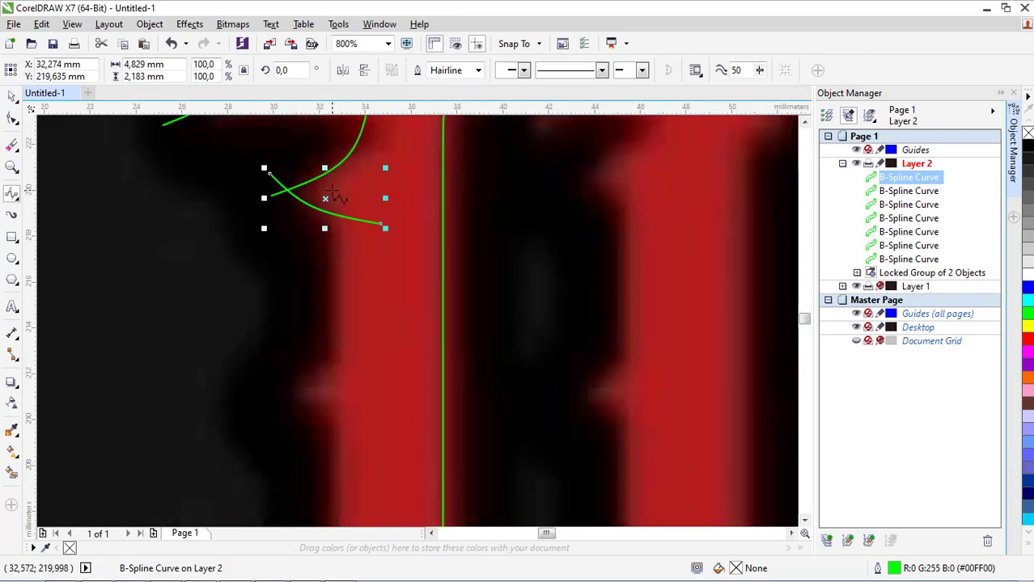
# Step: Draw a straight vertical B-Spline line along the left edge of the j's stem and stretch it downward to about 33.5 mm
pyautogui.click(332, 195)
pyautogui.doubleClick(332, 391)
pyautogui.scroll(-4, 332, 391)
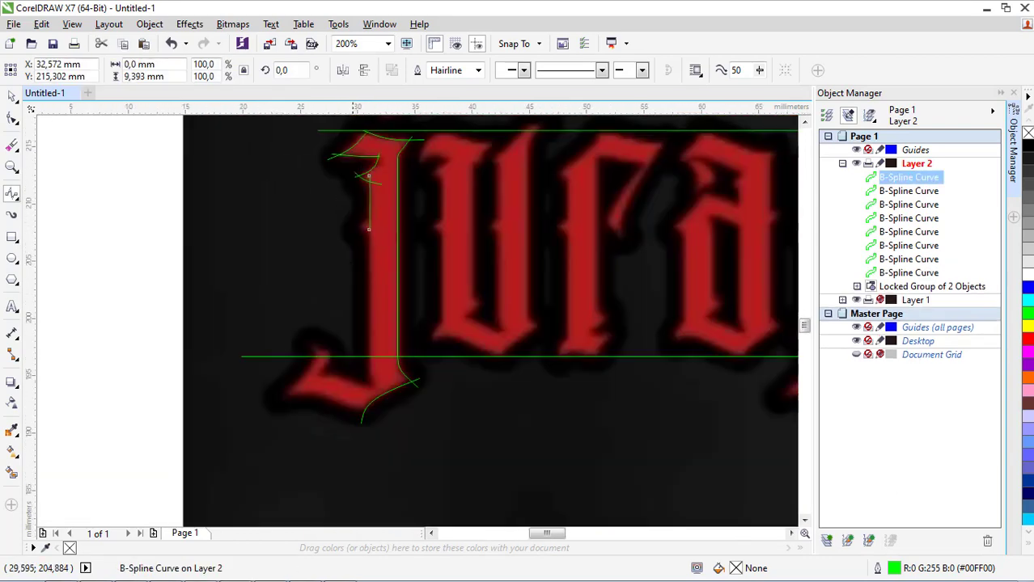
pyautogui.scroll(1, 353, 262)
pyautogui.press('space')
pyautogui.moveTo(389, 204); pyautogui.dragTo(407, 357)
pyautogui.scroll(-1, 407, 357)
pyautogui.scroll(2, 402, 400)
# Step: Extend the stem's left edge line from its lower end with a curve bending right into the j's foot
pyautogui.click(426, 321)
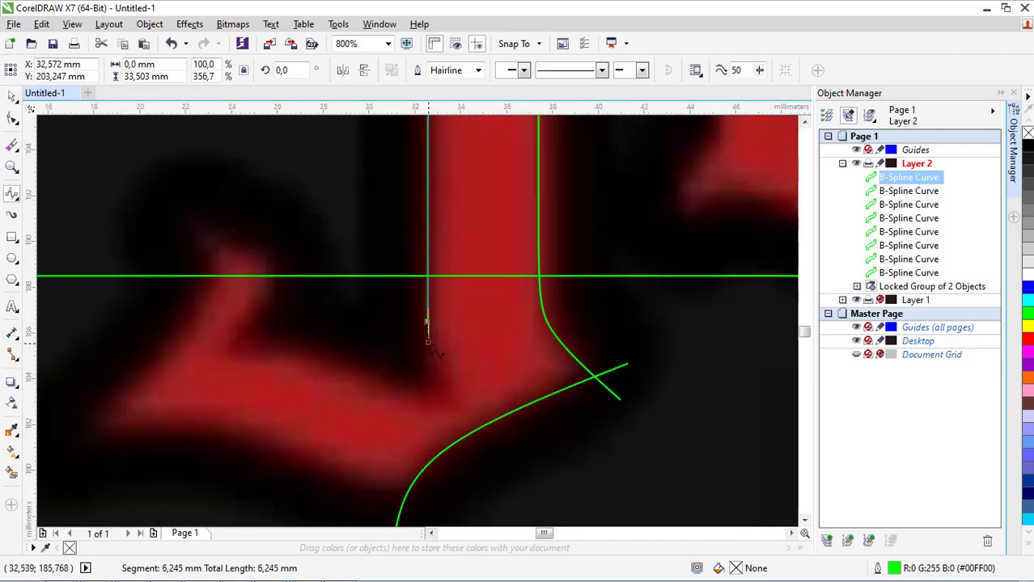
pyautogui.click(435, 375)
pyautogui.doubleClick(474, 398)
pyautogui.scroll(-2, 381, 339)
pyautogui.scroll(2, 335, 339)
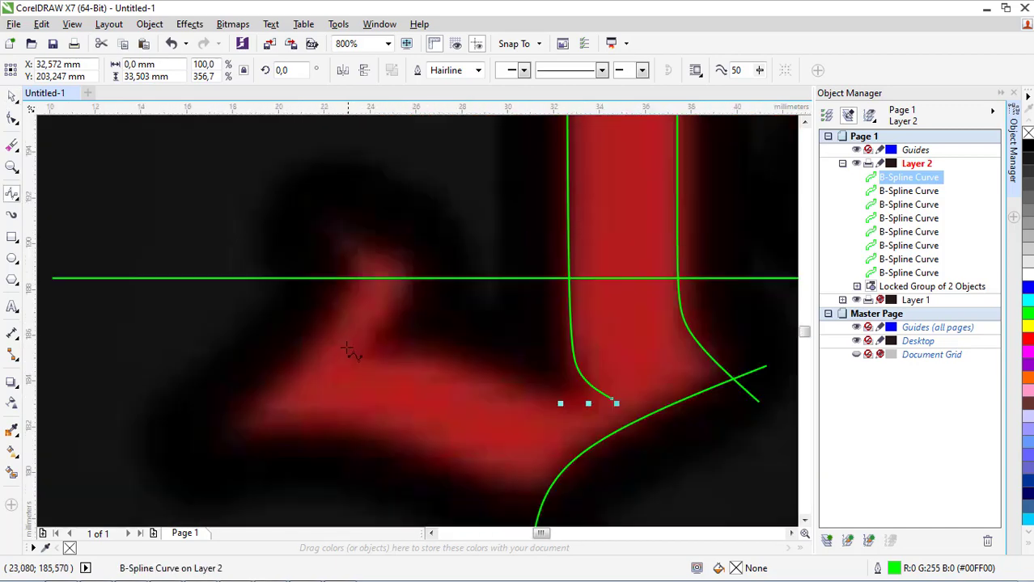
# Step: Trace the upper edge of the j's foot with a B-Spline curve running from the tail across the base of the stem
pyautogui.click(346, 349)
pyautogui.click(467, 354)
pyautogui.click(567, 400)
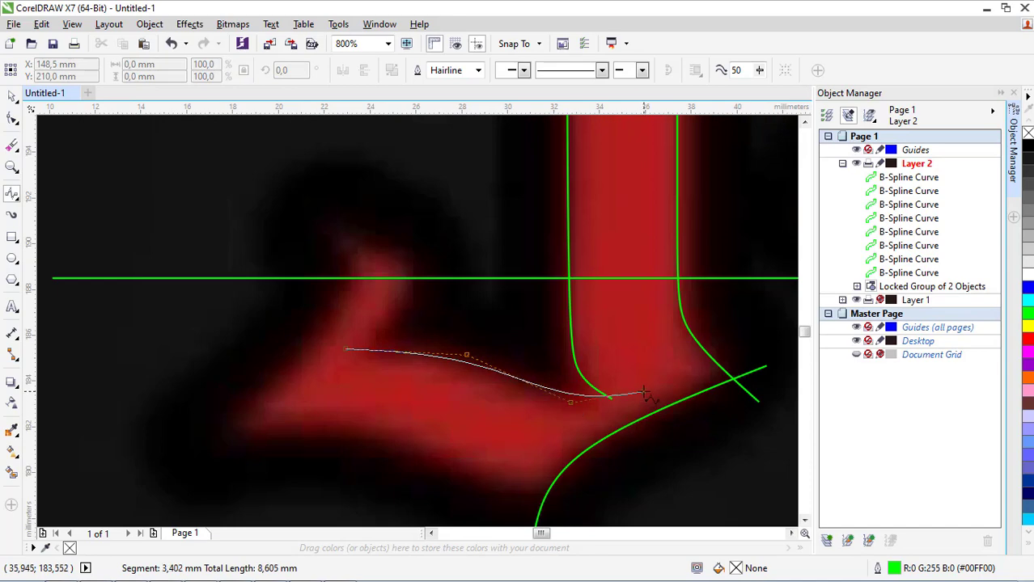
pyautogui.doubleClick(647, 388)
pyautogui.scroll(-2, 473, 346)
pyautogui.scroll(2, 445, 344)
# Step: Trace the inner edge of the j's tail tip with a B-Spline curve about 4.6 mm wide and 7.8 mm high
pyautogui.press('space')
pyautogui.click(398, 262)
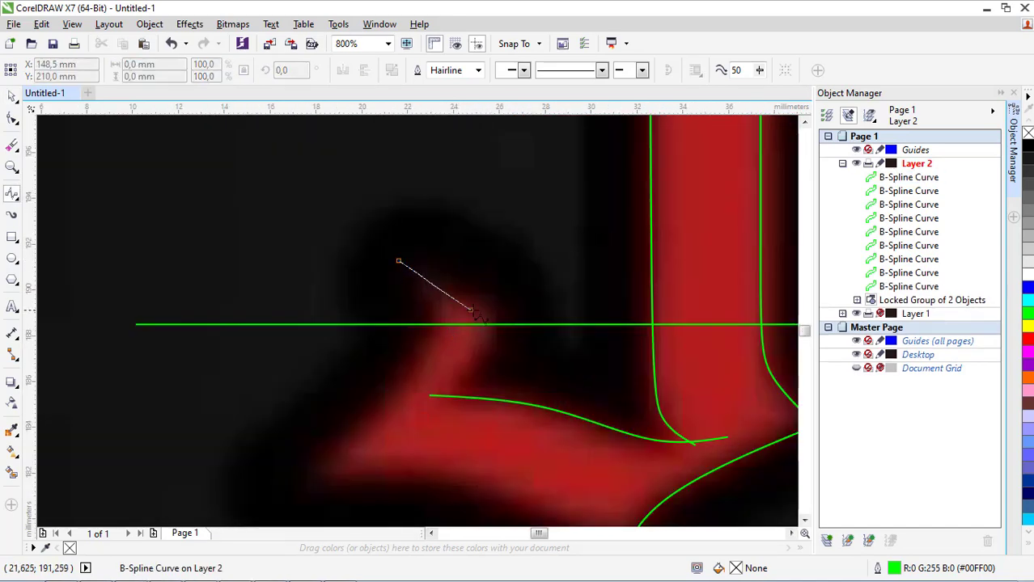
pyautogui.click(494, 314)
pyautogui.click(500, 341)
pyautogui.click(457, 380)
pyautogui.doubleClick(478, 437)
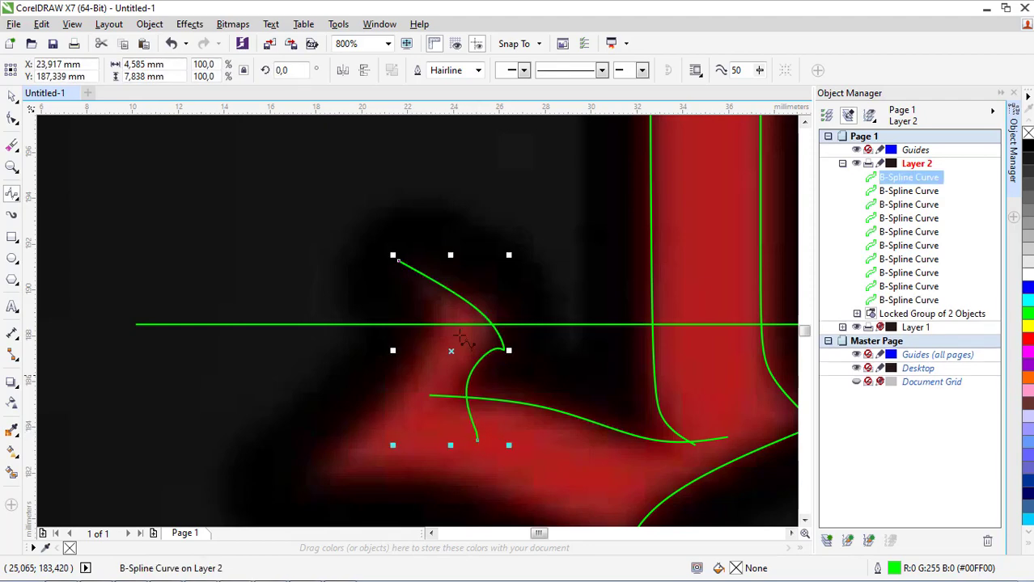
pyautogui.scroll(-1, 438, 277)
pyautogui.scroll(1, 424, 287)
# Step: Trace the outer left edge of the j's tail with a B-Spline curve about 6.7 mm wide and 11.1 mm high
pyautogui.click(420, 255)
pyautogui.click(457, 302)
pyautogui.click(416, 375)
pyautogui.click(314, 427)
pyautogui.doubleClick(290, 476)
pyautogui.scroll(-2, 290, 476)
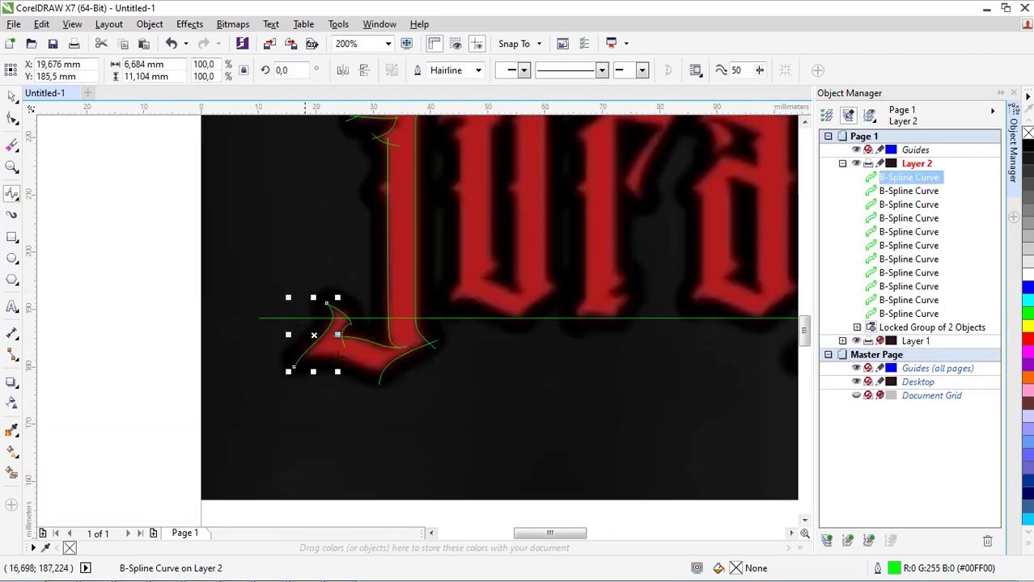
# Step: Trace the bottom edge of the j's foot with an arched B-Spline curve about 22 mm wide and 4.7 mm high
pyautogui.scroll(1, 331, 359)
pyautogui.click(213, 369)
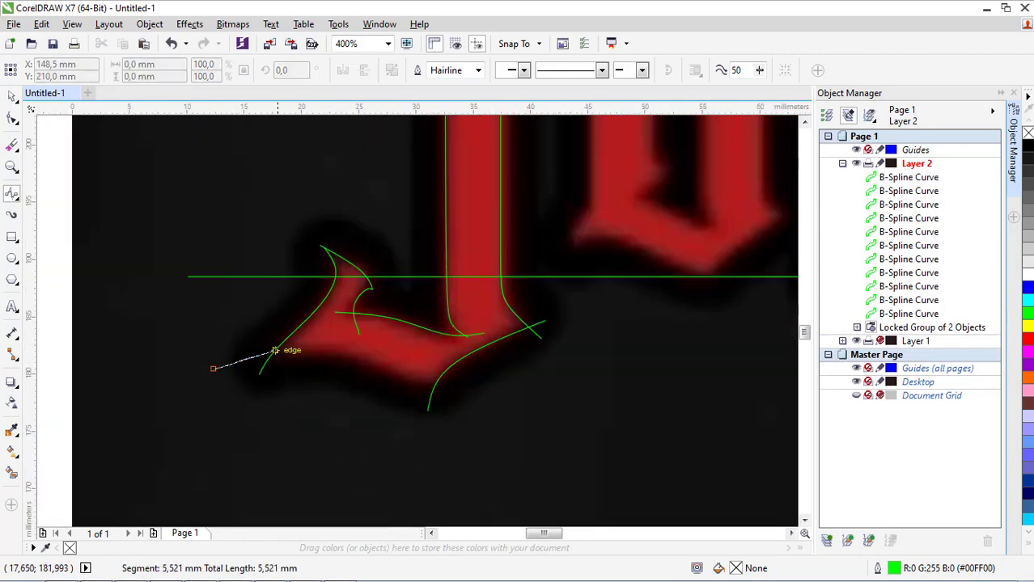
pyautogui.click(295, 348)
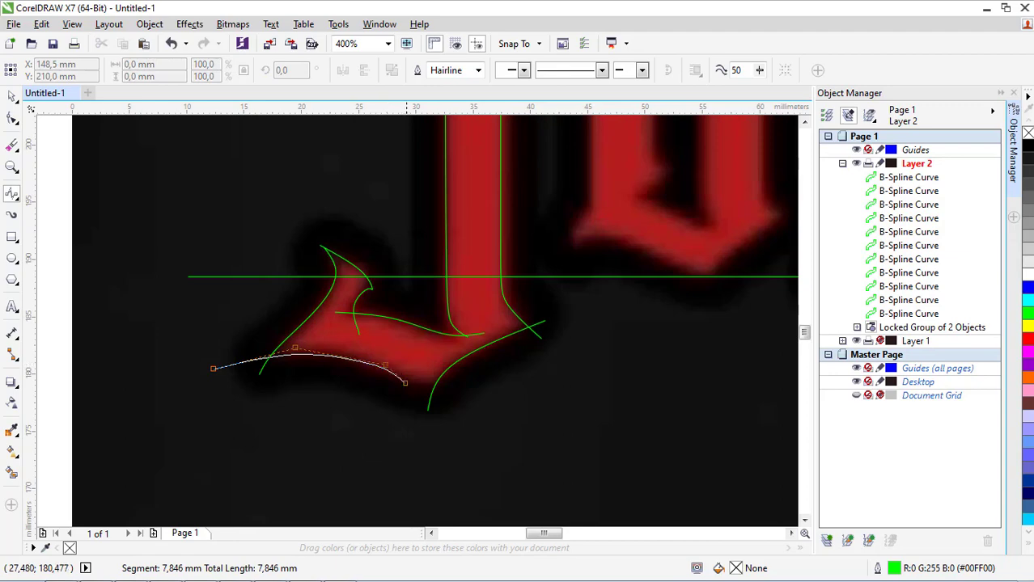
pyautogui.doubleClick(466, 409)
pyautogui.scroll(-2, 365, 339)
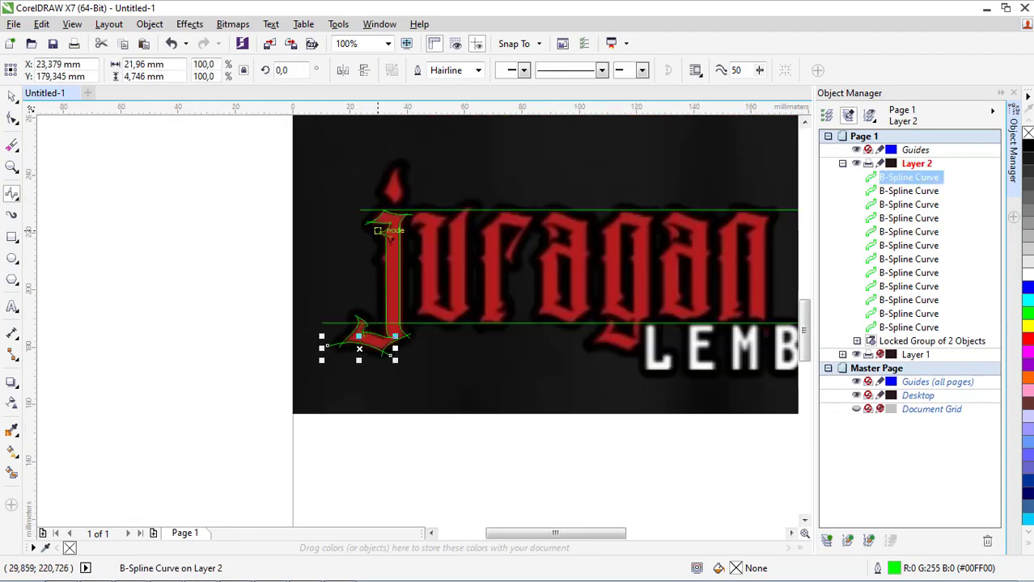
pyautogui.scroll(1, 390, 234)
pyautogui.press('Escape')
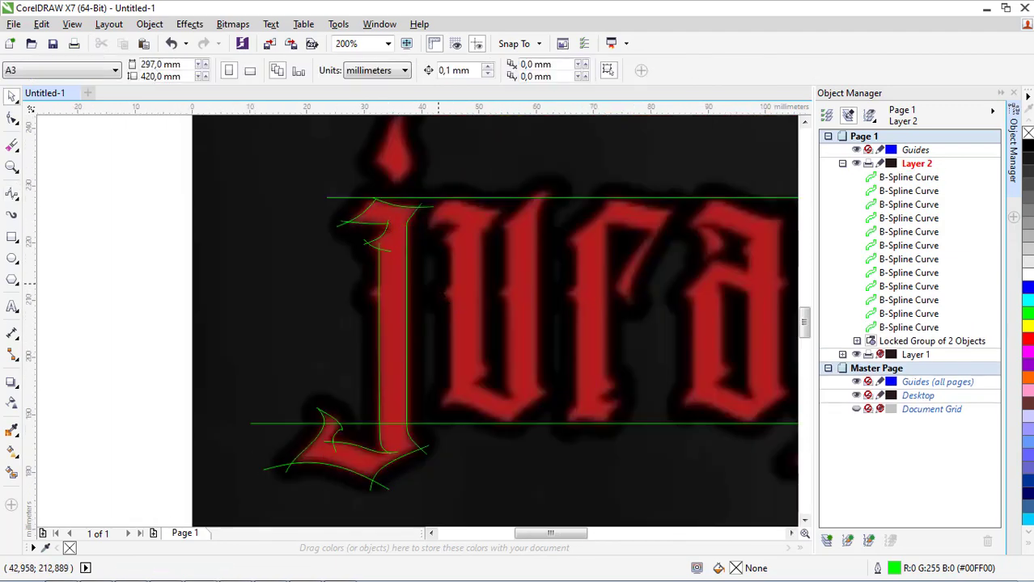
pyautogui.click(16, 197)
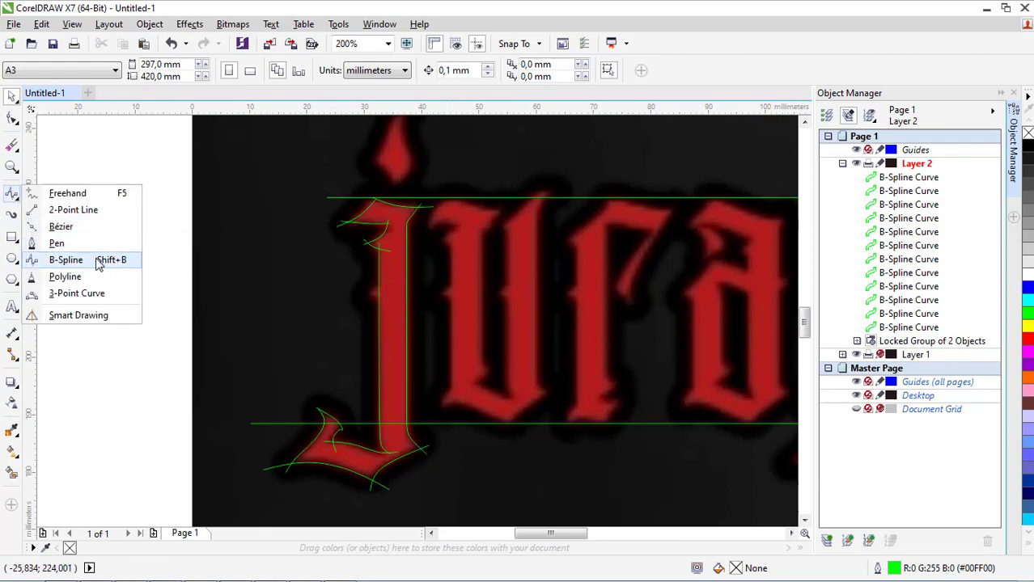
pyautogui.click(470, 221)
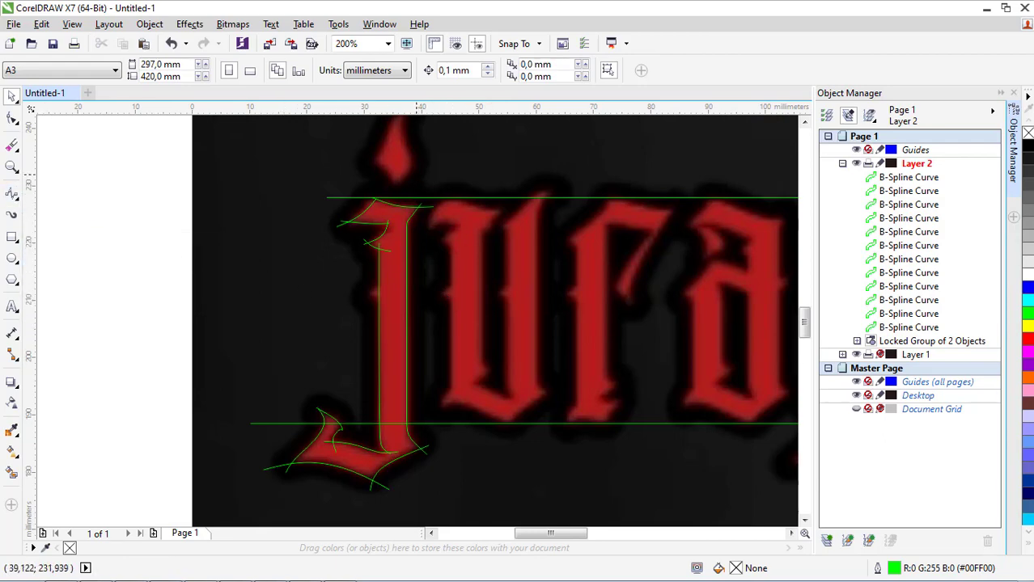
pyautogui.scroll(1, 385, 282)
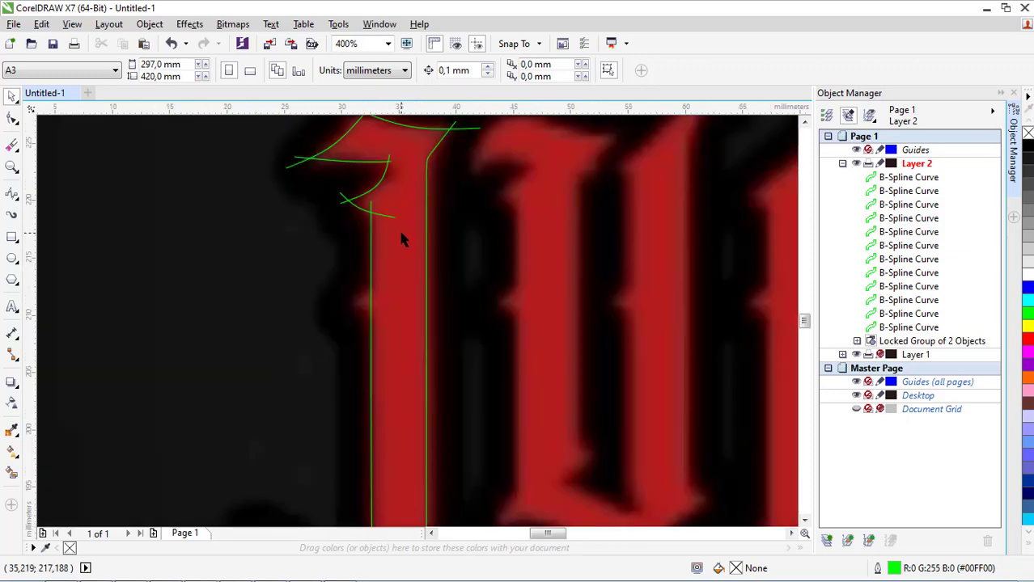
pyautogui.scroll(-1, 398, 228)
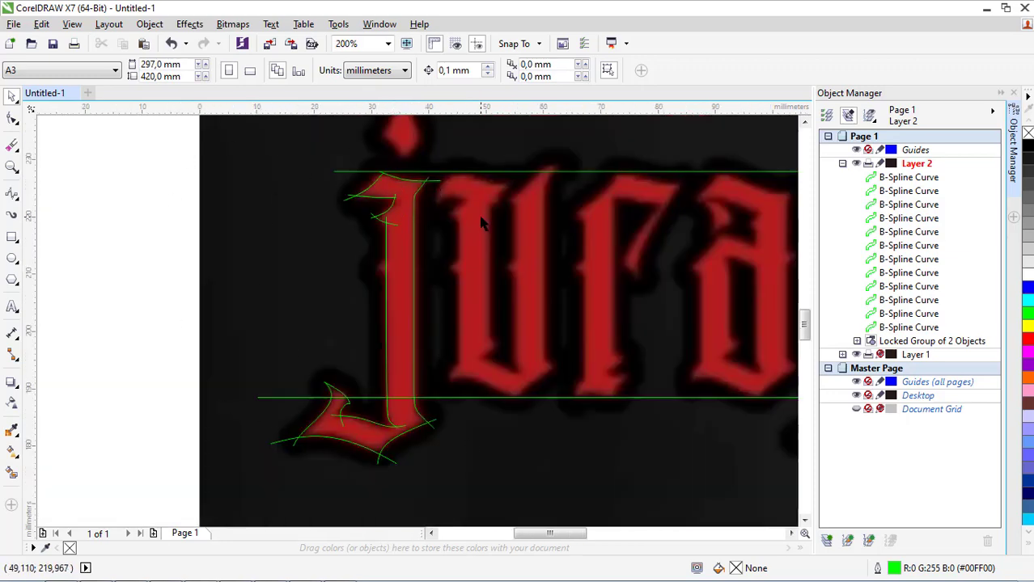
# Step: Group the twelve B-Spline curves that outline the j
pyautogui.moveTo(176, 136); pyautogui.dragTo(496, 525)
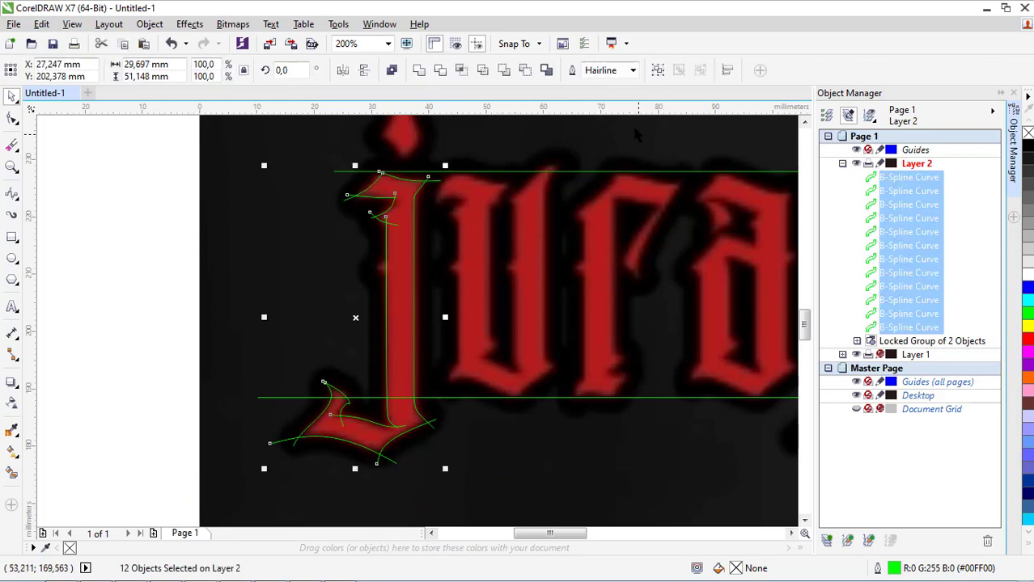
pyautogui.click(658, 70)
pyautogui.press('Escape')
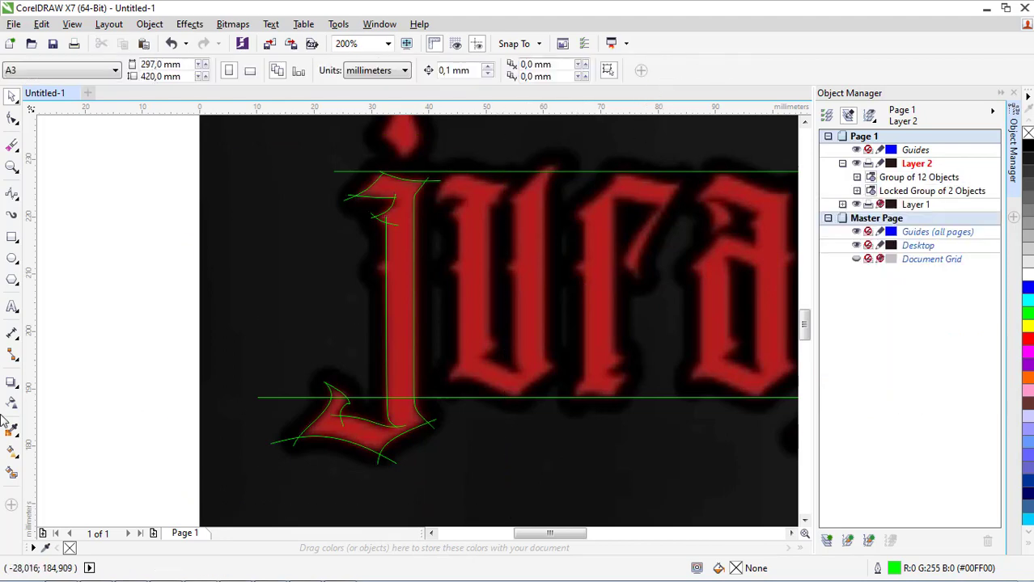
# Step: Smart Fill the j's head and stem above the lower guide line in green with a red hairline outline
pyautogui.click(13, 478)
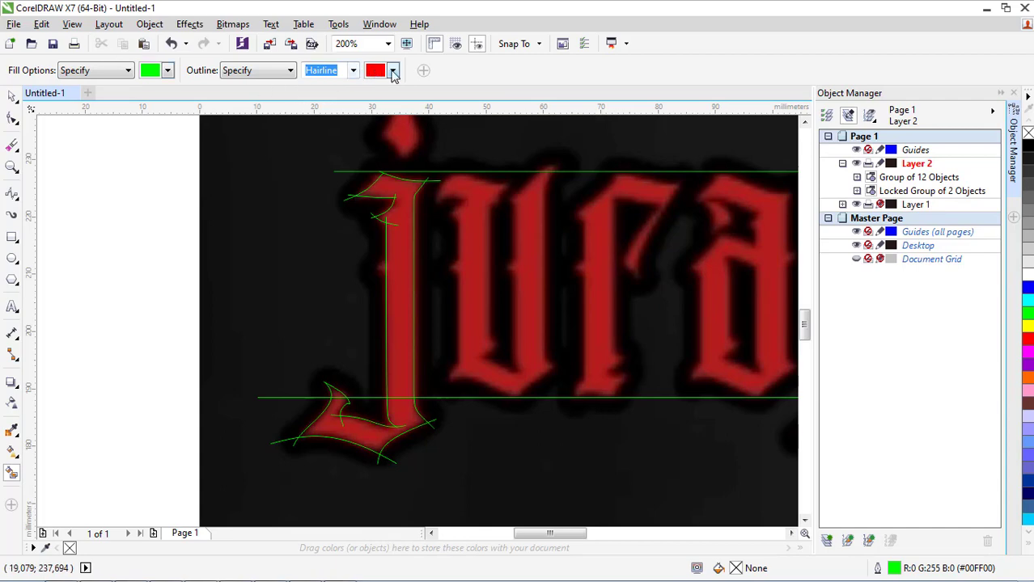
pyautogui.scroll(2, 415, 214)
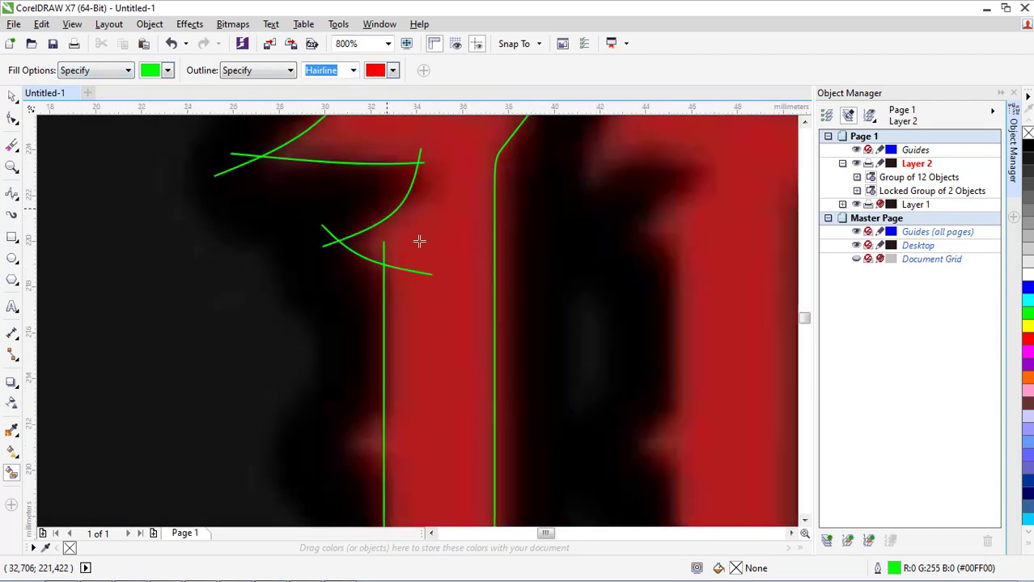
pyautogui.scroll(-2, 321, 254)
pyautogui.scroll(1, 347, 307)
pyautogui.click(329, 314)
pyautogui.scroll(-1, 457, 253)
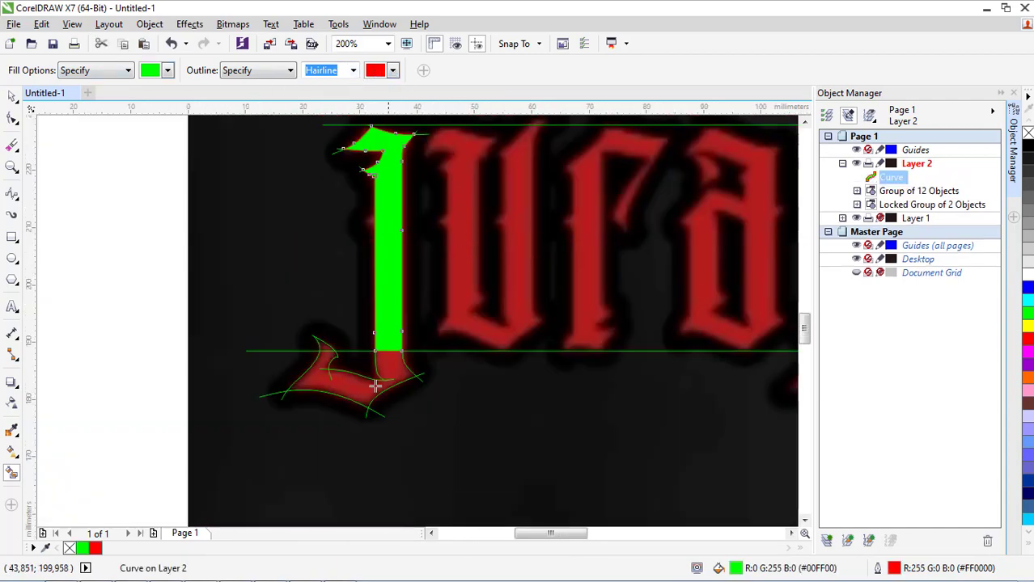
# Step: Smart Fill the j's foot below the lower guide line and the tail tip above it in green with red outlines
pyautogui.scroll(1, 372, 389)
pyautogui.click(411, 349)
pyautogui.scroll(1, 254, 307)
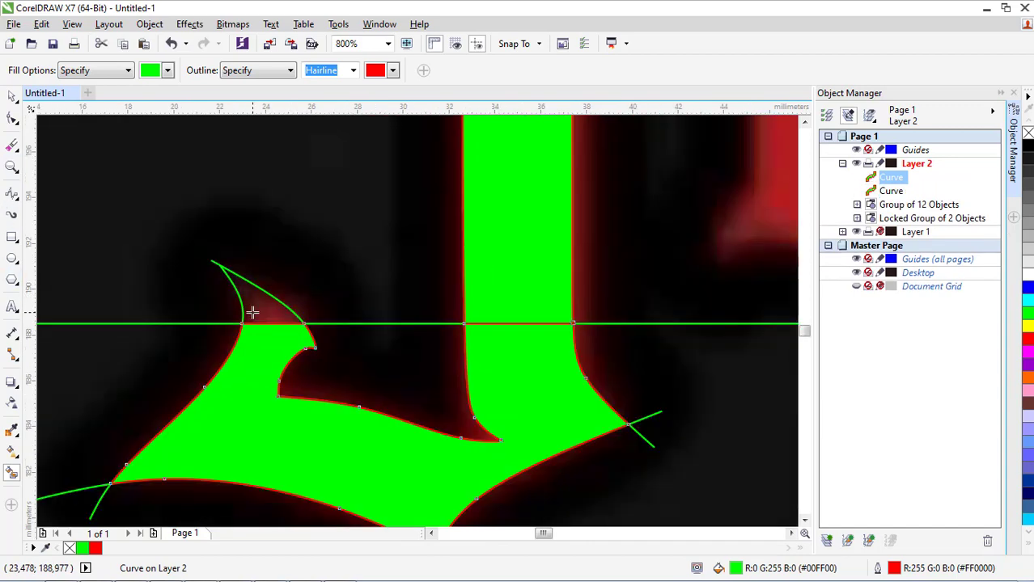
pyautogui.click(254, 307)
pyautogui.scroll(-1, 309, 289)
# Step: Weld the three filled pieces of the j into a single curve
pyautogui.click(13, 98)
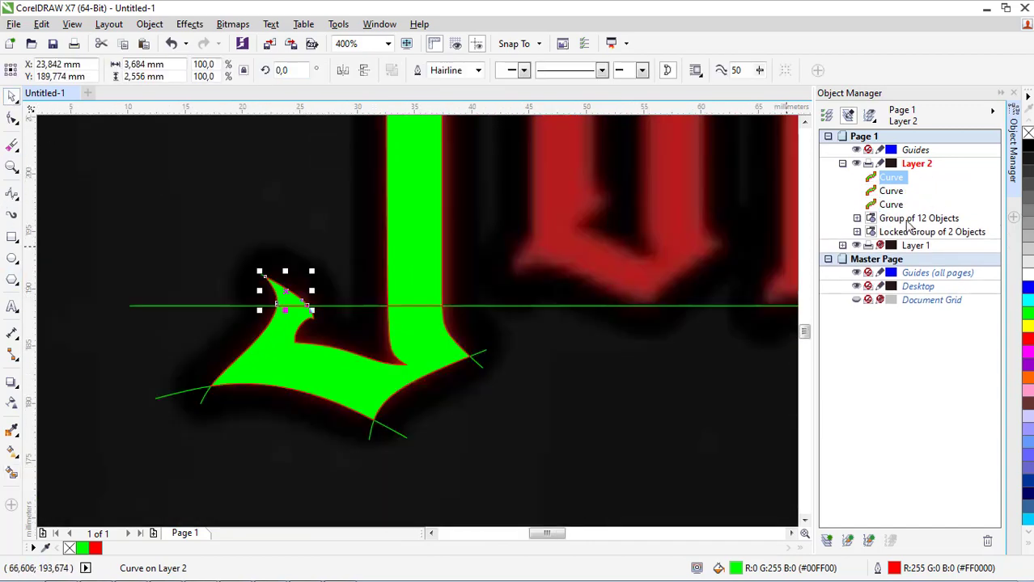
pyautogui.keyDown('shift'); pyautogui.click(891, 204); pyautogui.keyUp('shift')
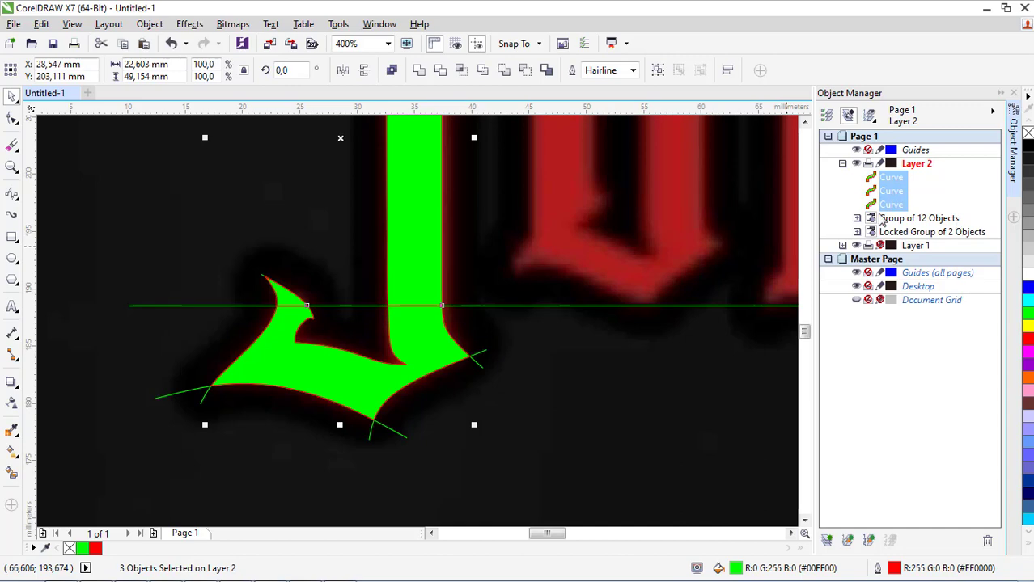
pyautogui.click(421, 72)
pyautogui.scroll(-2, 441, 272)
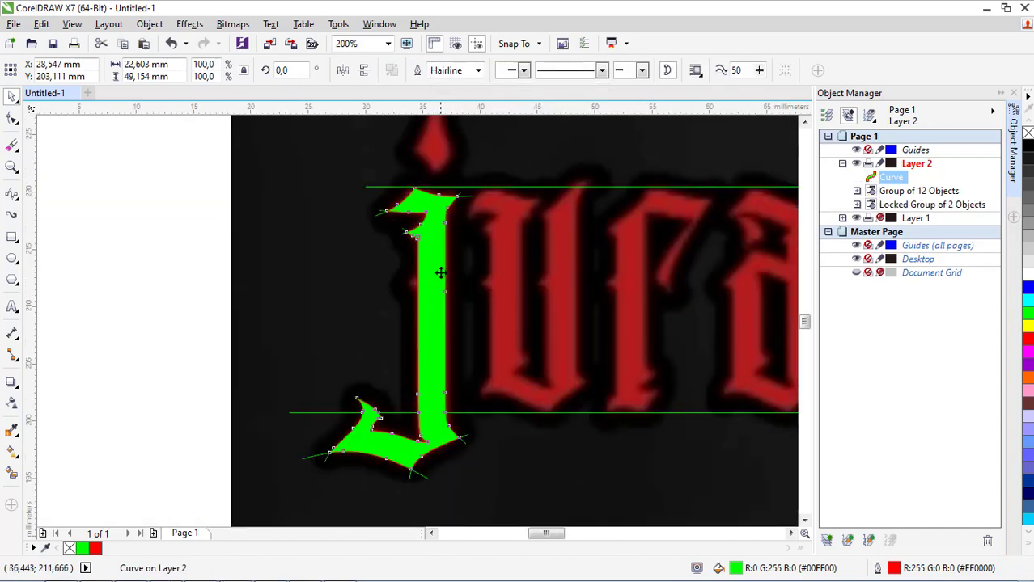
pyautogui.scroll(1, 441, 273)
pyautogui.scroll(-2, 410, 245)
pyautogui.click(498, 291)
# Step: Draw a three-sided polygon about 2.1 mm wide and 1.8 mm high on the j's stem and rotate it 90 degrees
pyautogui.scroll(2, 420, 245)
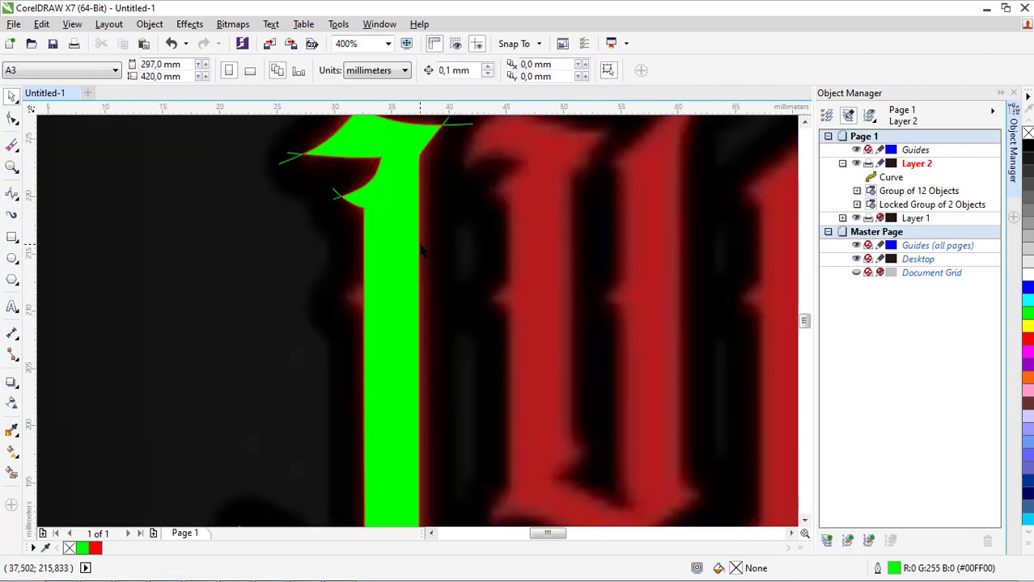
pyautogui.scroll(1, 391, 330)
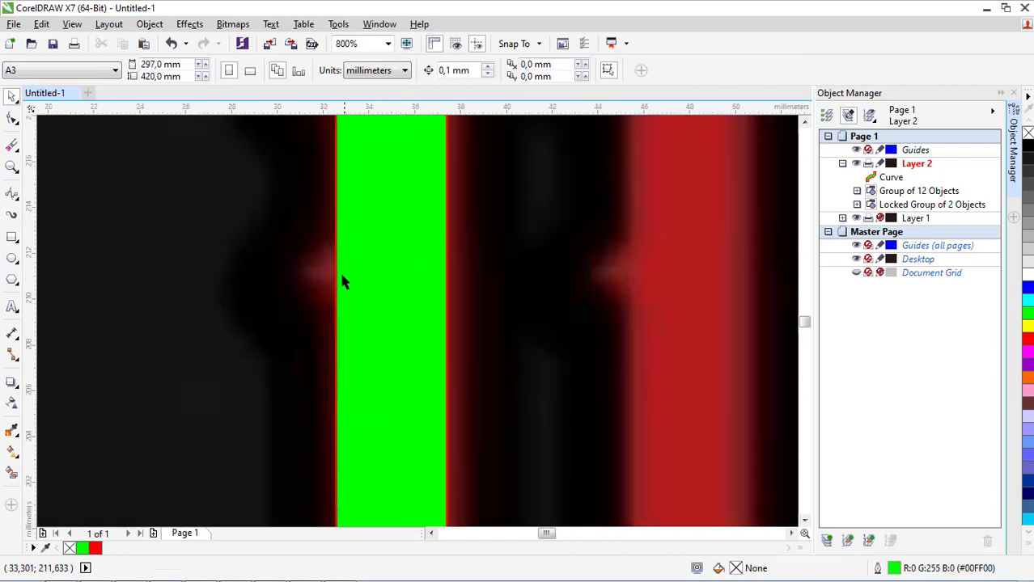
pyautogui.click(13, 279)
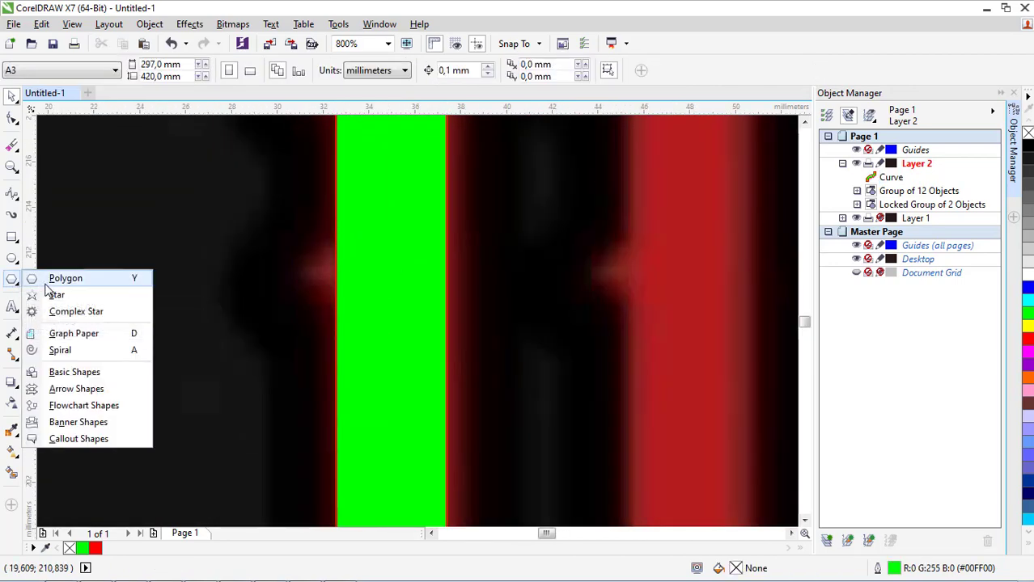
pyautogui.click(47, 277)
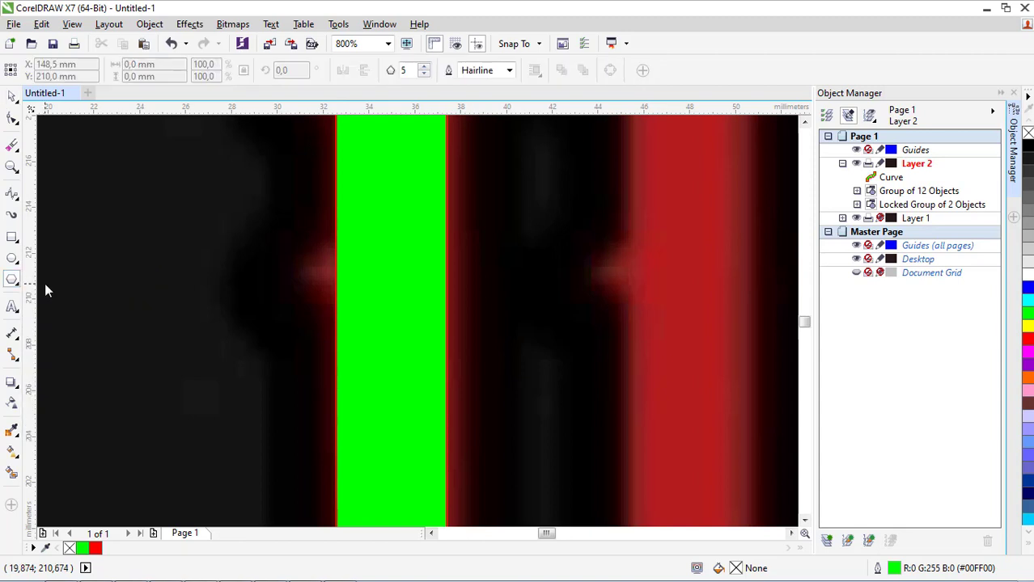
pyautogui.click(423, 75)
pyautogui.click(424, 75)
pyautogui.moveTo(375, 232); pyautogui.dragTo(427, 289)
pyautogui.moveTo(296, 73); pyautogui.dragTo(267, 73)
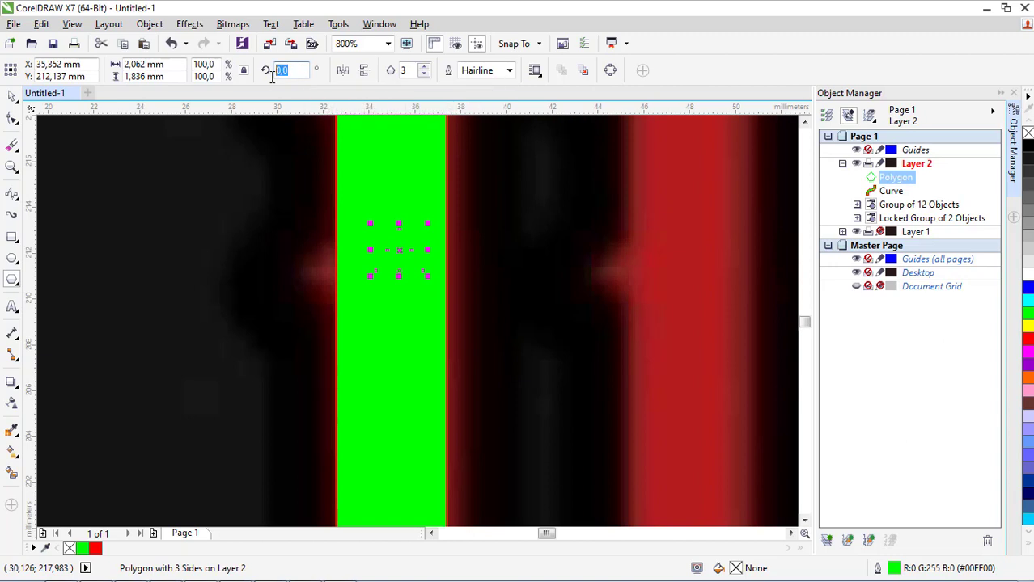
pyautogui.write('90')
pyautogui.press('Return')
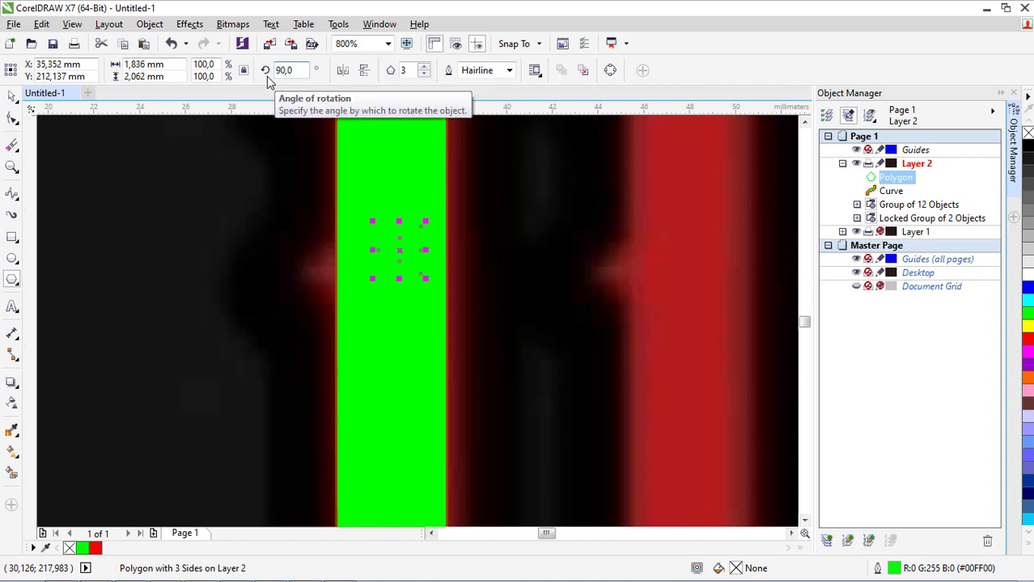
# Step: Fit the triangle over the spur on the stem's left edge, stretching it to about 2.0 mm wide
pyautogui.moveTo(413, 258); pyautogui.dragTo(293, 270)
pyautogui.scroll(2, 327, 269)
pyautogui.scroll(-3, 318, 259)
pyautogui.scroll(1, 334, 256)
pyautogui.scroll(1, 326, 260)
pyautogui.scroll(-4, 353, 274)
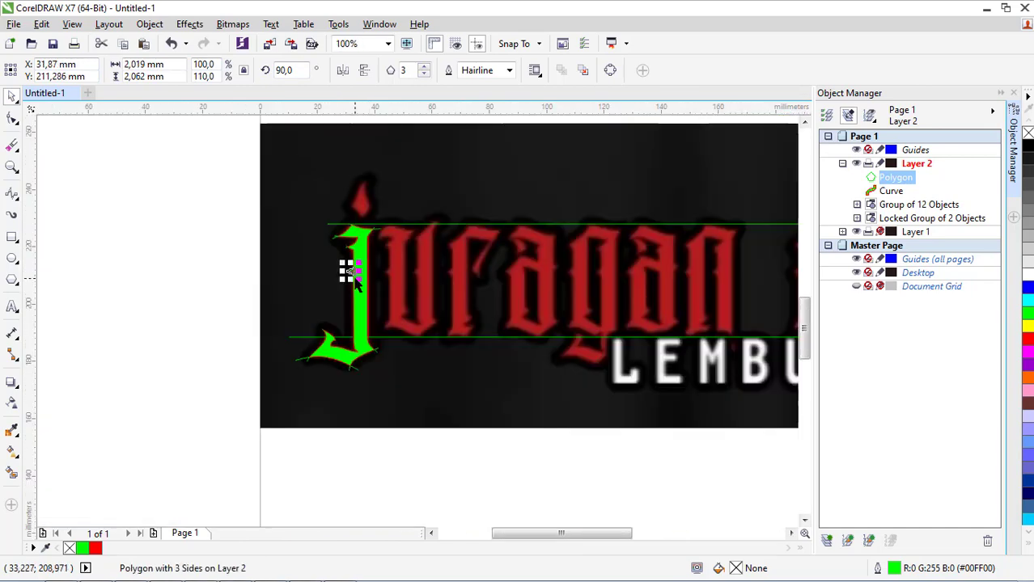
pyautogui.click(404, 375)
pyautogui.scroll(1, 389, 267)
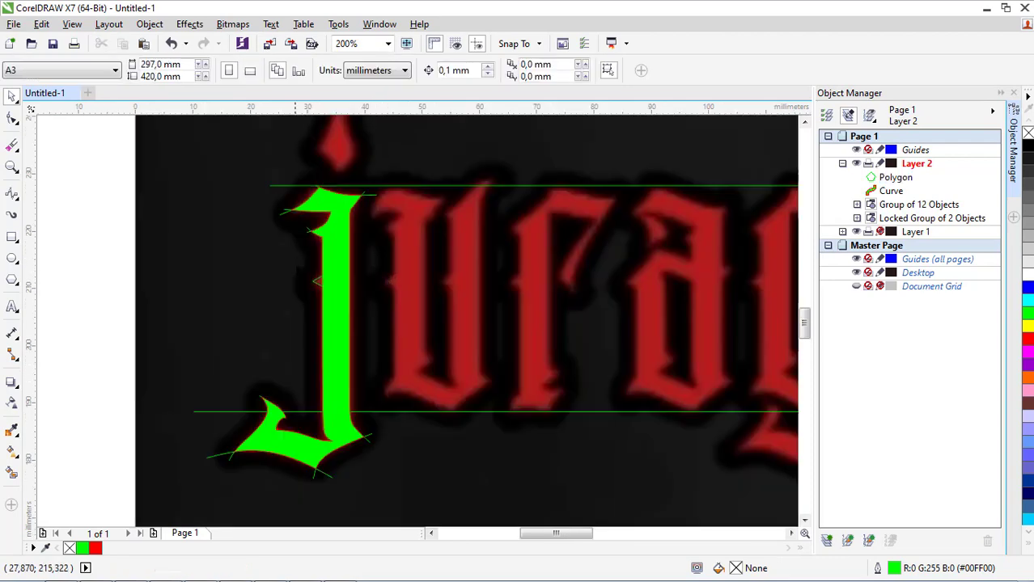
# Step: Duplicate the spur triangle and place the spare copy level with it, about 15 mm to the left of the original
pyautogui.click(315, 281)
pyautogui.scroll(2, 317, 281)
pyautogui.scroll(-3, 366, 292)
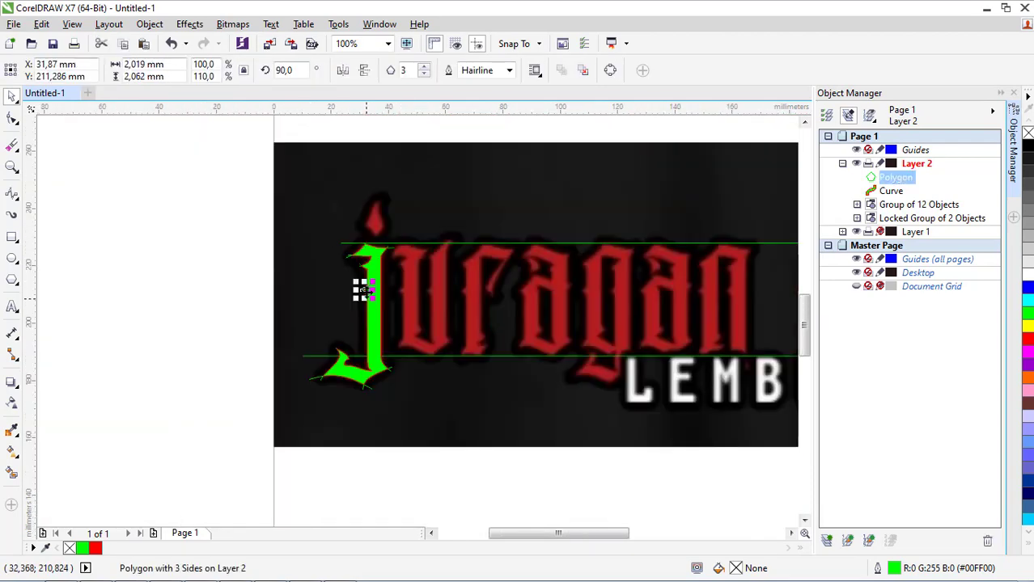
pyautogui.scroll(1, 358, 289)
pyautogui.hotkey('ctrl', 'v')
pyautogui.moveTo(366, 296); pyautogui.dragTo(316, 328)
pyautogui.click(269, 270)
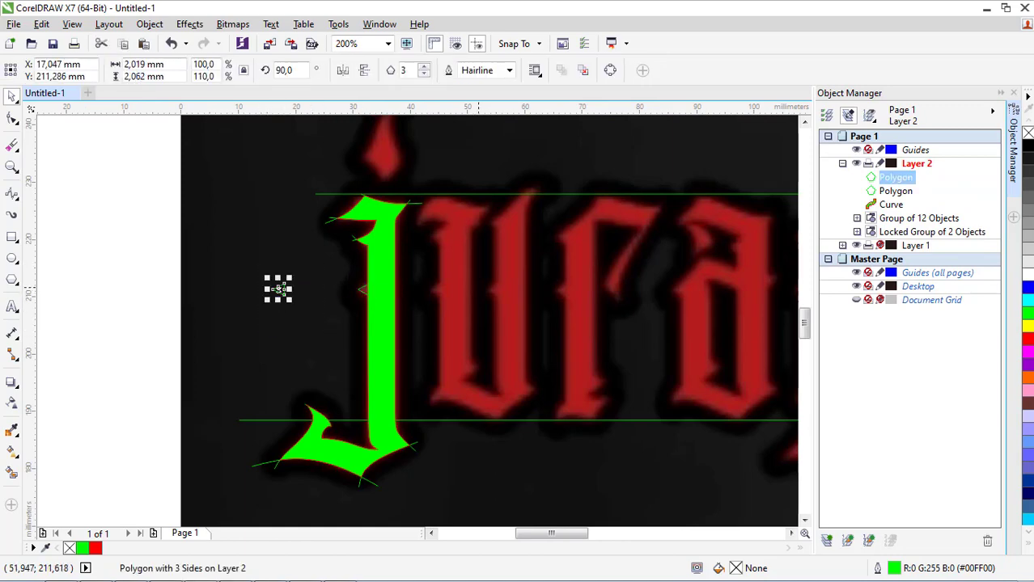
# Step: Examine the spare triangle against the spur on the j's stem and the spurs on the other reference letters
pyautogui.scroll(2, 277, 288)
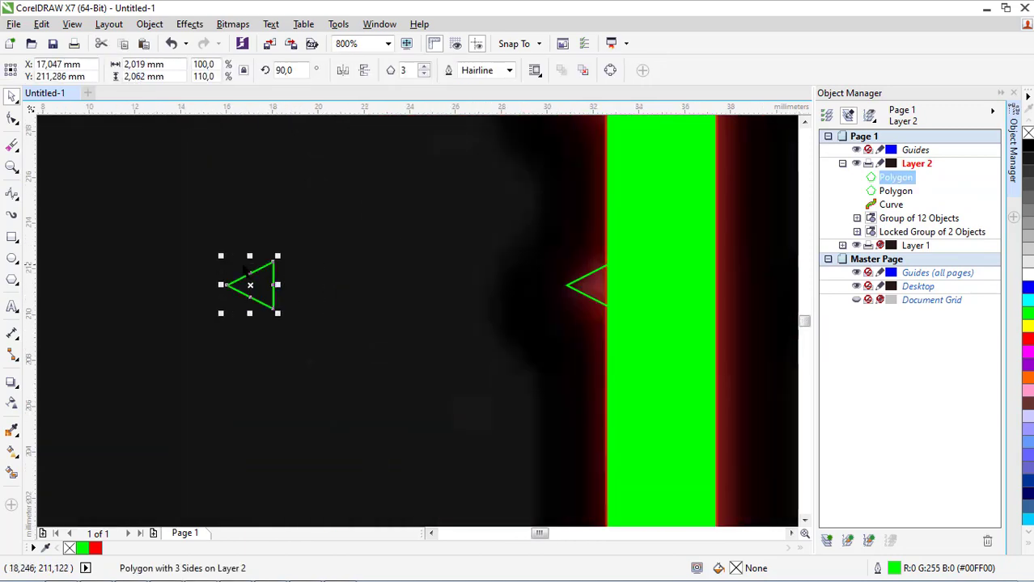
pyautogui.scroll(1, 256, 285)
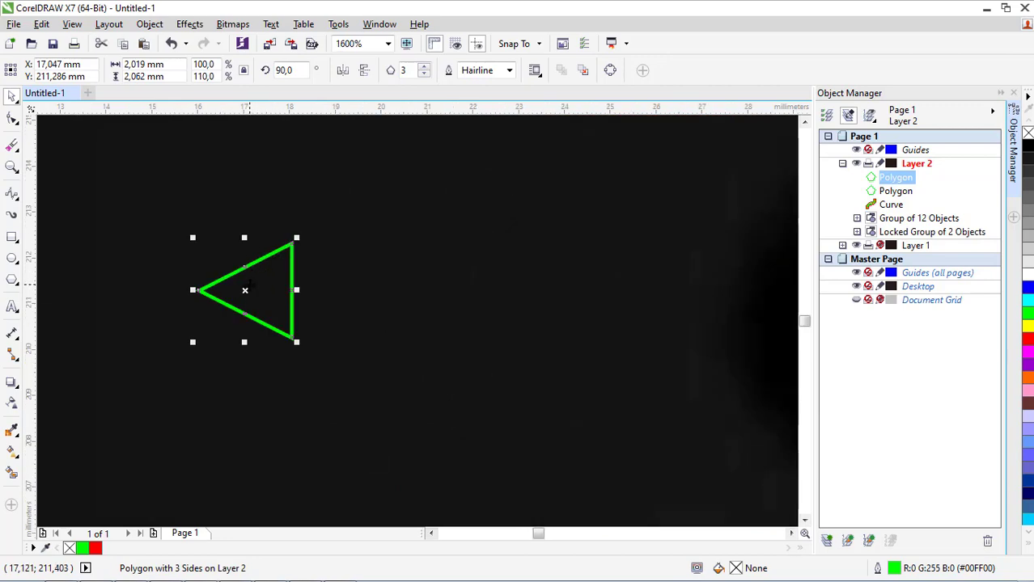
pyautogui.scroll(-2, 250, 283)
pyautogui.scroll(-2, 248, 282)
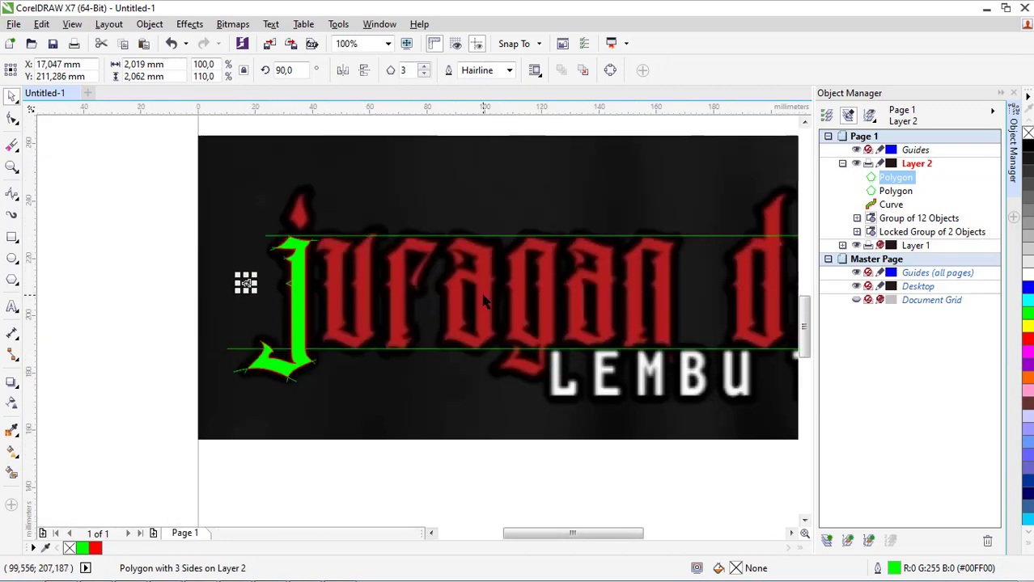
pyautogui.scroll(2, 568, 286)
pyautogui.scroll(-2, 568, 287)
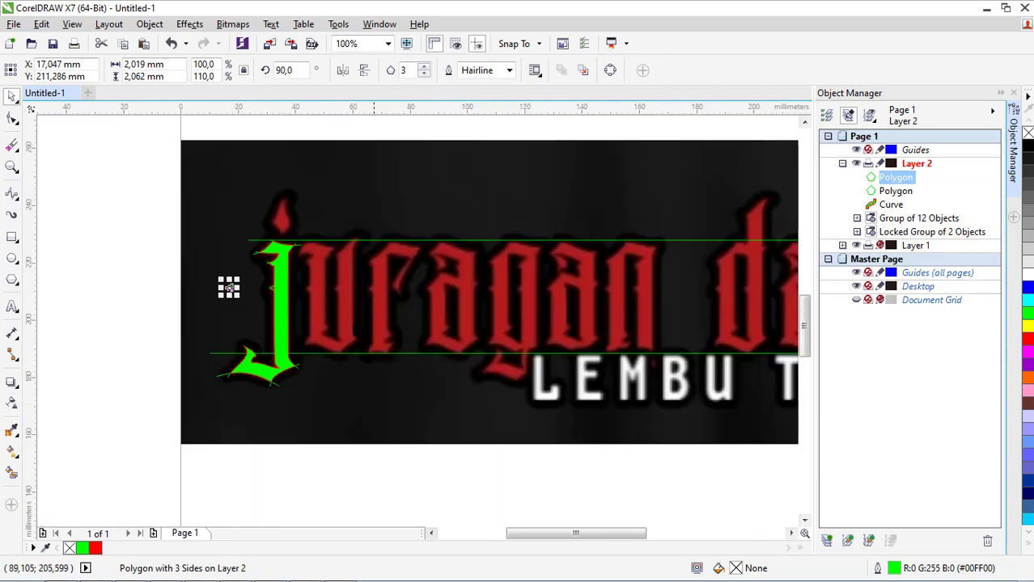
pyautogui.press('Escape')
pyautogui.scroll(2, 237, 287)
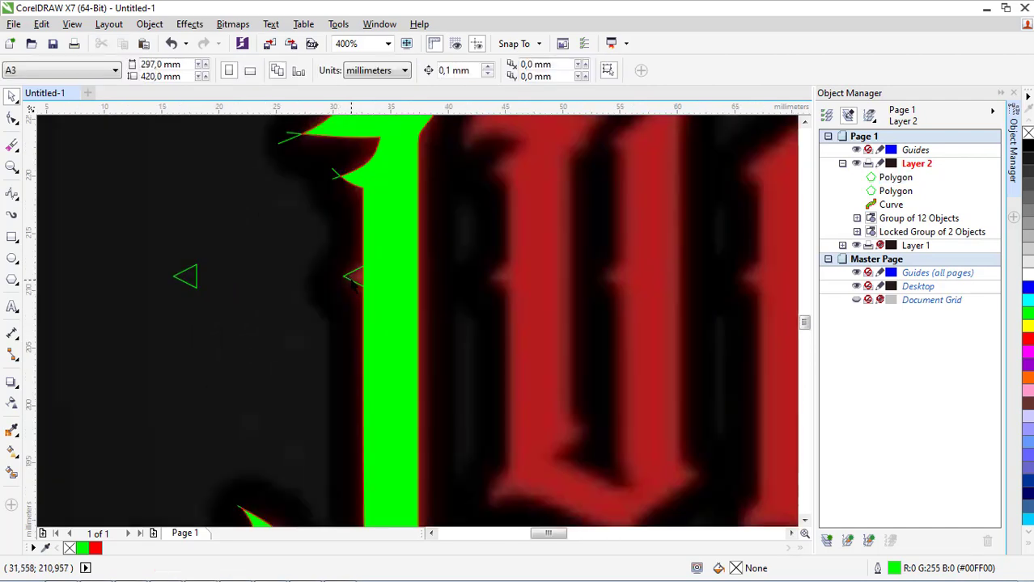
pyautogui.moveTo(133, 213); pyautogui.dragTo(230, 309)
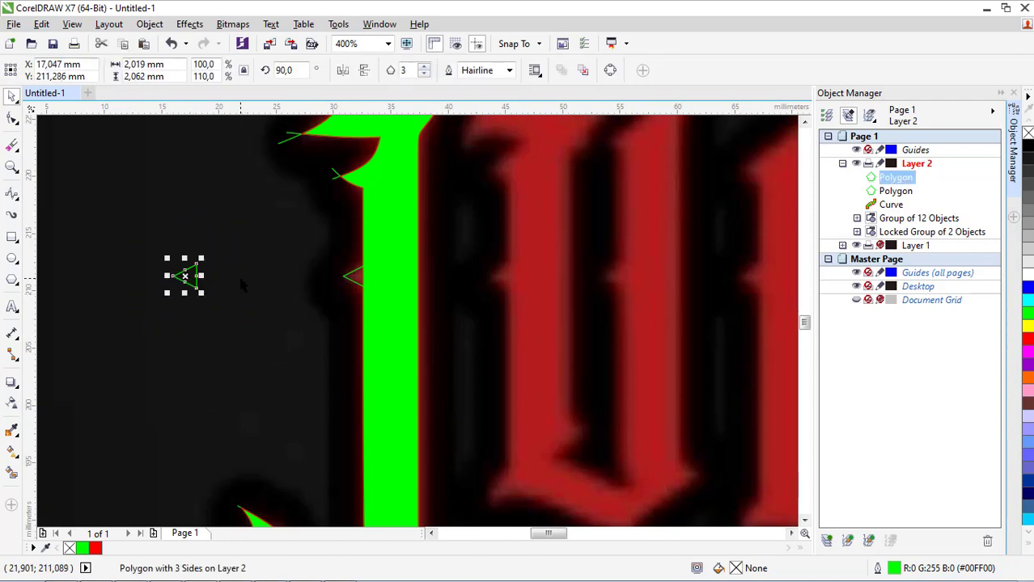
pyautogui.press('Escape')
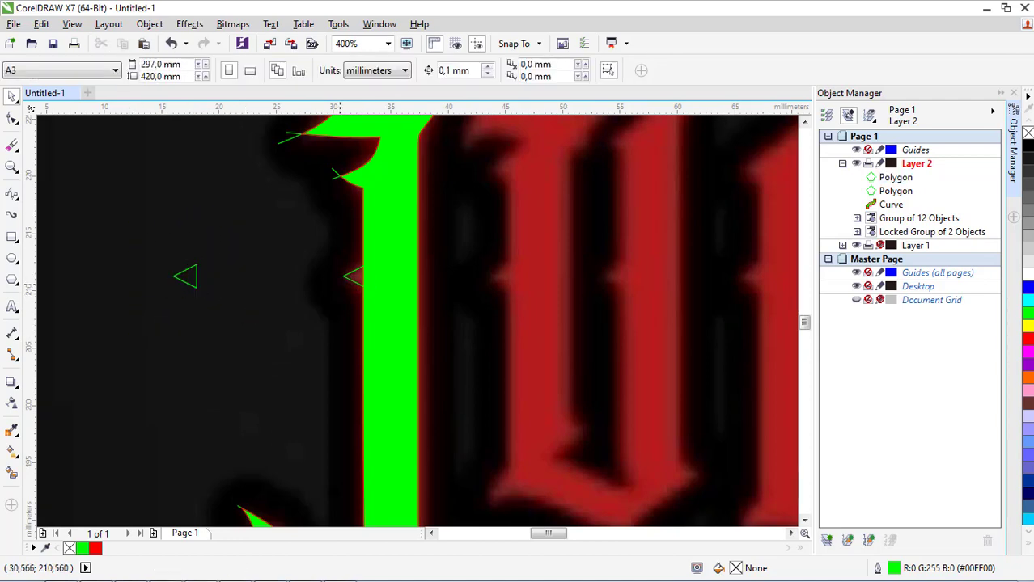
# Step: Weld the spur triangle on the stem to the filled j shape
pyautogui.click(352, 278)
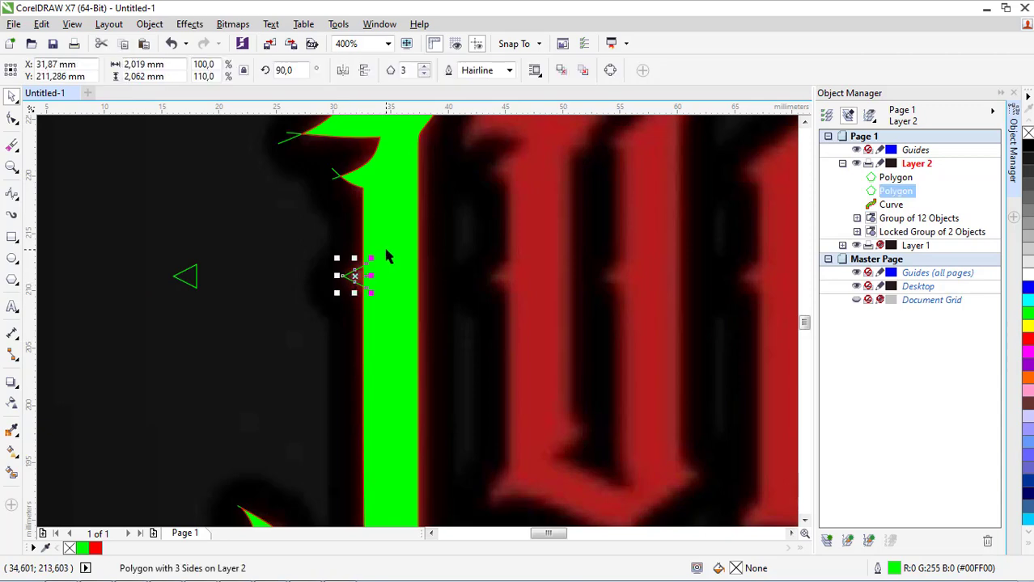
pyautogui.keyDown('shift'); pyautogui.click(384, 245); pyautogui.keyUp('shift')
pyautogui.click(419, 71)
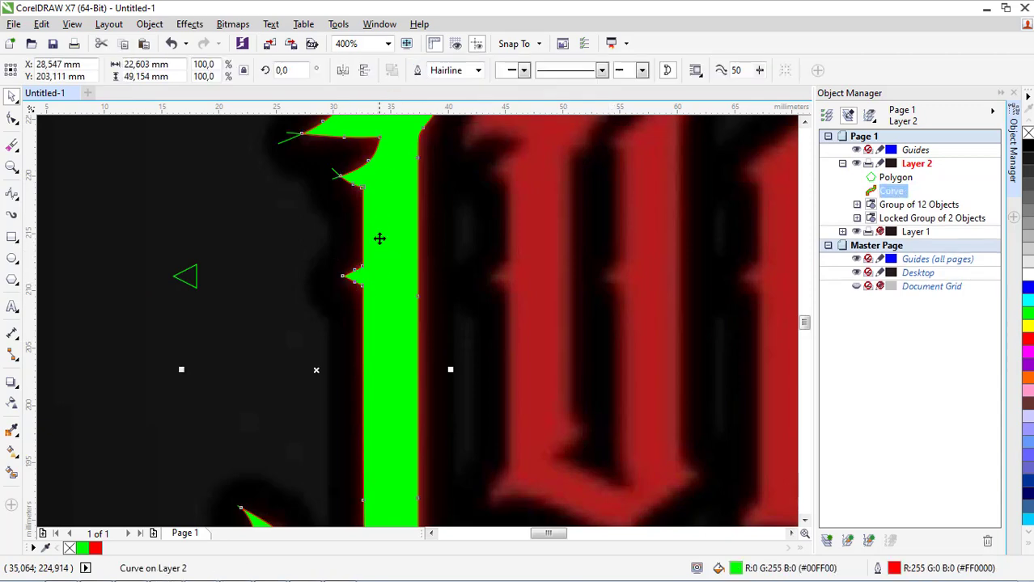
pyautogui.scroll(-4, 381, 244)
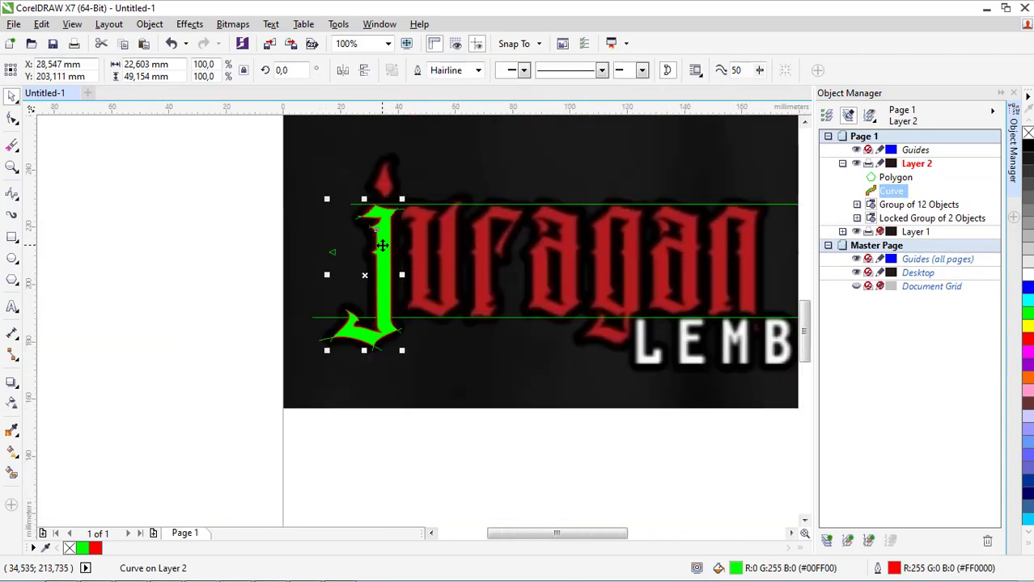
# Step: Place a copy of the finished j on the blank area left of the page and fill it black
pyautogui.hotkey('ctrl', 'c')
pyautogui.hotkey('ctrl', 'v')
pyautogui.moveTo(383, 245); pyautogui.dragTo(209, 248)
pyautogui.click(1028, 146)
pyautogui.scroll(1, 185, 266)
pyautogui.click(338, 277)
# Step: Remove the red outline from the black copy of the j
pyautogui.moveTo(335, 453); pyautogui.dragTo(60, 132)
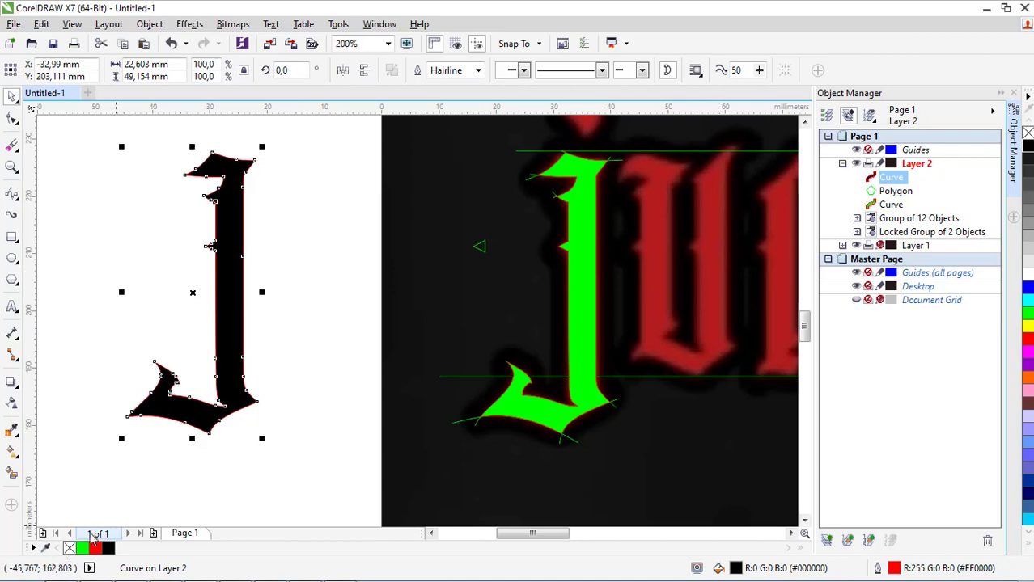
pyautogui.rightClick(70, 549)
pyautogui.scroll(-1, 304, 351)
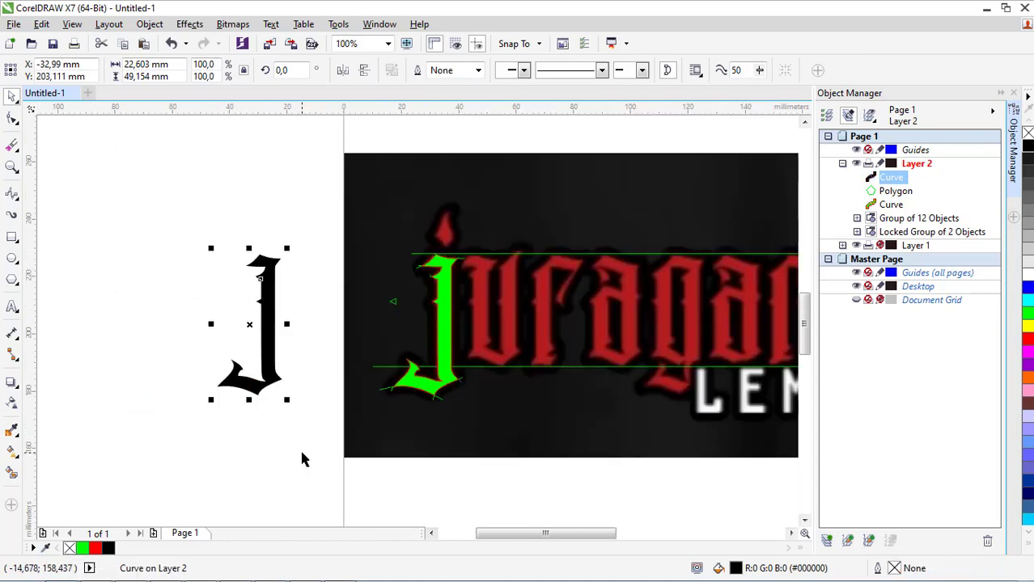
pyautogui.click(302, 453)
pyautogui.scroll(1, 251, 324)
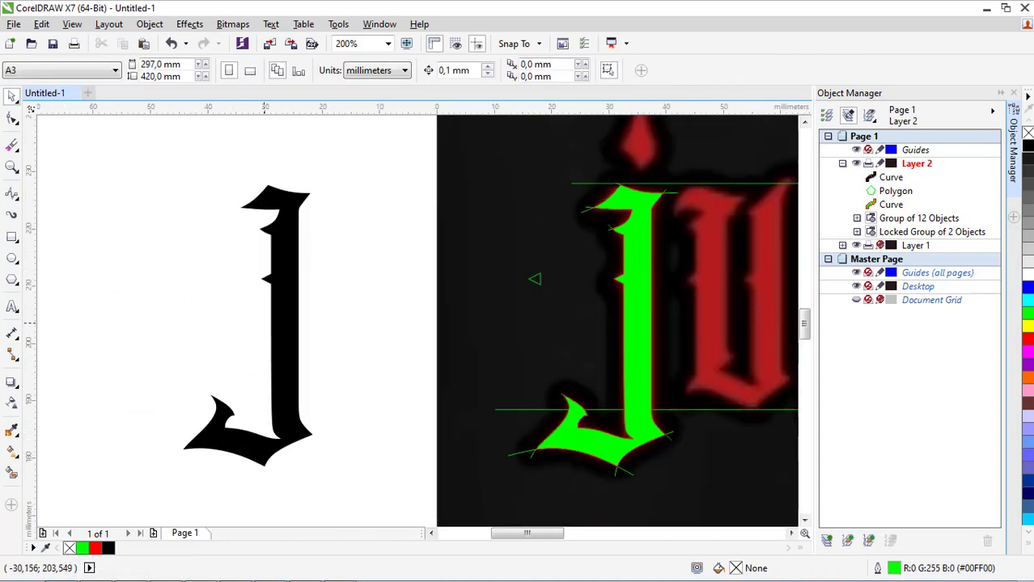
# Step: Delete the black copy of the j beside the page
pyautogui.click(287, 293)
pyautogui.press('Delete')
pyautogui.scroll(-1, 287, 293)
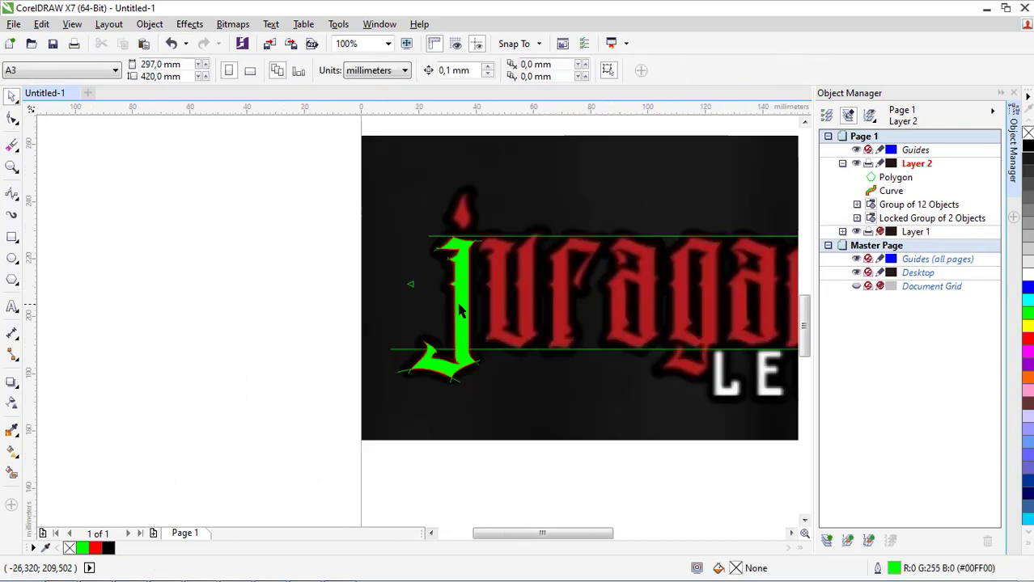
pyautogui.scroll(1, 486, 295)
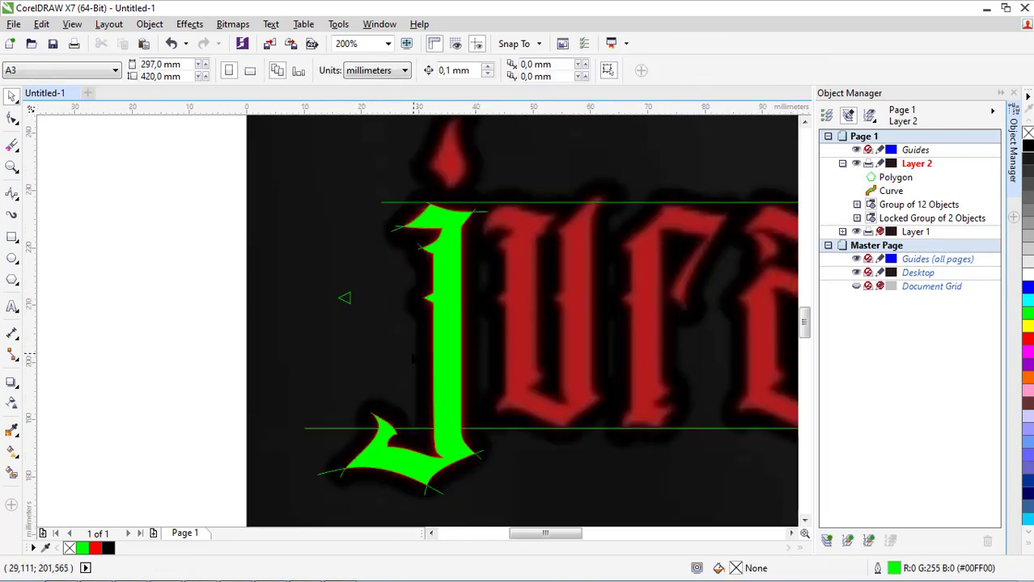
pyautogui.moveTo(449, 358); pyautogui.dragTo(435, 186)
pyautogui.moveTo(348, 174); pyautogui.dragTo(545, 366)
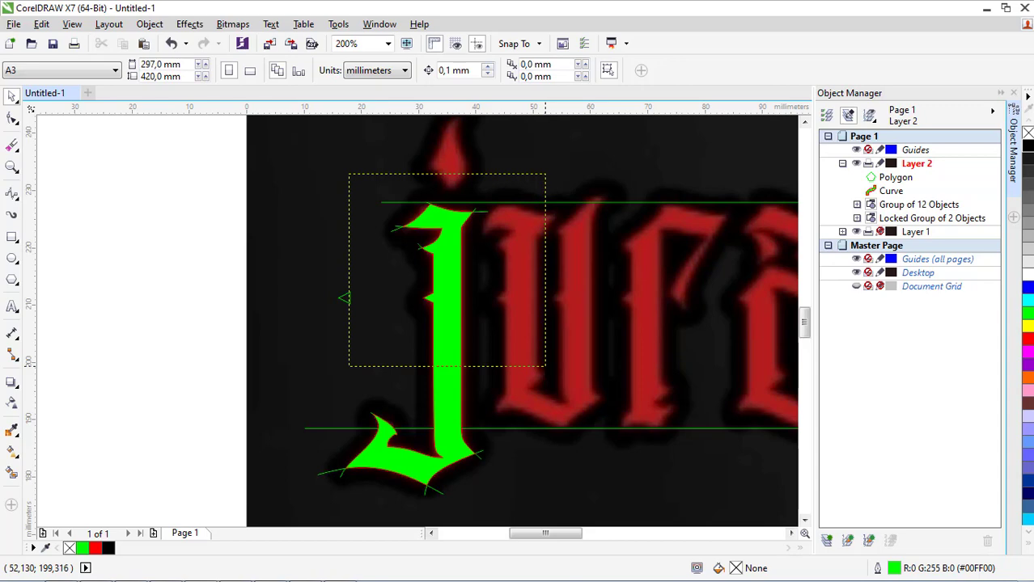
# Step: Delete the group of 12 leftover construction lines around the finished j
pyautogui.moveTo(545, 367); pyautogui.dragTo(545, 366)
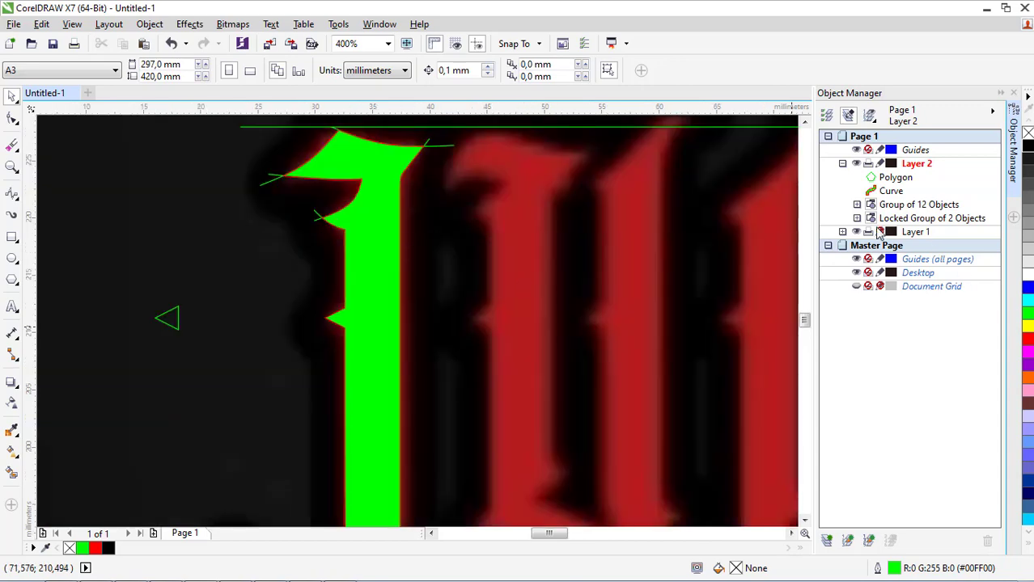
pyautogui.click(443, 146)
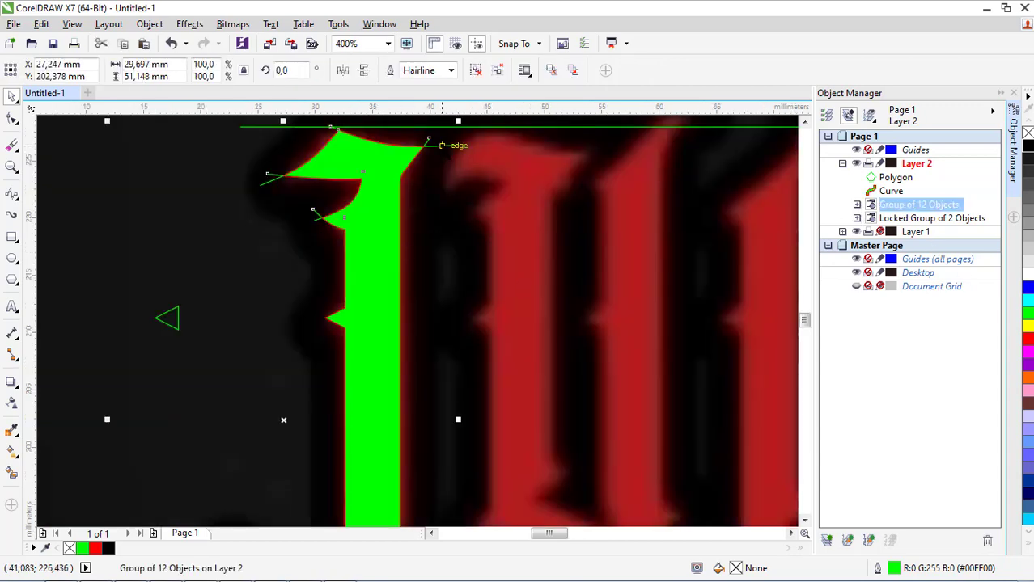
pyautogui.scroll(-1, 442, 146)
pyautogui.press('Delete')
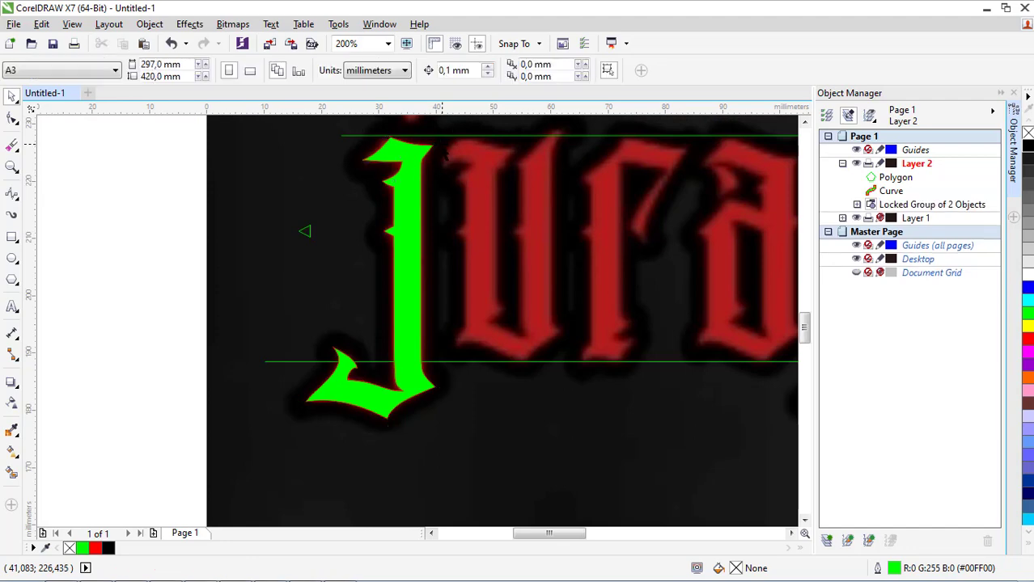
# Step: Duplicate the finished green j and place the copy so its stem covers the first stem of the u
pyautogui.click(420, 173)
pyautogui.scroll(-1, 414, 236)
pyautogui.click(490, 269)
pyautogui.scroll(1, 446, 235)
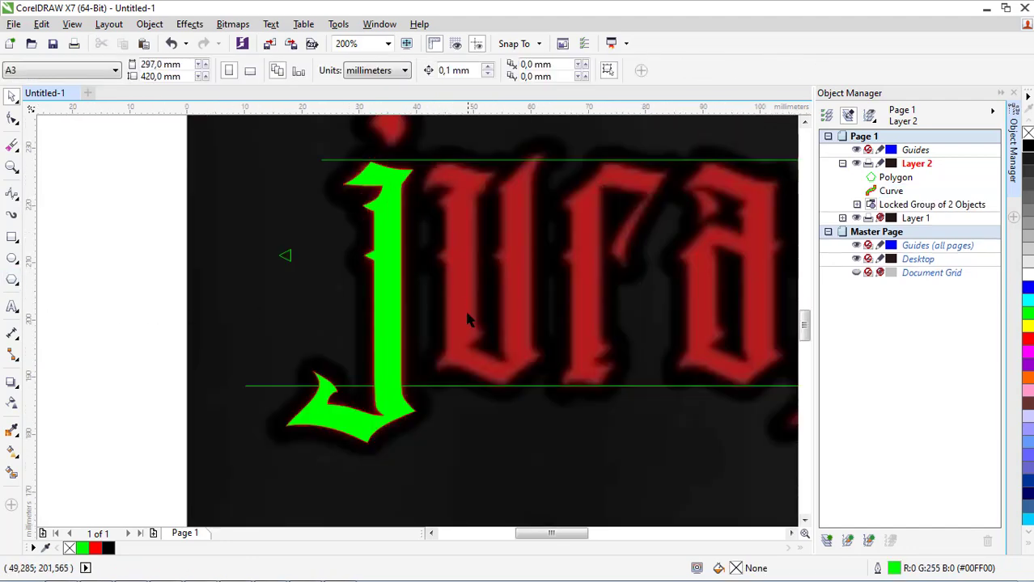
pyautogui.click(397, 298)
pyautogui.hotkey('ctrl', 'c')
pyautogui.hotkey('ctrl', 'v')
pyautogui.moveTo(392, 300); pyautogui.dragTo(466, 316)
pyautogui.scroll(1, 459, 273)
pyautogui.scroll(-1, 480, 236)
pyautogui.scroll(1, 462, 272)
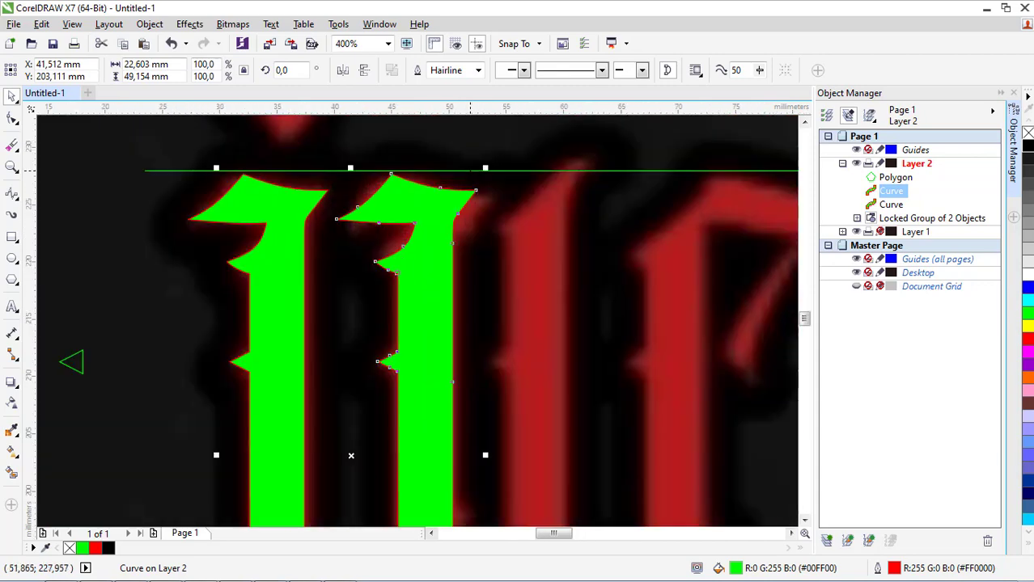
pyautogui.scroll(-1, 446, 261)
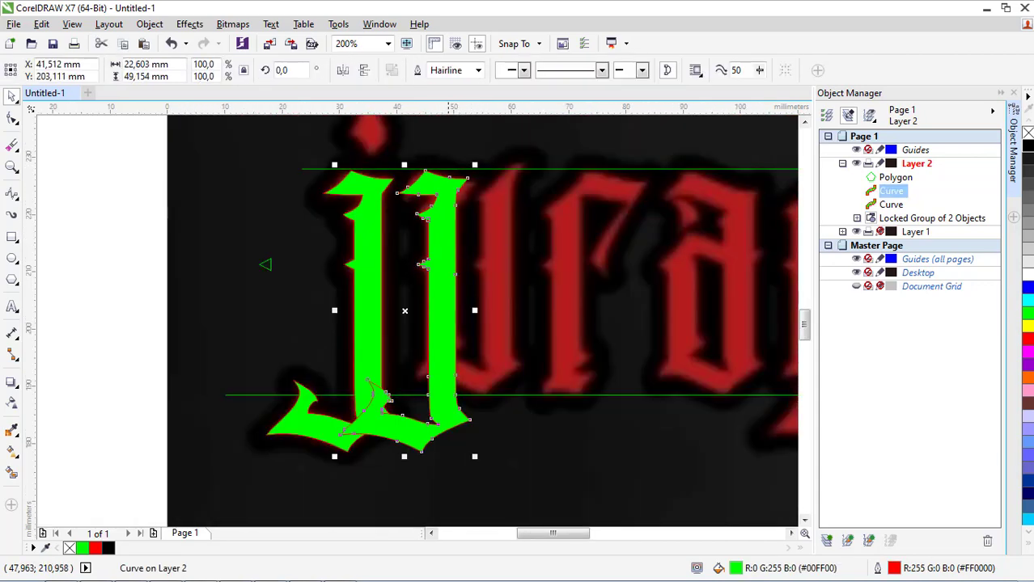
pyautogui.scroll(1, 472, 187)
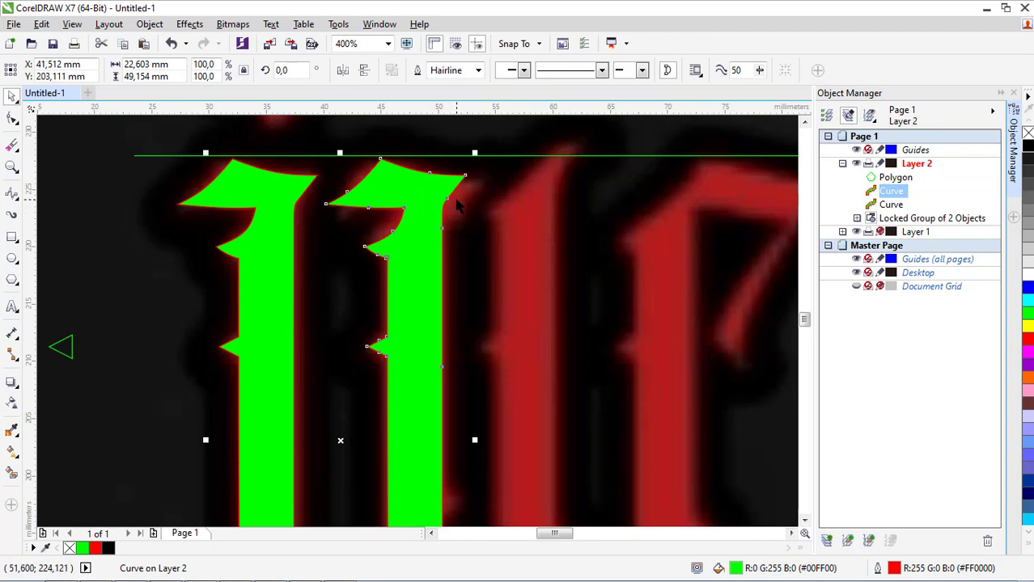
# Step: Remove the fill from the j copy and nudge it up 0.2 mm towards the upper guide line
pyautogui.click(70, 549)
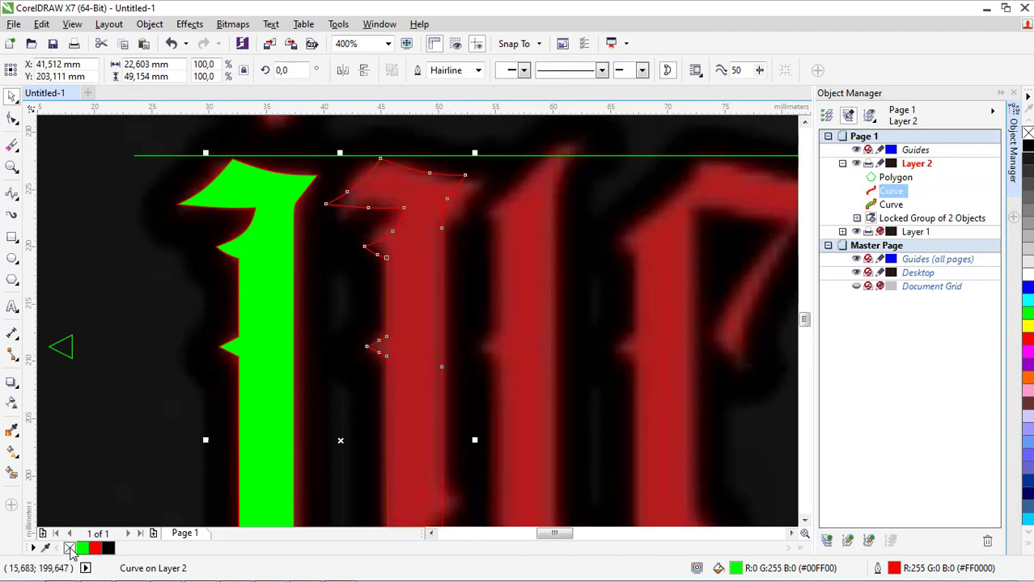
pyautogui.scroll(-1, 416, 209)
pyautogui.scroll(1, 417, 210)
pyautogui.press('Up')
pyautogui.press('Up')
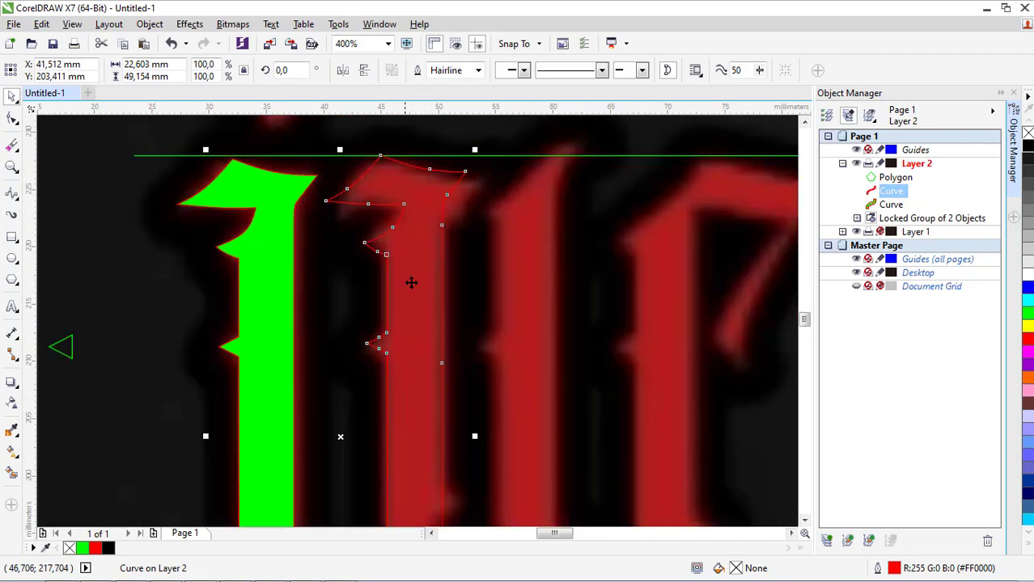
pyautogui.scroll(-1, 404, 278)
pyautogui.hotkey('ctrl', 'z')
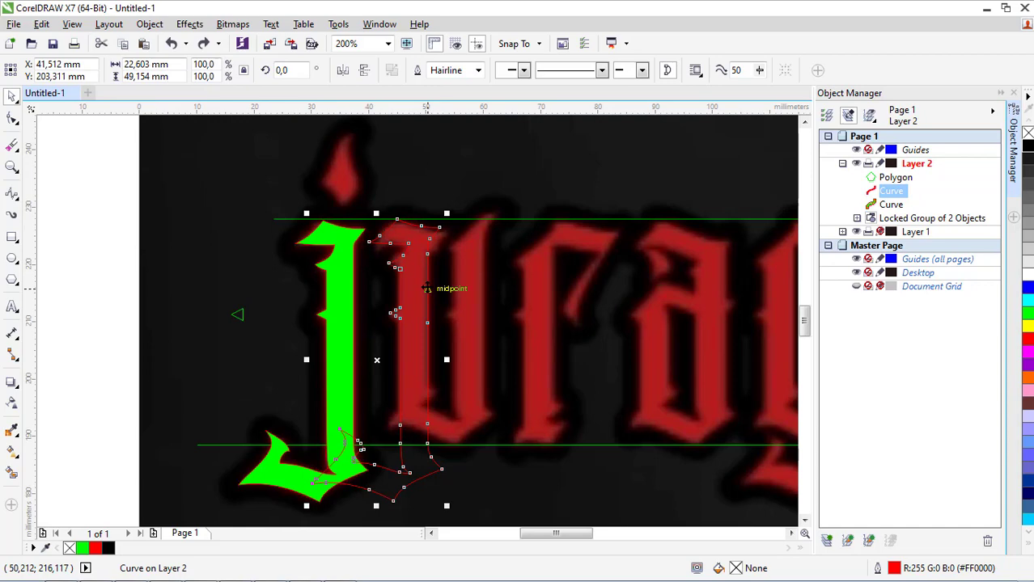
pyautogui.click(525, 353)
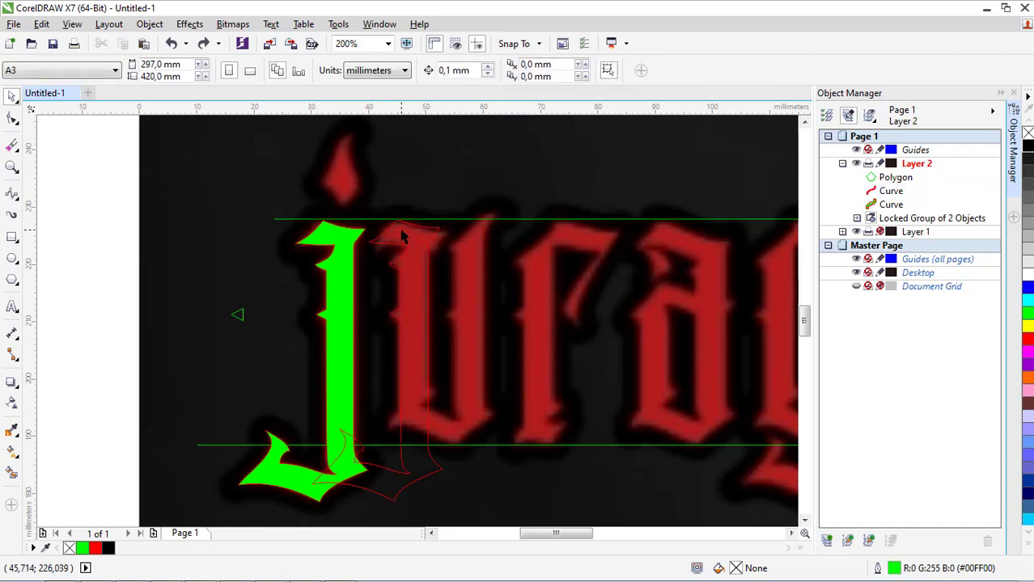
# Step: Trim the top serif off the j copy with a rectangle about 20 × 10 mm, and delete the rectangle
pyautogui.scroll(2, 413, 267)
pyautogui.scroll(-2, 395, 239)
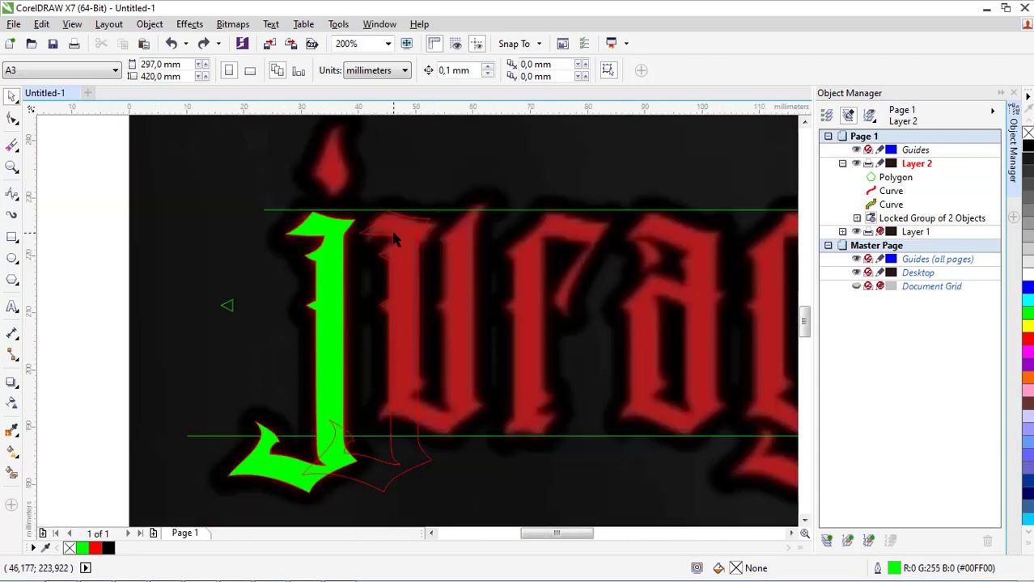
pyautogui.click(12, 240)
pyautogui.scroll(1, 367, 219)
pyautogui.moveTo(316, 174); pyautogui.dragTo(549, 289)
pyautogui.press('space')
pyautogui.keyDown('shift'); pyautogui.click(413, 307); pyautogui.keyUp('shift')
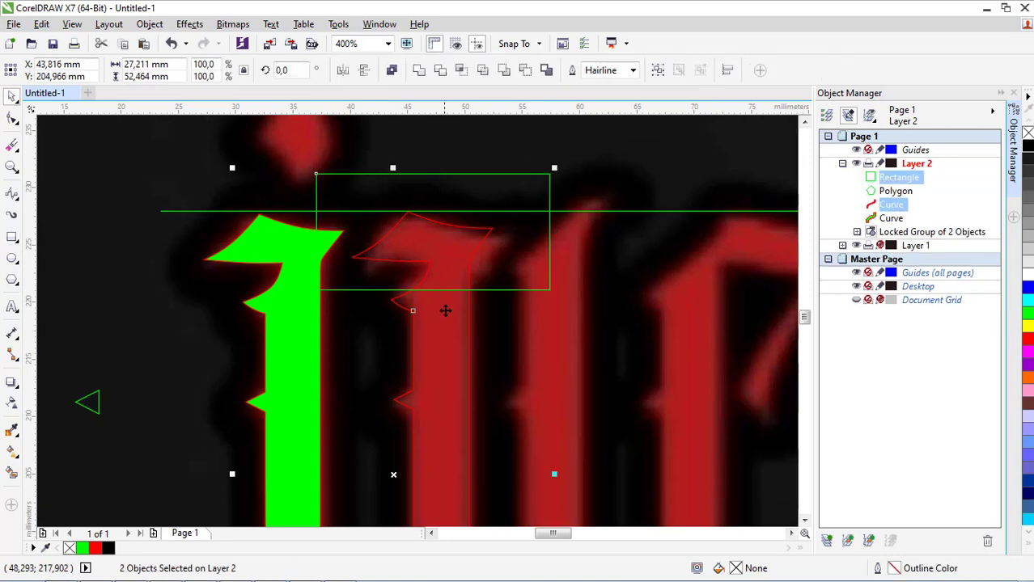
pyautogui.click(439, 71)
pyautogui.click(509, 258)
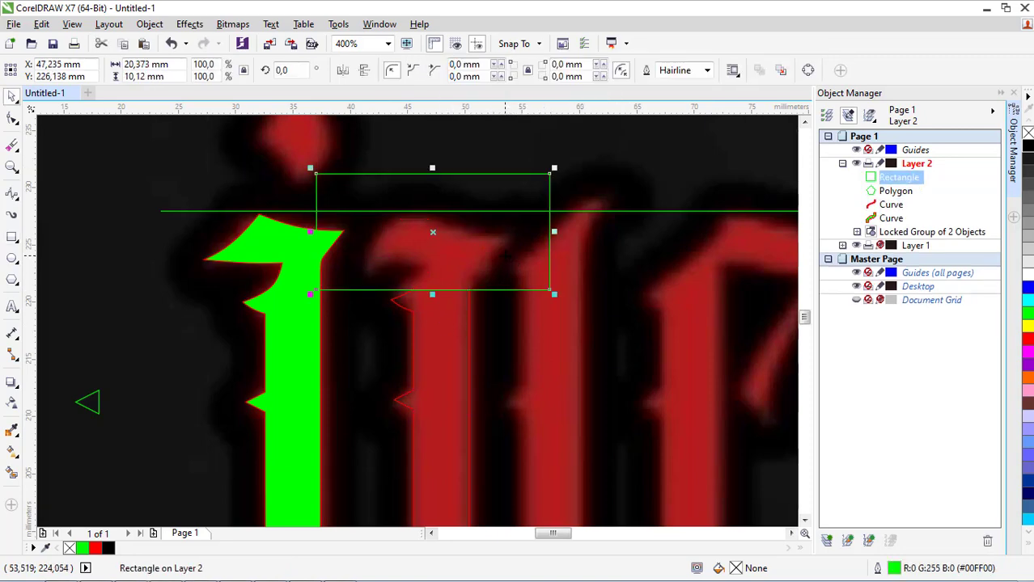
pyautogui.press('Delete')
# Step: Trace a B-Spline curve from the right edge of the u's first stem up to the right tip of its head
pyautogui.scroll(2, 450, 385)
pyautogui.press('F5')
pyautogui.click(455, 404)
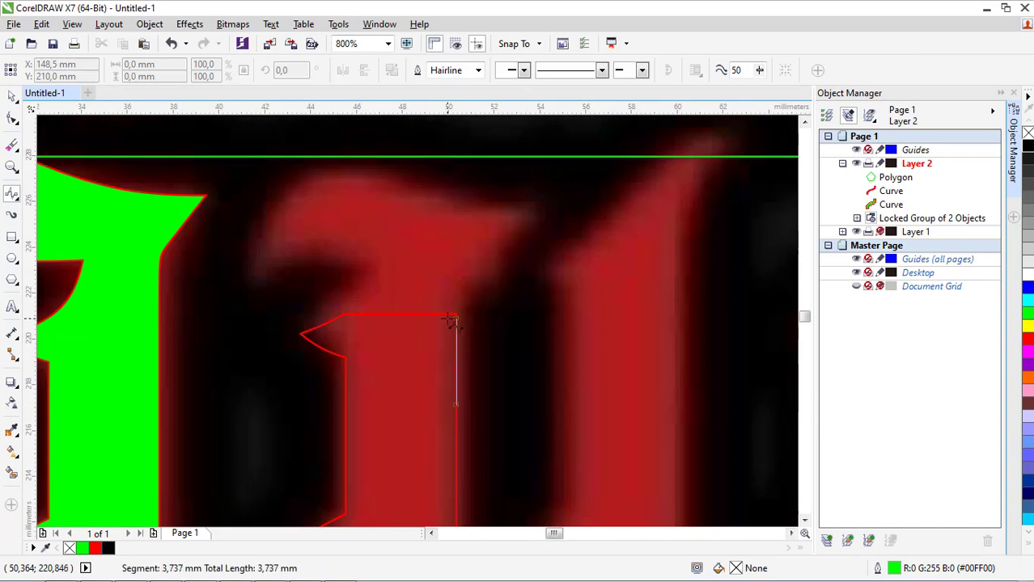
pyautogui.moveTo(459, 313)
pyautogui.mouseDown()
pyautogui.moveTo(466, 271)
pyautogui.moveTo(541, 213)
pyautogui.mouseUp()
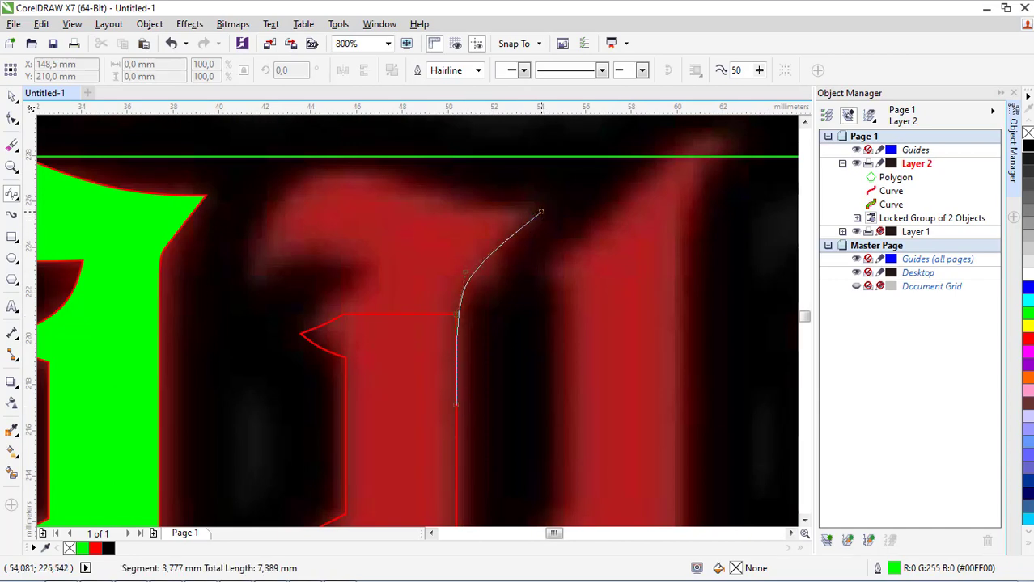
pyautogui.doubleClick(542, 210)
pyautogui.click(540, 212)
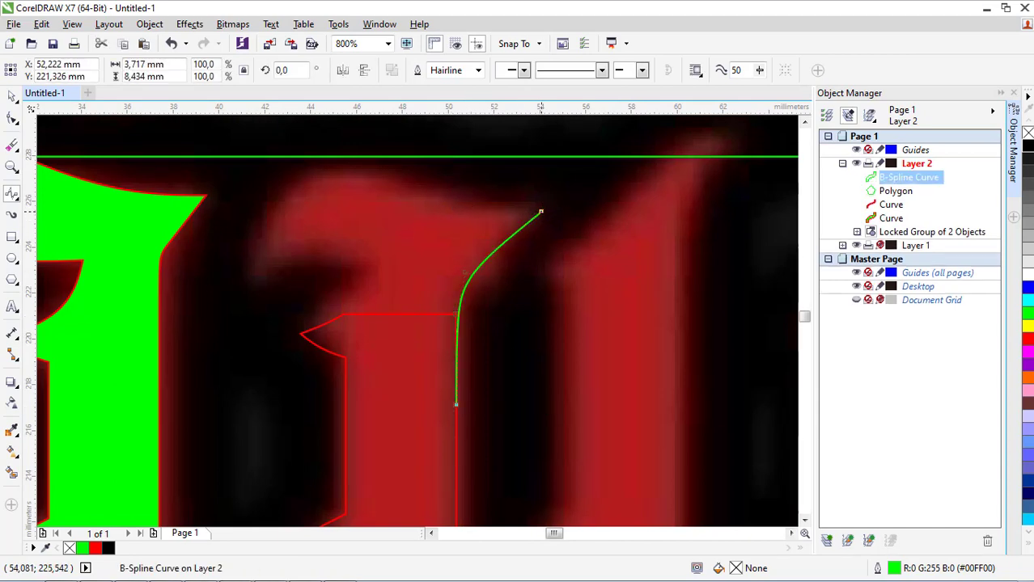
# Step: Continue the B-Spline around the u's curved head and down to the upper left spur, and close it inside the stem
pyautogui.click(373, 156)
pyautogui.click(285, 174)
pyautogui.click(235, 291)
pyautogui.click(303, 250)
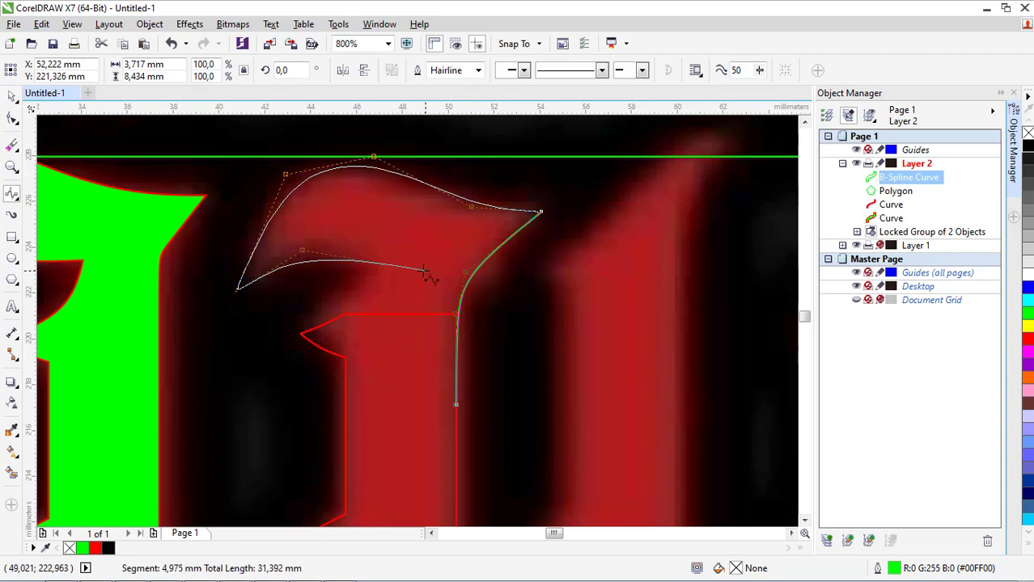
pyautogui.click(349, 266)
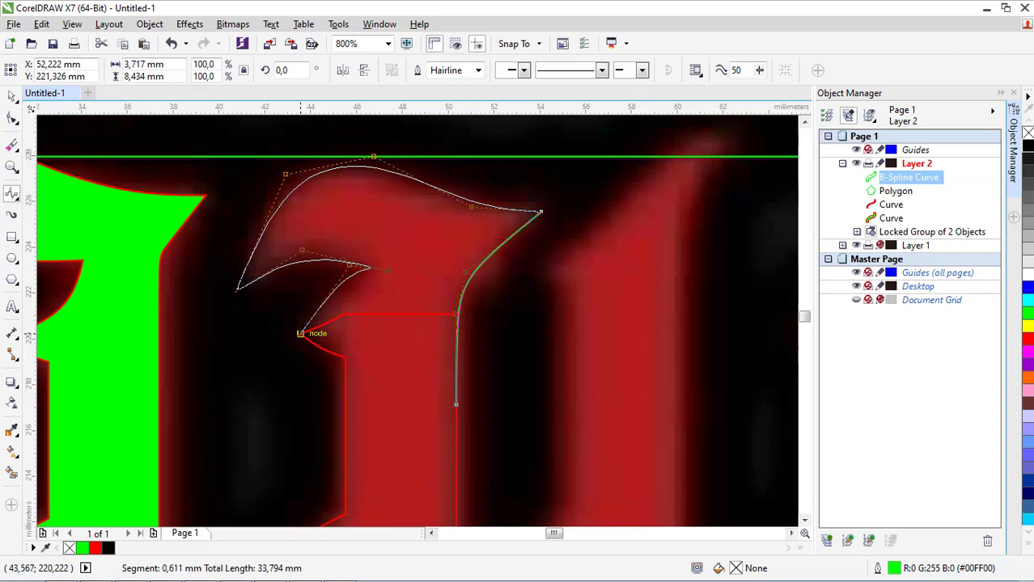
pyautogui.doubleClick(300, 333)
pyautogui.click(301, 334)
pyautogui.click(392, 335)
pyautogui.click(419, 432)
pyautogui.click(457, 418)
pyautogui.click(456, 405)
# Step: Weld the traced head to the trimmed stem outline of the u
pyautogui.scroll(-2, 430, 248)
pyautogui.press('space')
pyautogui.scroll(1, 430, 418)
pyautogui.keyDown('shift'); pyautogui.click(428, 370); pyautogui.keyUp('shift')
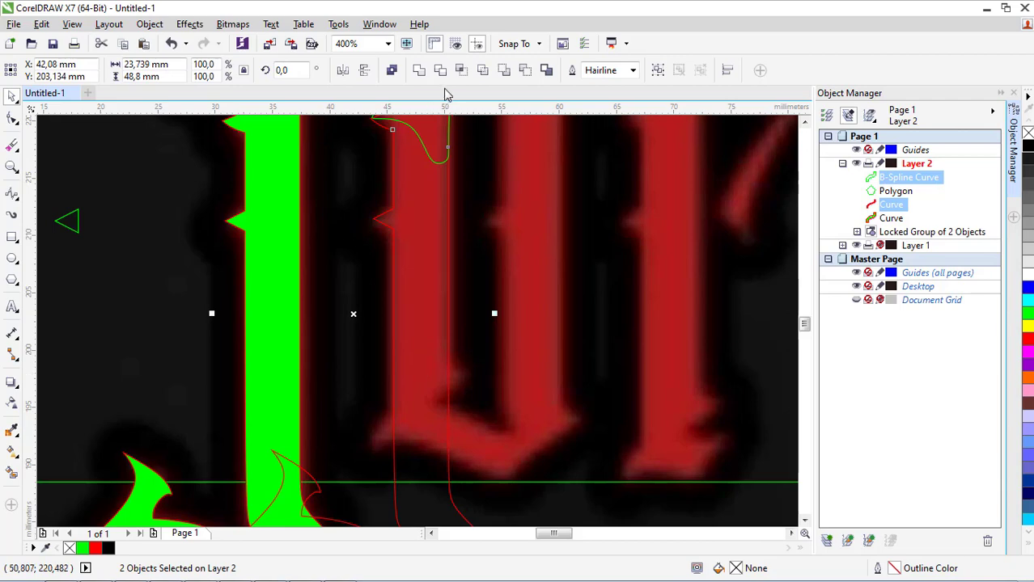
pyautogui.click(419, 71)
pyautogui.scroll(-1, 405, 251)
pyautogui.click(473, 272)
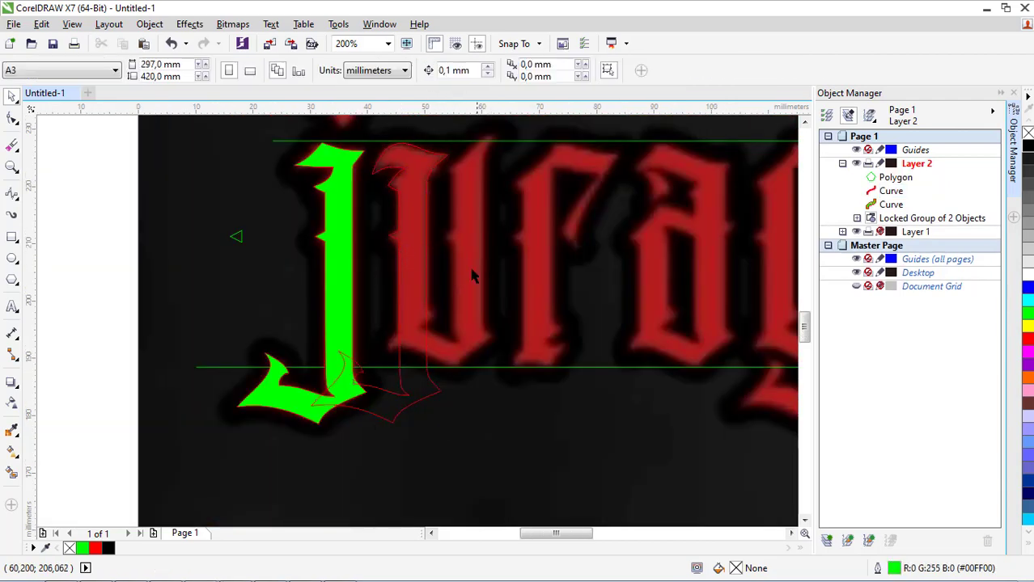
# Step: Trim the j's foot off the u's stem outline with a rectangle about 37 × 30 mm, and delete the rectangle
pyautogui.click(12, 237)
pyautogui.moveTo(283, 304)
pyautogui.mouseDown()
pyautogui.moveTo(427, 438)
pyautogui.moveTo(498, 477)
pyautogui.mouseUp()
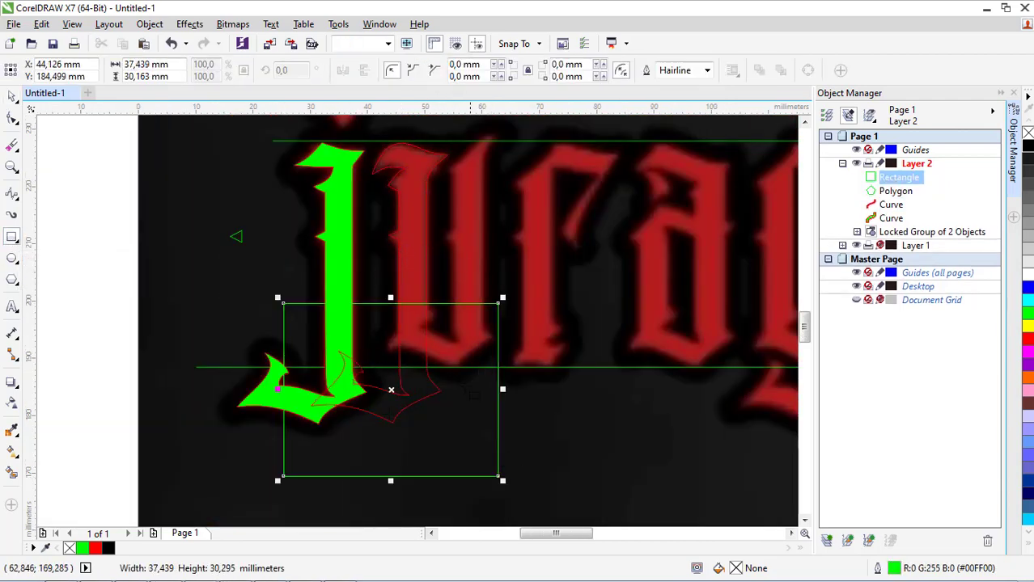
pyautogui.scroll(2, 482, 422)
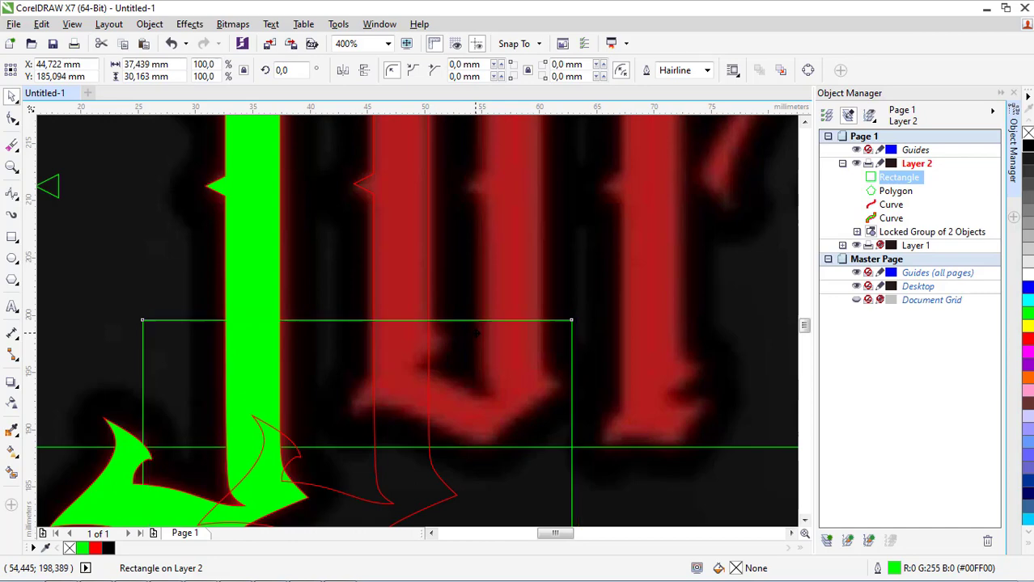
pyautogui.keyDown('shift'); pyautogui.click(422, 184); pyautogui.keyUp('shift')
pyautogui.click(438, 70)
pyautogui.click(494, 424)
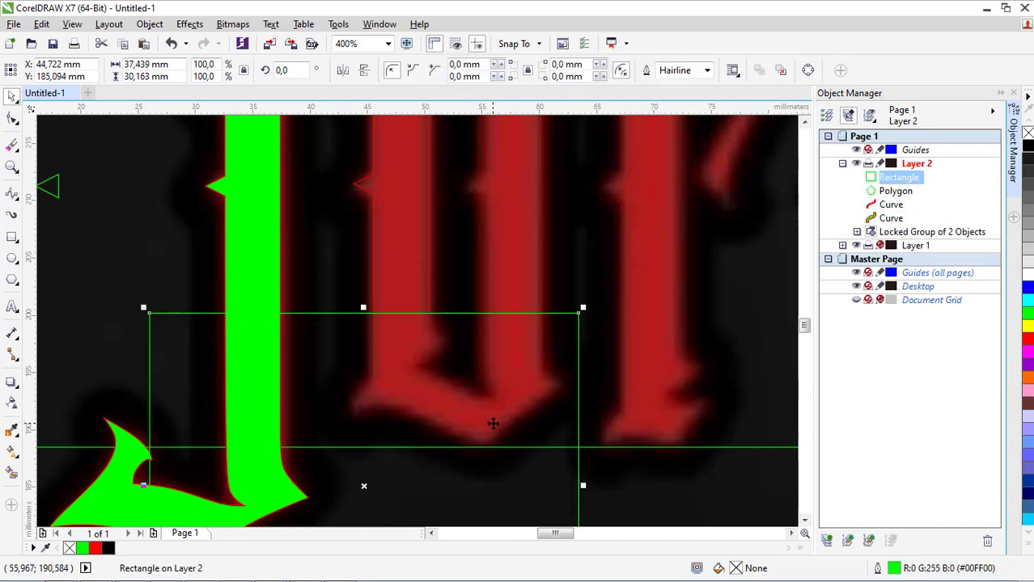
pyautogui.press('Delete')
# Step: Trace a B-Spline from the stem's left edge along the underside of the u's foot, around its right tip and into the second stem
pyautogui.scroll(-1, 425, 343)
pyautogui.scroll(2, 425, 342)
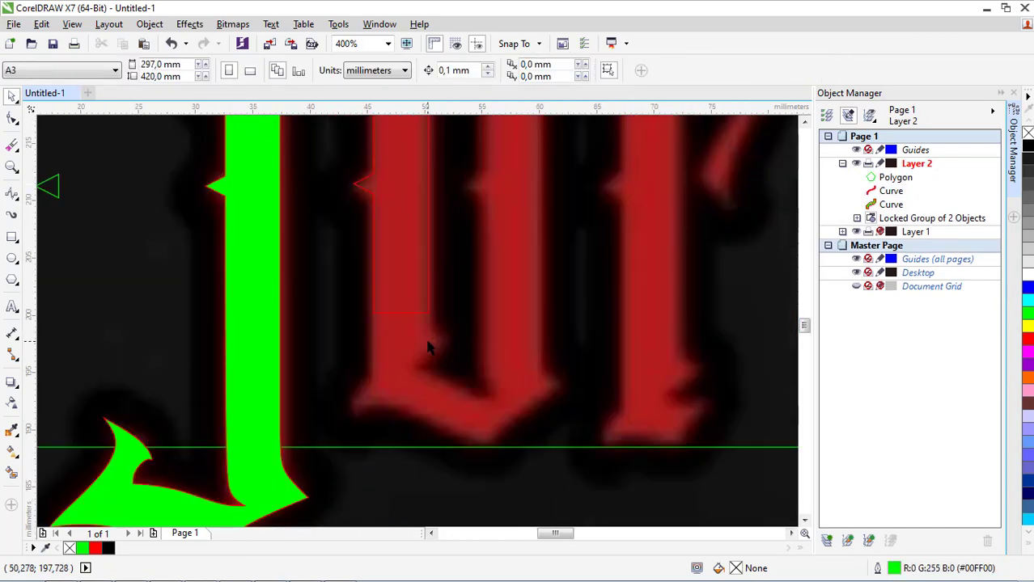
pyautogui.press('F5')
pyautogui.click(362, 279)
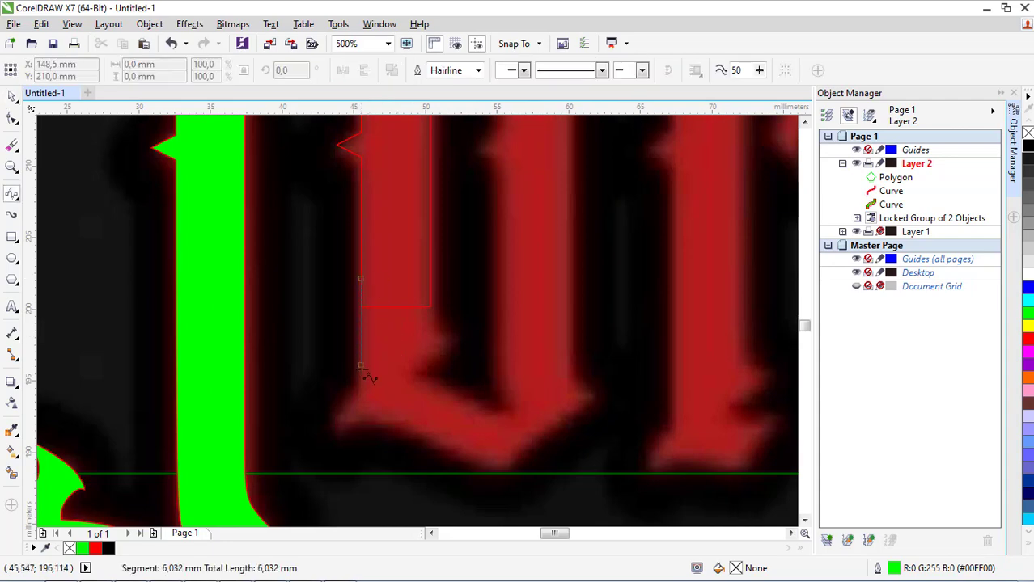
pyautogui.click(341, 402)
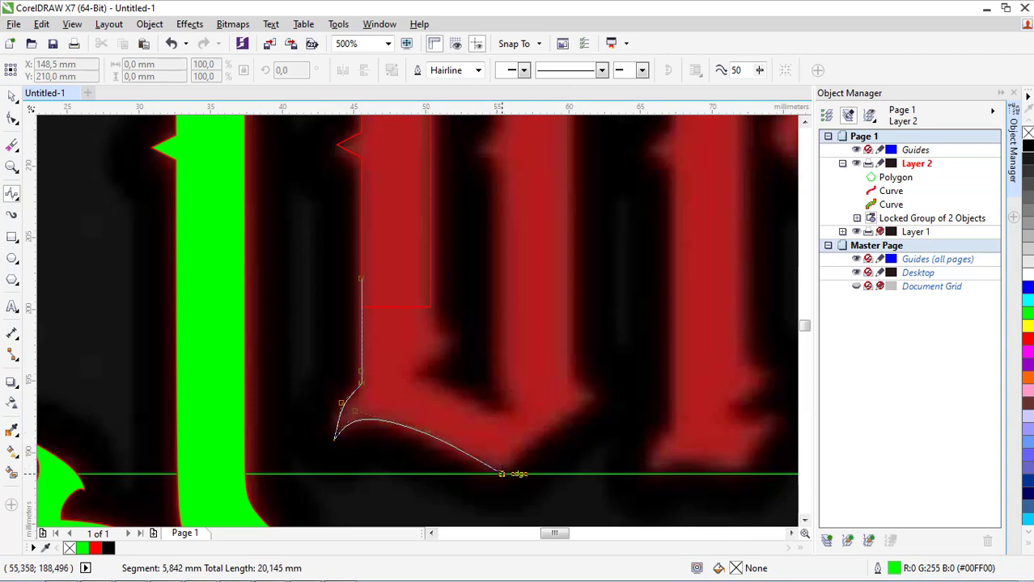
pyautogui.click(502, 474)
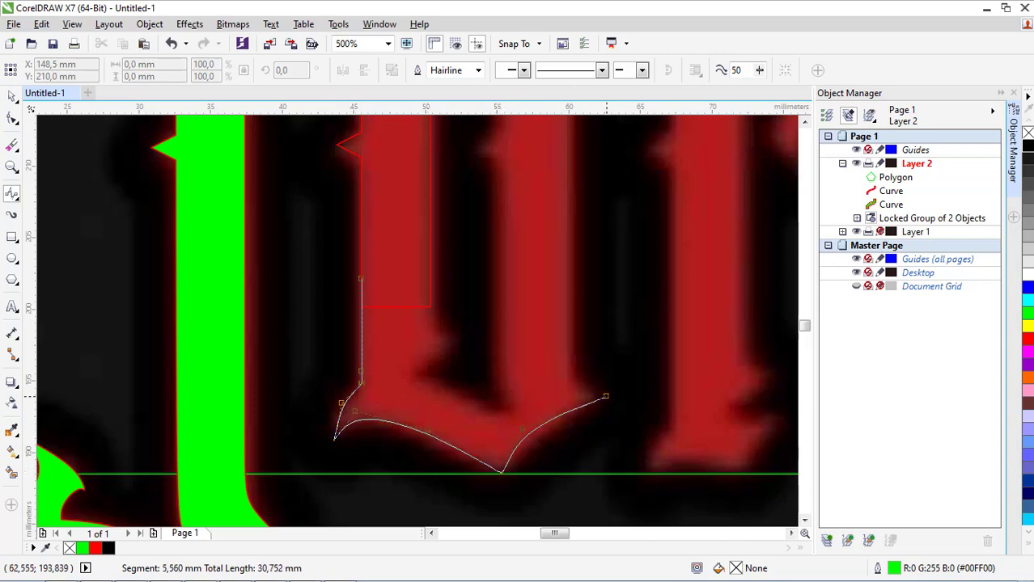
pyautogui.click(595, 401)
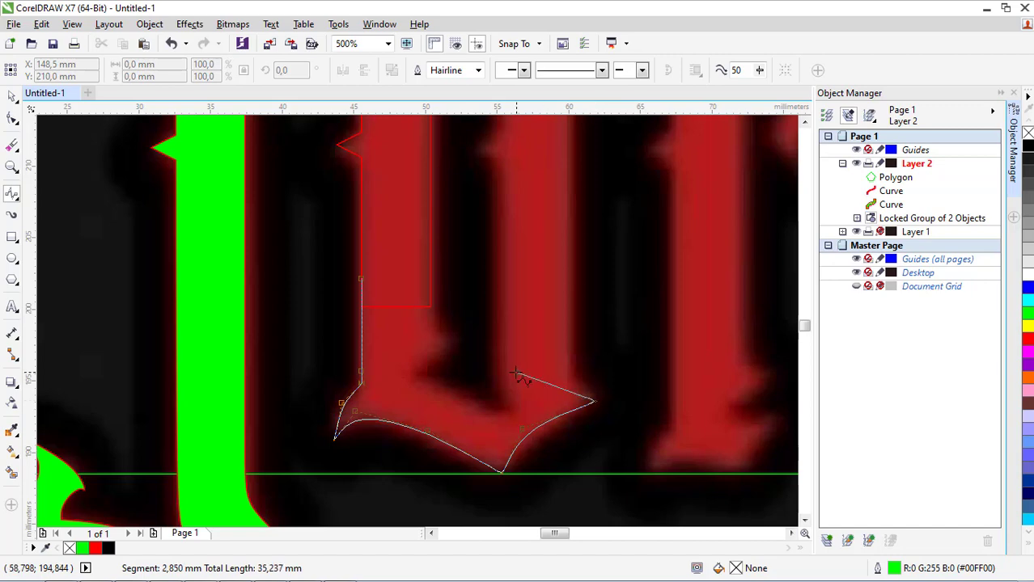
pyautogui.doubleClick(496, 375)
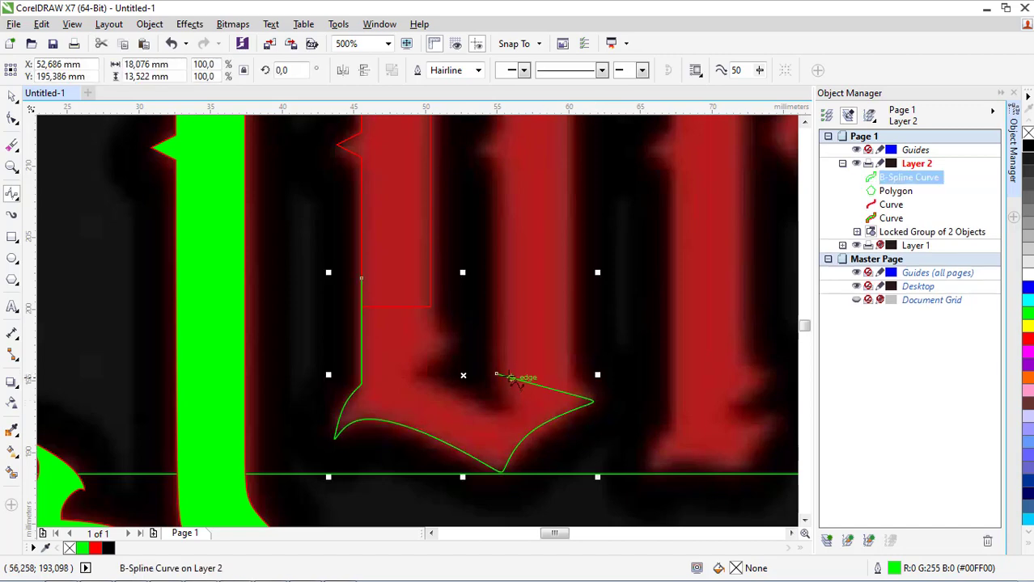
# Step: Continue the B-Spline back along the inside of the u's foot and its inner spur, closing it across the first stem
pyautogui.click(496, 374)
pyautogui.click(514, 408)
pyautogui.click(413, 371)
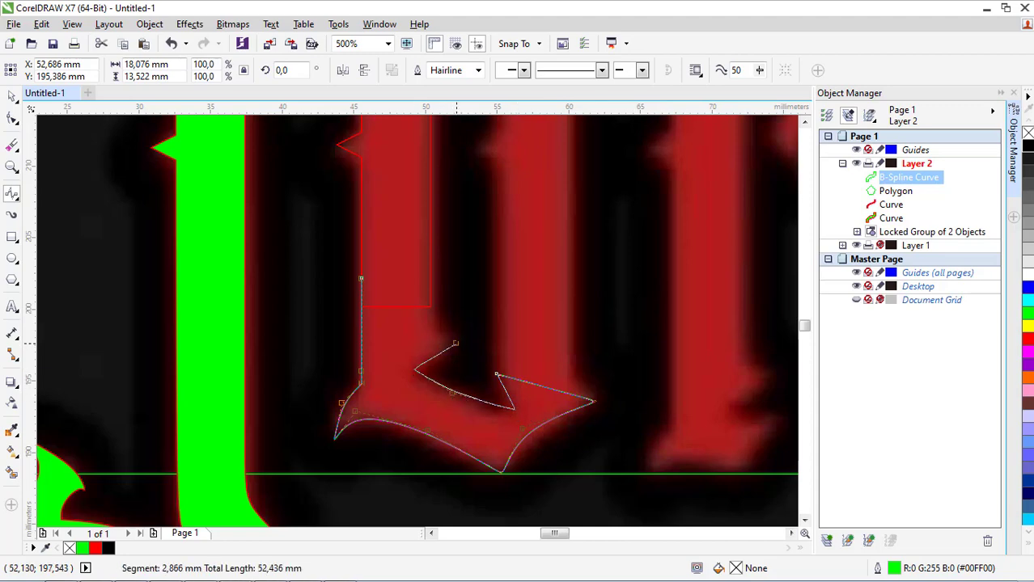
pyautogui.click(430, 332)
pyautogui.click(430, 287)
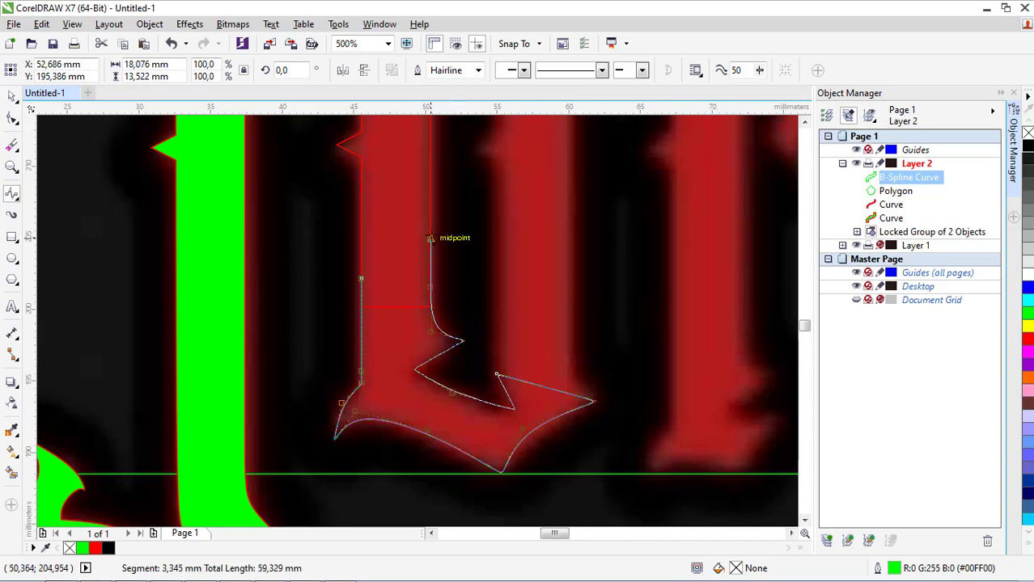
pyautogui.click(361, 279)
# Step: Weld the traced foot to the u's first stem outline
pyautogui.scroll(-2, 399, 375)
pyautogui.scroll(1, 395, 300)
pyautogui.keyDown('shift'); pyautogui.click(395, 298); pyautogui.keyUp('shift')
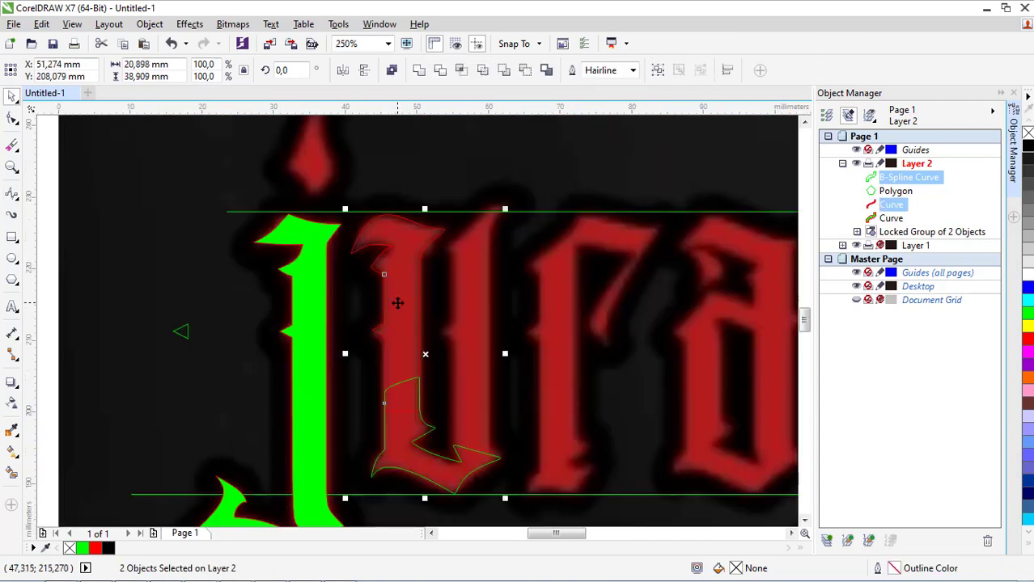
pyautogui.click(419, 70)
pyautogui.press('Escape')
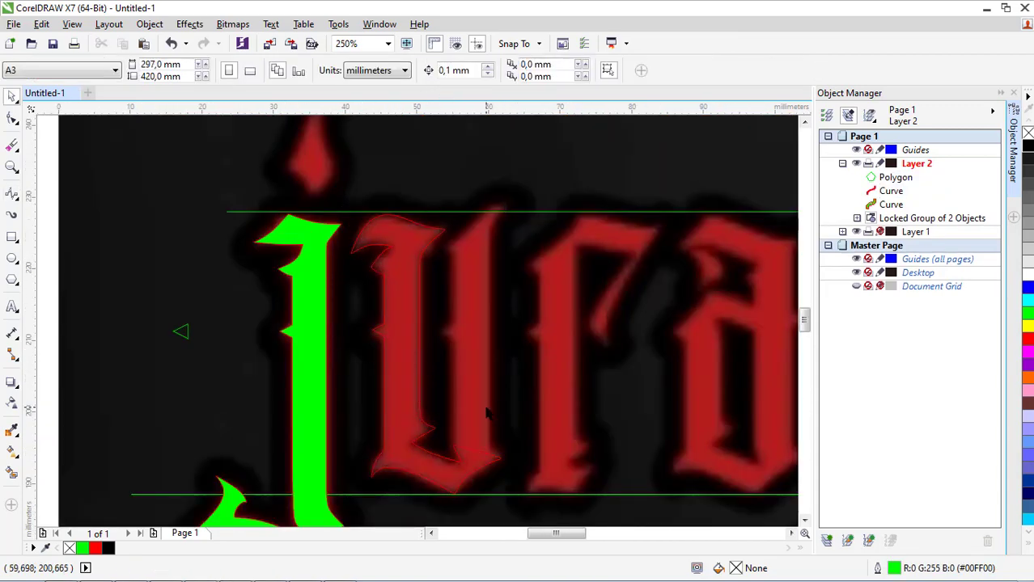
# Step: Start a B-Spline along the slanted top of the u's second stem, around its tip and down the stem's right edge, about 7.7 × 17 mm
pyautogui.scroll(1, 488, 249)
pyautogui.press('F5')
pyautogui.scroll(-1, 488, 249)
pyautogui.scroll(1, 415, 251)
pyautogui.click(409, 243)
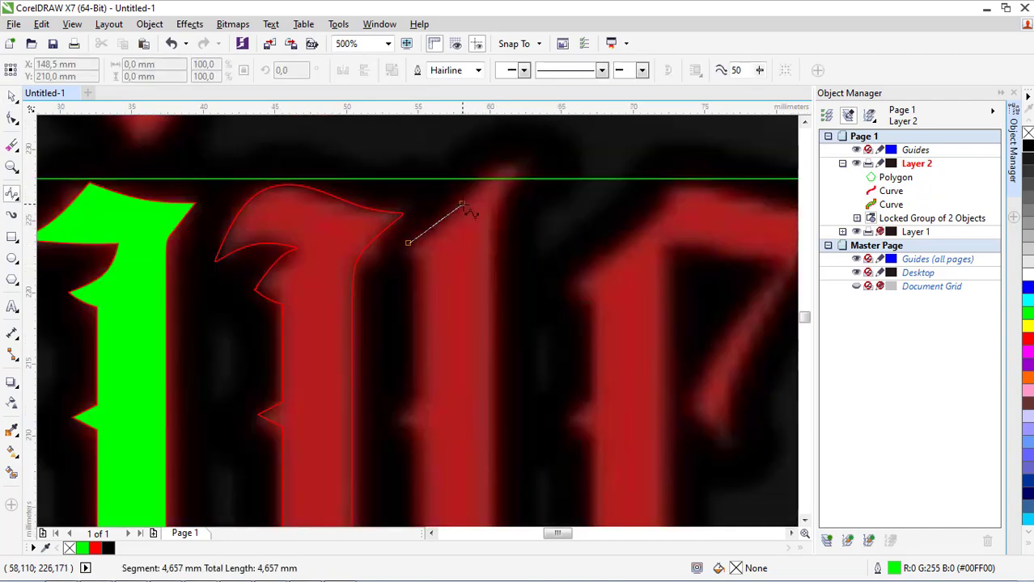
pyautogui.click(505, 167)
pyautogui.click(520, 173)
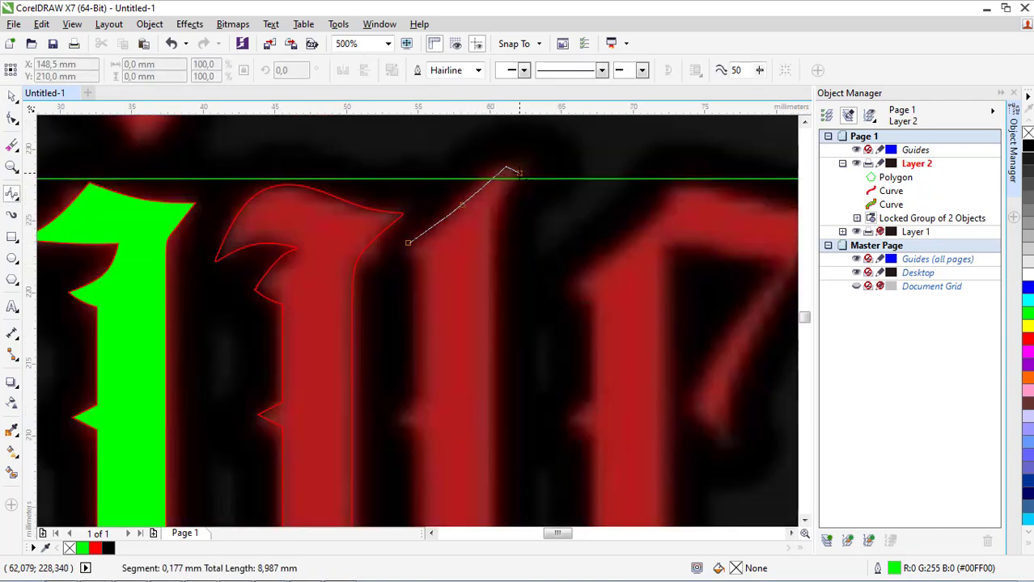
pyautogui.doubleClick(492, 416)
# Step: Continue the B-Spline down to the foot's right tip, across the foot and up the second stem's left edge, closing it at the start point
pyautogui.scroll(-1, 522, 307)
pyautogui.scroll(1, 515, 303)
pyautogui.click(552, 279)
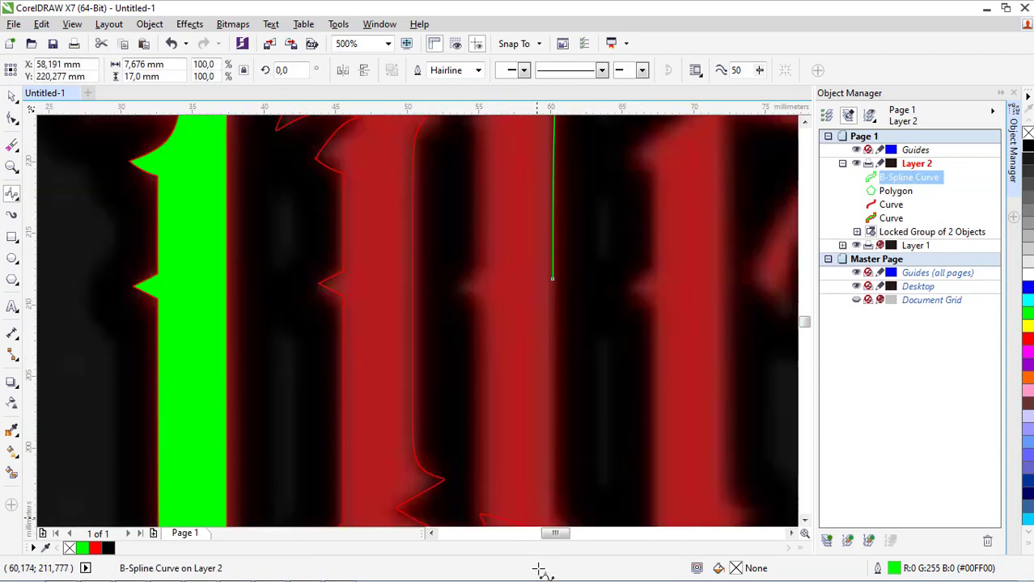
pyautogui.click(553, 466)
pyautogui.doubleClick(572, 480)
pyautogui.click(572, 481)
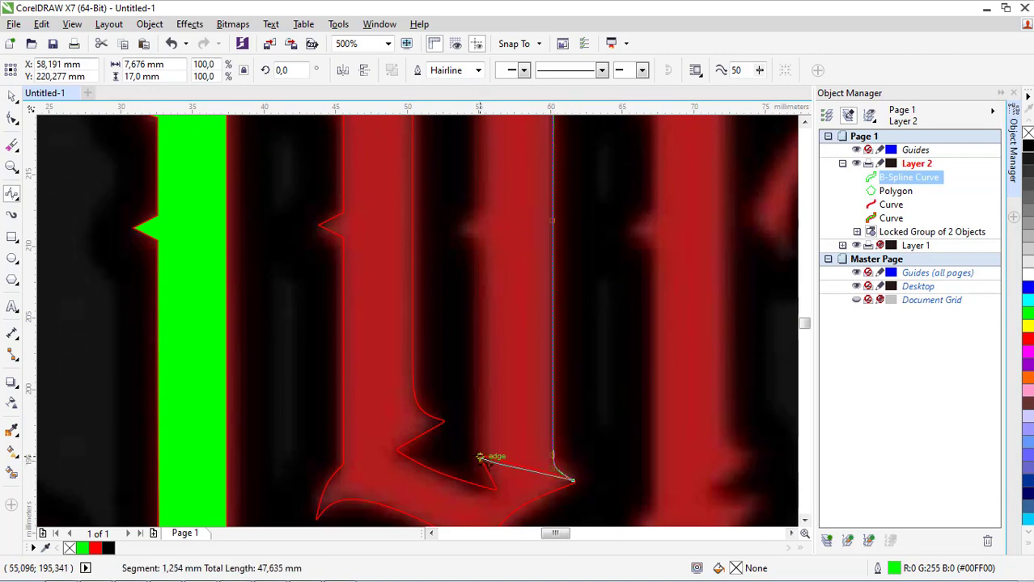
pyautogui.click(481, 461)
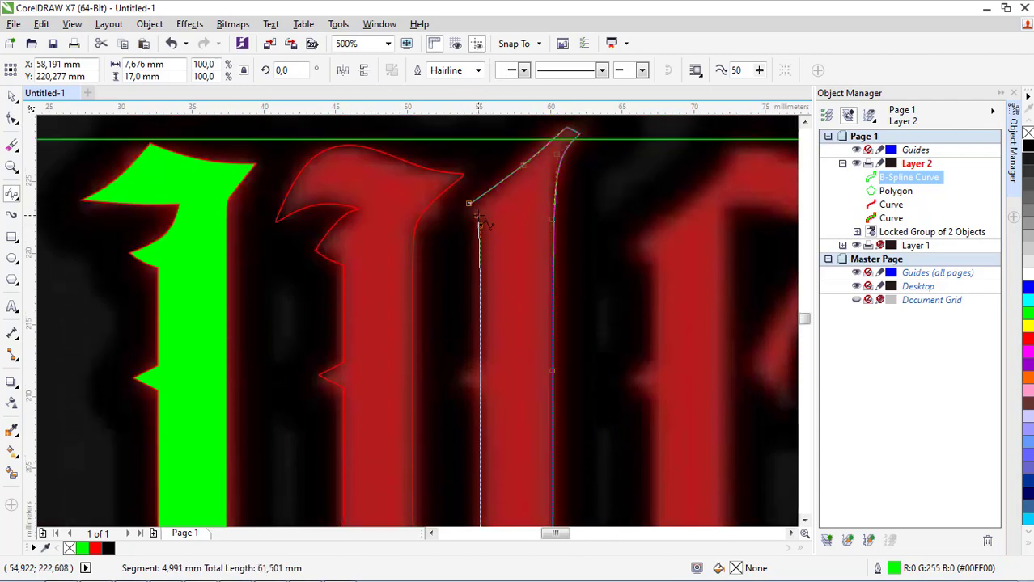
pyautogui.doubleClick(469, 209)
# Step: Weld the traced second stem to the rest of the u's outline
pyautogui.scroll(-2, 469, 209)
pyautogui.press('space')
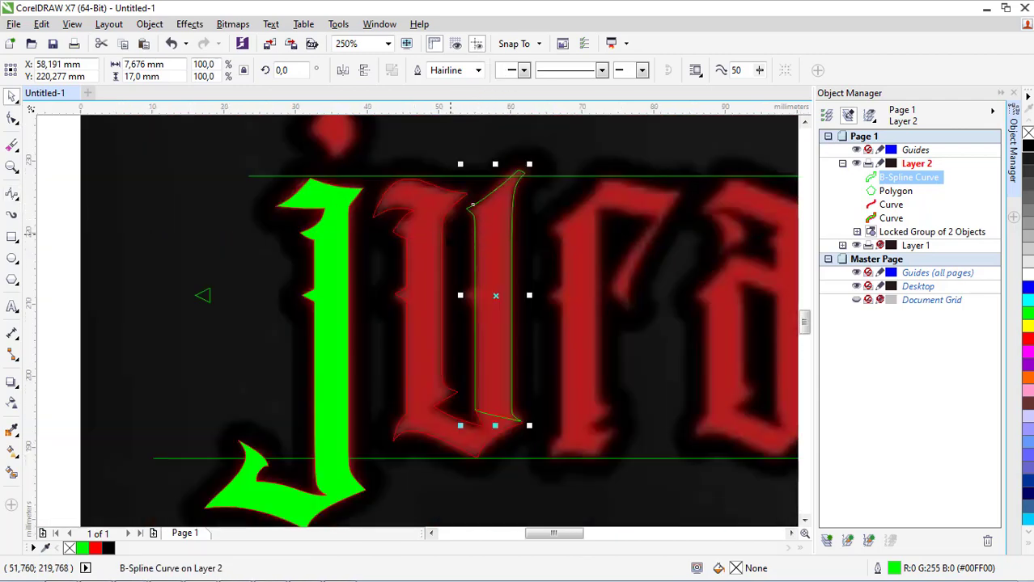
pyautogui.keyDown('shift'); pyautogui.click(433, 235); pyautogui.keyUp('shift')
pyautogui.click(437, 71)
pyautogui.click(492, 495)
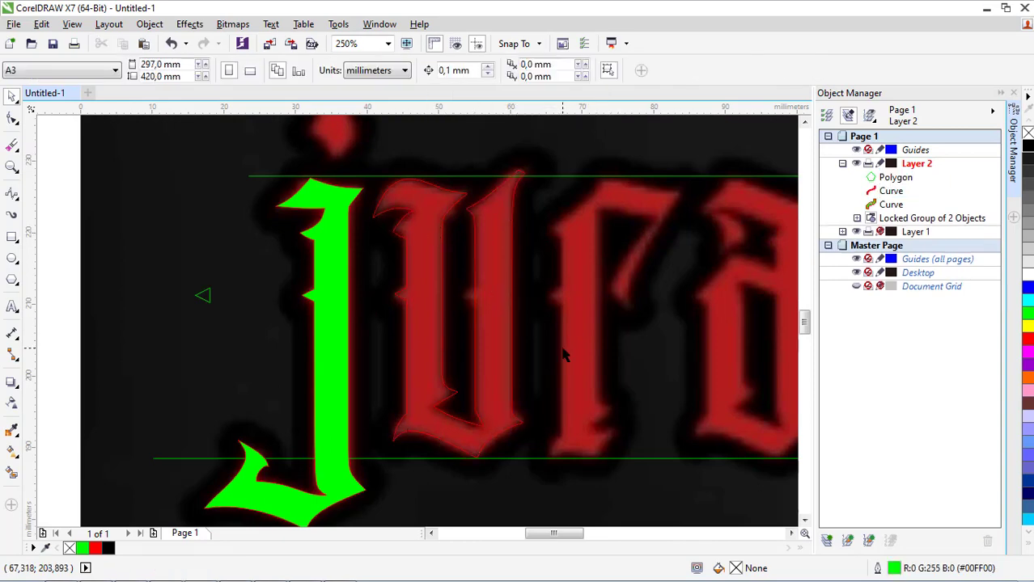
# Step: Set the outline colour of the whole u to green
pyautogui.moveTo(572, 497); pyautogui.dragTo(346, 127)
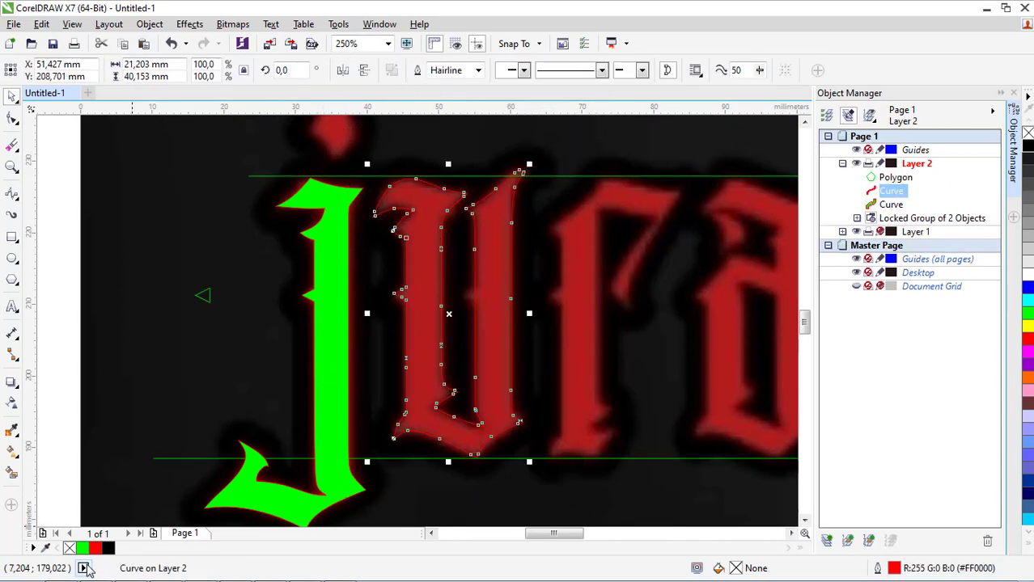
pyautogui.rightClick(83, 549)
pyautogui.click(200, 277)
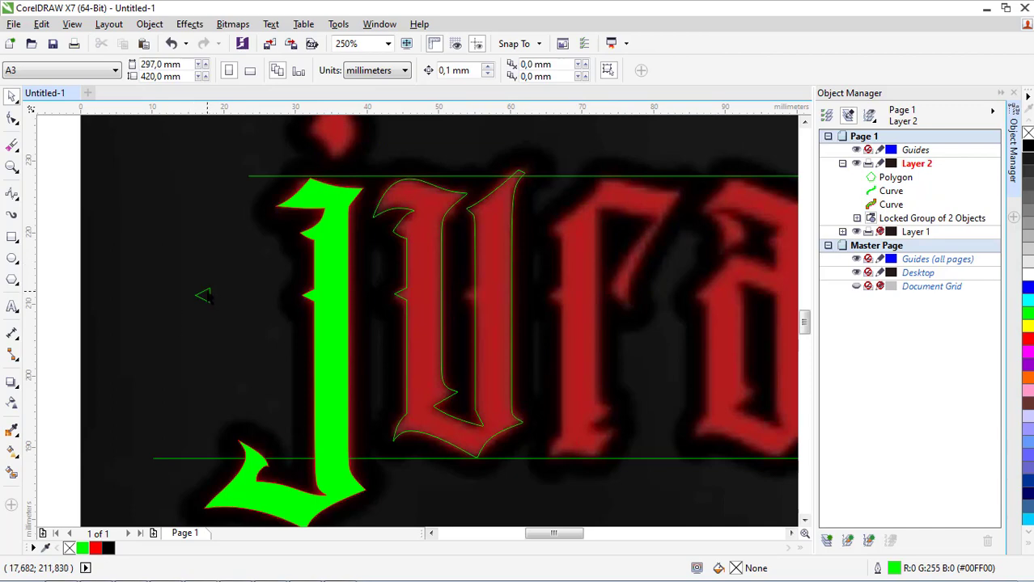
# Step: Copy the small three-sided polygon and place the copy as a spur on the left edge of the u's second stem
pyautogui.scroll(2, 208, 297)
pyautogui.scroll(-2, 304, 340)
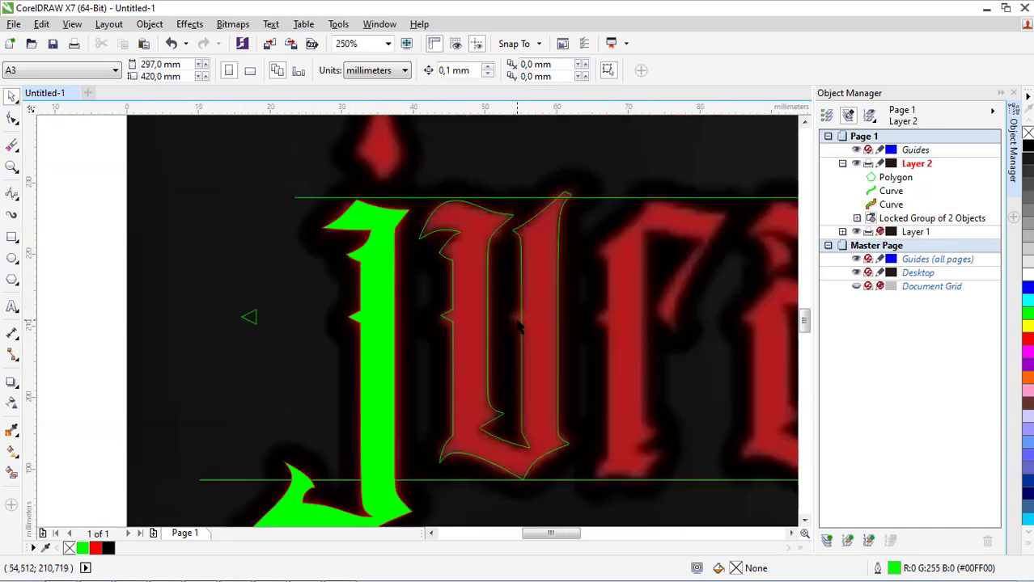
pyautogui.moveTo(205, 288); pyautogui.dragTo(291, 386)
pyautogui.hotkey('ctrl', 'c')
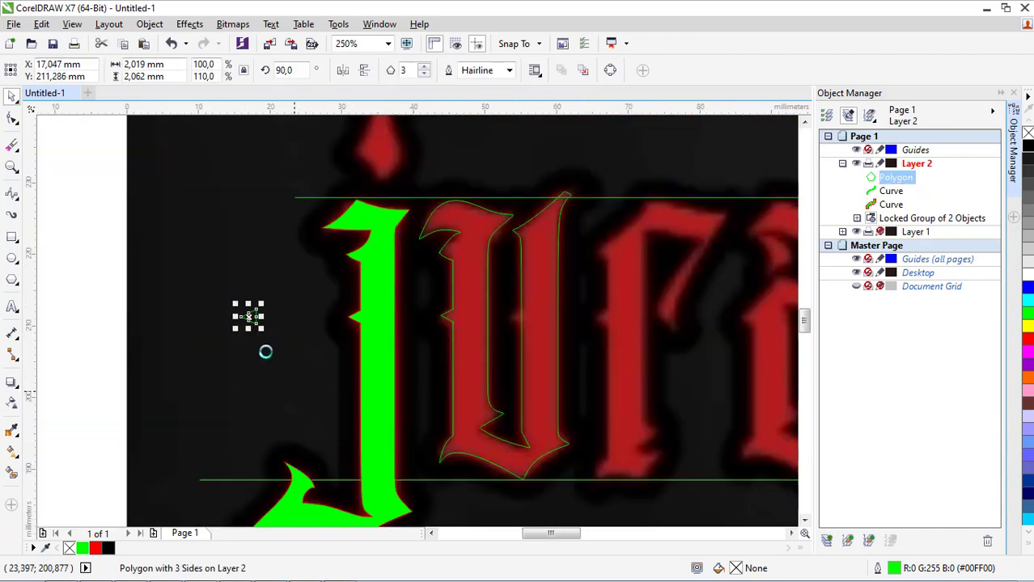
pyautogui.hotkey('ctrl', 'v')
pyautogui.moveTo(251, 317); pyautogui.dragTo(517, 317)
pyautogui.scroll(3, 518, 317)
pyautogui.scroll(-3, 525, 351)
# Step: Weld the copied triangle to the u's outline
pyautogui.keyDown('shift'); pyautogui.click(522, 354); pyautogui.keyUp('shift')
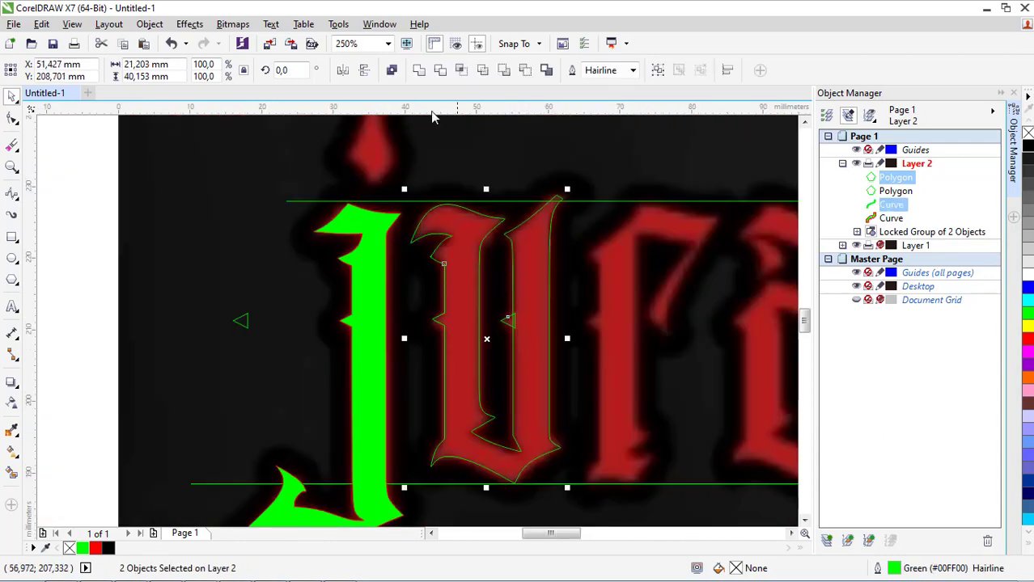
pyautogui.click(420, 70)
pyautogui.scroll(-2, 429, 323)
pyautogui.press('Escape')
pyautogui.scroll(-2, 419, 328)
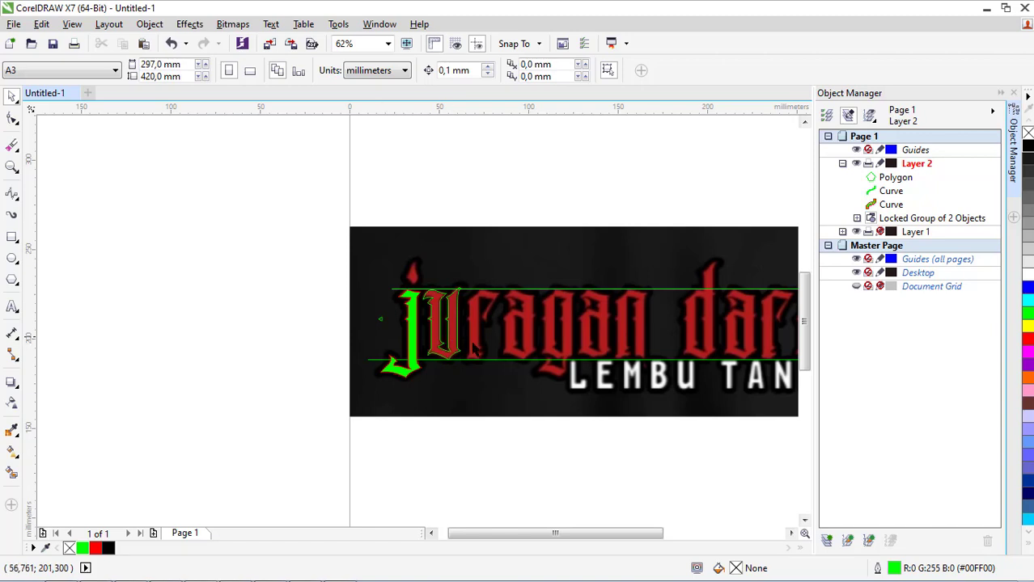
pyautogui.scroll(2, 625, 340)
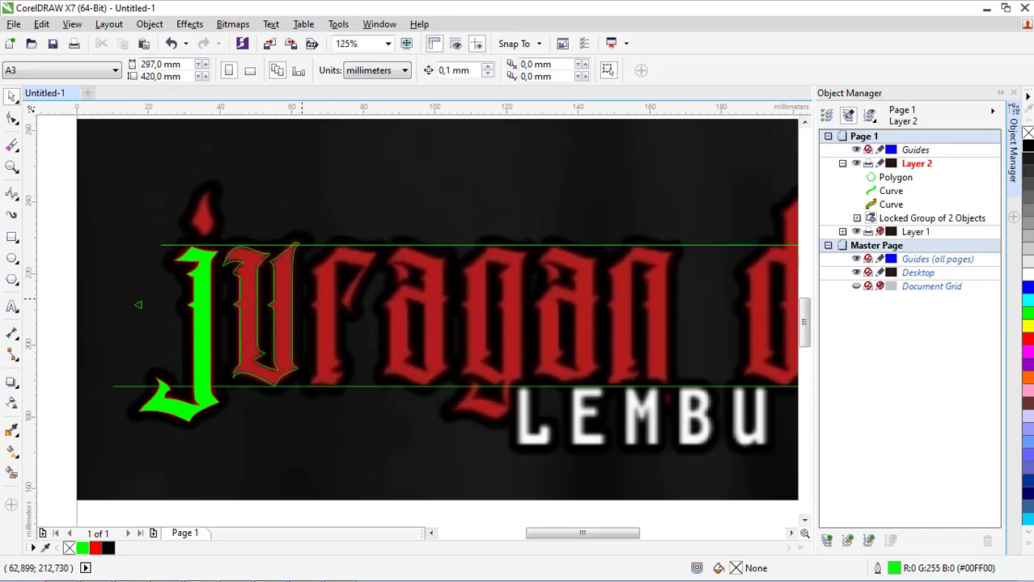
pyautogui.press('F3')
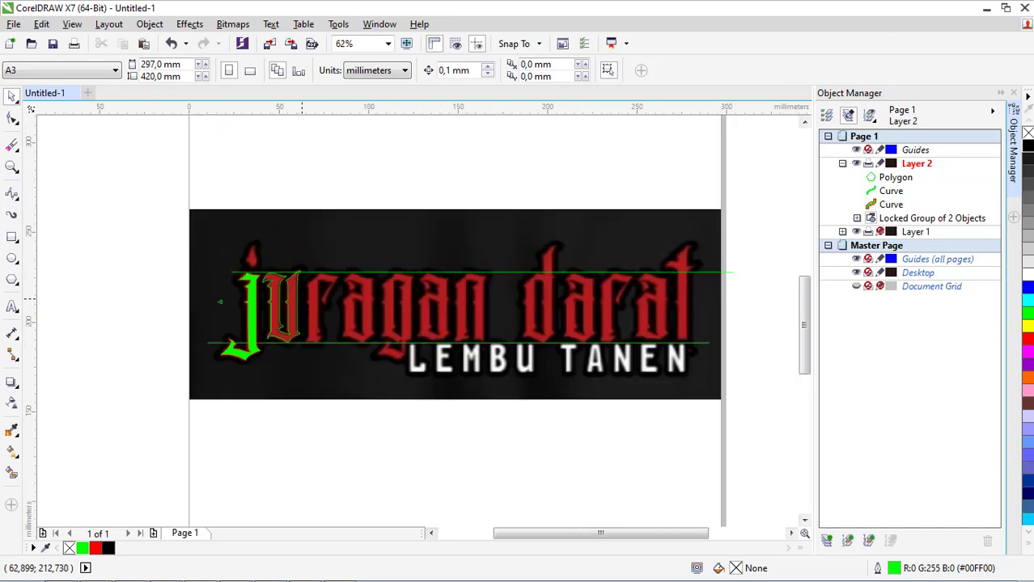
pyautogui.scroll(1, 302, 300)
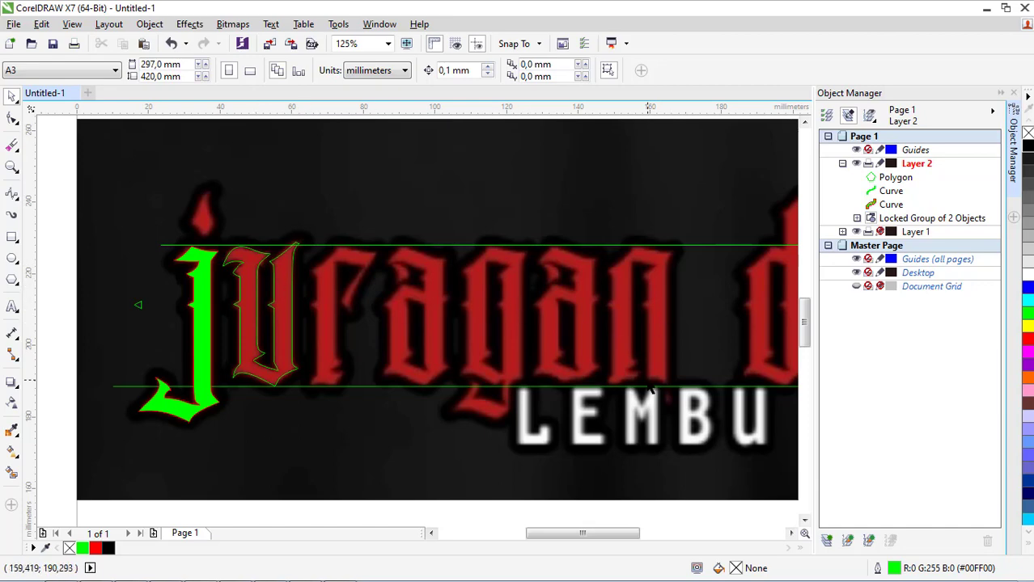
pyautogui.click(279, 342)
pyautogui.click(394, 330)
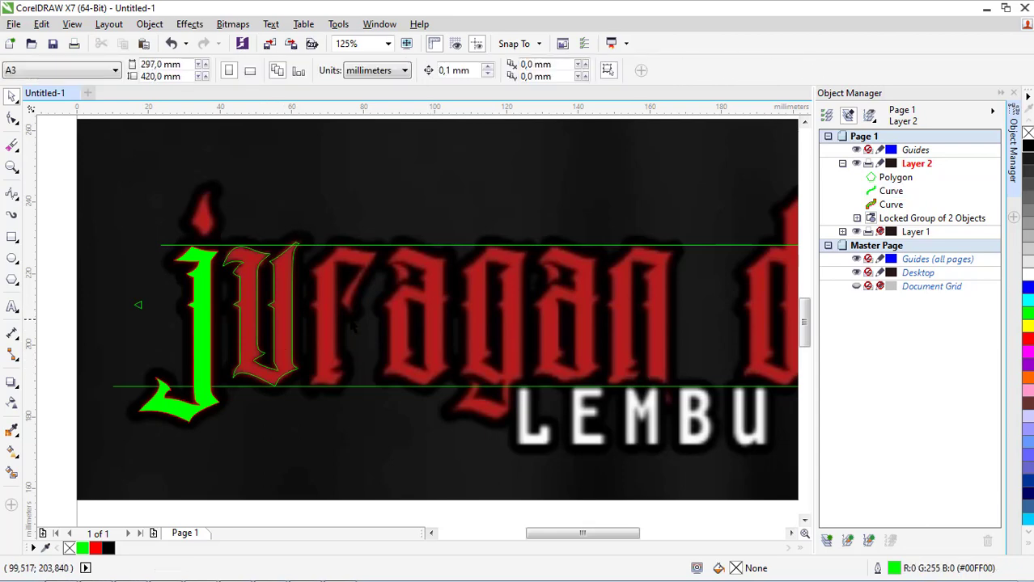
pyautogui.scroll(1, 331, 306)
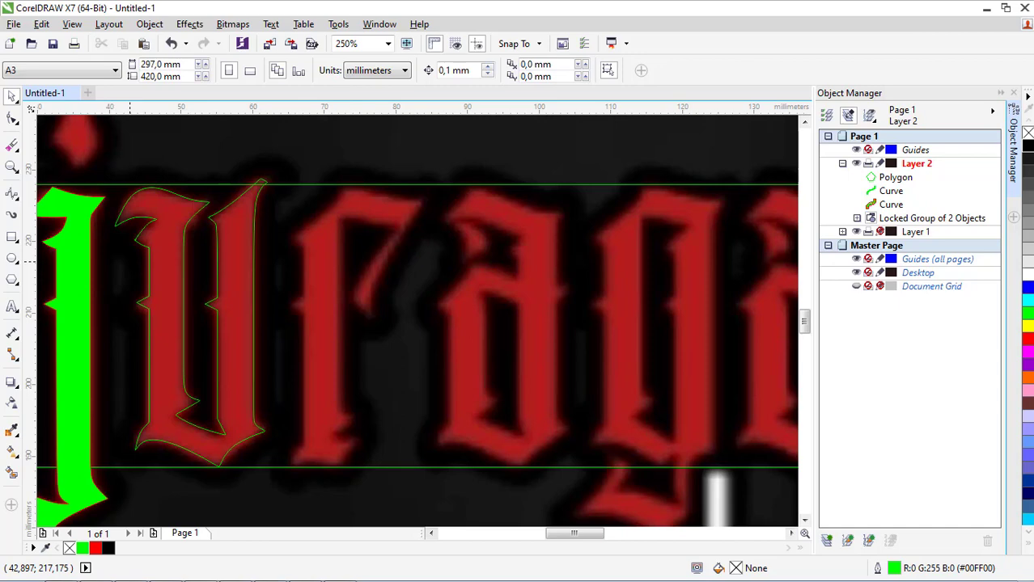
pyautogui.scroll(-2, 285, 261)
pyautogui.scroll(2, 282, 275)
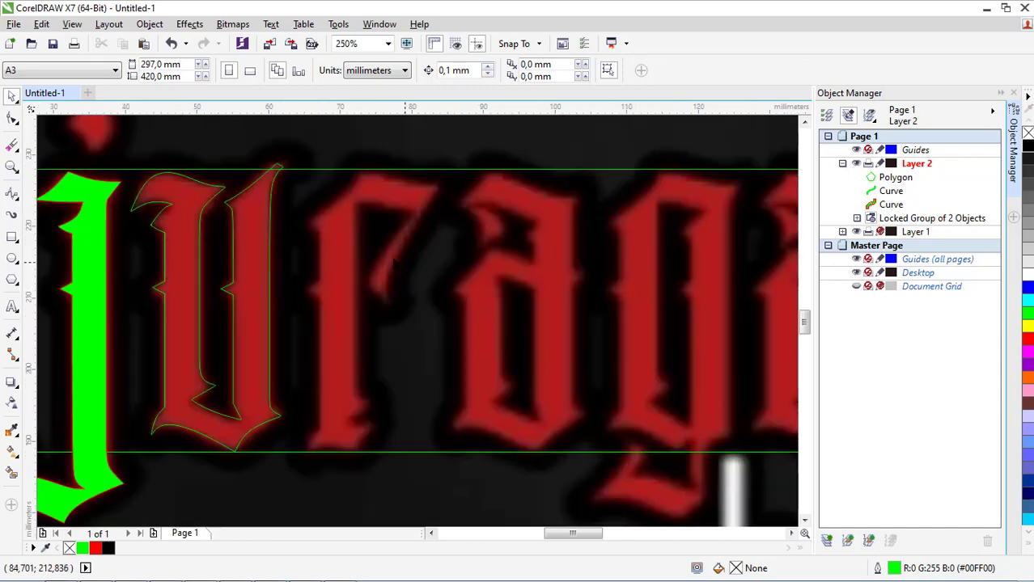
# Step: Draw a straight B-Spline about 27 mm long down the right edge of the r's stem
pyautogui.press('F5')
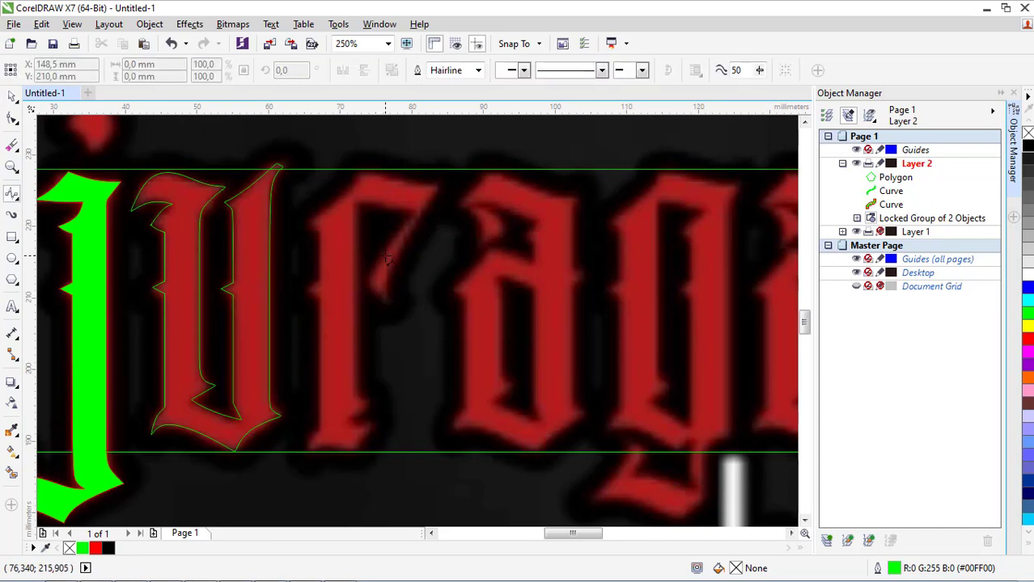
pyautogui.scroll(2, 361, 197)
pyautogui.scroll(-1, 352, 187)
pyautogui.click(349, 187)
pyautogui.doubleClick(349, 381)
pyautogui.scroll(1, 348, 380)
# Step: Extend the B-Spline around the two right spurs of the r's foot to the lower guideline and along the underside to the left tip
pyautogui.click(345, 381)
pyautogui.click(391, 386)
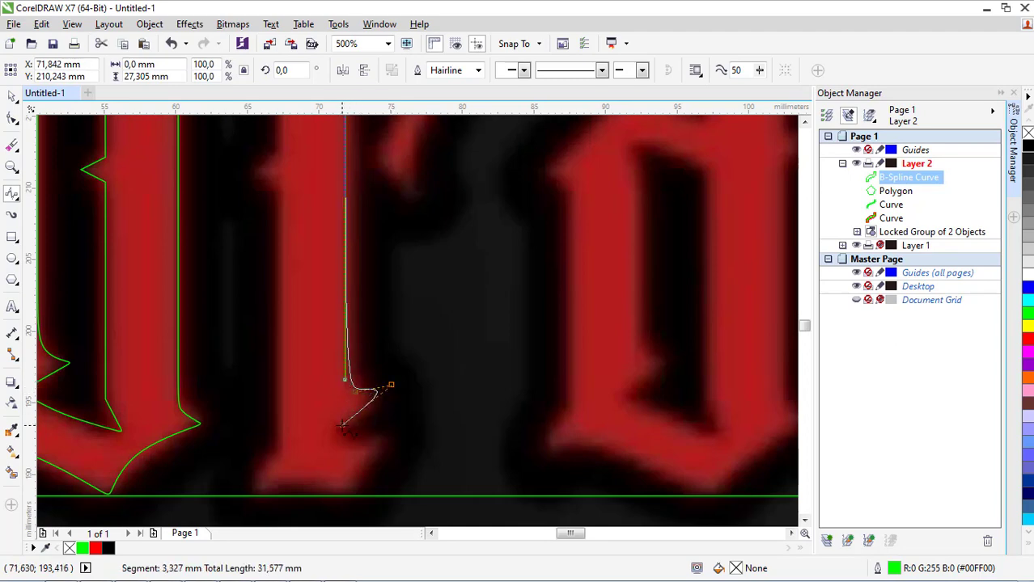
pyautogui.click(329, 428)
pyautogui.click(403, 431)
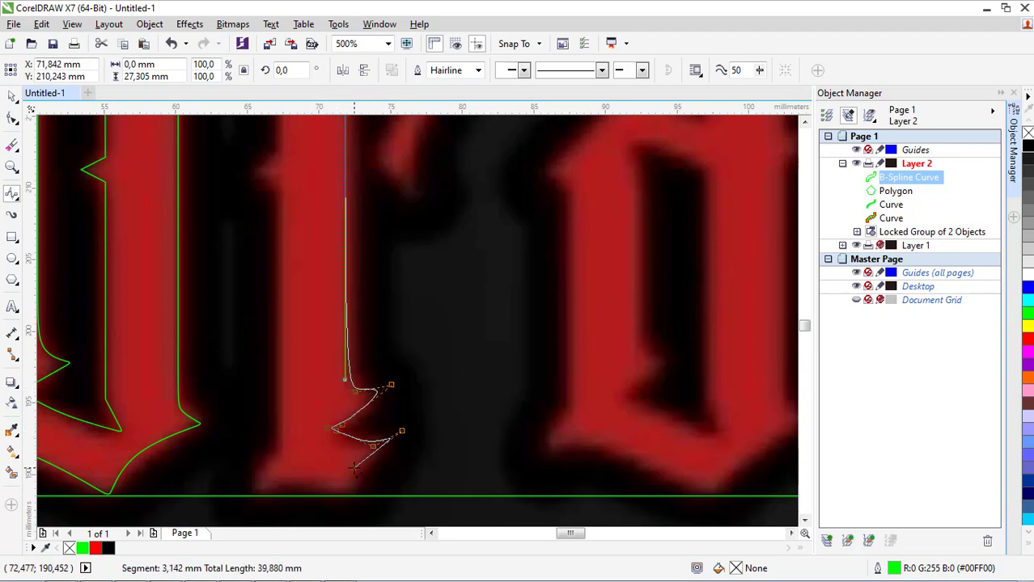
pyautogui.doubleClick(353, 496)
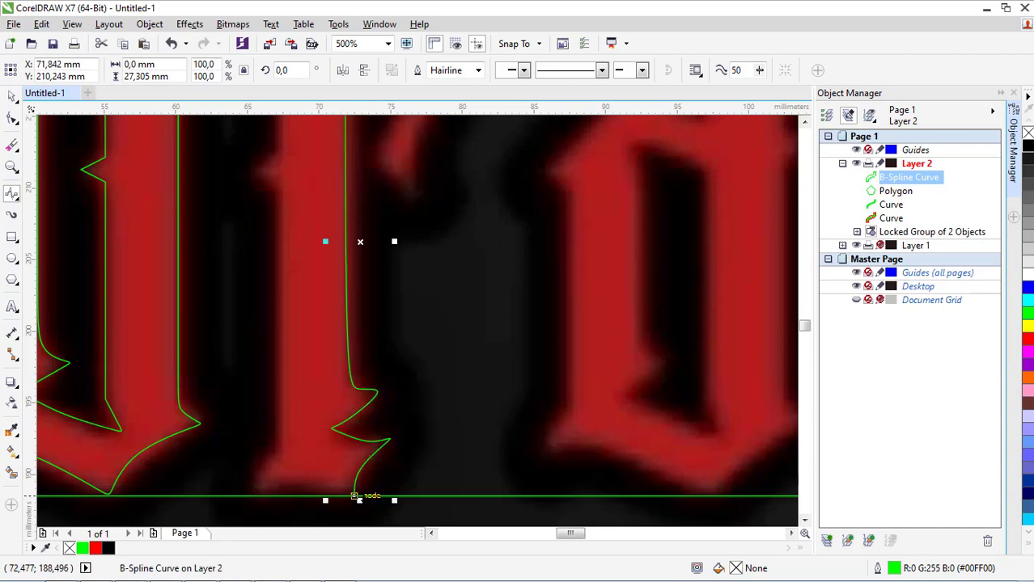
pyautogui.click(356, 496)
pyautogui.click(283, 478)
pyautogui.doubleClick(253, 496)
# Step: Continue the B-Spline up the left edge of the r's stem, around its upper-left spur and along the slanted edge to the upper guideline
pyautogui.scroll(-3, 385, 393)
pyautogui.scroll(2, 379, 390)
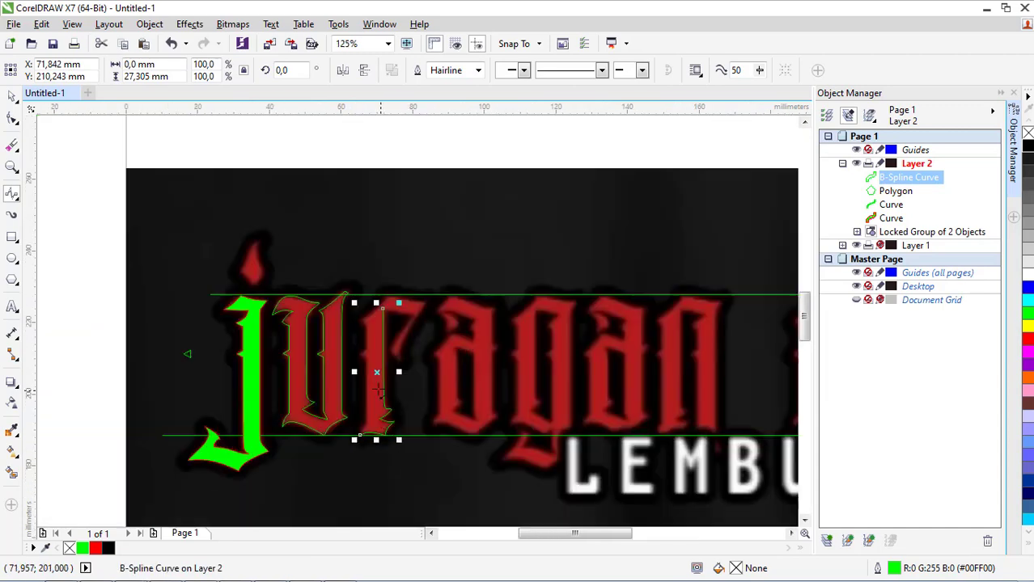
pyautogui.scroll(1, 348, 459)
pyautogui.click(336, 506)
pyautogui.click(344, 471)
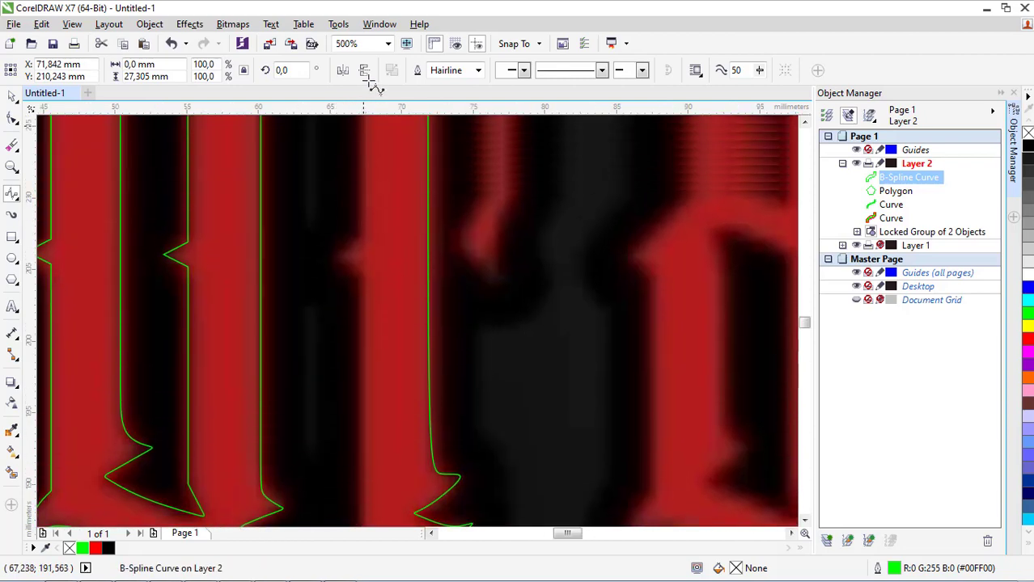
pyautogui.click(361, 259)
pyautogui.click(334, 249)
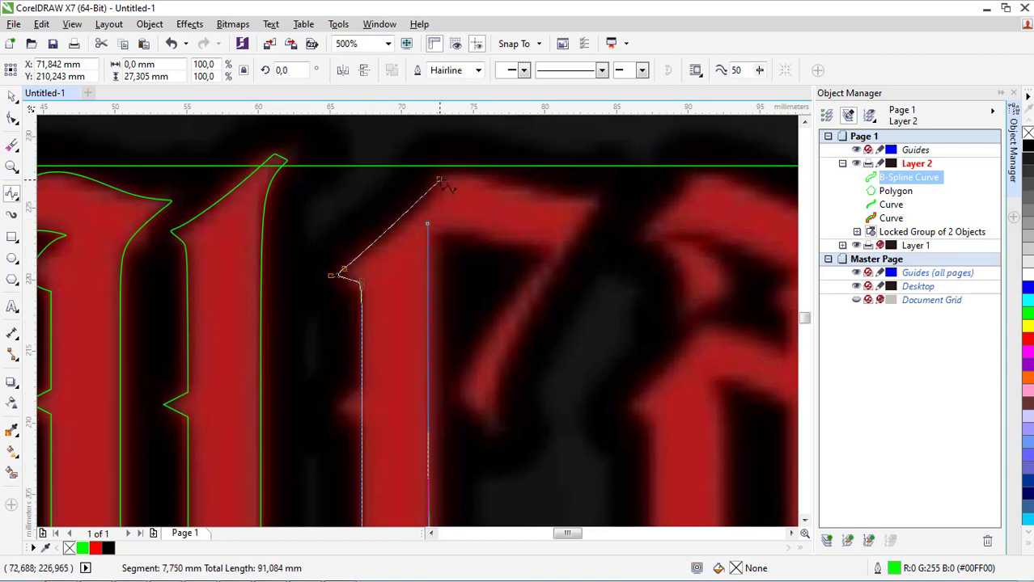
pyautogui.doubleClick(446, 166)
# Step: Trace the r's top arm and hanging stroke with the B-Spline, returning along the inner edge and closing it at the top of the stem
pyautogui.click(446, 165)
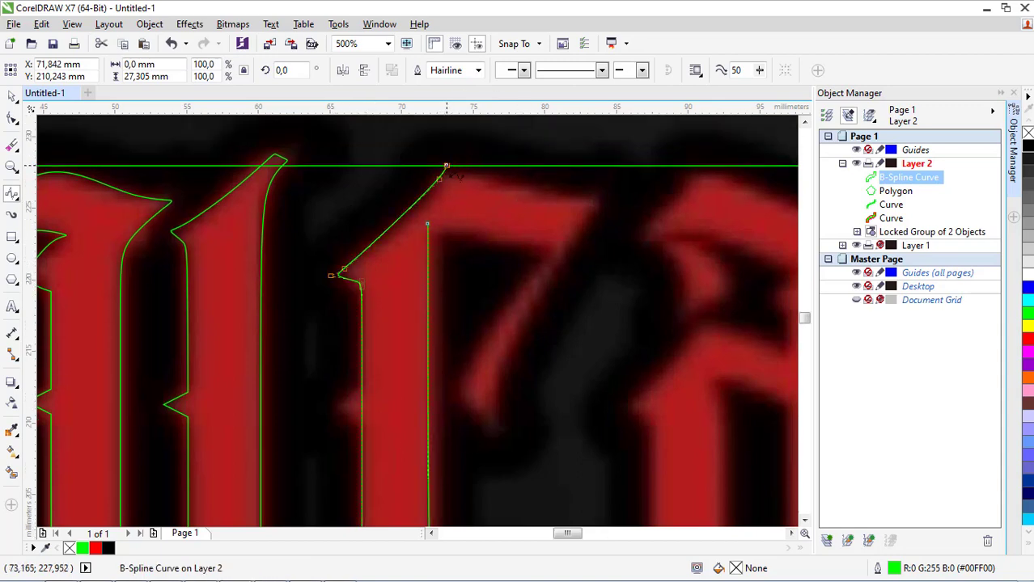
pyautogui.click(596, 199)
pyautogui.click(498, 435)
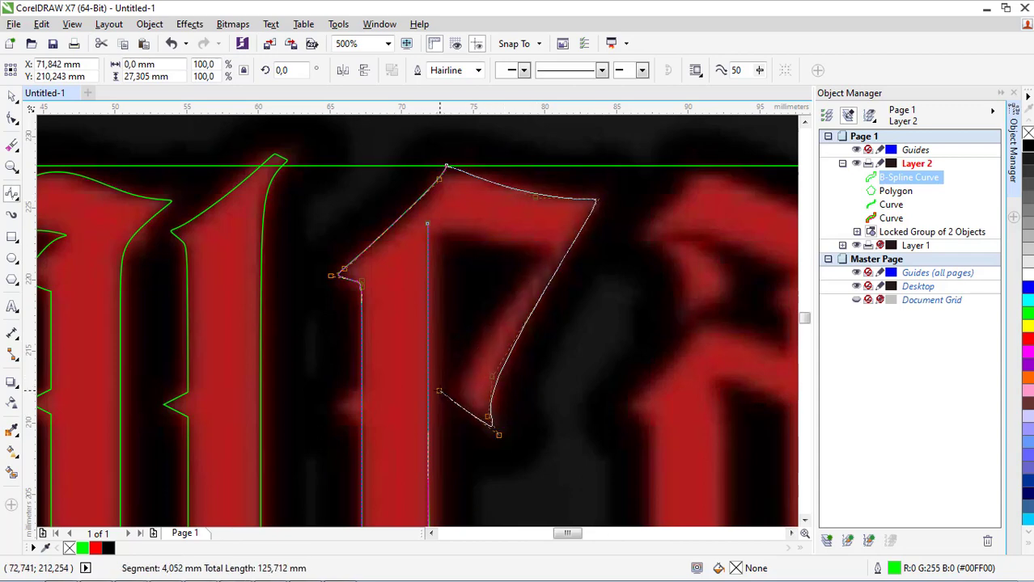
pyautogui.click(444, 383)
pyautogui.click(496, 324)
pyautogui.click(549, 256)
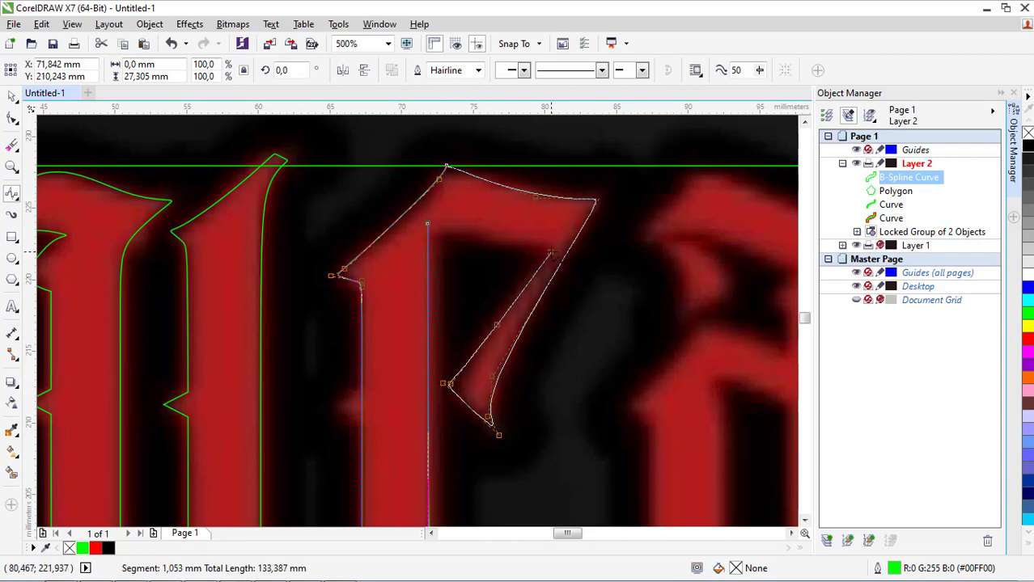
pyautogui.click(427, 223)
pyautogui.scroll(2, 427, 223)
pyautogui.click(433, 221)
pyautogui.click(458, 210)
pyautogui.scroll(-3, 436, 216)
pyautogui.scroll(1, 439, 268)
pyautogui.scroll(1, 402, 247)
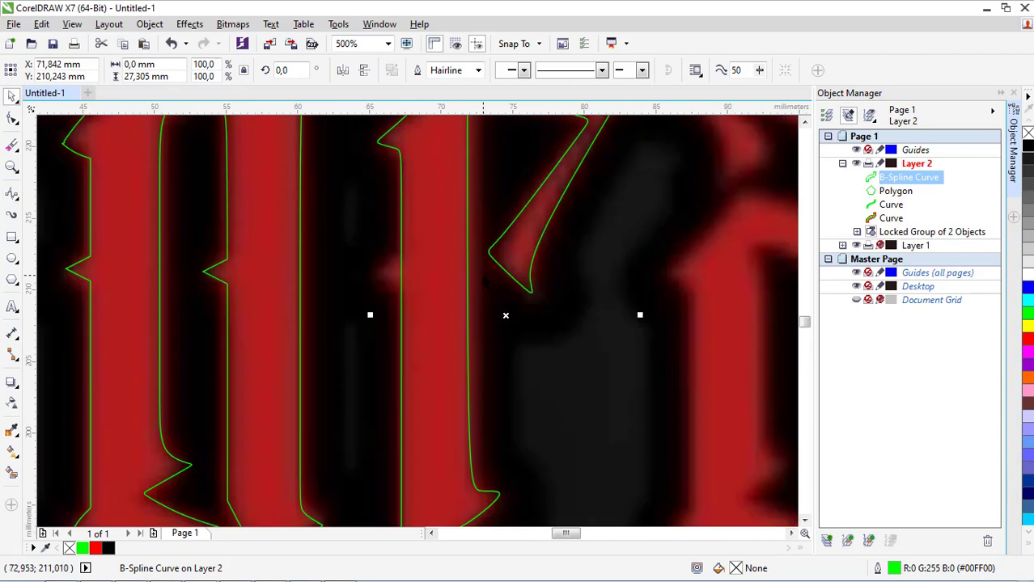
# Step: Duplicate the small triangle onto the left edge of the r's stem and join the copy to the r's outline
pyautogui.scroll(-1, 481, 278)
pyautogui.click(84, 270)
pyautogui.press('+')
pyautogui.moveTo(84, 270); pyautogui.dragTo(435, 270)
pyautogui.keyDown('shift'); pyautogui.click(445, 317); pyautogui.keyUp('shift')
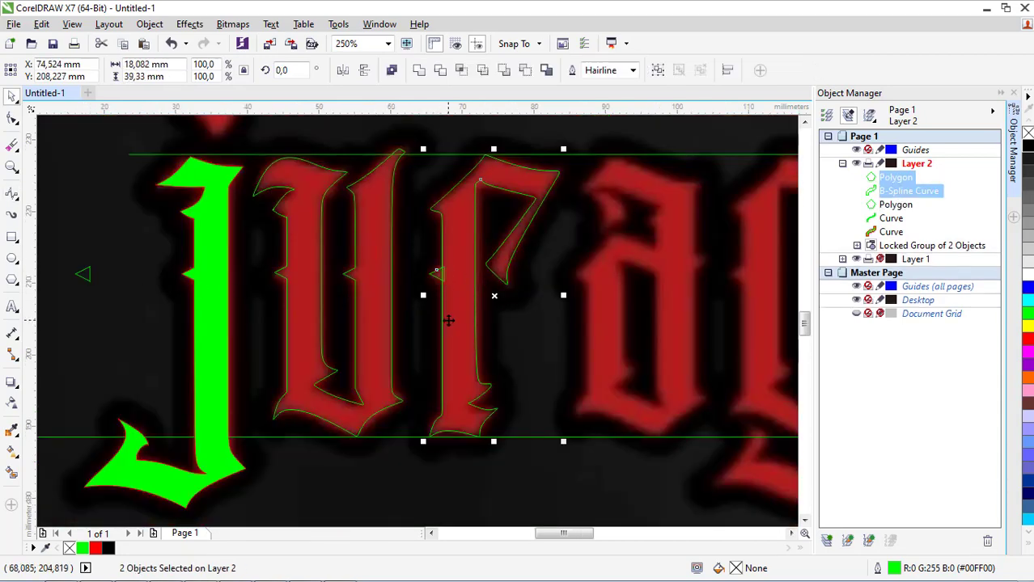
pyautogui.hotkey('ctrl', 'l')
pyautogui.scroll(-1, 456, 296)
pyautogui.press('Escape')
# Step: Start a B-Spline at the top tip of the j's dot and trace its right side down to the bottom point
pyautogui.scroll(1, 328, 334)
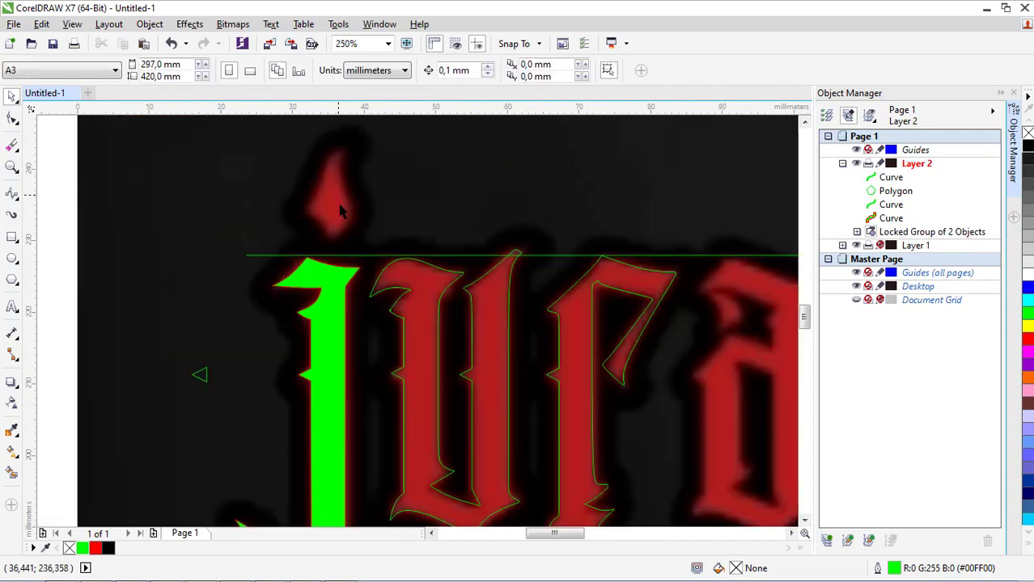
pyautogui.scroll(-1, 246, 301)
pyautogui.scroll(2, 305, 226)
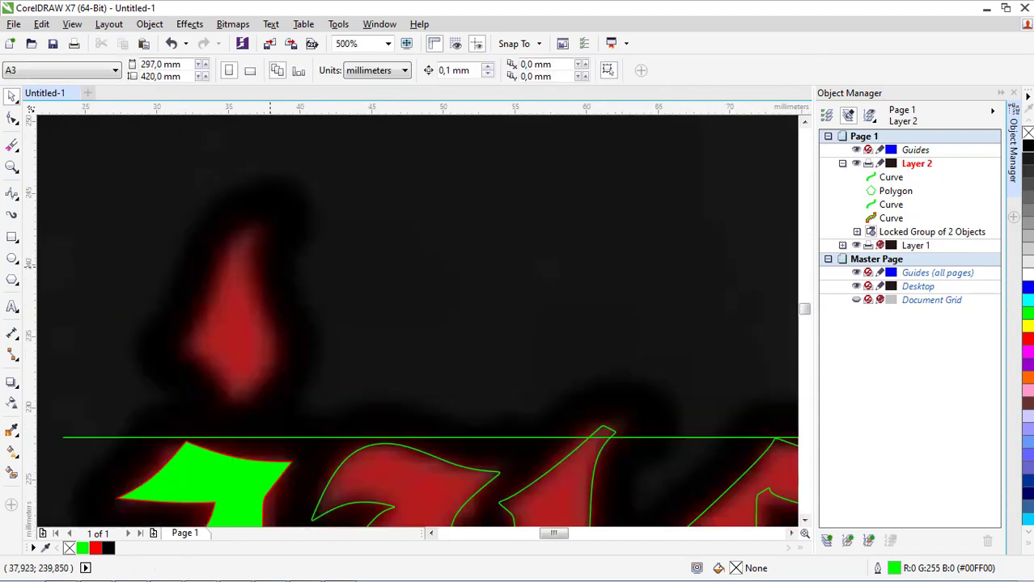
pyautogui.press('F5')
pyautogui.click(261, 227)
pyautogui.click(251, 297)
pyautogui.click(278, 343)
pyautogui.click(283, 356)
pyautogui.click(235, 402)
# Step: Continue the B-Spline up the left side of the j's dot and close it at the top tip
pyautogui.click(210, 368)
pyautogui.click(180, 344)
pyautogui.click(209, 308)
pyautogui.click(228, 243)
pyautogui.click(262, 224)
# Step: Select the traced j dot together with the j's body and weld them into one object
pyautogui.scroll(-1, 353, 224)
pyautogui.press('space')
pyautogui.keyDown('shift'); pyautogui.click(289, 357); pyautogui.keyUp('shift')
pyautogui.scroll(-1, 384, 172)
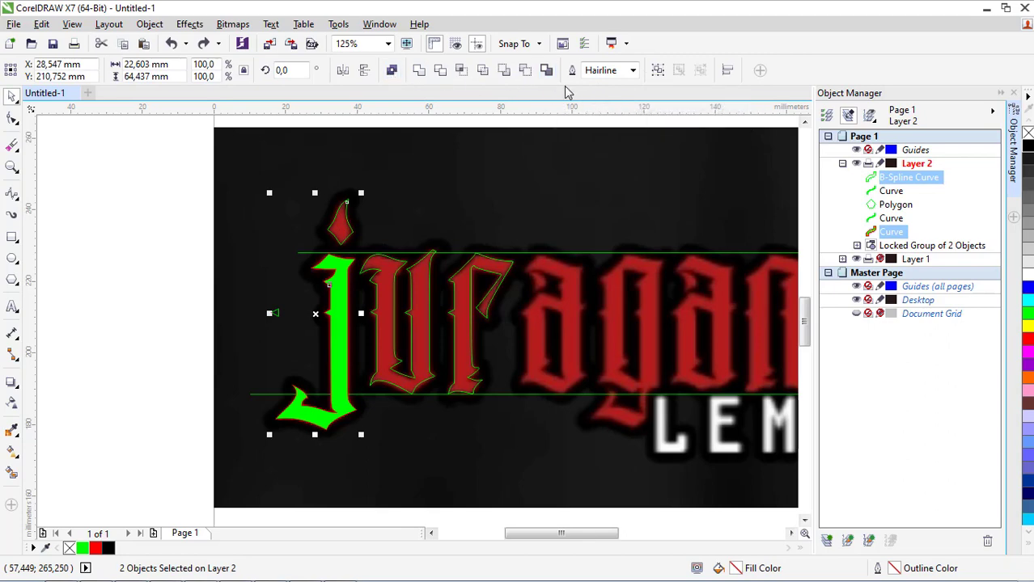
pyautogui.scroll(1, 364, 220)
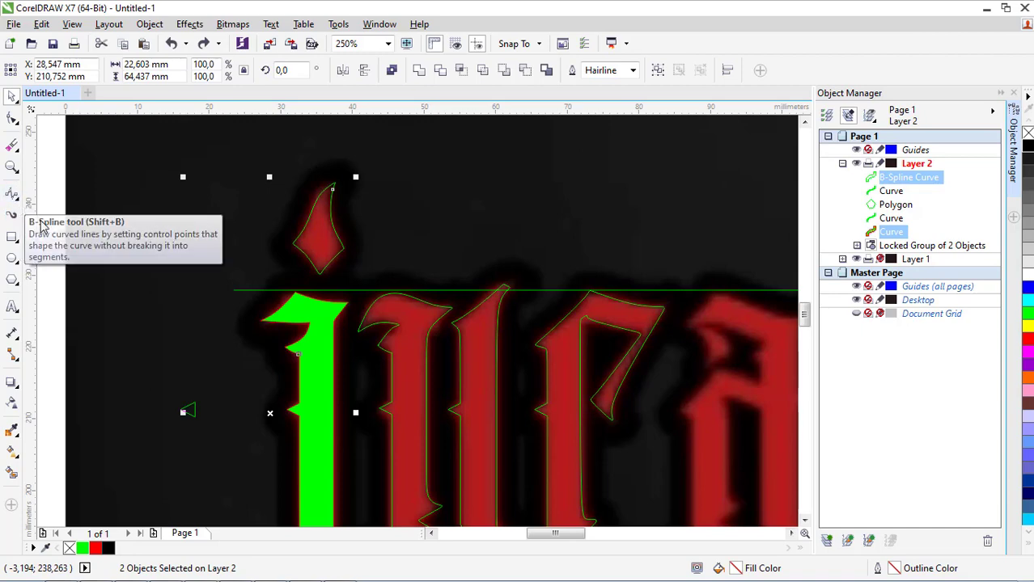
pyautogui.scroll(-1, 285, 231)
pyautogui.click(418, 71)
# Step: Move the small spare triangle about 12 mm farther away to the left of the j
pyautogui.click(490, 200)
pyautogui.moveTo(195, 292); pyautogui.dragTo(275, 347)
pyautogui.moveTo(230, 317); pyautogui.dragTo(192, 316)
pyautogui.press('Escape')
# Step: Fill the j, u and r shapes together with green and remove their outlines
pyautogui.scroll(-1, 319, 297)
pyautogui.moveTo(414, 419); pyautogui.dragTo(257, 235)
pyautogui.click(83, 550)
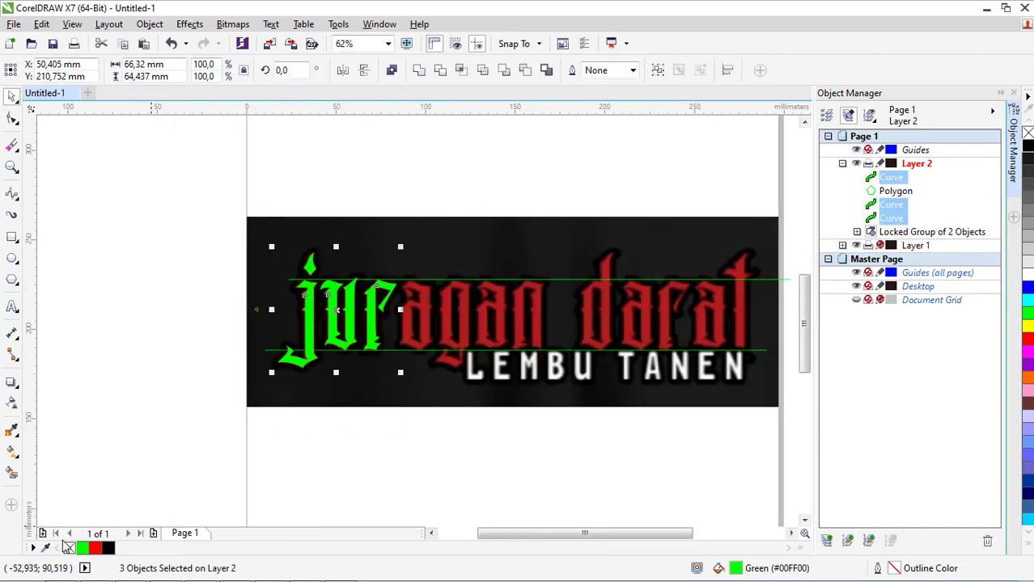
pyautogui.press('Escape')
# Step: Copy the finished r and align the copy over the r of "darat" in the reference image
pyautogui.scroll(1, 443, 305)
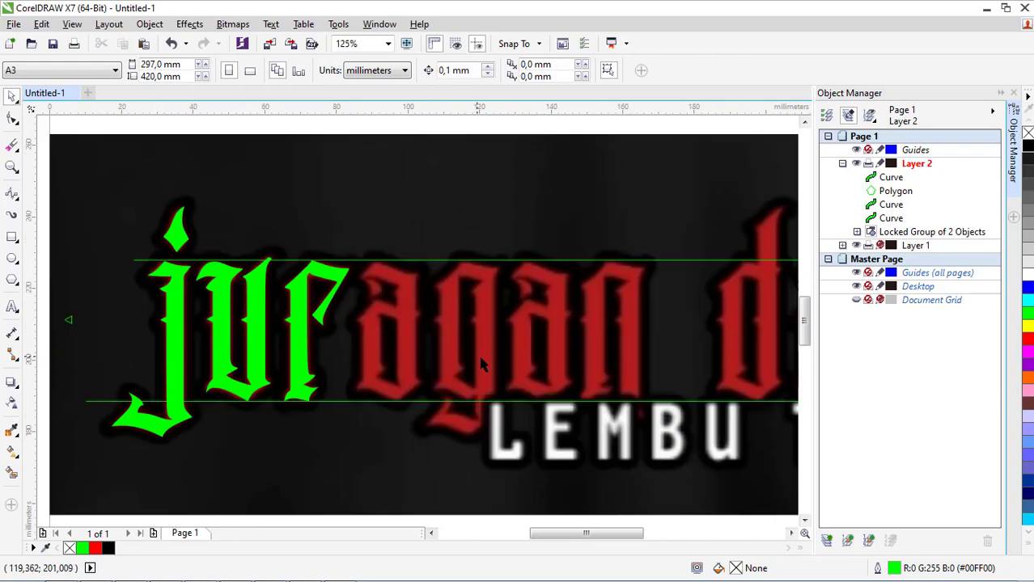
pyautogui.scroll(-1, 410, 348)
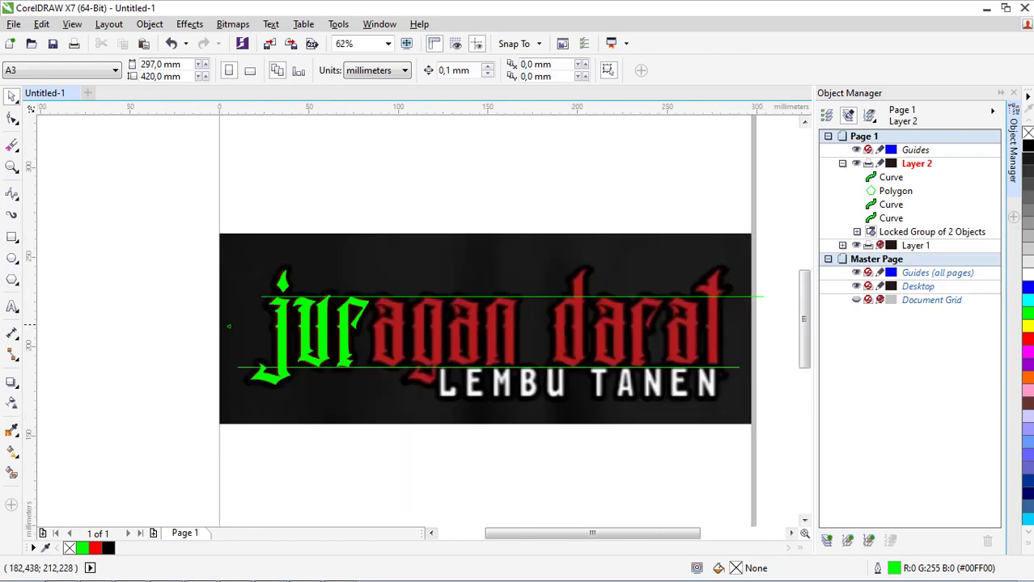
pyautogui.scroll(-1, 565, 330)
pyautogui.scroll(1, 603, 333)
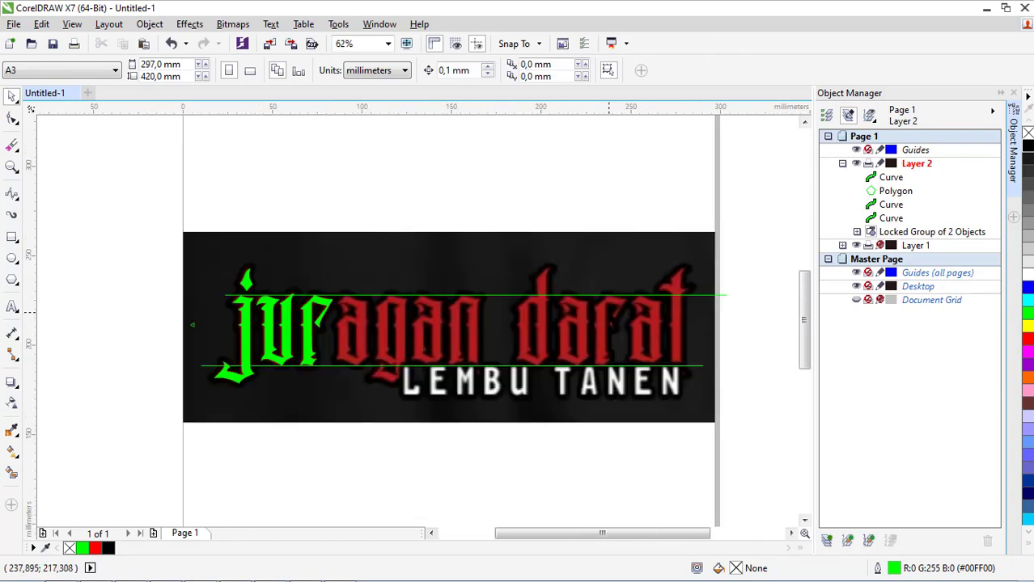
pyautogui.click(310, 354)
pyautogui.hotkey('ctrl', 'c')
pyautogui.hotkey('ctrl', 'v')
pyautogui.moveTo(316, 330); pyautogui.dragTo(610, 330)
pyautogui.scroll(1, 610, 330)
pyautogui.press('Left')
pyautogui.press('Left')
pyautogui.press('Left')
pyautogui.press('Left')
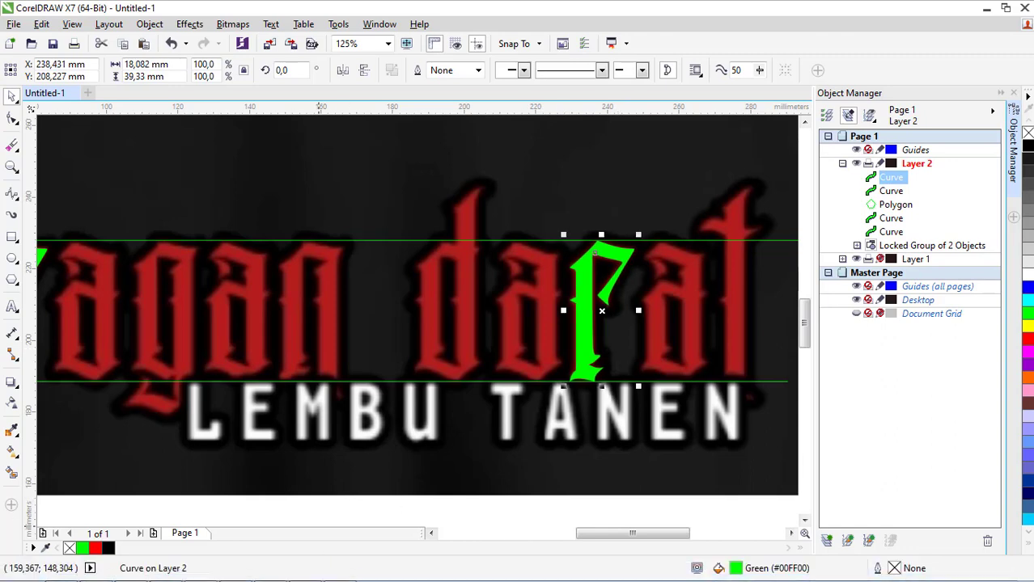
pyautogui.click(313, 580)
pyautogui.click(1000, 483)
pyautogui.press('Left')
pyautogui.scroll(-1, 410, 421)
# Step: Trace the first a's right stem edge and the upper side of its lower-right spur with overlapping B-Spline curves
pyautogui.click(410, 421)
pyautogui.scroll(2, 388, 365)
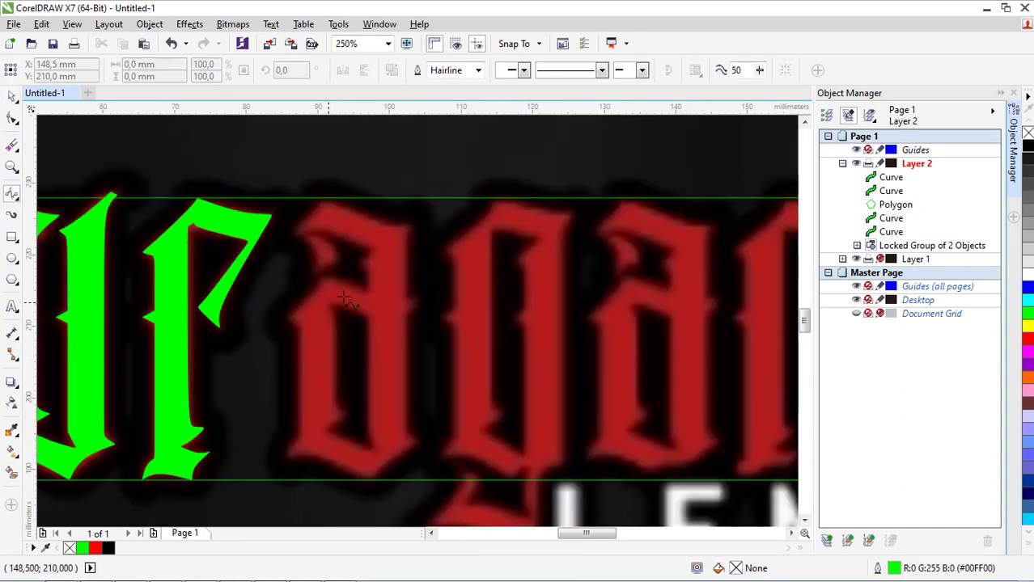
pyautogui.click(415, 219)
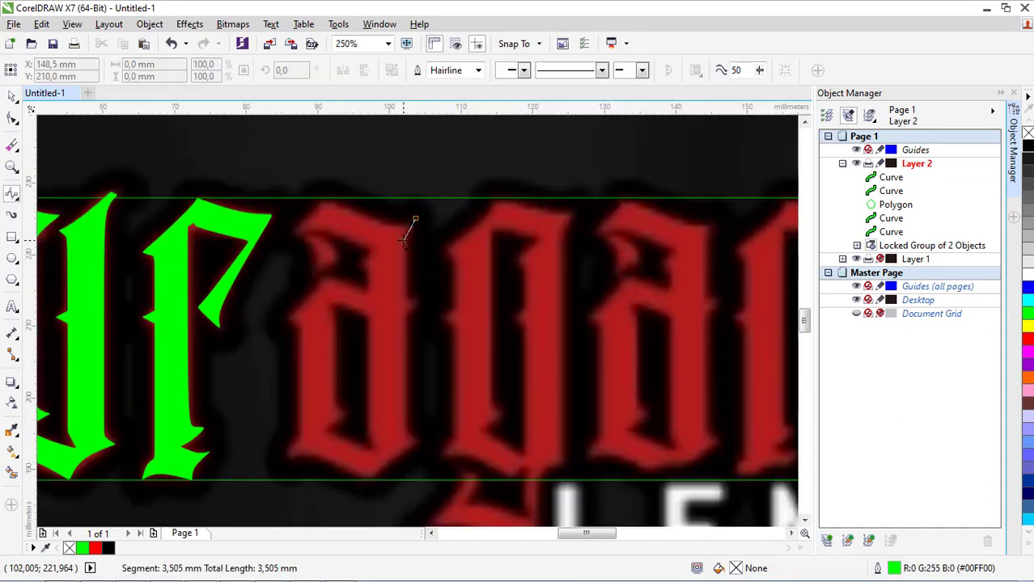
pyautogui.doubleClick(404, 444)
pyautogui.scroll(1, 406, 442)
pyautogui.click(391, 400)
pyautogui.click(410, 428)
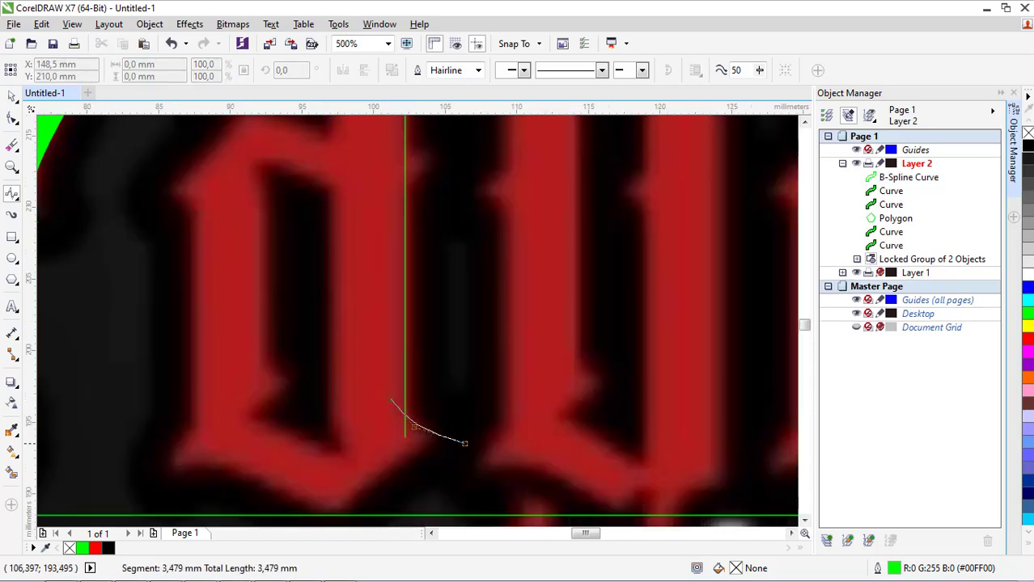
pyautogui.doubleClick(463, 444)
# Step: Trace the lower-right diagonal of the a and its curved bottom edge out past the lower-left corner with B-Splines
pyautogui.scroll(-1, 462, 364)
pyautogui.scroll(1, 440, 422)
pyautogui.click(478, 368)
pyautogui.click(387, 421)
pyautogui.doubleClick(355, 471)
pyautogui.click(362, 458)
pyautogui.click(229, 403)
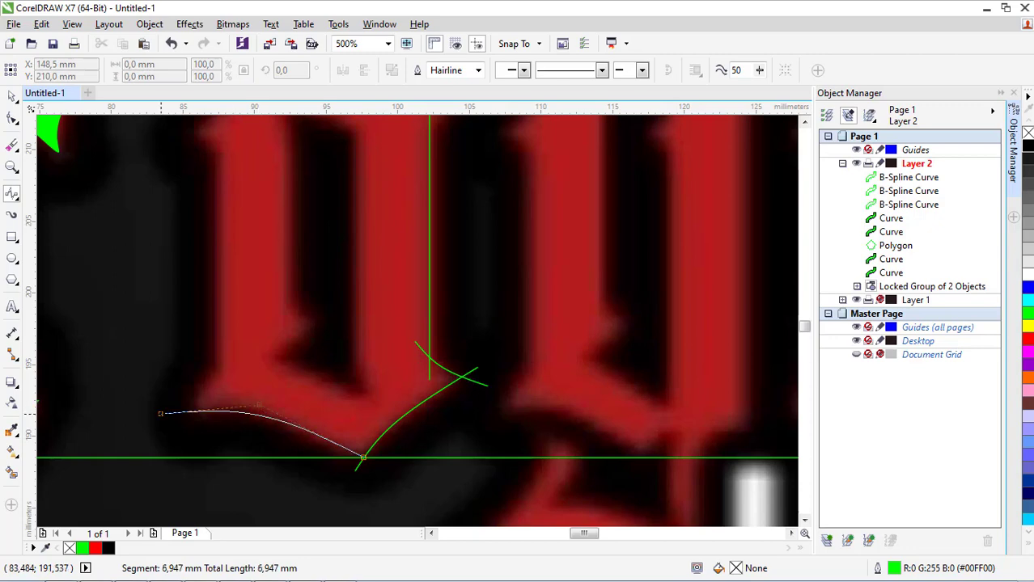
pyautogui.doubleClick(143, 413)
# Step: Draw B-Splines along the a's lower-left corner and straight up the outer left edge of its bowl
pyautogui.click(171, 431)
pyautogui.click(192, 387)
pyautogui.doubleClick(247, 346)
pyautogui.scroll(-2, 283, 381)
pyautogui.scroll(2, 282, 381)
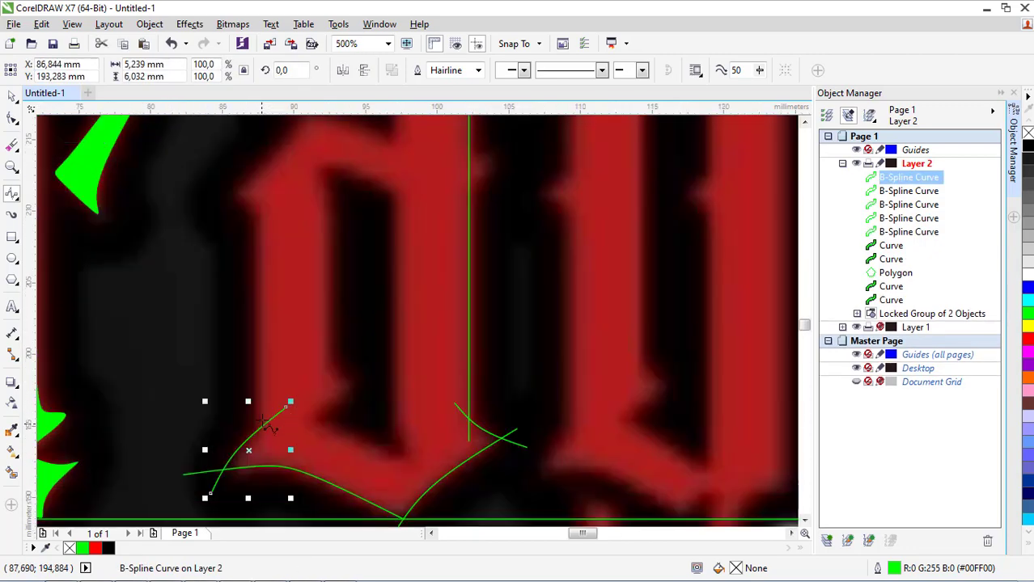
pyautogui.click(265, 449)
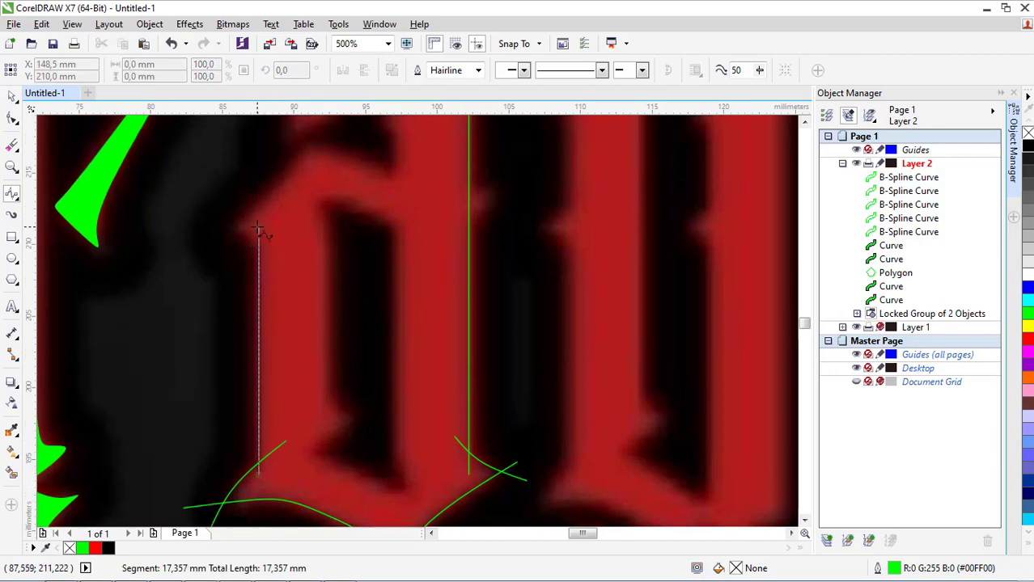
pyautogui.doubleClick(264, 202)
pyautogui.scroll(-2, 304, 271)
pyautogui.scroll(2, 301, 270)
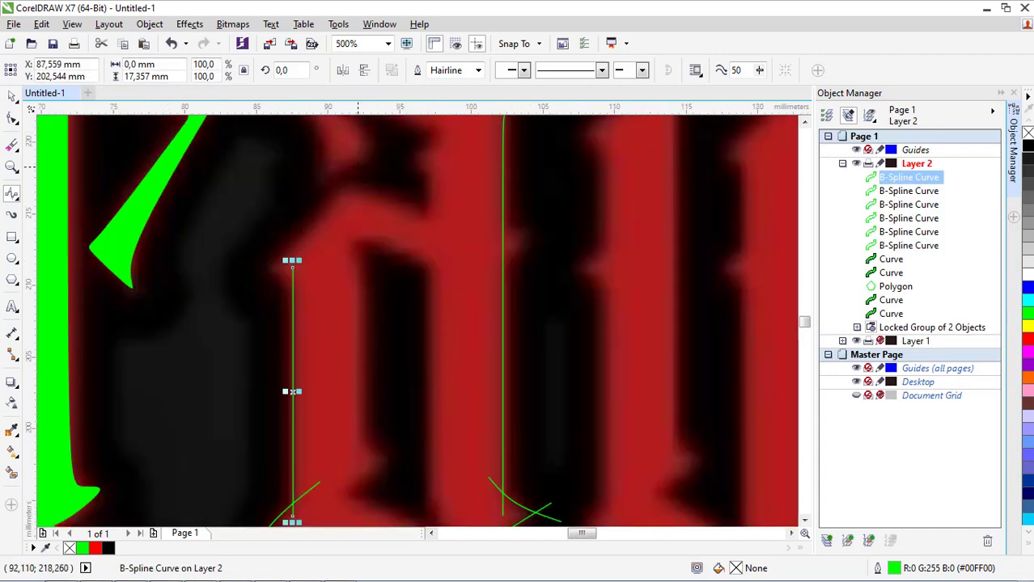
# Step: Trace the bowl's upper-left diagonal and the underside of its left spur with crossing B-Splines
pyautogui.click(356, 168)
pyautogui.doubleClick(237, 290)
pyautogui.click(236, 265)
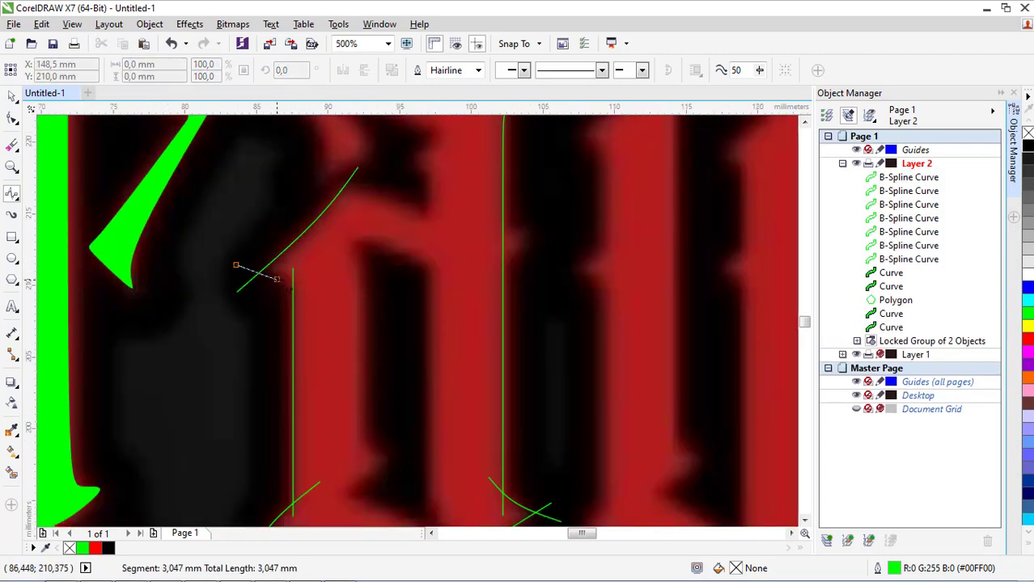
pyautogui.doubleClick(318, 301)
pyautogui.scroll(2, 384, 219)
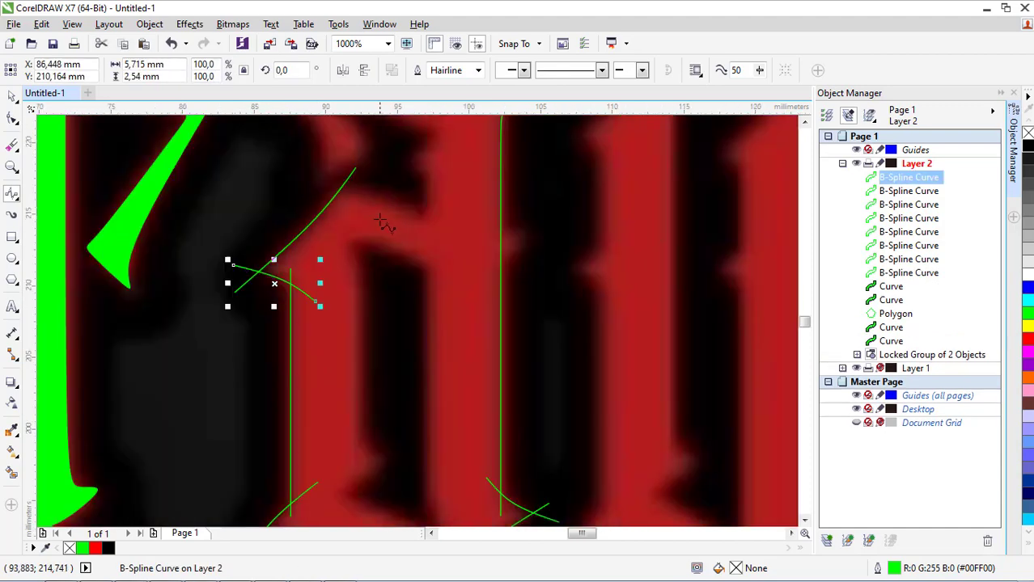
pyautogui.scroll(1, 385, 220)
pyautogui.scroll(-2, 304, 225)
# Step: Trace the upper and lower edges of the a's middle stroke, running both B-Splines into the stem
pyautogui.click(283, 178)
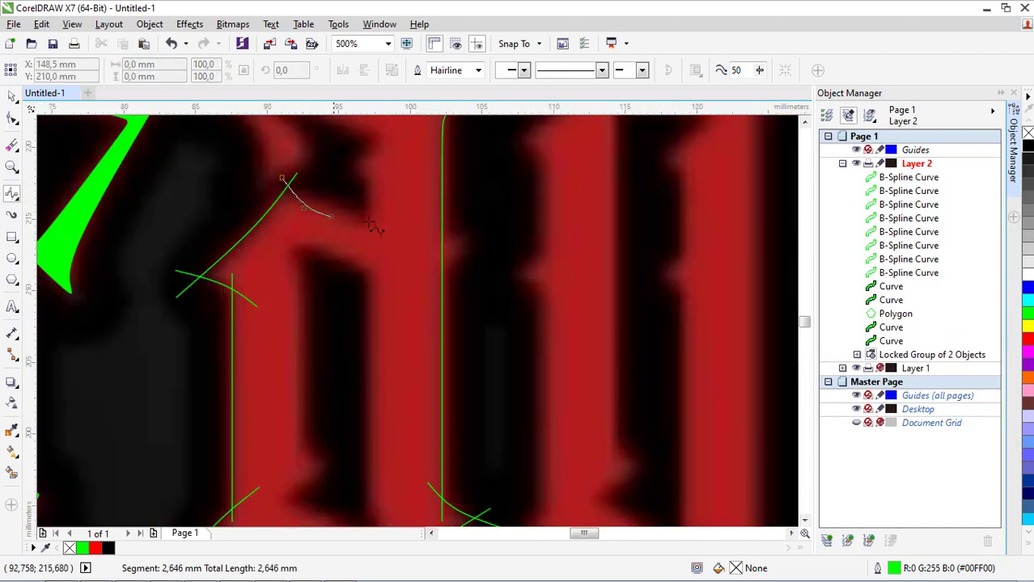
pyautogui.doubleClick(401, 230)
pyautogui.click(287, 237)
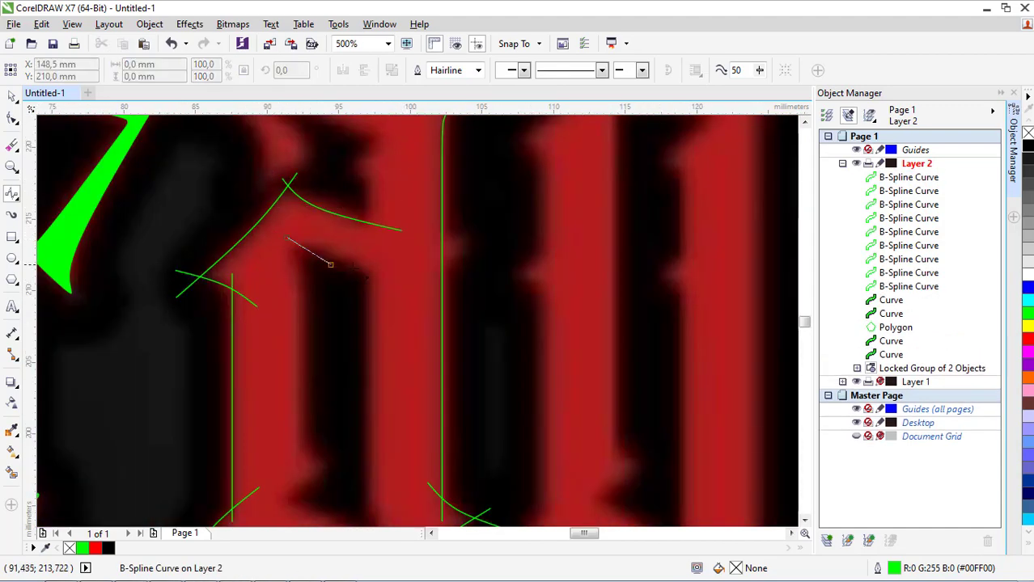
pyautogui.doubleClick(401, 277)
pyautogui.scroll(-1, 320, 215)
pyautogui.scroll(1, 262, 258)
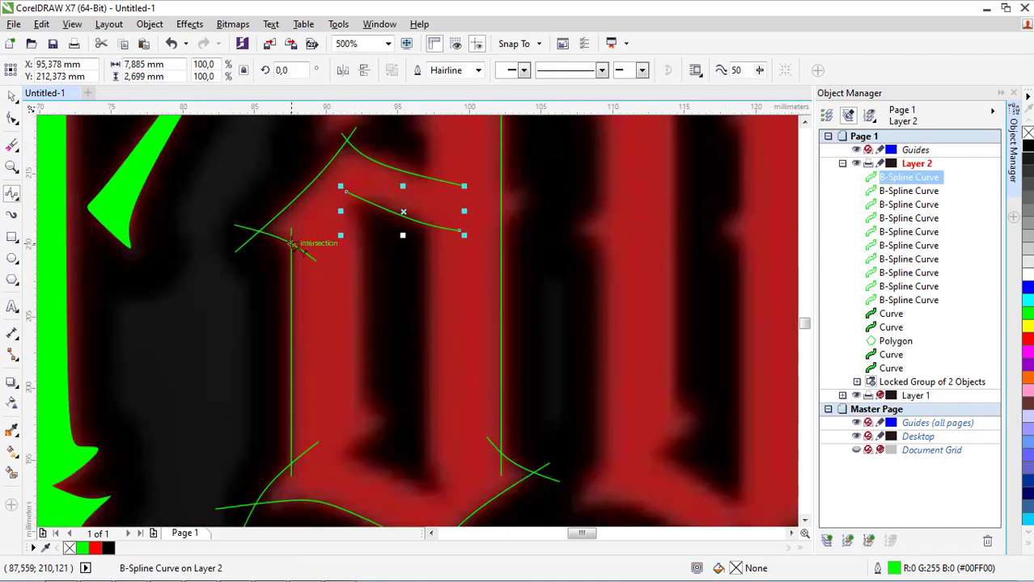
pyautogui.scroll(-1, 363, 242)
pyautogui.scroll(1, 358, 216)
pyautogui.click(356, 199)
pyautogui.click(365, 239)
pyautogui.click(365, 387)
pyautogui.doubleClick(358, 416)
pyautogui.hotkey('ctrl', 'z')
# Step: Trace the left edge of the a's lower counter and both sides of the spur at its lower end with B-Splines
pyautogui.click(350, 207)
pyautogui.doubleClick(358, 427)
pyautogui.click(345, 414)
pyautogui.click(375, 430)
pyautogui.doubleClick(408, 423)
pyautogui.click(398, 412)
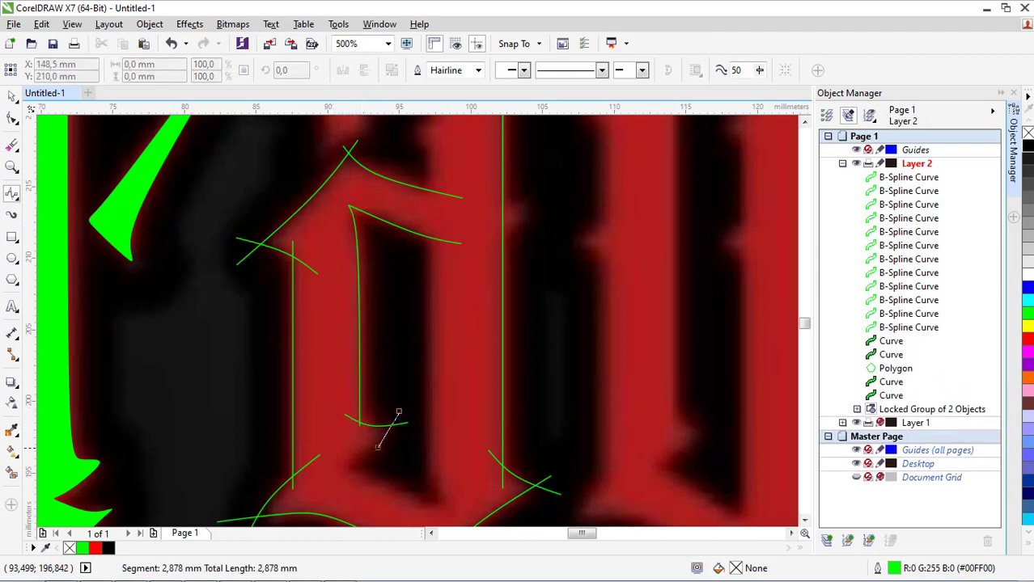
pyautogui.doubleClick(331, 480)
# Step: Draw a B-Spline along the bottom edge of the a's lower counter, from the spur into the stem
pyautogui.scroll(-2, 364, 420)
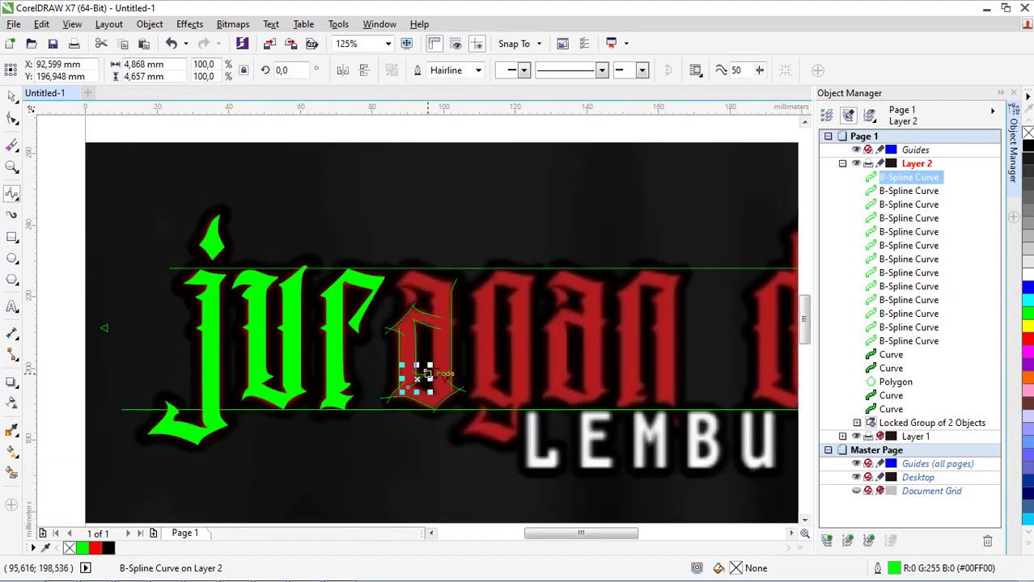
pyautogui.scroll(3, 356, 307)
pyautogui.click(357, 307)
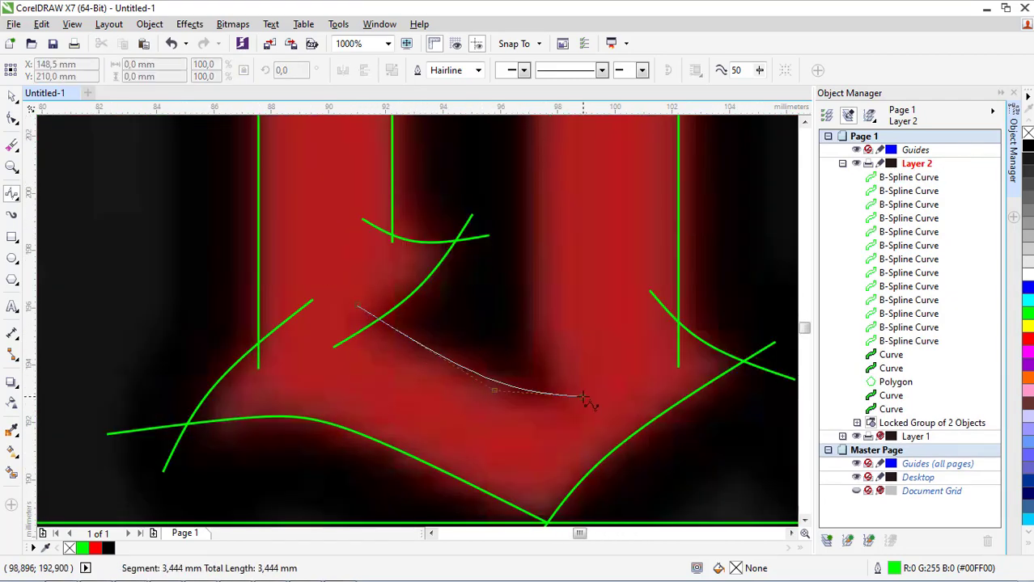
pyautogui.doubleClick(576, 398)
pyautogui.scroll(-2, 436, 420)
pyautogui.scroll(2, 477, 275)
pyautogui.scroll(-3, 445, 183)
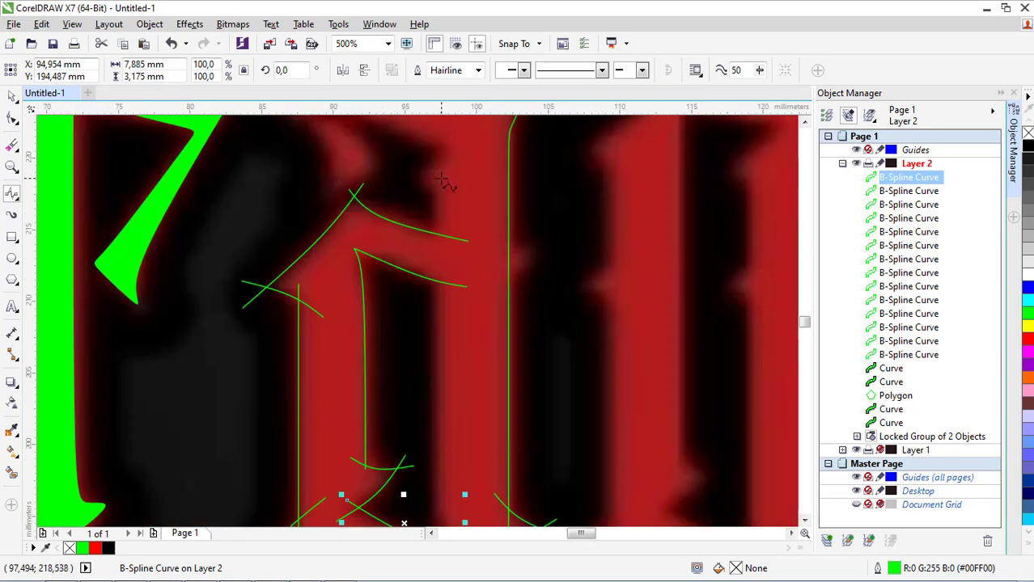
pyautogui.scroll(1, 440, 169)
# Step: Trace the stem's inner left edge with a straight B-Spline and extend its lower end in a curve across the counter's bottom edge
pyautogui.click(441, 167)
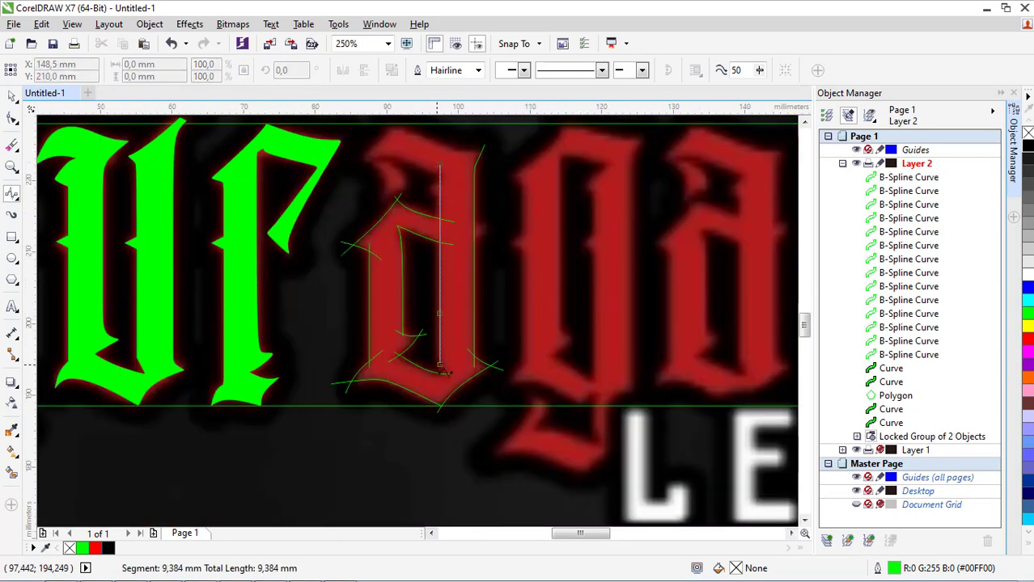
pyautogui.doubleClick(437, 358)
pyautogui.scroll(2, 438, 352)
pyautogui.moveTo(438, 339); pyautogui.dragTo(432, 332)
pyautogui.press('space')
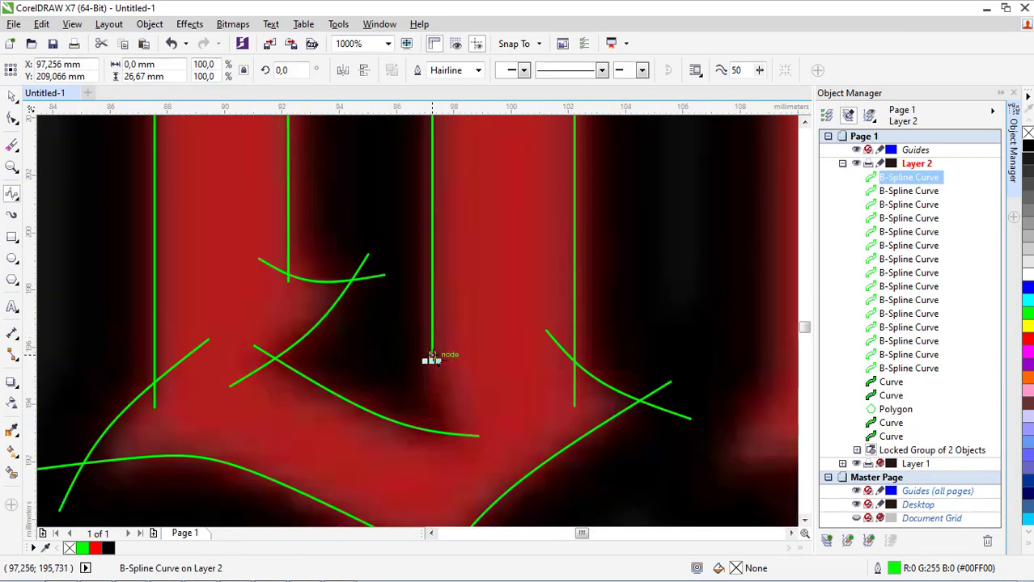
pyautogui.click(432, 354)
pyautogui.click(432, 403)
pyautogui.doubleClick(480, 450)
pyautogui.press('space')
pyautogui.scroll(-3, 468, 397)
pyautogui.scroll(3, 463, 314)
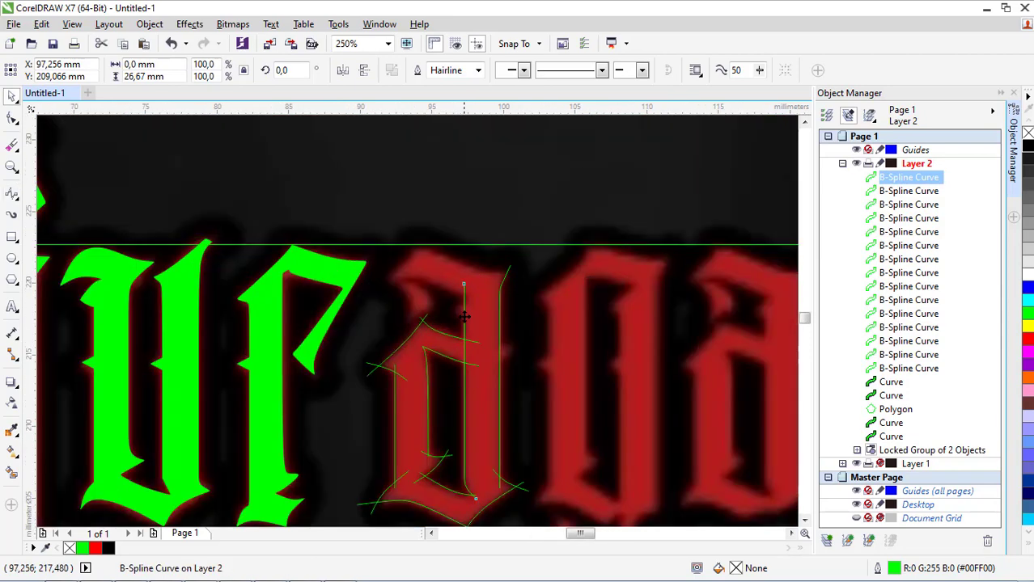
# Step: Trace the a's top edge from the upper-right corner to its peak, continuing down the outer side of the hook to its lower tip
pyautogui.scroll(-2, 464, 314)
pyautogui.scroll(1, 491, 268)
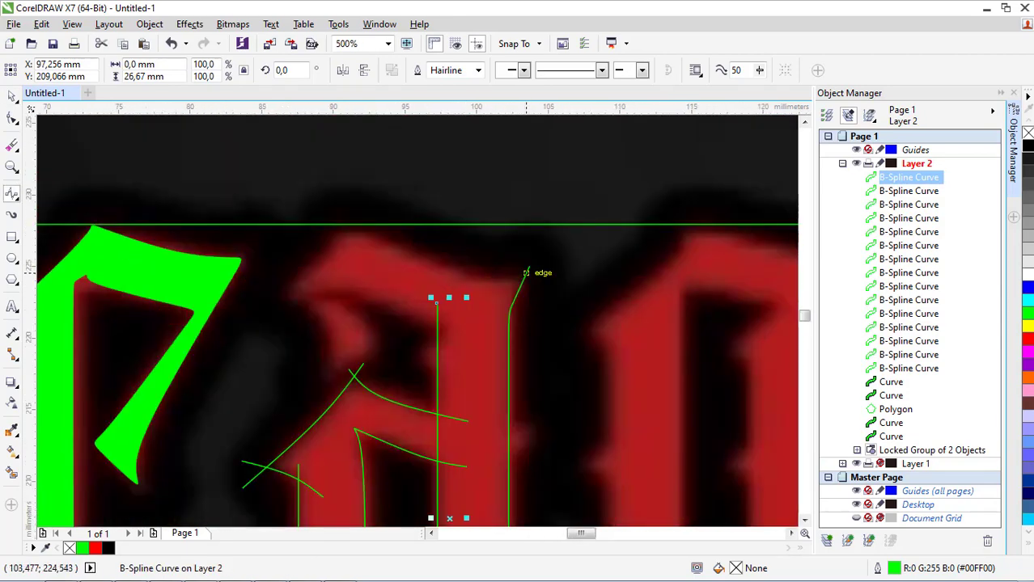
pyautogui.click(525, 273)
pyautogui.click(484, 281)
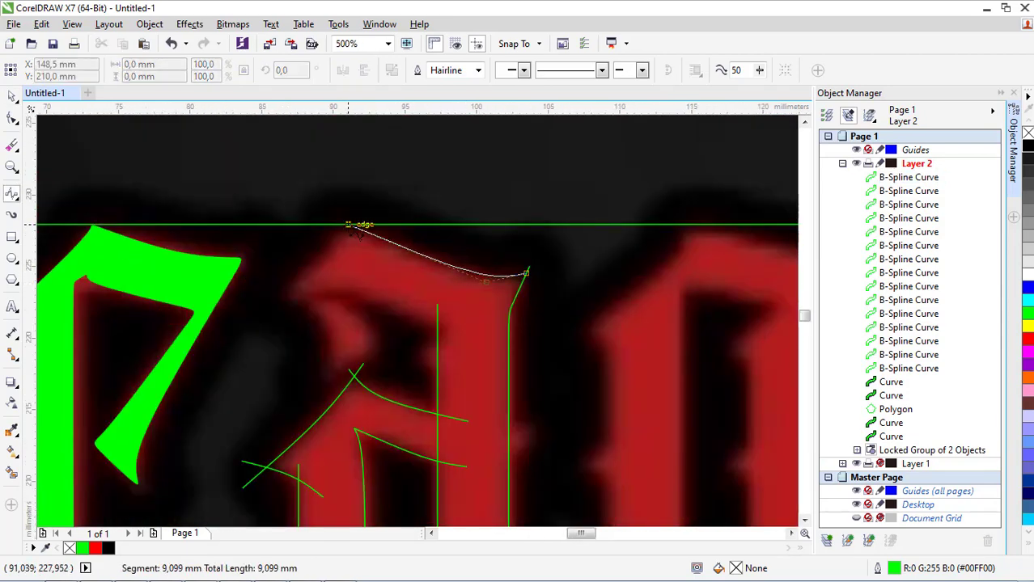
pyautogui.doubleClick(347, 225)
pyautogui.click(349, 226)
pyautogui.click(299, 287)
pyautogui.click(336, 355)
pyautogui.click(314, 392)
pyautogui.click(314, 393)
# Step: Continue the B-Spline back up the hook's inner side and along the underside of the top stroke into the stem
pyautogui.click(372, 347)
pyautogui.click(389, 347)
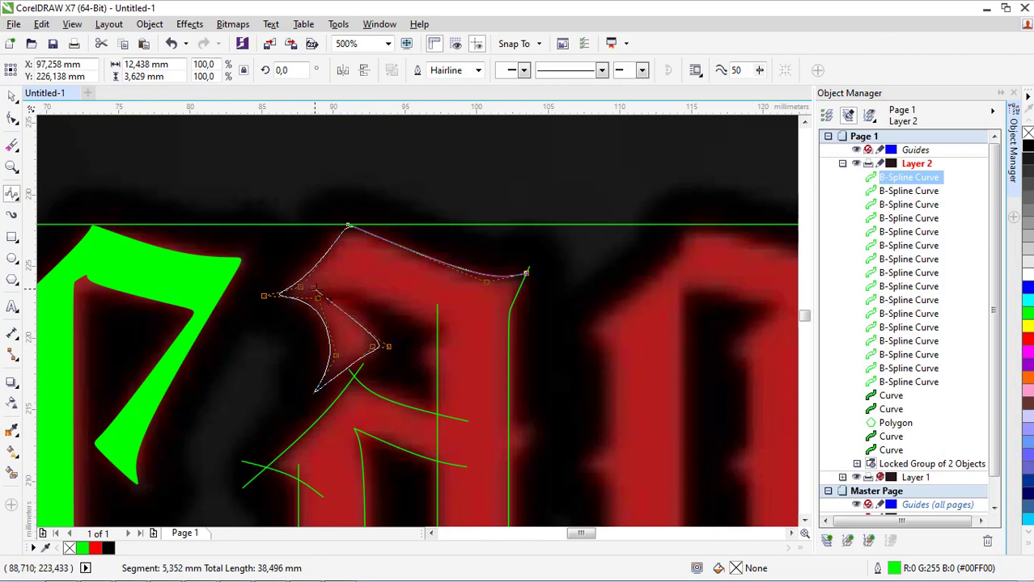
pyautogui.click(352, 305)
pyautogui.click(322, 291)
pyautogui.click(322, 291)
pyautogui.click(418, 312)
pyautogui.doubleClick(474, 351)
# Step: Use Smart Fill on the area enclosed by the a's tracing curves to create a green shape of the letter
pyautogui.scroll(-2, 443, 284)
pyautogui.press('space')
pyautogui.click(475, 387)
pyautogui.scroll(1, 444, 371)
pyautogui.hotkey('shift', 's')
pyautogui.press('space')
pyautogui.click(10, 475)
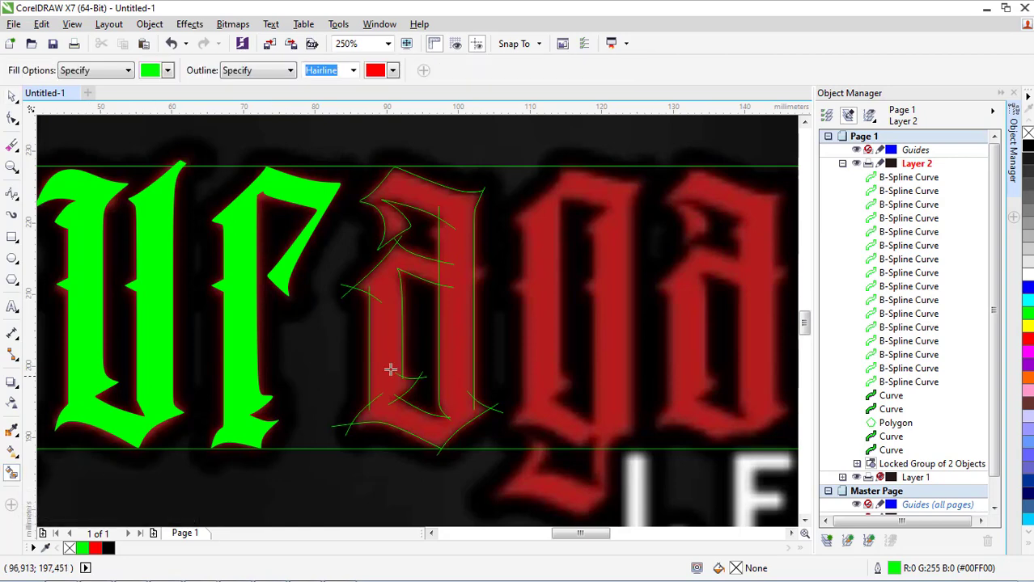
pyautogui.click(389, 341)
pyautogui.press('space')
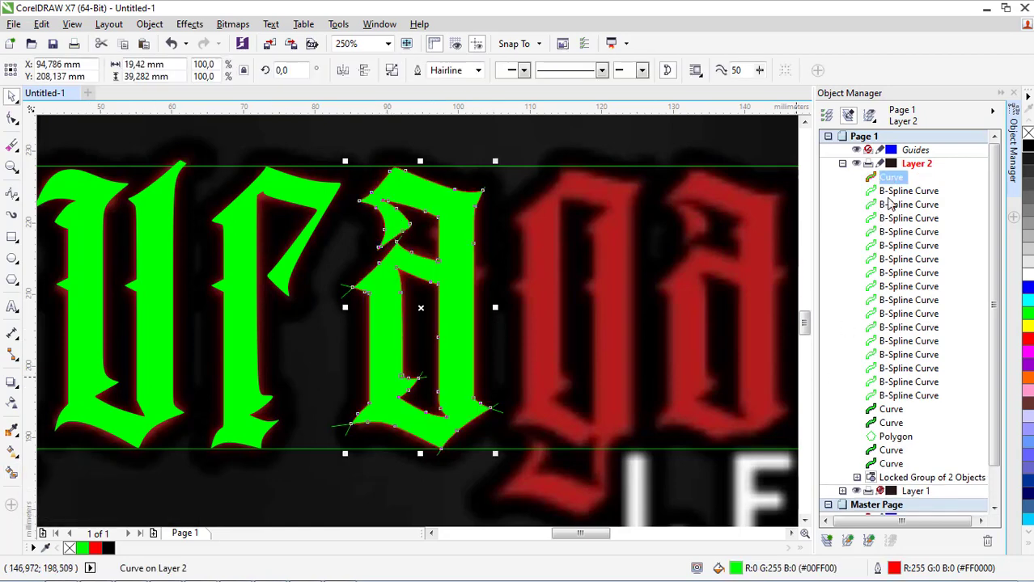
# Step: Delete all the B-Spline construction curves of the a, keeping only its filled shape
pyautogui.click(890, 196)
pyautogui.keyDown('shift'); pyautogui.click(890, 397); pyautogui.keyUp('shift')
pyautogui.press('Delete')
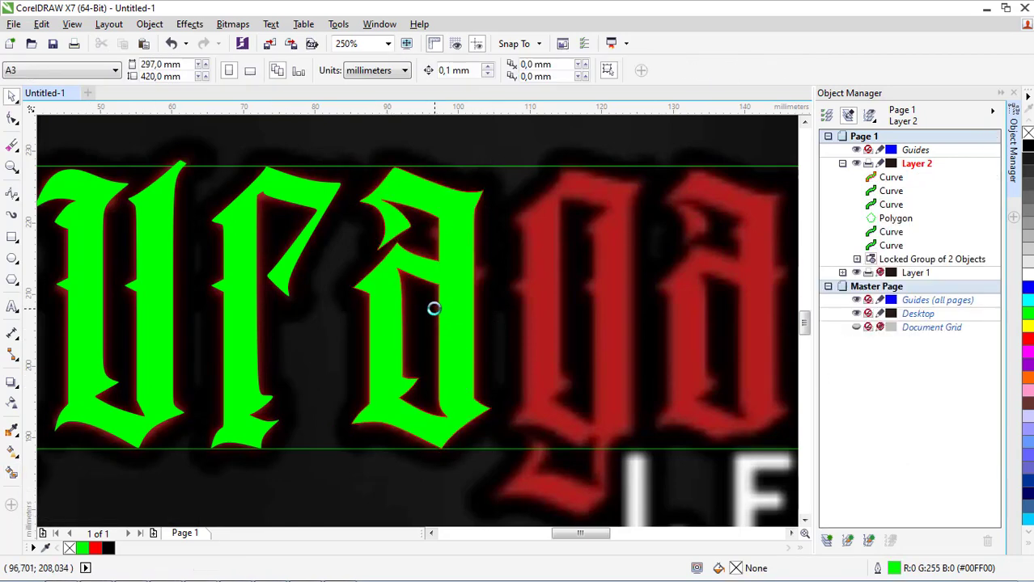
pyautogui.click(445, 281)
pyautogui.scroll(2, 441, 283)
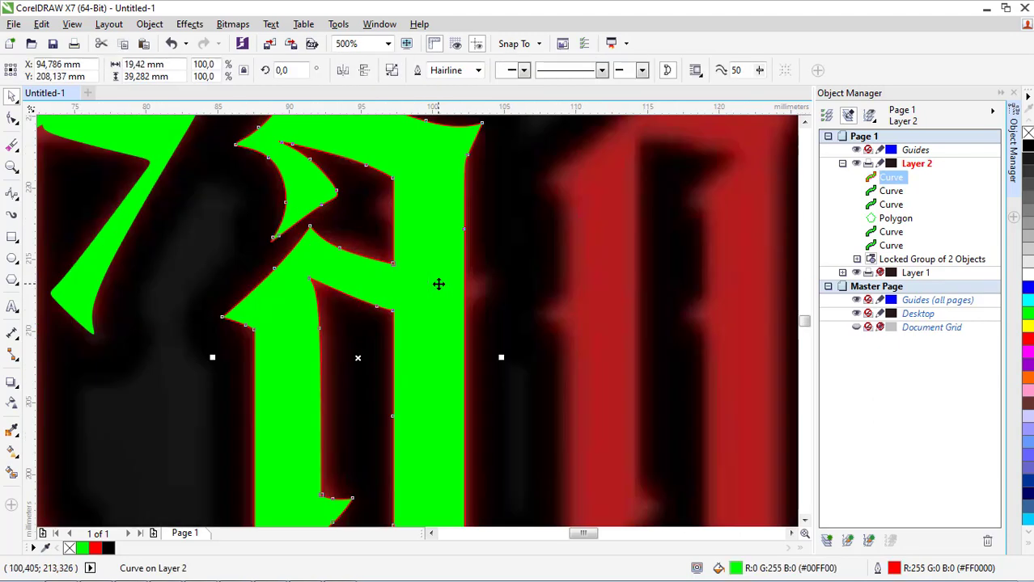
pyautogui.press('Escape')
pyautogui.scroll(-2, 410, 241)
pyautogui.scroll(1, 283, 267)
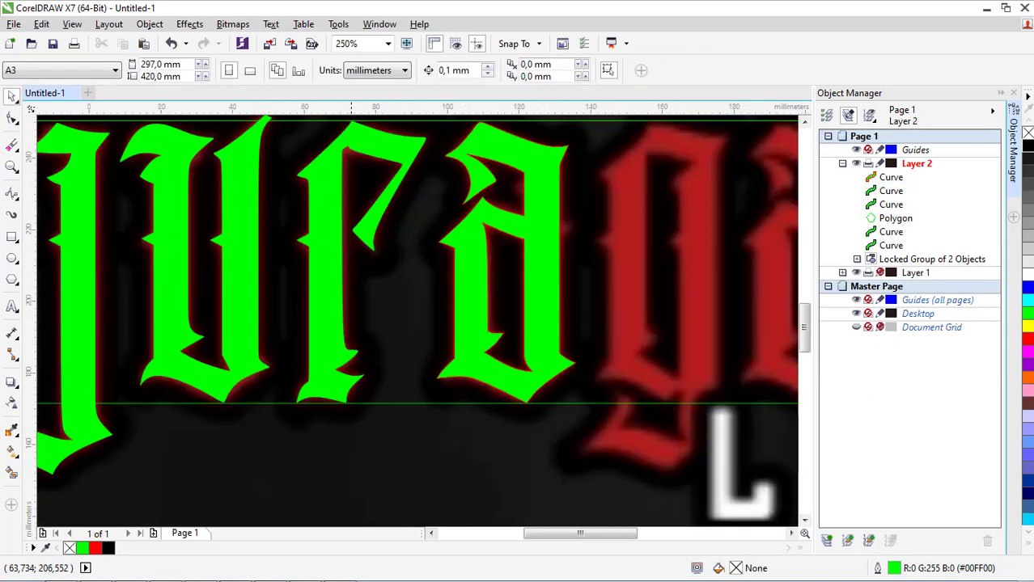
# Step: Duplicate the small triangle and place the copy on the inner left edge of the a's stem, in the upper opening
pyautogui.scroll(-1, 344, 284)
pyautogui.click(108, 261)
pyautogui.press('KP_Add')
pyautogui.moveTo(109, 259); pyautogui.dragTo(446, 248)
pyautogui.scroll(3, 447, 242)
pyautogui.moveTo(443, 322)
pyautogui.mouseDown()
pyautogui.moveTo(404, 179)
pyautogui.moveTo(375, 184)
pyautogui.mouseUp()
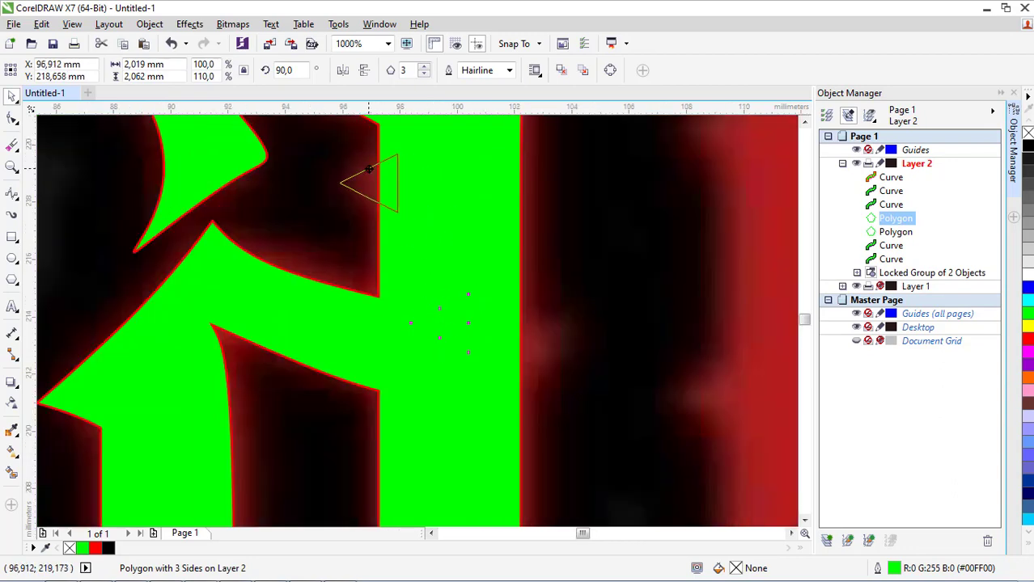
# Step: Duplicate the small triangle, flip the copy horizontally, and place it on the outer right edge of the a's stem
pyautogui.scroll(-1, 379, 186)
pyautogui.press('KP_Add')
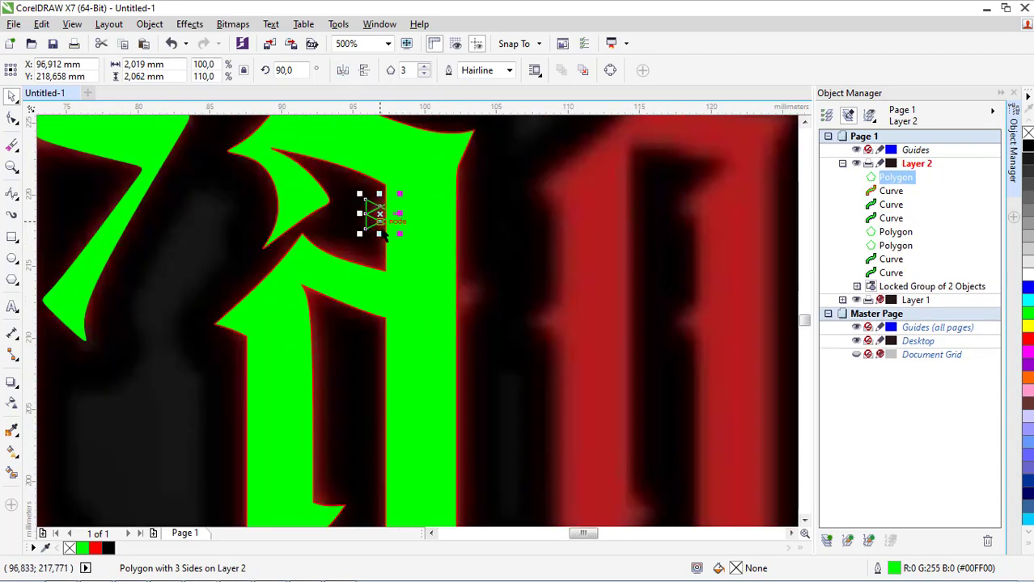
pyautogui.moveTo(380, 217); pyautogui.dragTo(459, 297)
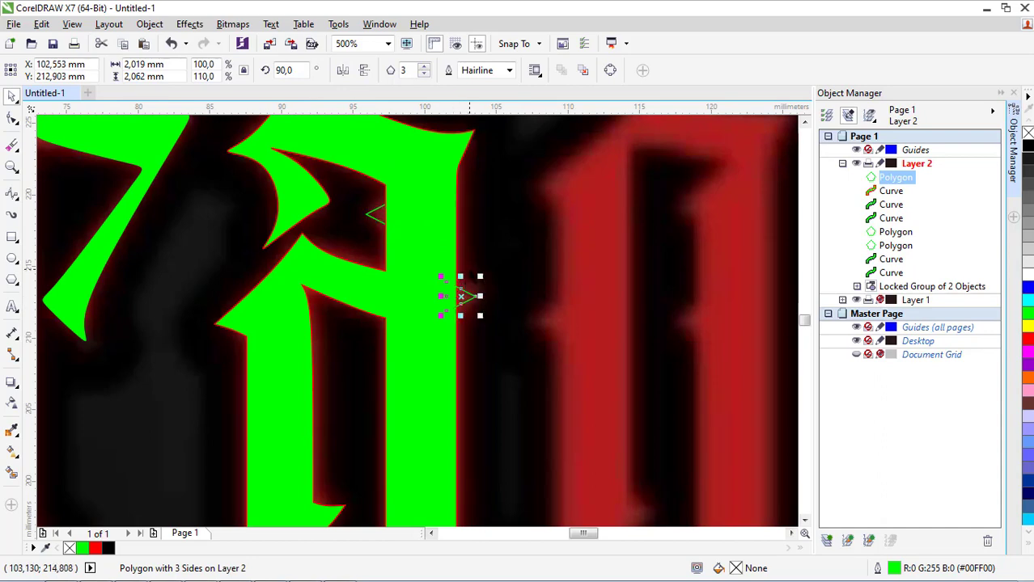
# Step: Weld the a's shape and its two triangular spurs into a single outline
pyautogui.scroll(-2, 468, 280)
pyautogui.click(506, 385)
pyautogui.moveTo(506, 392); pyautogui.dragTo(398, 220)
pyautogui.click(416, 70)
pyautogui.scroll(1, 444, 289)
pyautogui.click(459, 289)
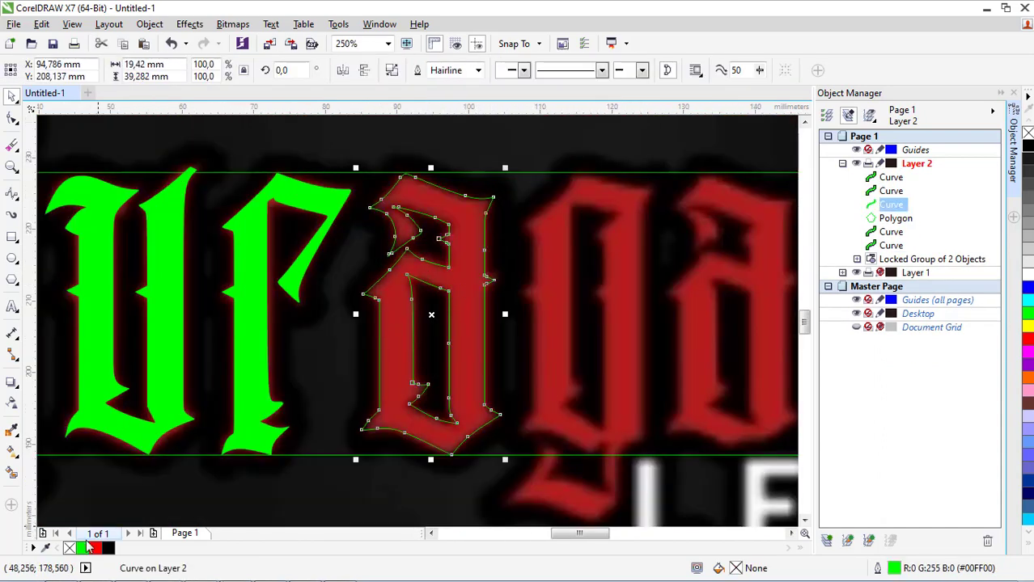
# Step: Fill the welded a with green and remove its outline
pyautogui.click(82, 548)
pyautogui.rightClick(69, 549)
pyautogui.scroll(-2, 344, 310)
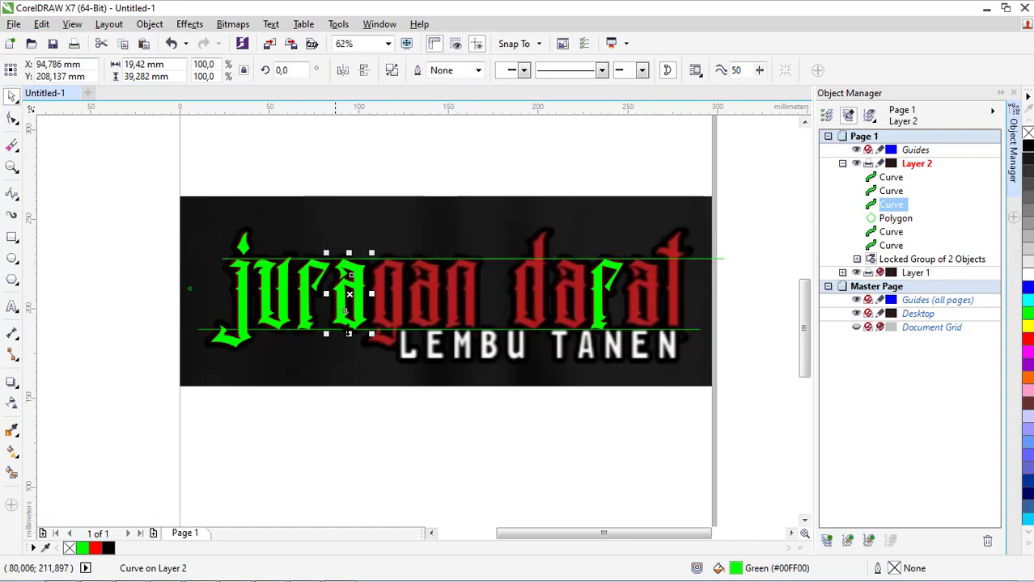
pyautogui.click(380, 398)
# Step: Examine the edges and feet of the finished u, r and a at close range against the reference image
pyautogui.scroll(2, 232, 279)
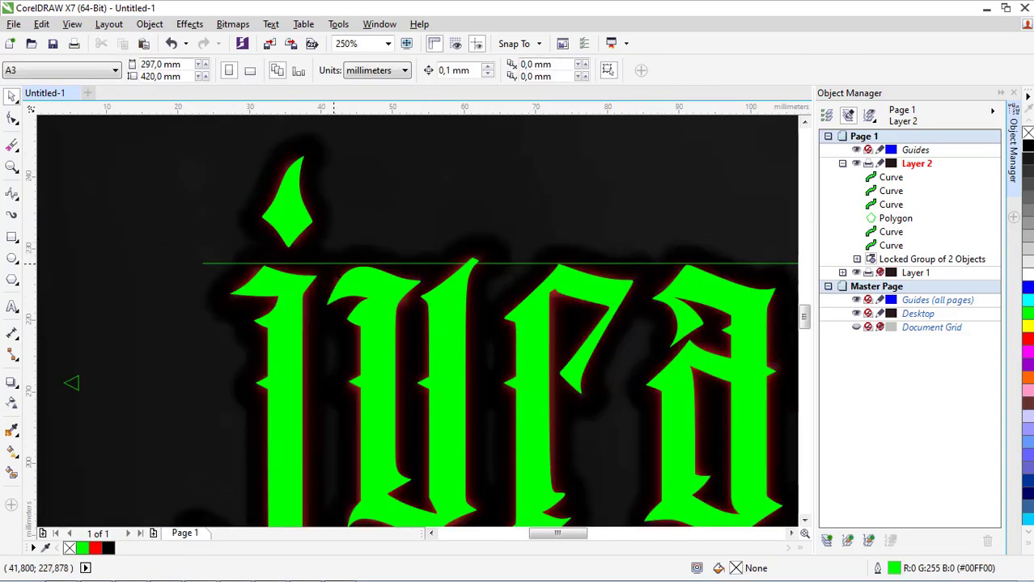
pyautogui.scroll(-1, 332, 263)
pyautogui.scroll(2, 429, 394)
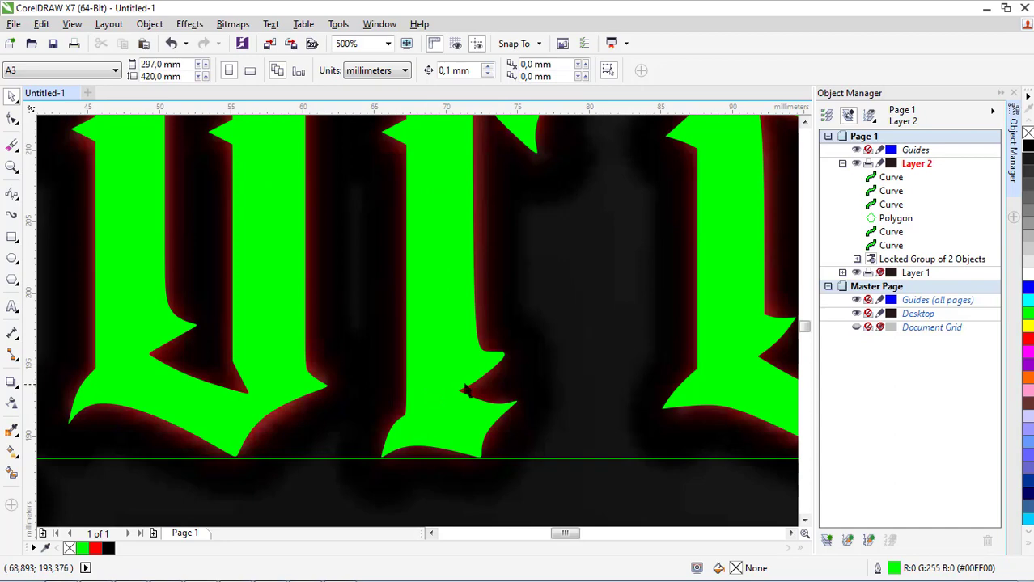
pyautogui.scroll(-1, 434, 348)
pyautogui.scroll(1, 646, 339)
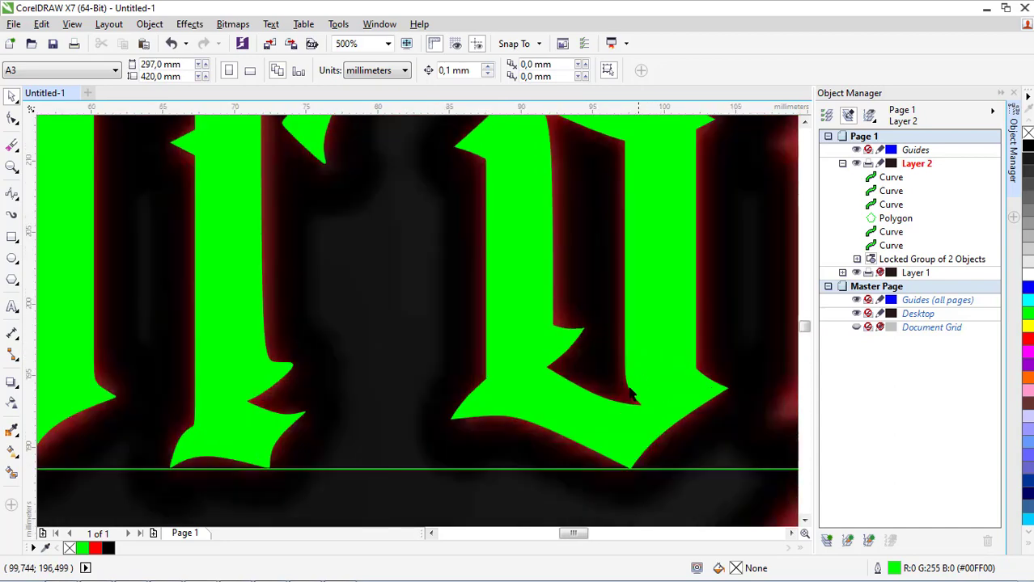
pyautogui.scroll(-1, 511, 364)
pyautogui.scroll(1, 397, 381)
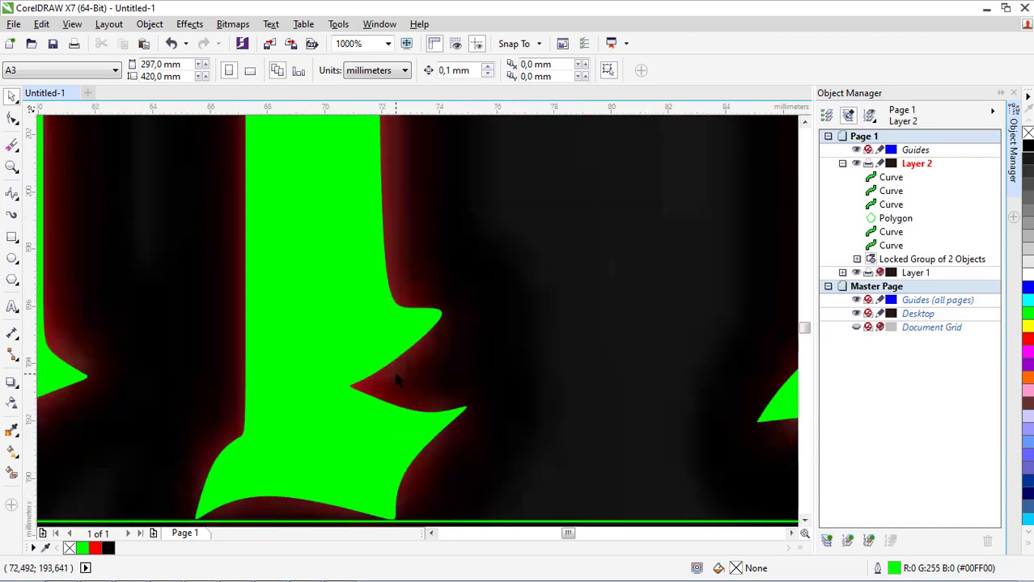
pyautogui.scroll(-1, 387, 315)
pyautogui.scroll(1, 658, 364)
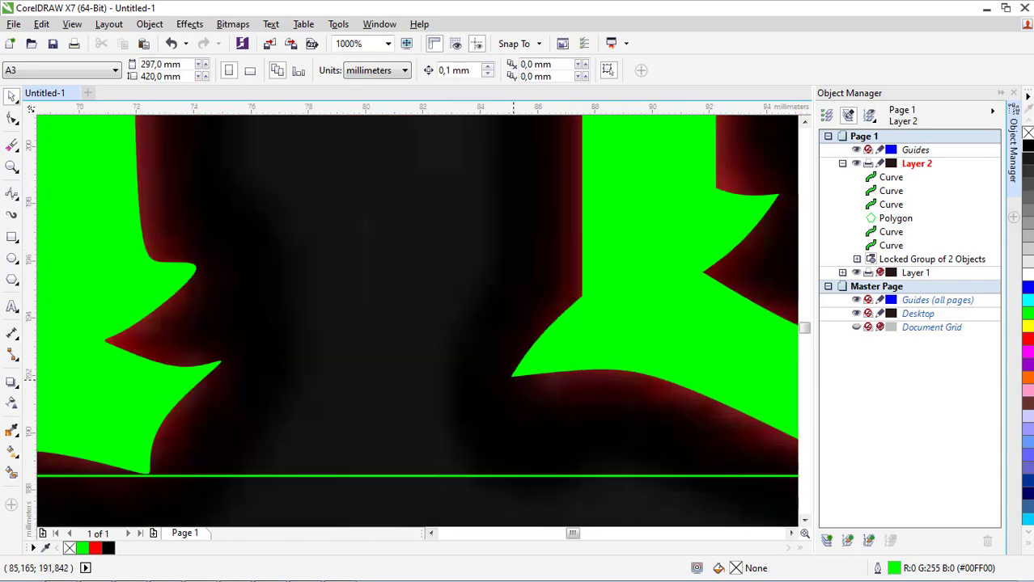
pyautogui.scroll(1, 512, 377)
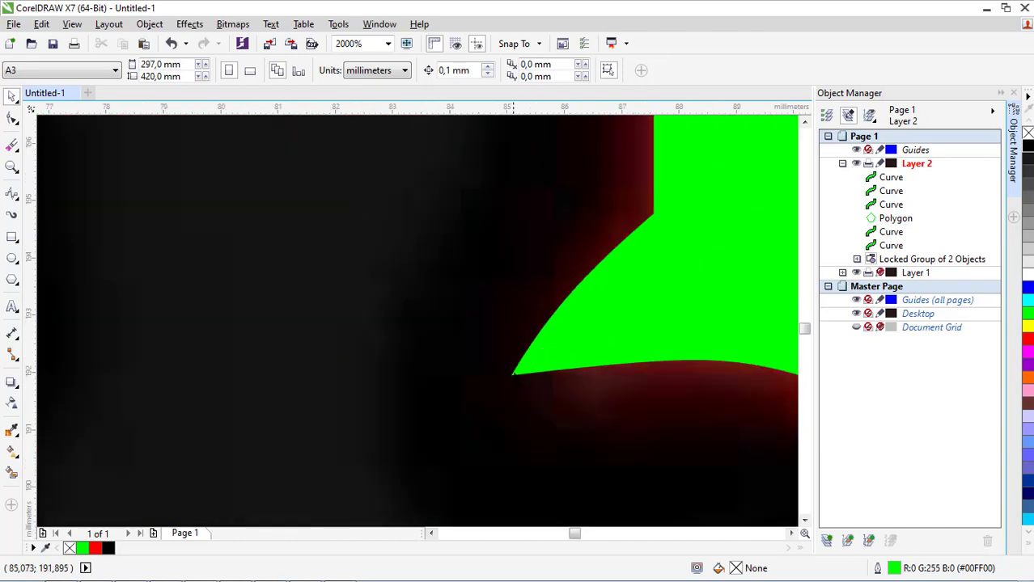
pyautogui.scroll(-1, 514, 377)
pyautogui.scroll(2, 516, 378)
pyautogui.scroll(-3, 515, 378)
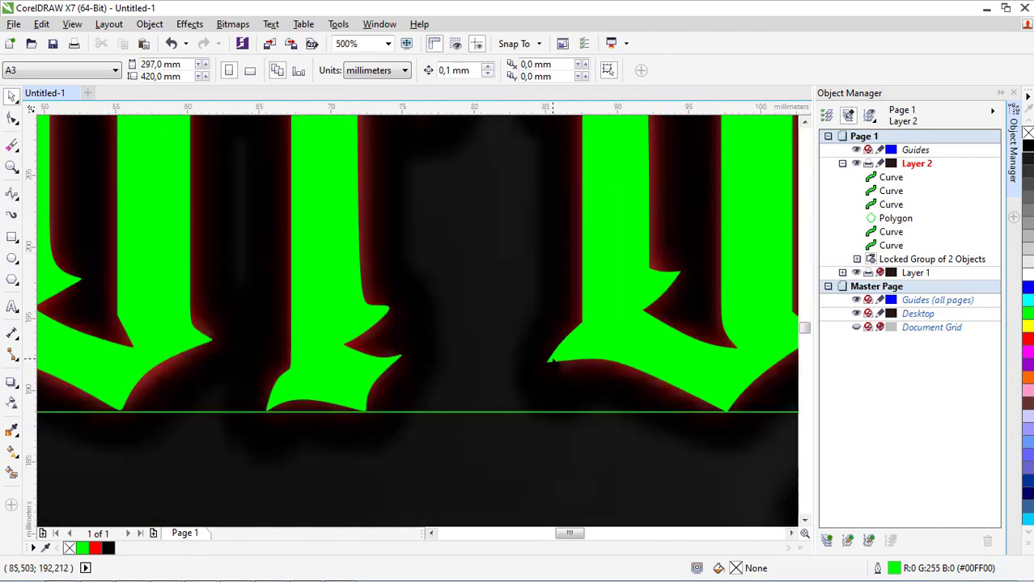
pyautogui.scroll(2, 364, 328)
pyautogui.click(364, 327)
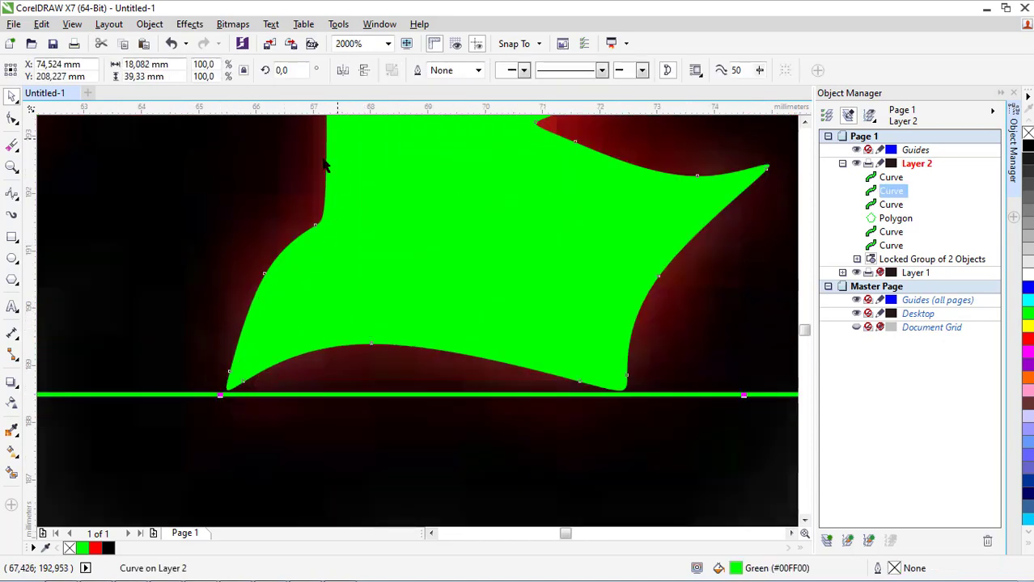
pyautogui.scroll(2, 225, 382)
pyautogui.scroll(-6, 239, 418)
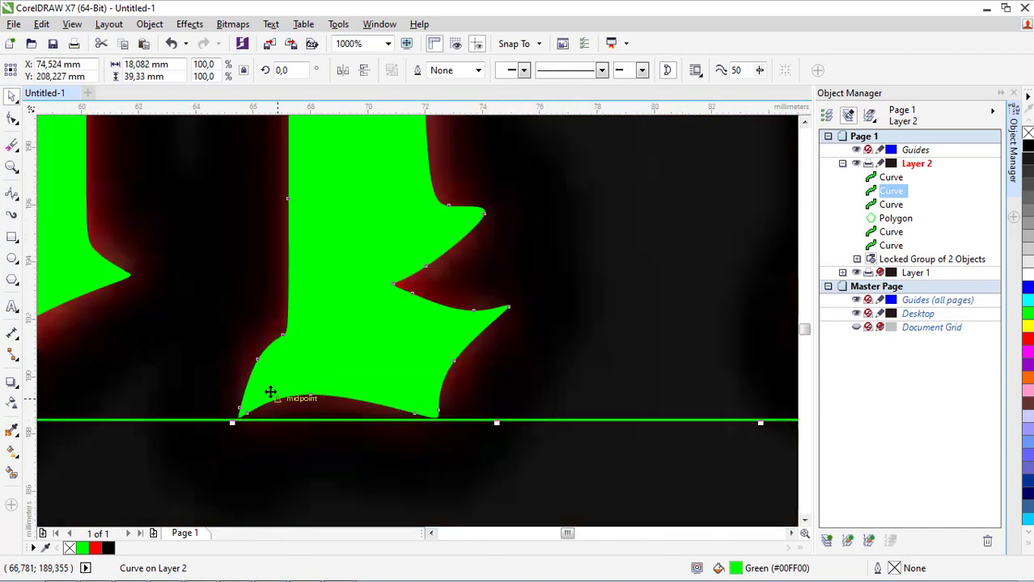
pyautogui.press('Escape')
pyautogui.scroll(1, 353, 381)
pyautogui.click(353, 380)
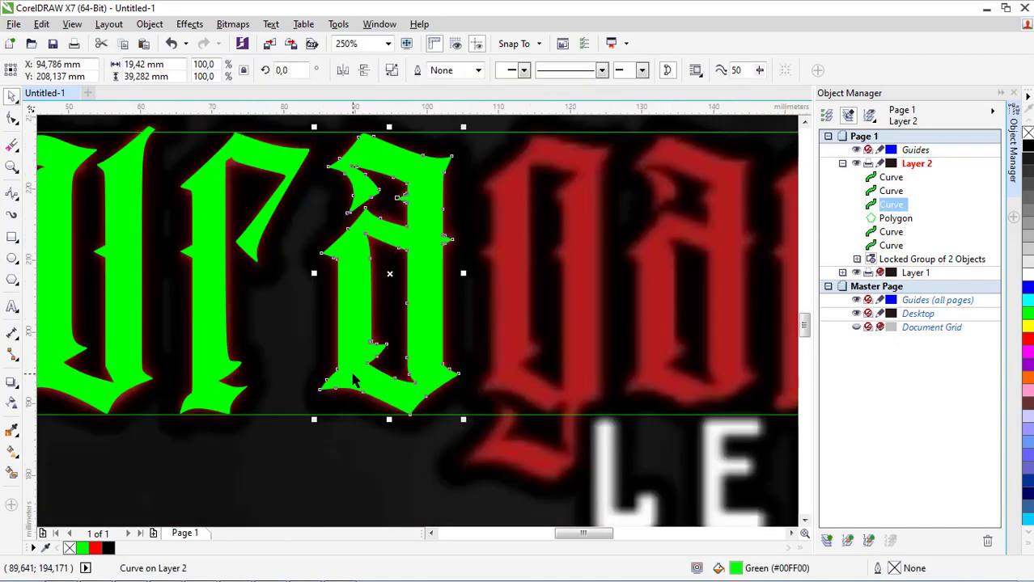
pyautogui.scroll(-1, 353, 380)
pyautogui.scroll(-2, 409, 324)
pyautogui.press('Escape')
# Step: Duplicate the finished a onto the other three a's in "juragan darat", aligning each copy between the guidelines
pyautogui.scroll(2, 604, 305)
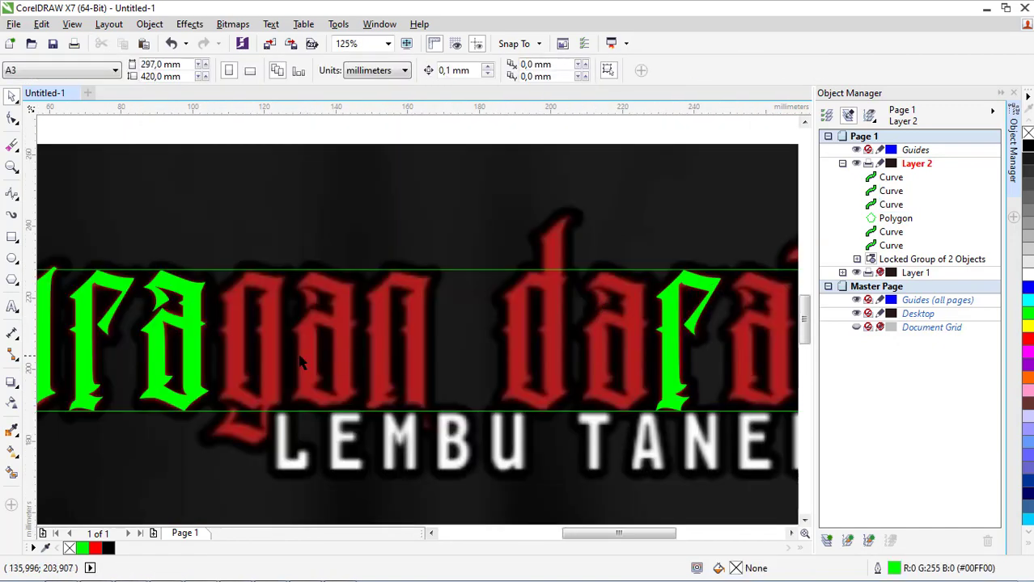
pyautogui.click(193, 338)
pyautogui.press('+')
pyautogui.moveTo(193, 338); pyautogui.dragTo(294, 391)
pyautogui.scroll(-1, 343, 353)
pyautogui.press('+')
pyautogui.scroll(1, 554, 378)
pyautogui.scroll(1, 554, 380)
pyautogui.press('+')
pyautogui.click(515, 388)
pyautogui.scroll(-2, 516, 389)
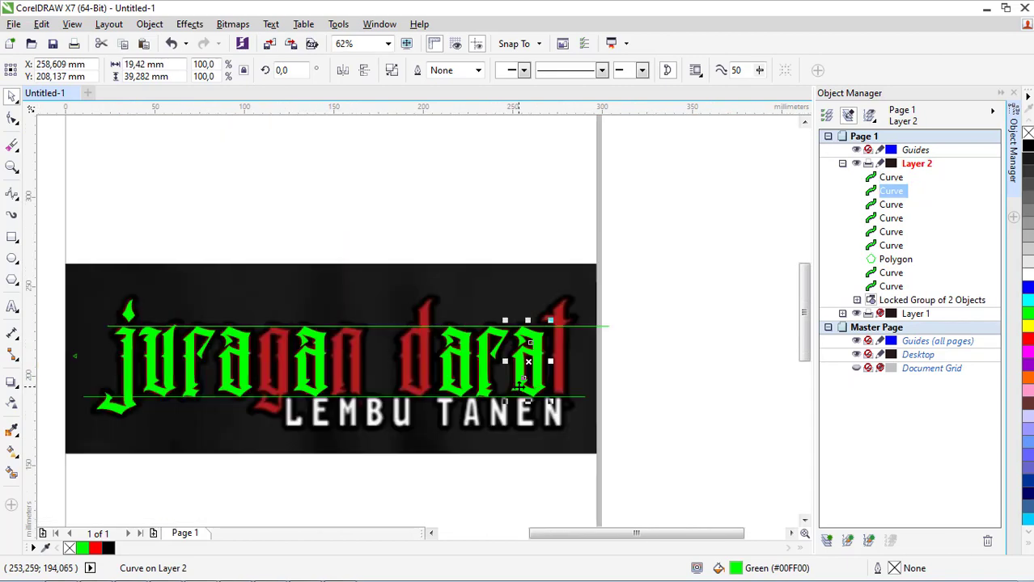
pyautogui.press('Escape')
# Step: Examine the red letters g, n, d and t that are still untraced in the reference
pyautogui.scroll(1, 278, 368)
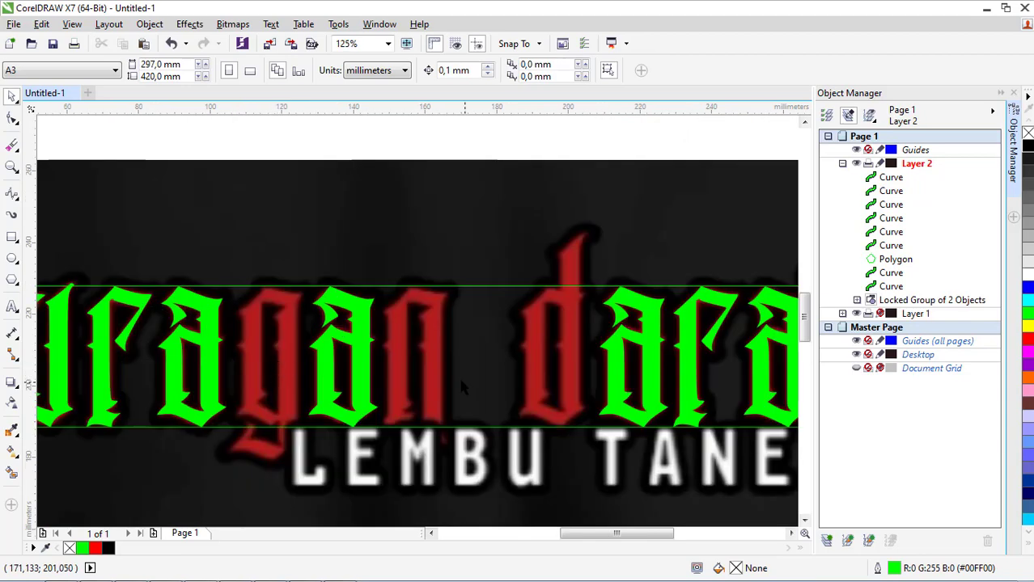
pyautogui.scroll(-1, 177, 370)
pyautogui.scroll(1, 278, 340)
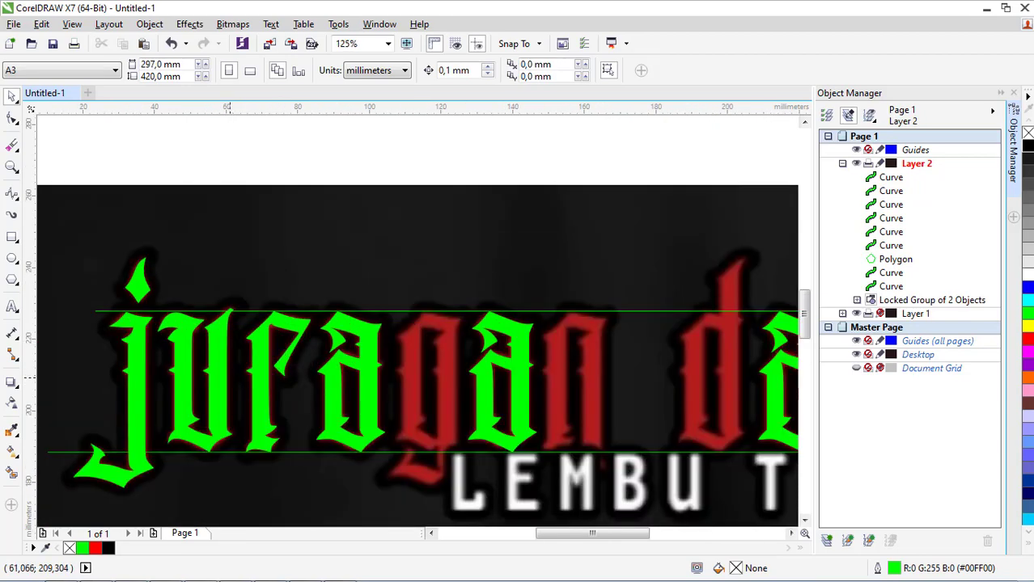
pyautogui.scroll(-1, 368, 369)
pyautogui.scroll(1, 447, 368)
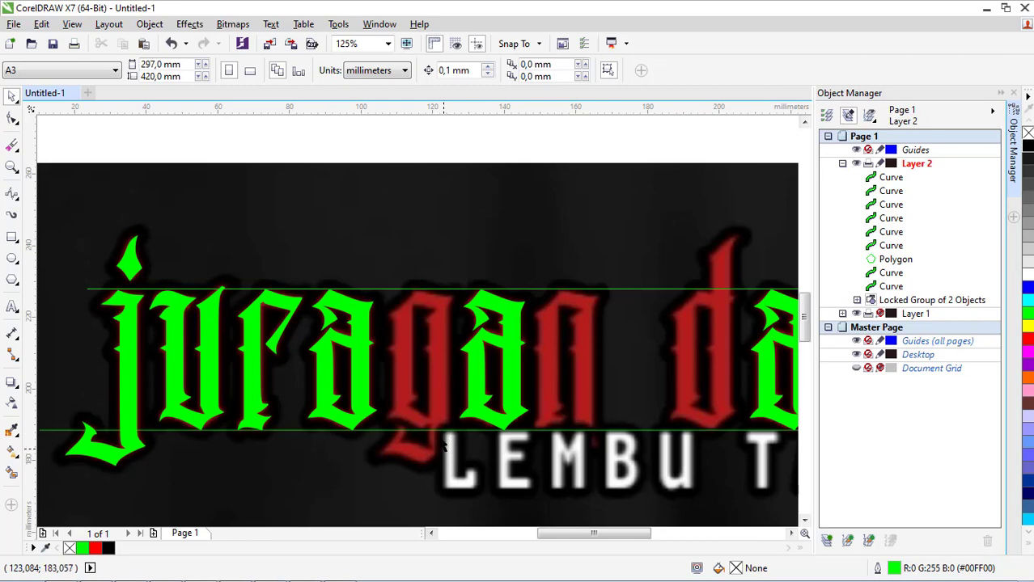
pyautogui.scroll(-1, 444, 456)
pyautogui.scroll(2, 413, 412)
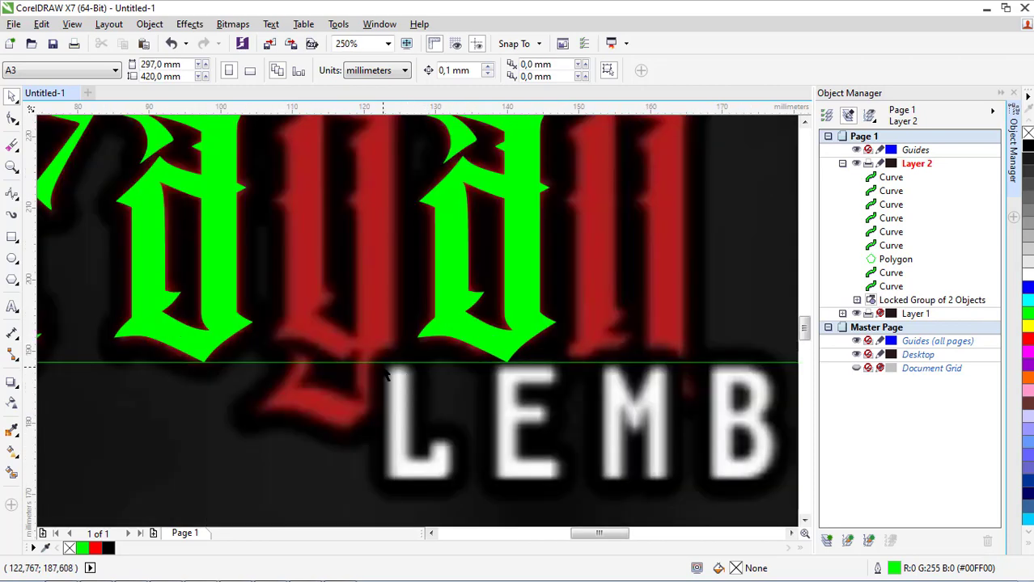
pyautogui.scroll(-2, 380, 340)
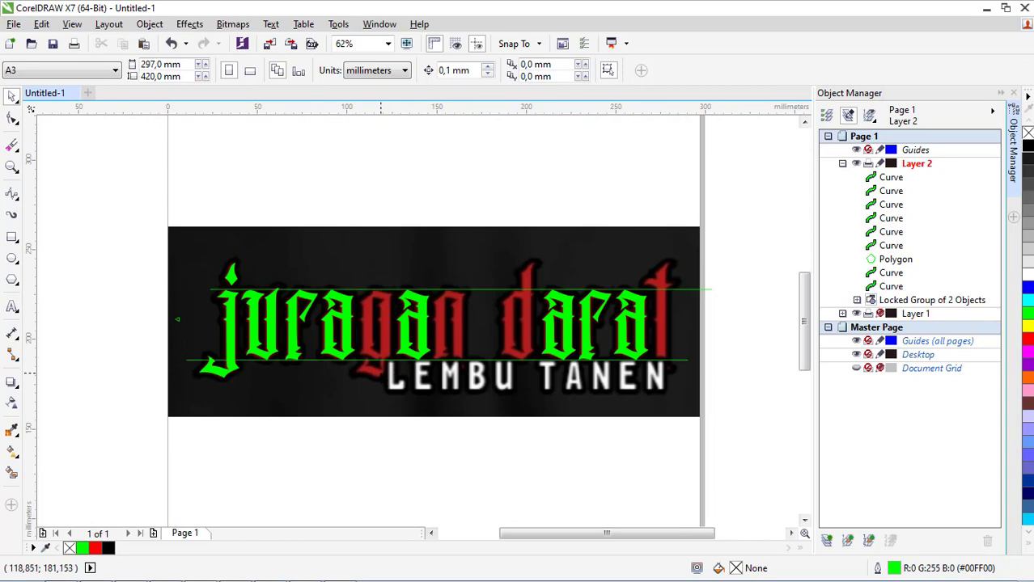
pyautogui.moveTo(571, 395); pyautogui.dragTo(673, 398)
pyautogui.scroll(2, 405, 352)
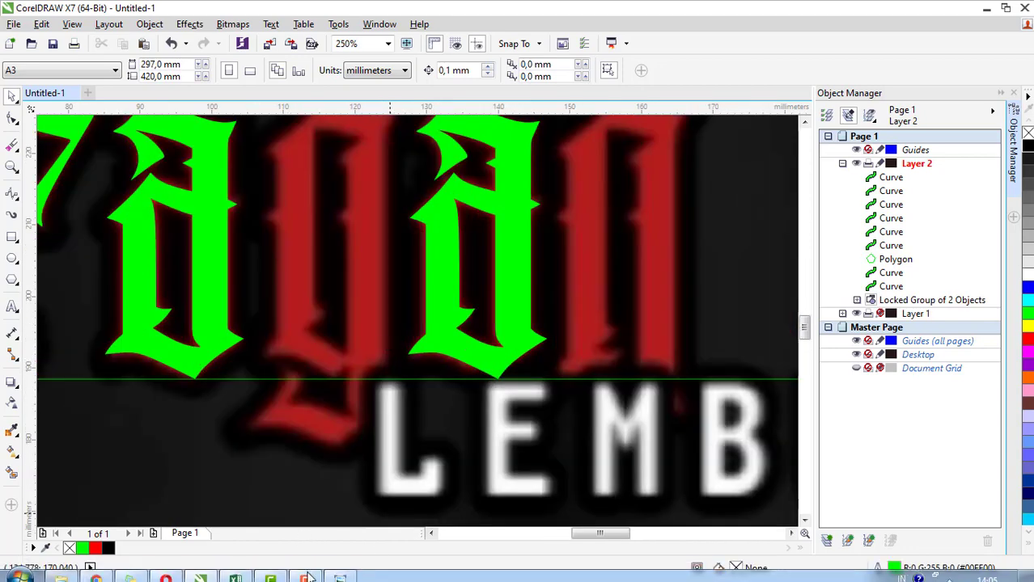
pyautogui.scroll(-2, 402, 351)
# Step: Draw a B-Spline about 35.6 mm tall from the g's upper right tip down the right edge of its stem
pyautogui.press('F5')
pyautogui.scroll(2, 399, 318)
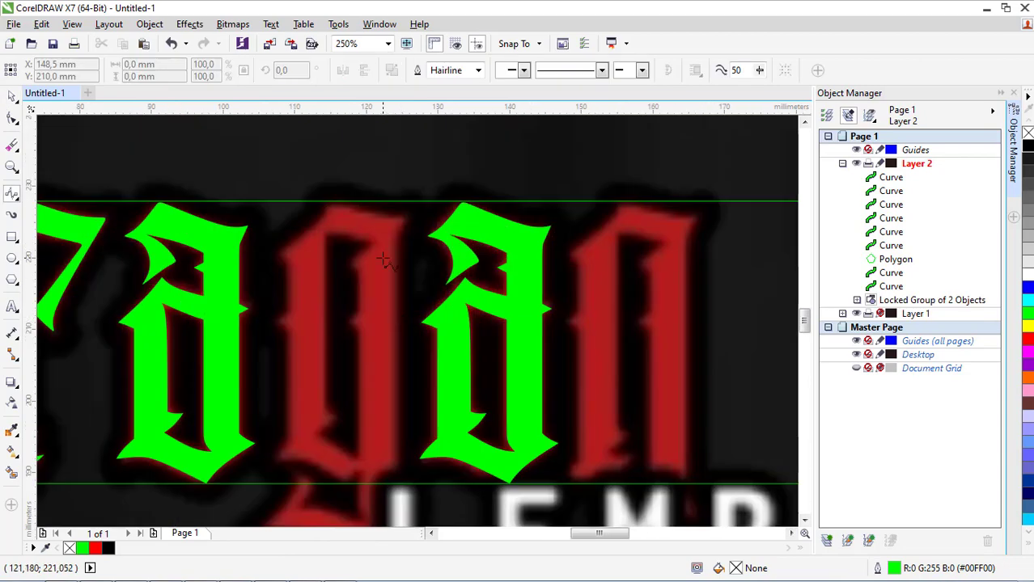
pyautogui.scroll(1, 402, 234)
pyautogui.scroll(-1, 402, 234)
pyautogui.click(410, 206)
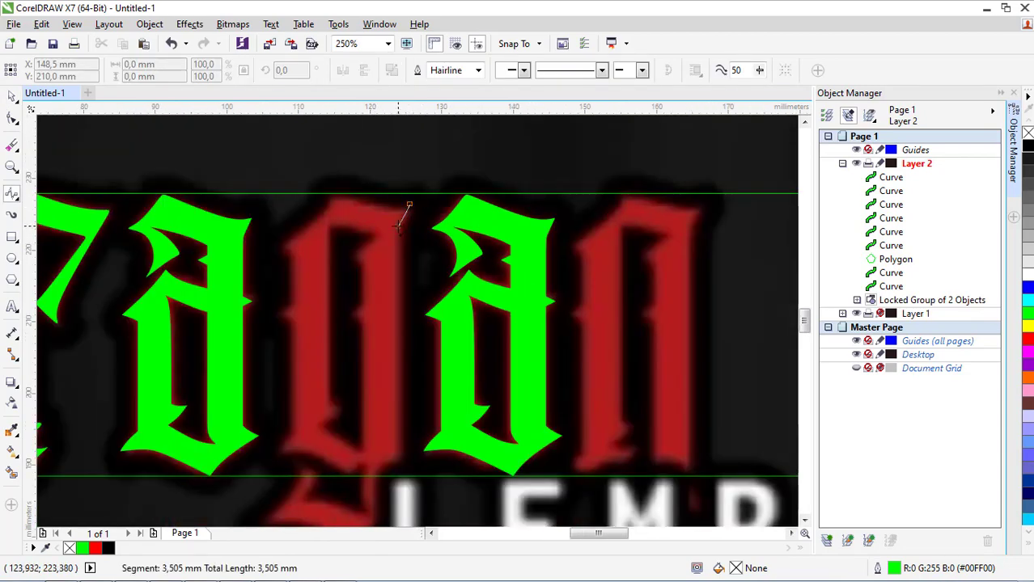
pyautogui.click(396, 231)
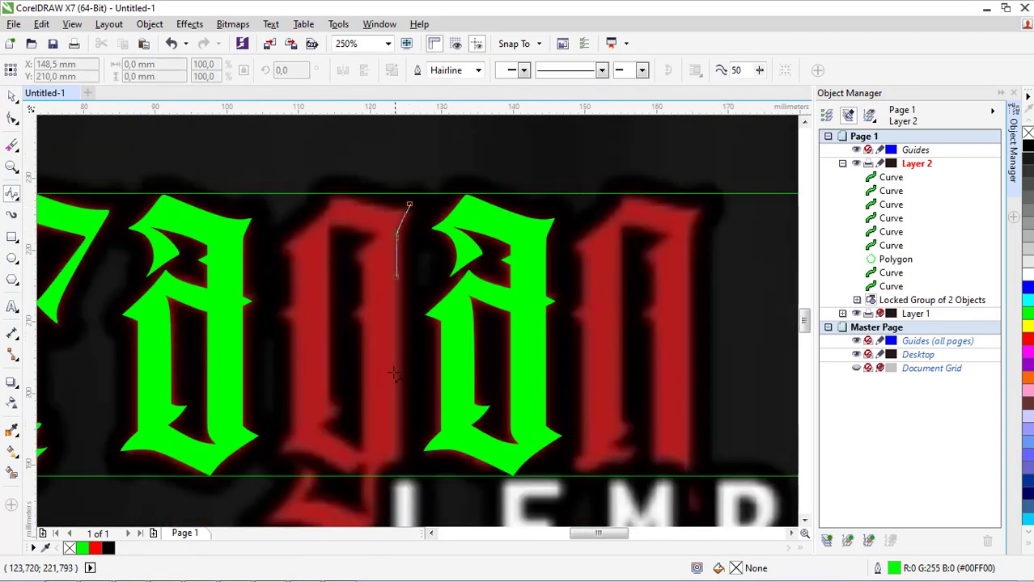
pyautogui.doubleClick(397, 459)
# Step: Extend the stem's B-Spline from its lower end down beside the g's tail, curving outward at the bottom
pyautogui.scroll(1, 425, 396)
pyautogui.press('space')
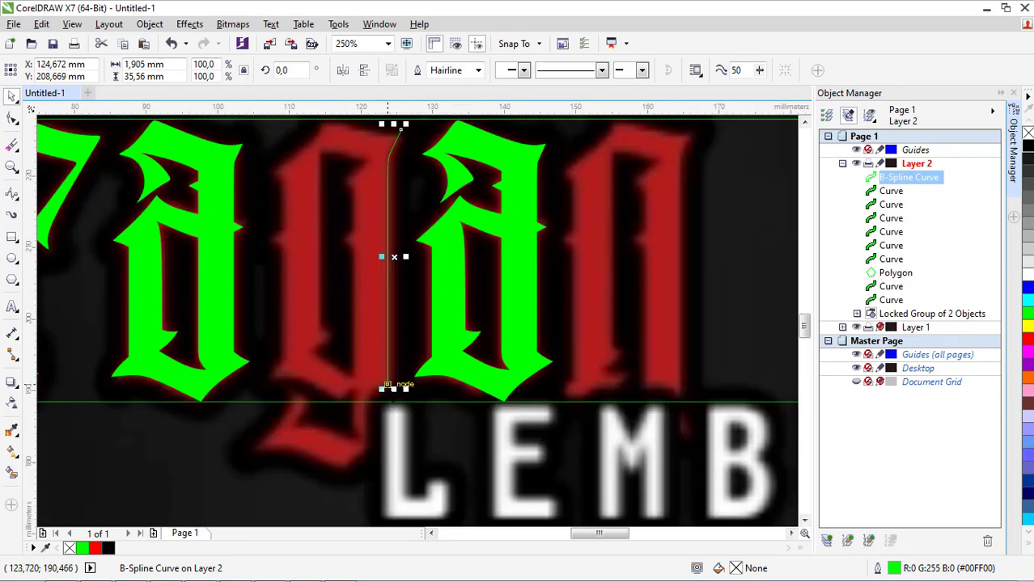
pyautogui.press('space')
pyautogui.click(386, 386)
pyautogui.click(380, 449)
pyautogui.doubleClick(411, 445)
# Step: Draw a B-Spline about 9.1 mm wide across the end of that curve, along the tail's lower right corner
pyautogui.scroll(-1, 410, 377)
pyautogui.scroll(1, 377, 428)
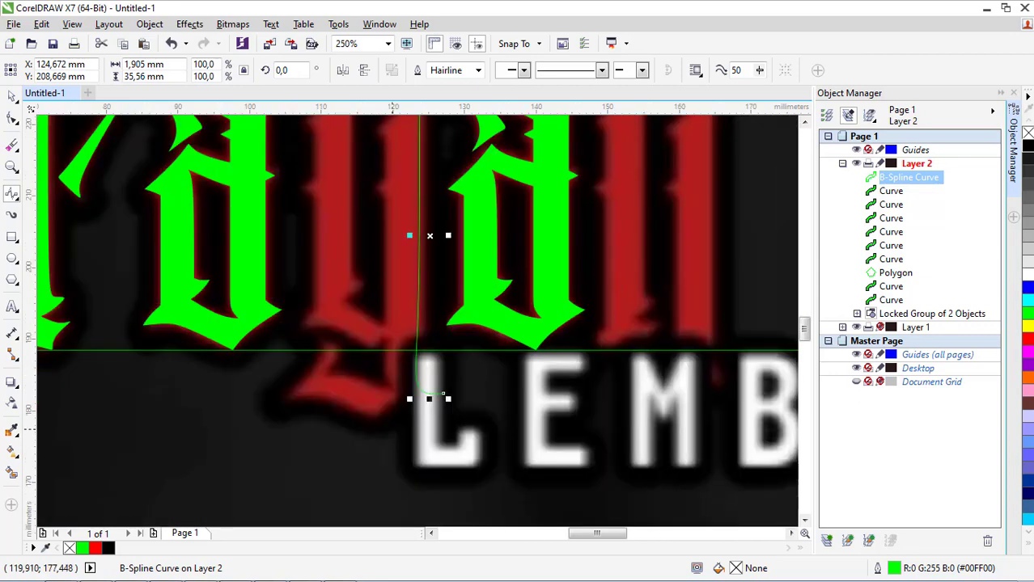
pyautogui.click(432, 385)
pyautogui.click(396, 405)
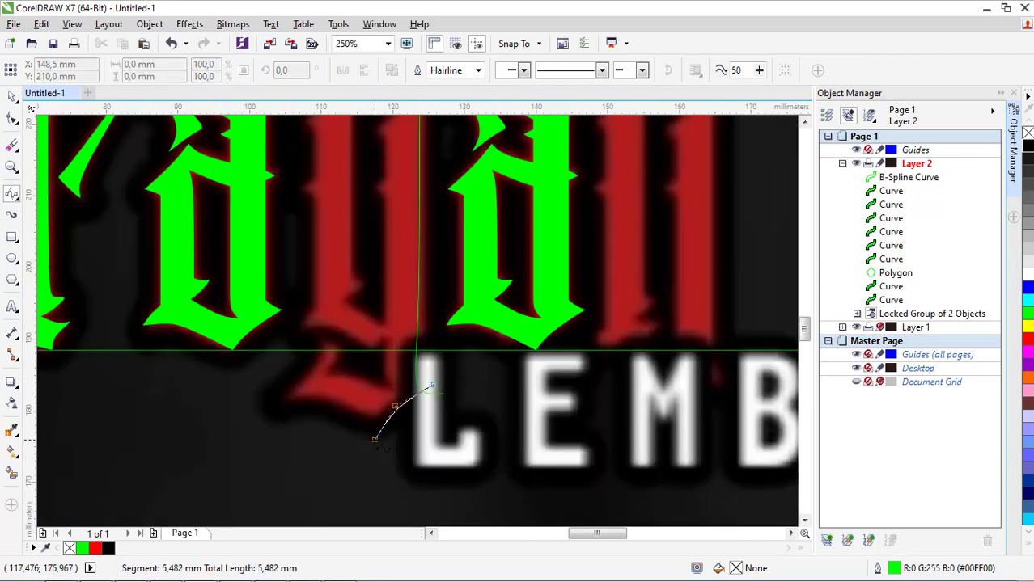
pyautogui.doubleClick(368, 446)
# Step: Draw an arched B-Spline about 18.4 mm wide along the underside of the g's tail
pyautogui.scroll(-1, 451, 348)
pyautogui.scroll(1, 512, 326)
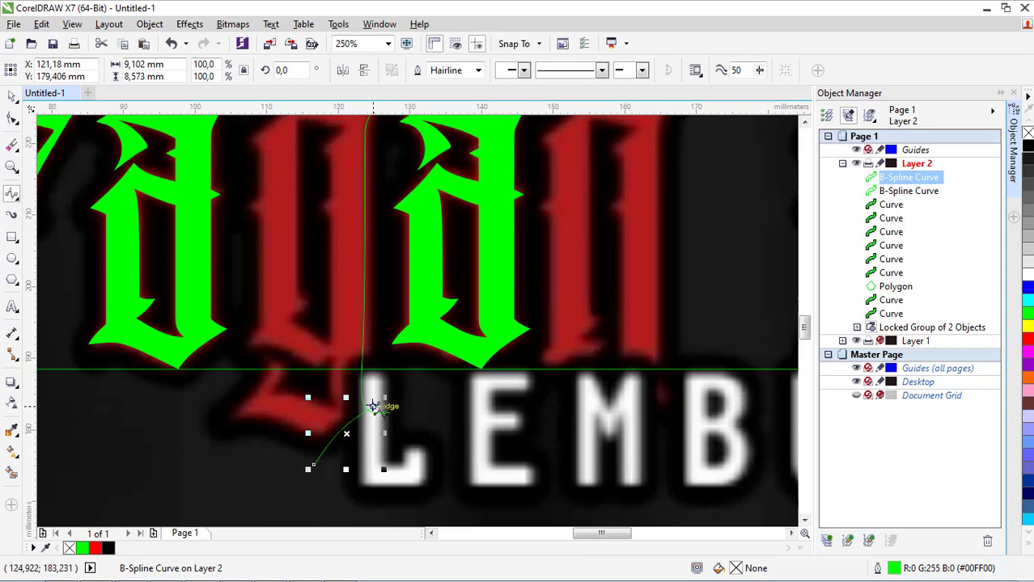
pyautogui.click(350, 451)
pyautogui.click(287, 414)
pyautogui.click(240, 414)
pyautogui.doubleClick(217, 430)
pyautogui.scroll(1, 227, 409)
pyautogui.click(208, 448)
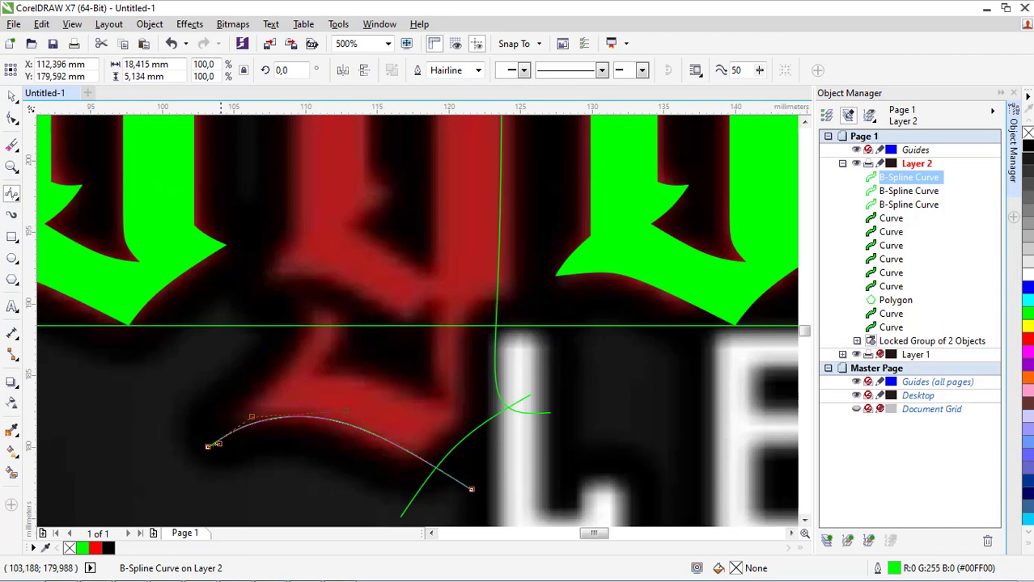
pyautogui.press('Escape')
pyautogui.click(212, 460)
pyautogui.doubleClick(292, 369)
pyautogui.hotkey('ctrl', 'z')
# Step: Draw a B-Spline down the left edge of the g's tail, crossing the underside curve at the tail's tip
pyautogui.click(303, 288)
pyautogui.click(305, 351)
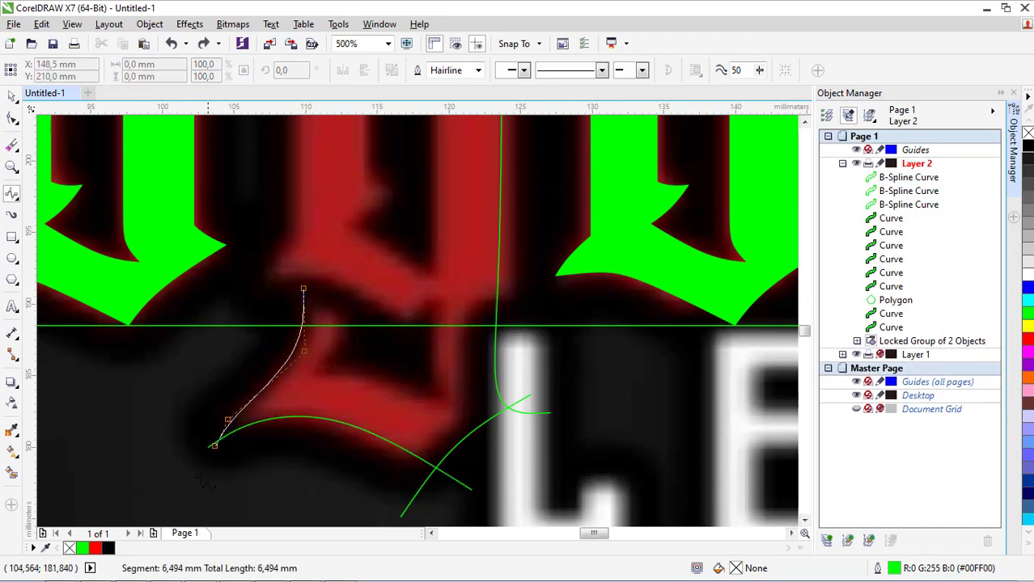
pyautogui.click(228, 420)
pyautogui.doubleClick(201, 491)
# Step: Trace the top edge and the inner side of the tail's short upward hook with two B-Splines
pyautogui.moveTo(278, 289); pyautogui.dragTo(295, 312)
pyautogui.click(291, 320)
pyautogui.click(355, 340)
pyautogui.doubleClick(370, 371)
pyautogui.click(358, 348)
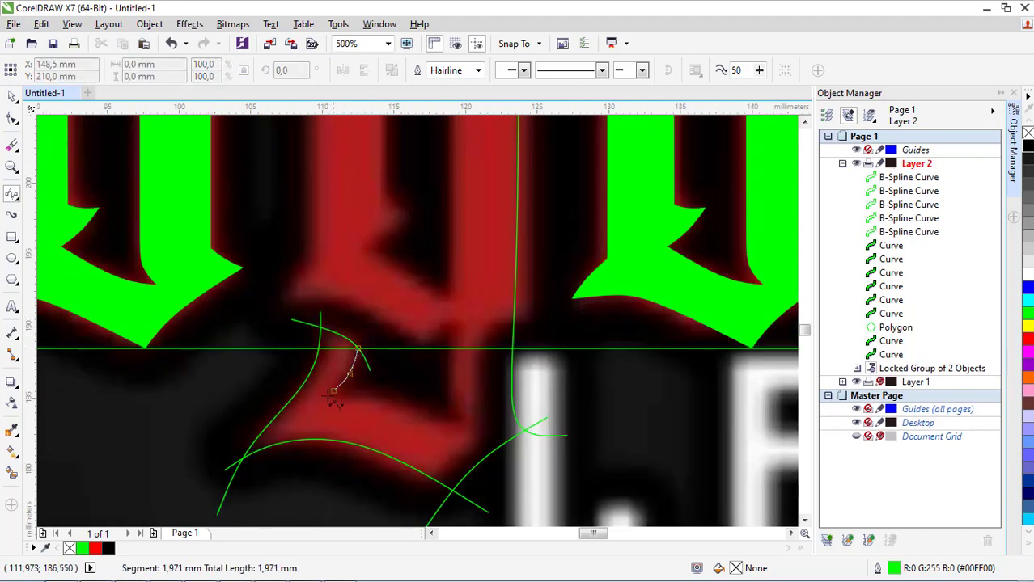
pyautogui.click(349, 377)
pyautogui.doubleClick(324, 403)
# Step: Draw a B-Spline about 10.8 mm wide along the upper edge of the tail's bottom stroke
pyautogui.click(312, 392)
pyautogui.click(384, 392)
pyautogui.doubleClick(468, 433)
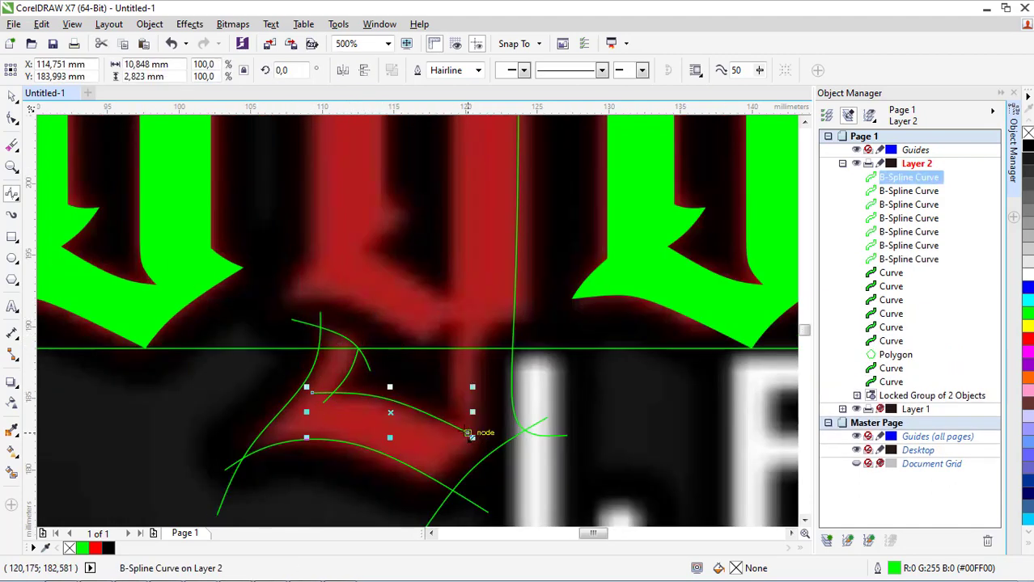
# Step: Draw a straight vertical B-Spline about 37 mm long up the inner left edge of the g's stem
pyautogui.scroll(-1, 452, 433)
pyautogui.click(449, 438)
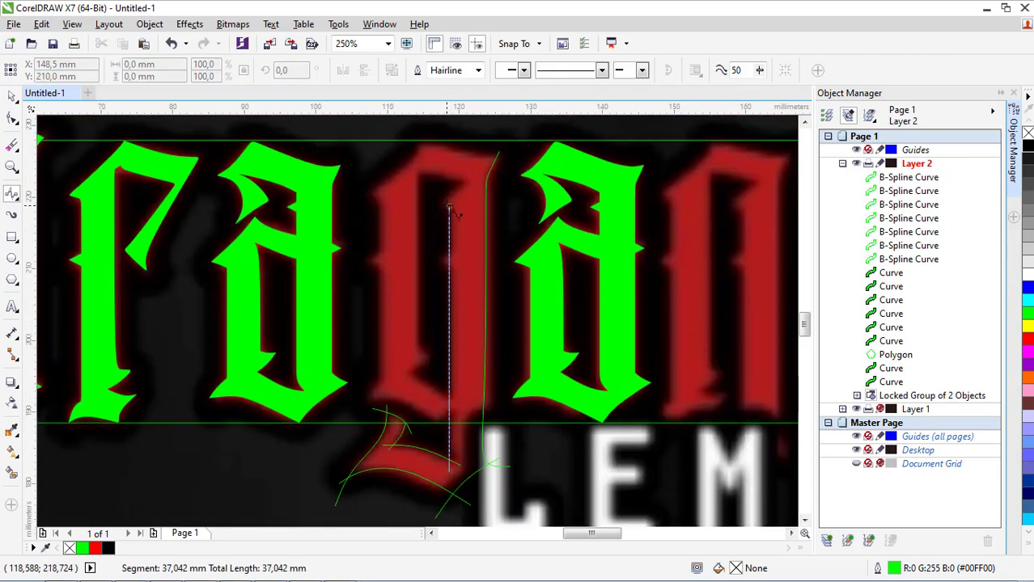
pyautogui.doubleClick(449, 209)
# Step: Trace the pointed spur at the upper inner edge of the g's stem with two crossing B-Splines, the second about 3.9 mm wide
pyautogui.scroll(4, 450, 209)
pyautogui.moveTo(451, 223); pyautogui.dragTo(460, 223)
pyautogui.scroll(-1, 457, 333)
pyautogui.press('space')
pyautogui.scroll(1, 494, 215)
pyautogui.press('Escape')
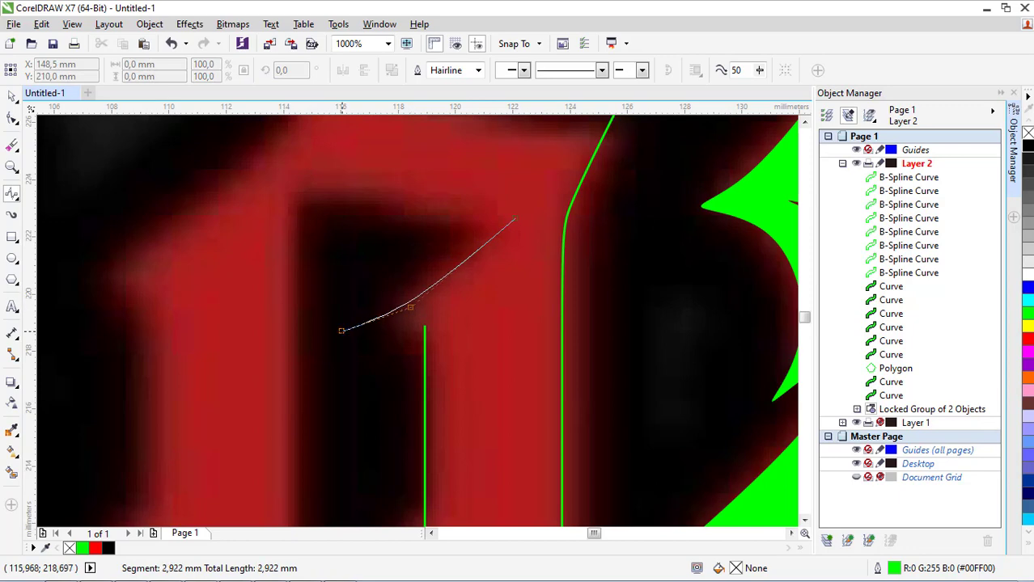
pyautogui.doubleClick(338, 330)
pyautogui.click(338, 304)
pyautogui.doubleClick(453, 382)
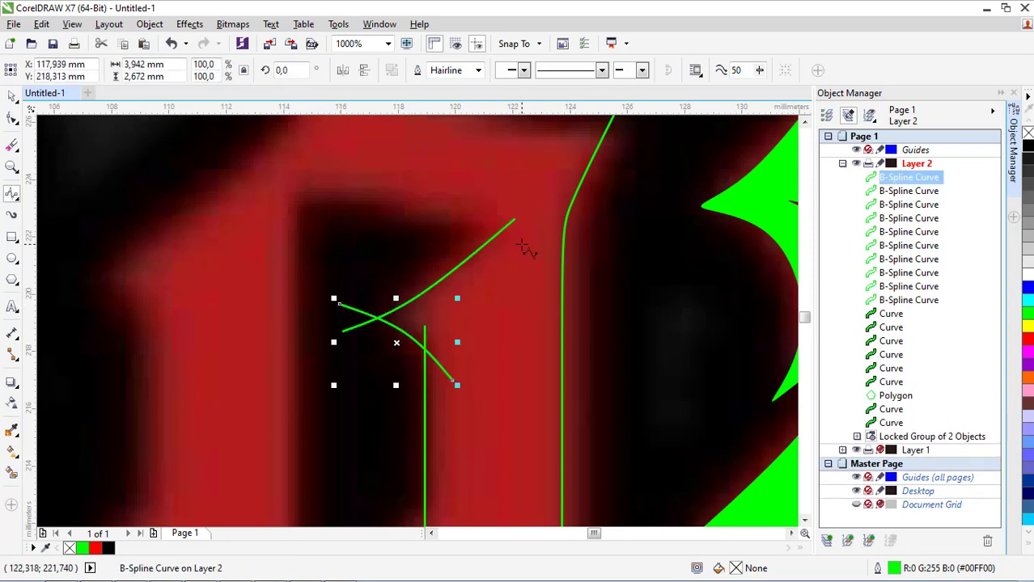
# Step: Draw a B-Spline about 9.6 mm wide under the g's top stroke and a vertical one about 27 mm long along the counter's left edge
pyautogui.scroll(-1, 526, 238)
pyautogui.click(518, 241)
pyautogui.doubleClick(385, 216)
pyautogui.scroll(-1, 388, 212)
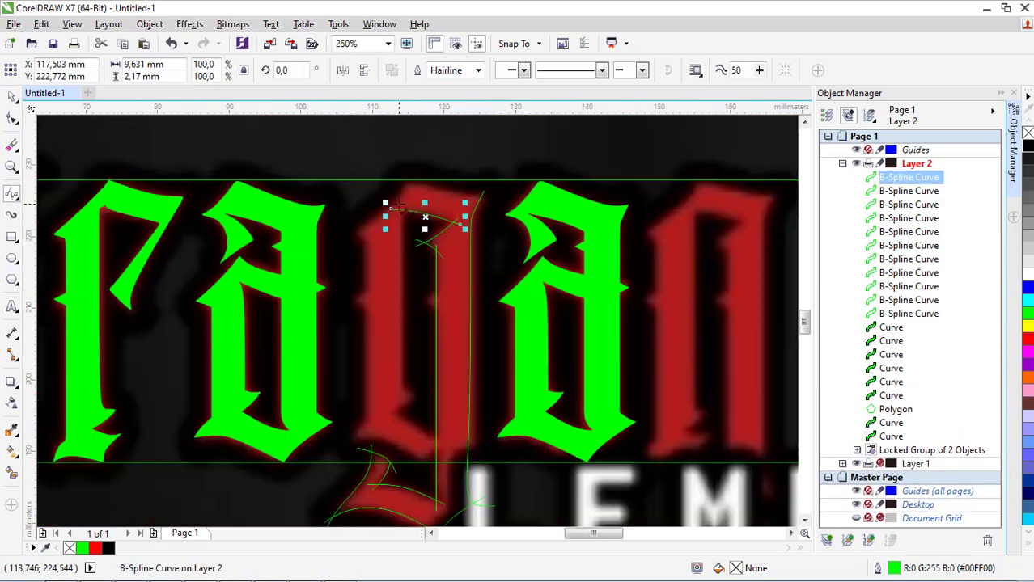
pyautogui.click(401, 203)
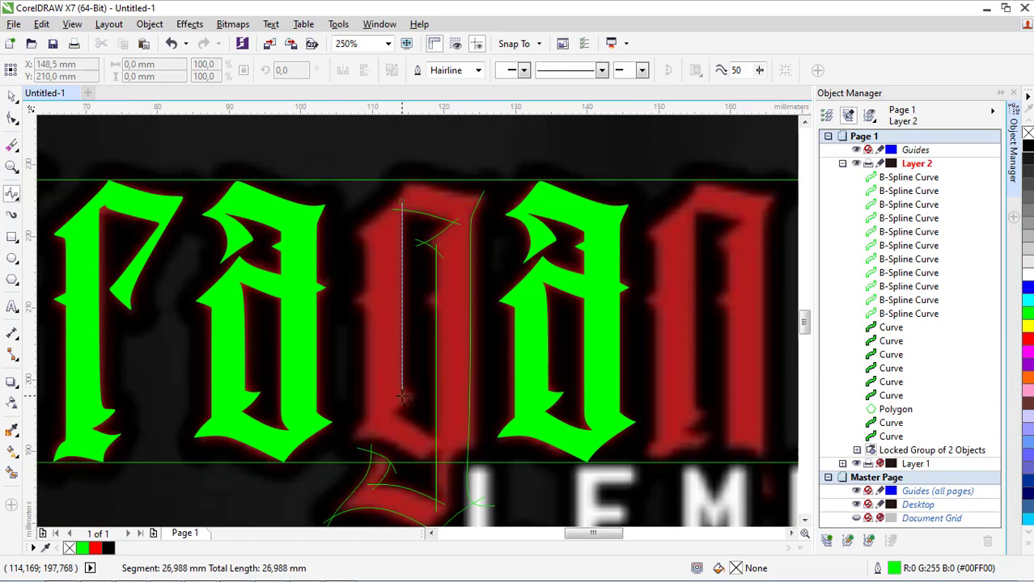
pyautogui.doubleClick(401, 396)
# Step: Trace the small spur at the lower left of the g's counter with two crossing B-Splines, the second about 4.6 mm wide
pyautogui.click(393, 381)
pyautogui.scroll(1, 404, 388)
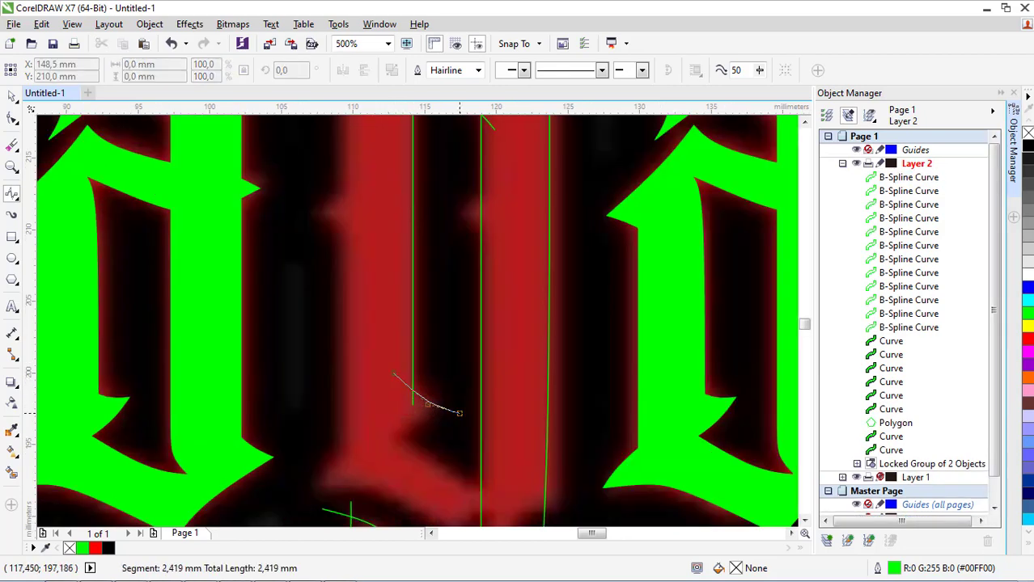
pyautogui.doubleClick(458, 413)
pyautogui.click(446, 395)
pyautogui.doubleClick(382, 438)
pyautogui.scroll(-1, 437, 336)
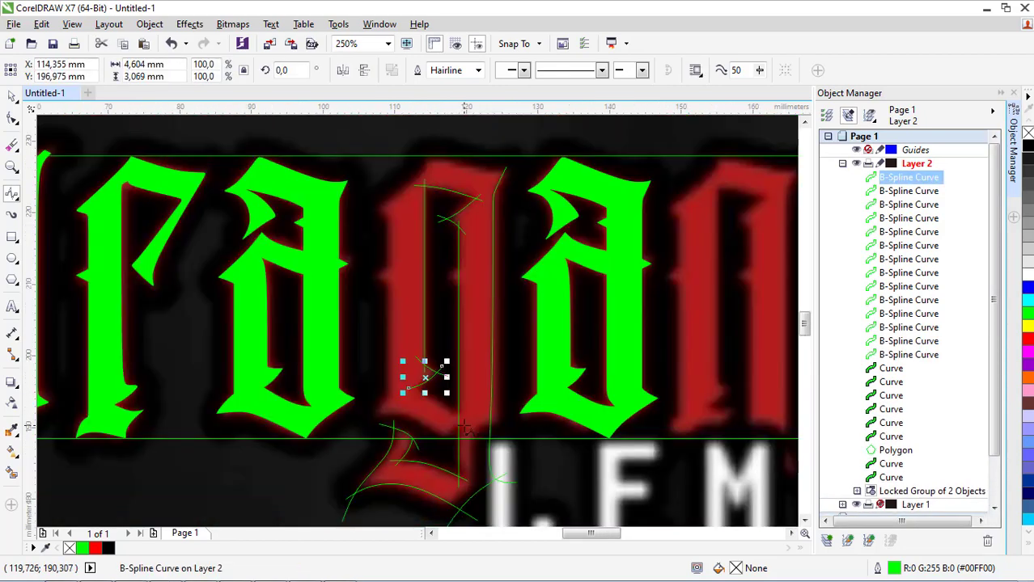
# Step: Trace the upper edge of the bowl's bottom stroke with a B-Spline about 8.4 mm wide, and its underside with a curved B-Spline
pyautogui.scroll(1, 464, 422)
pyautogui.click(467, 415)
pyautogui.doubleClick(346, 335)
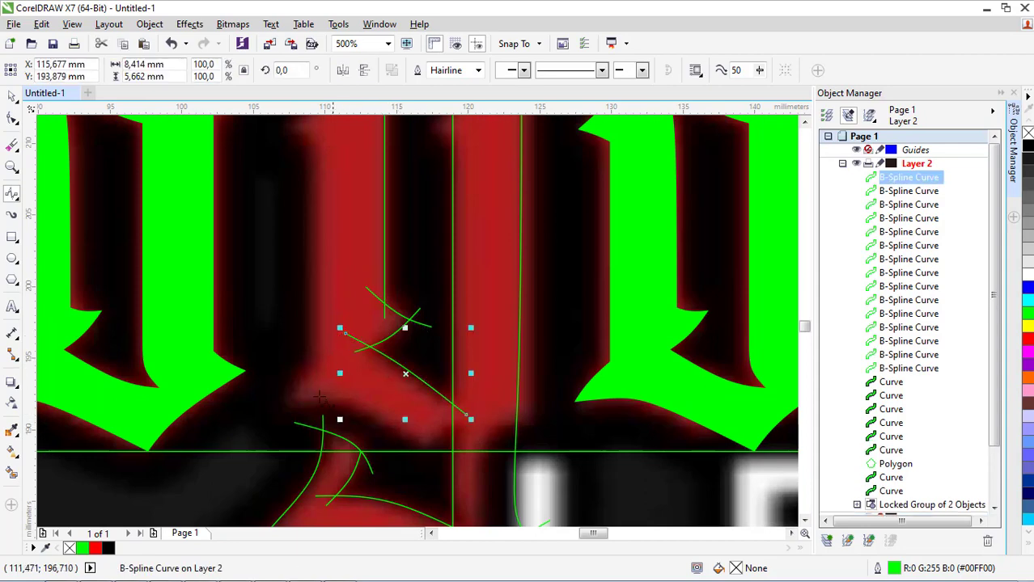
pyautogui.click(262, 409)
pyautogui.click(326, 396)
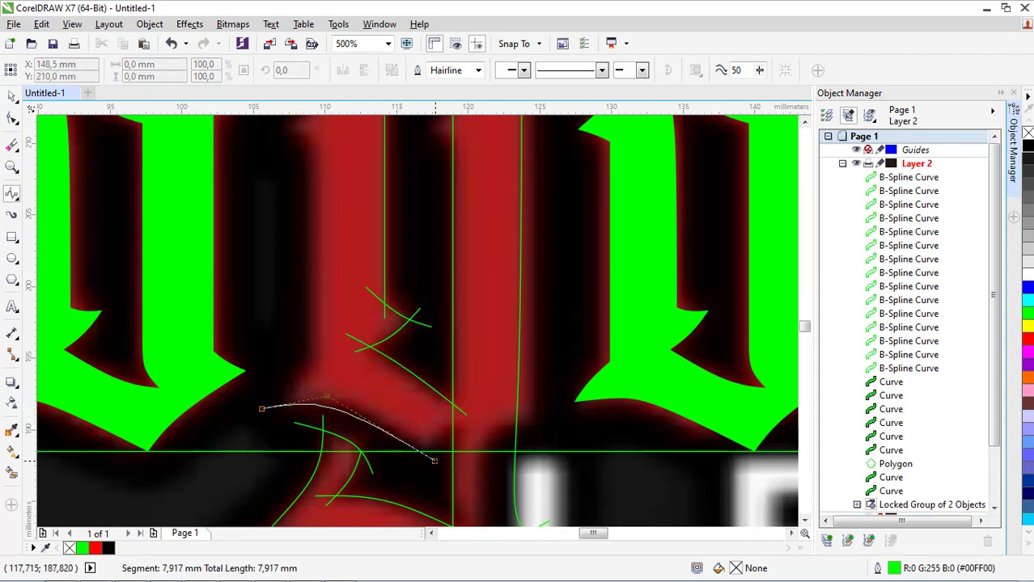
pyautogui.doubleClick(435, 460)
# Step: Draw a B-Spline about 4 mm wide from the bowl's bottom tip into the stem, and one about 4.9 mm wide along the bowl's lower-left corner
pyautogui.click(422, 451)
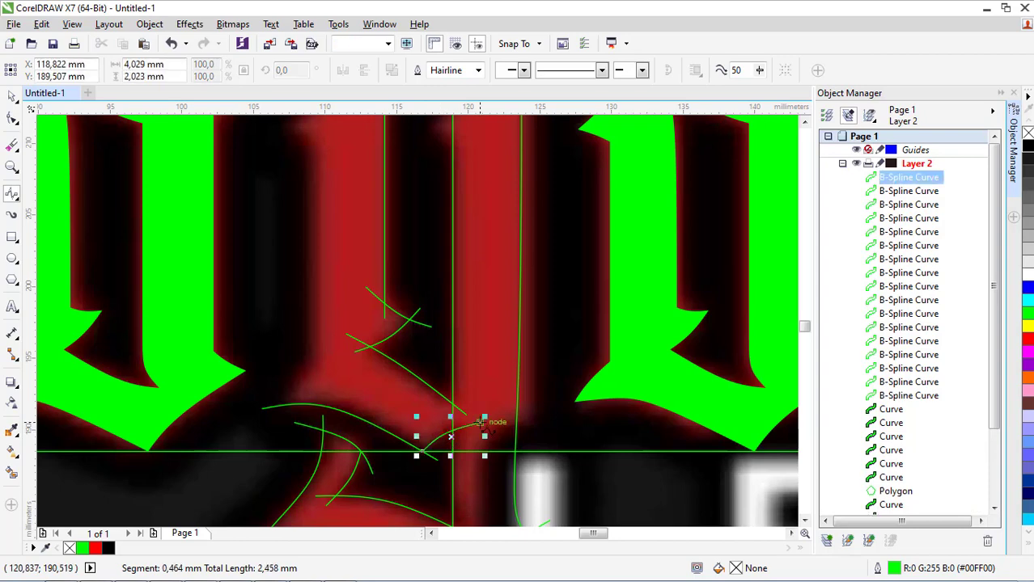
pyautogui.doubleClick(479, 423)
pyautogui.scroll(-2, 431, 398)
pyautogui.scroll(1, 413, 362)
pyautogui.click(394, 474)
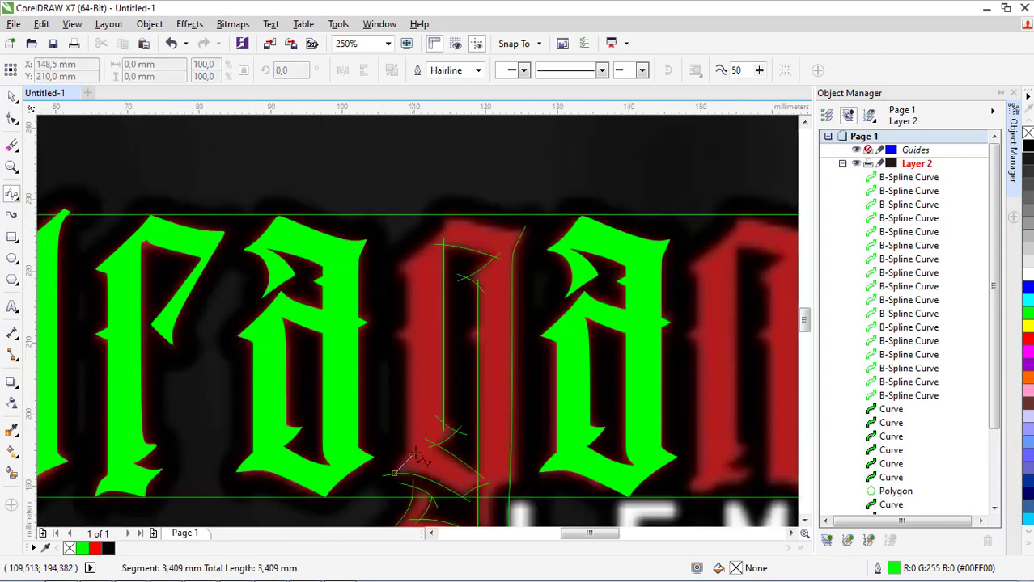
pyautogui.scroll(2, 405, 455)
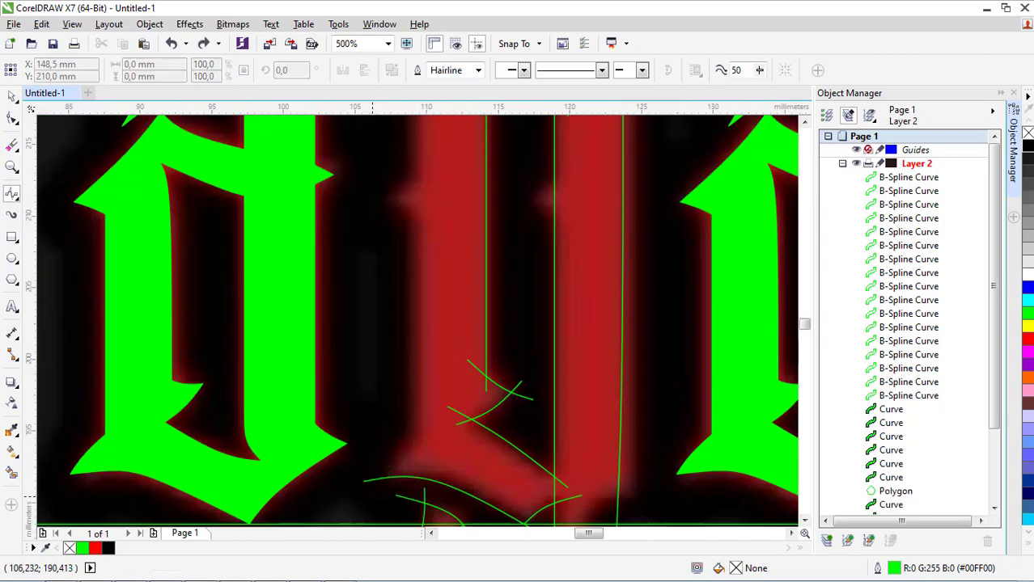
pyautogui.doubleClick(443, 423)
pyautogui.scroll(-1, 409, 456)
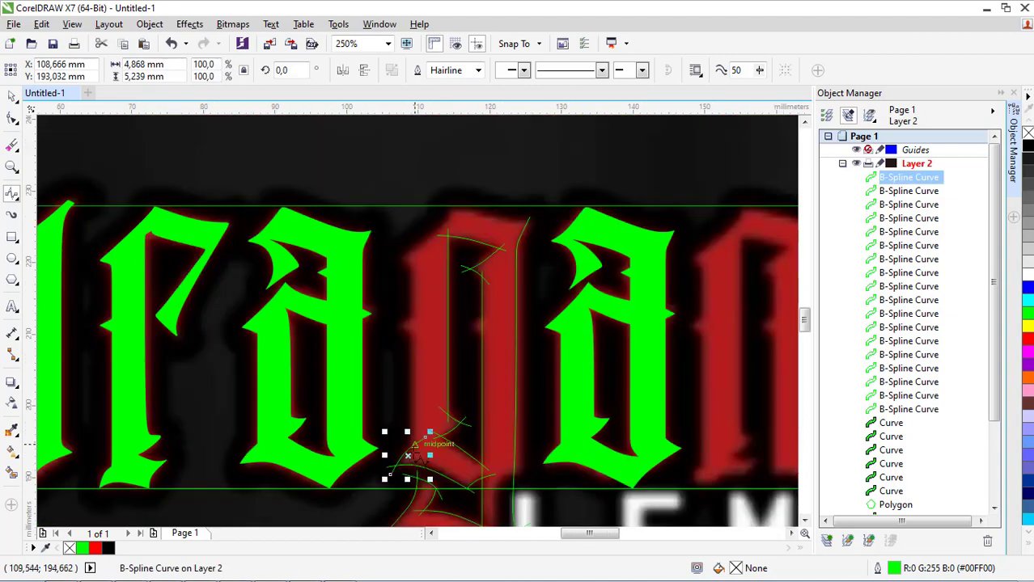
# Step: Trace the g's outer left edge with a vertical B-Spline about 19.5 mm long, continued by a curve out to the upper-left corner
pyautogui.scroll(2, 414, 444)
pyautogui.click(411, 455)
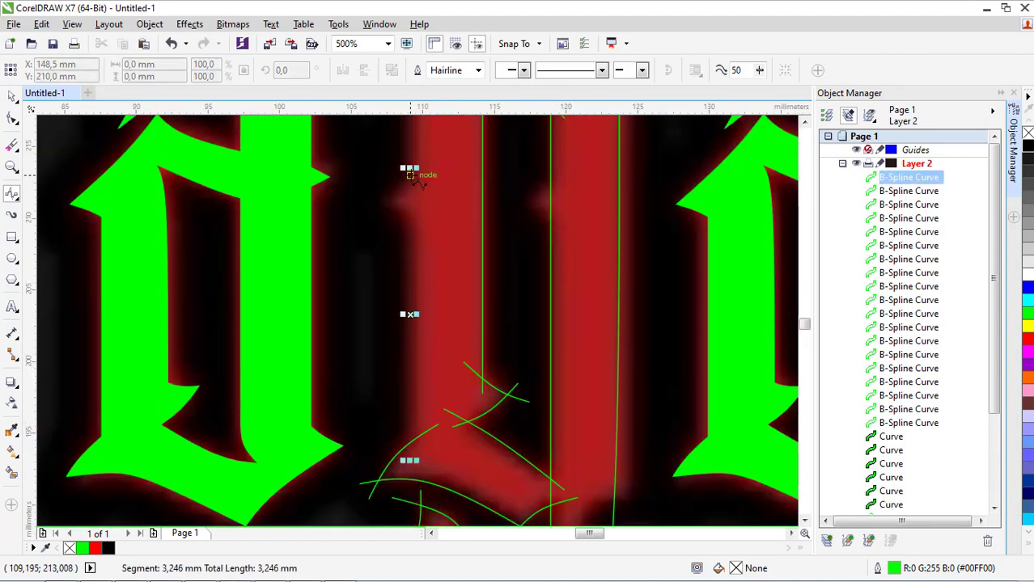
pyautogui.doubleClick(411, 177)
pyautogui.scroll(-2, 439, 330)
pyautogui.scroll(3, 455, 409)
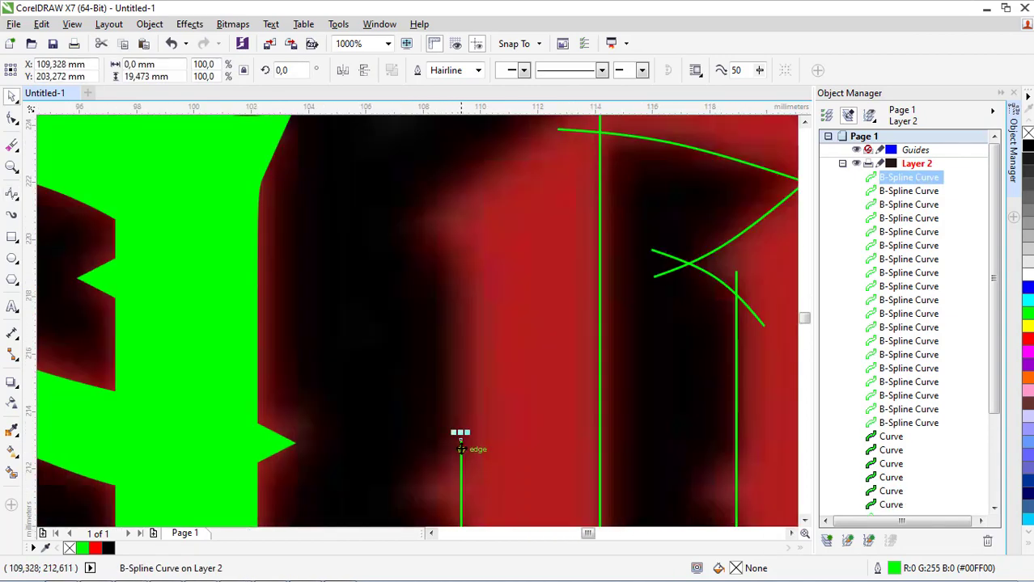
pyautogui.scroll(-1, 460, 448)
pyautogui.click(460, 438)
pyautogui.click(459, 345)
pyautogui.doubleClick(422, 336)
# Step: Trace the g's upper-left shoulder to above the guideline, and its top edge with a B-Spline about 13 mm wide
pyautogui.click(421, 337)
pyautogui.click(484, 305)
pyautogui.click(536, 243)
pyautogui.doubleClick(538, 204)
pyautogui.click(536, 228)
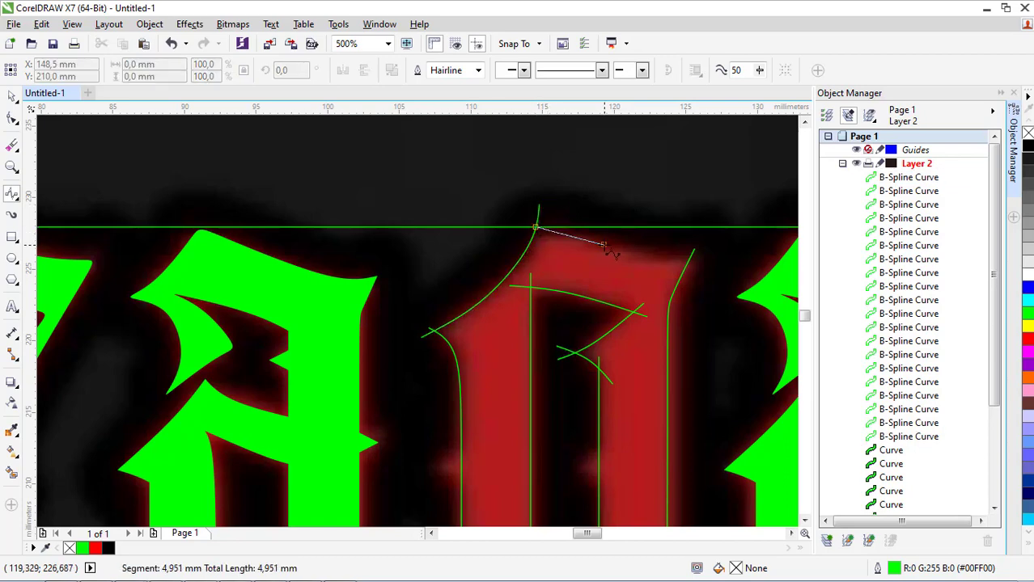
pyautogui.doubleClick(724, 249)
pyautogui.scroll(-3, 576, 263)
# Step: Select all the B-Splines outlining the g and group them
pyautogui.scroll(2, 613, 288)
pyautogui.press('space')
pyautogui.scroll(-1, 504, 339)
pyautogui.scroll(1, 495, 324)
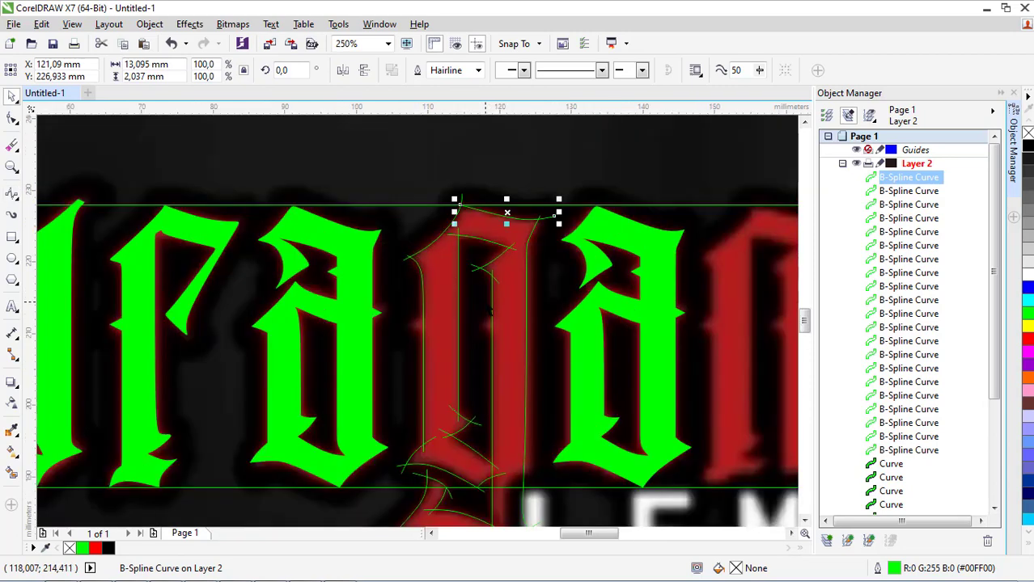
pyautogui.scroll(-1, 489, 313)
pyautogui.scroll(1, 489, 314)
pyautogui.scroll(-1, 493, 319)
pyautogui.moveTo(534, 506); pyautogui.dragTo(439, 233)
pyautogui.moveTo(488, 281); pyautogui.dragTo(465, 298)
pyautogui.hotkey('ctrl', 'z')
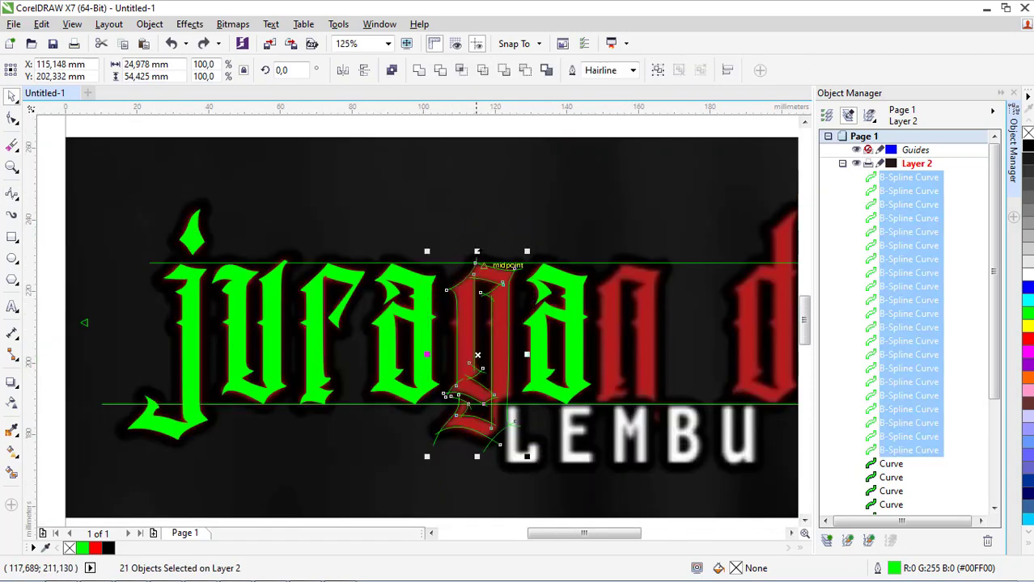
pyautogui.scroll(1, 501, 281)
pyautogui.click(658, 70)
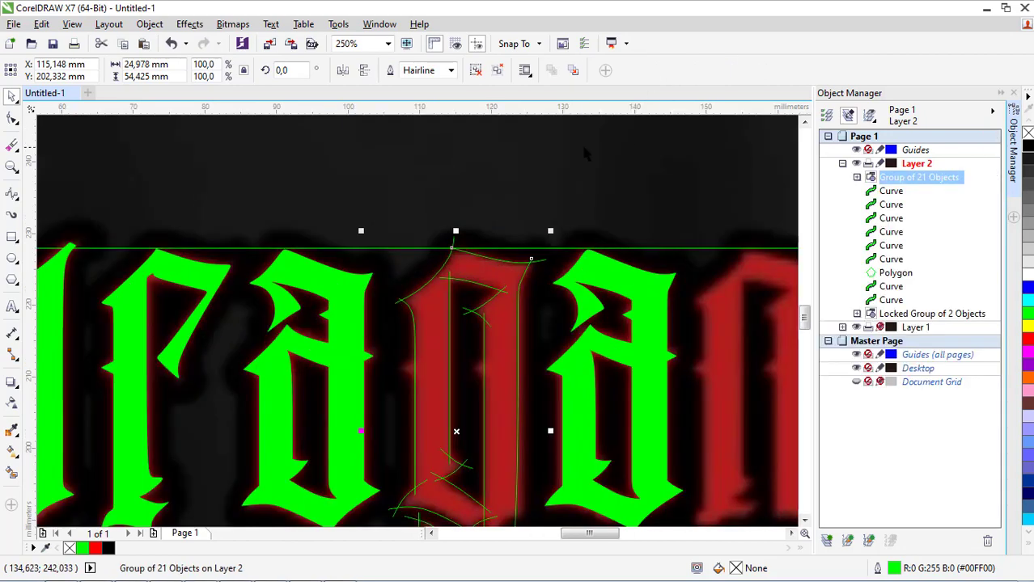
pyautogui.press('Escape')
# Step: Smart Fill the g's body, its tail below the guideline and the small upward hook in green
pyautogui.click(13, 472)
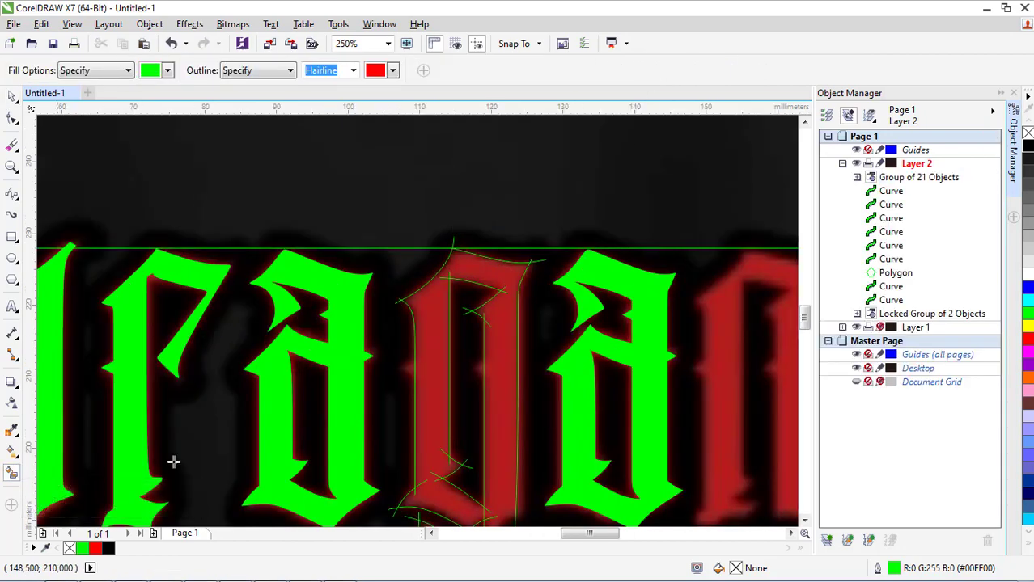
pyautogui.scroll(1, 453, 330)
pyautogui.click(421, 323)
pyautogui.scroll(-2, 420, 323)
pyautogui.scroll(2, 461, 388)
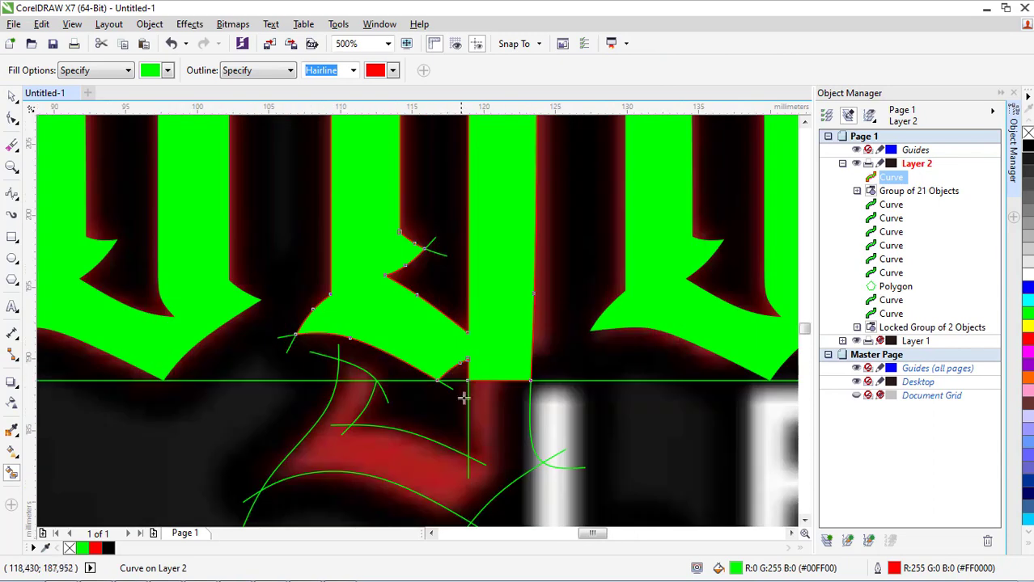
pyautogui.click(463, 435)
pyautogui.click(371, 369)
# Step: Select the three filled pieces of the g and merge them into a single curve
pyautogui.press('space')
pyautogui.scroll(-2, 438, 422)
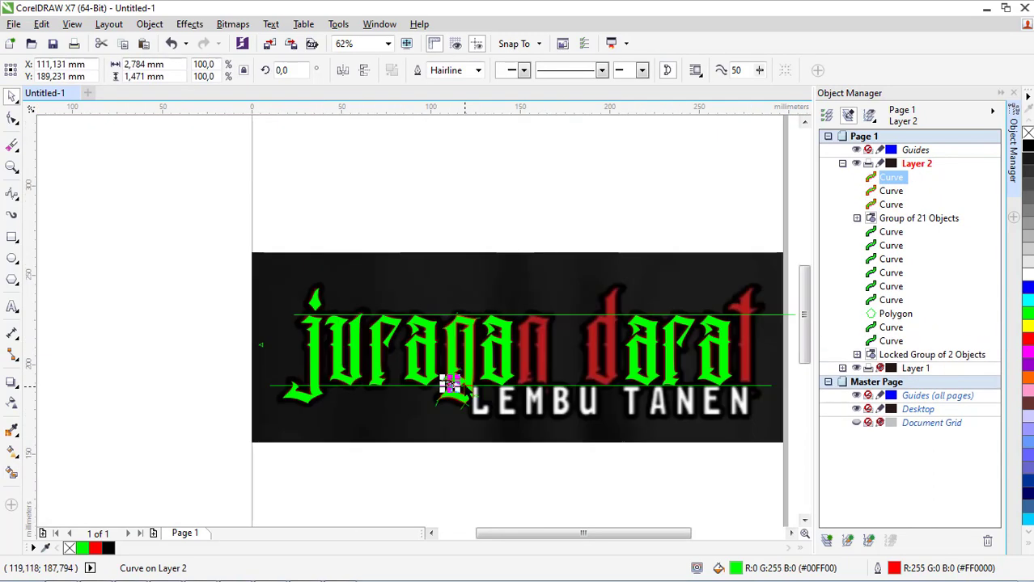
pyautogui.scroll(1, 466, 344)
pyautogui.keyDown('shift'); pyautogui.click(890, 205); pyautogui.keyUp('shift')
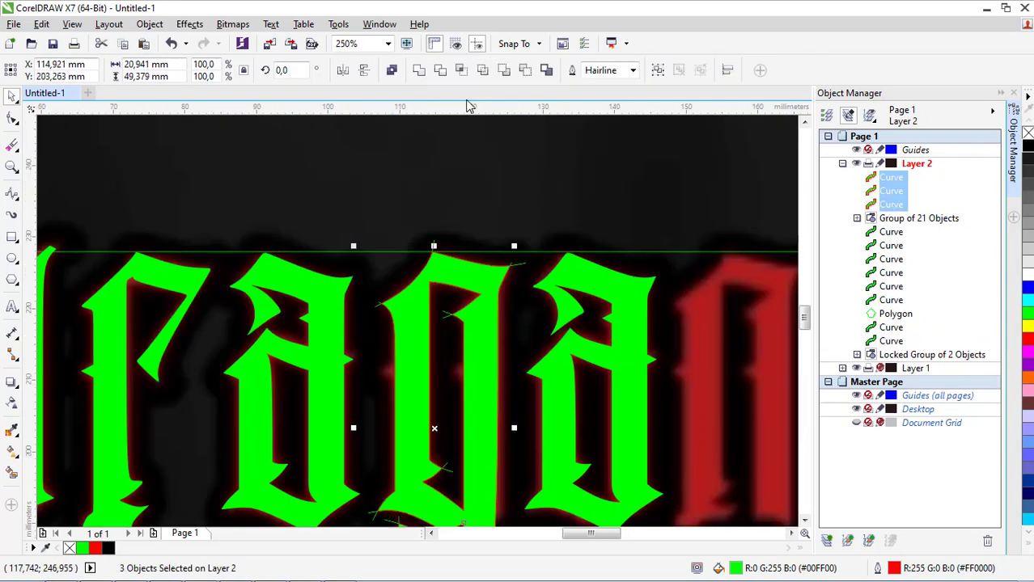
pyautogui.hotkey('ctrl', 'l')
# Step: Delete the group of B-Spline construction lines from the finished g
pyautogui.click(898, 190)
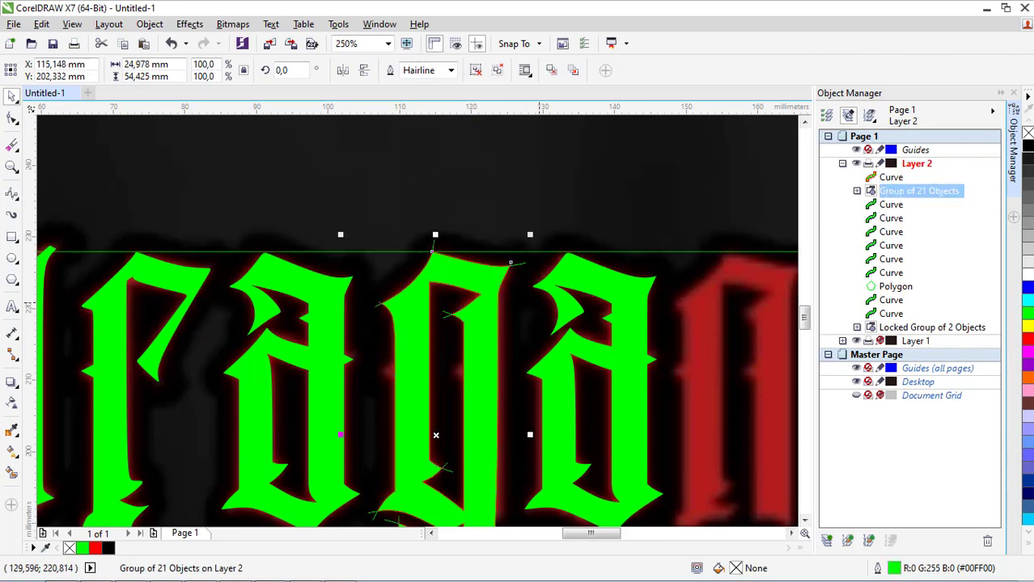
pyautogui.hotkey('ctrl', 'l')
pyautogui.scroll(-1, 400, 320)
pyautogui.scroll(1, 404, 321)
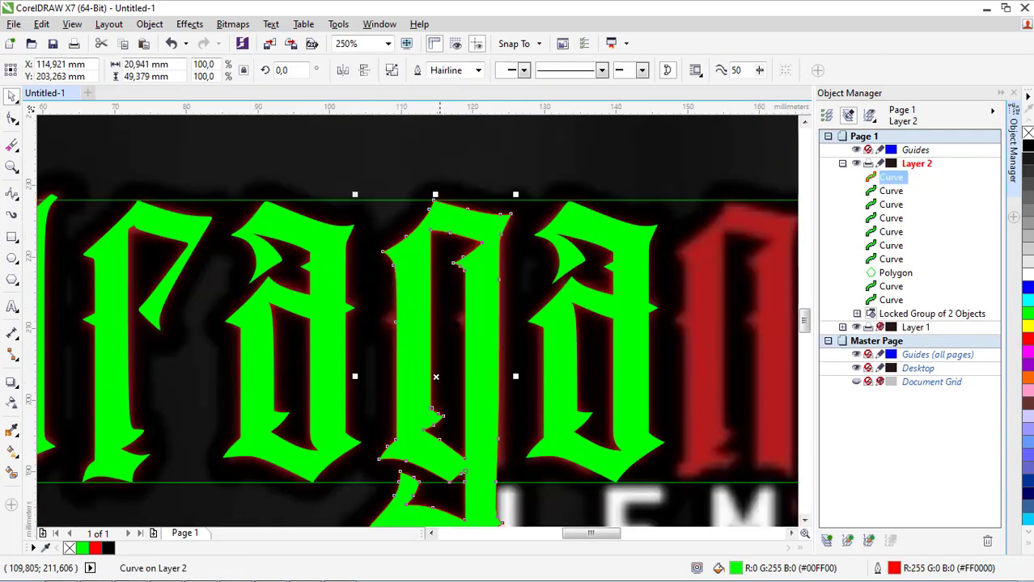
# Step: Copy the spare triangle onto the g's outer left edge and make a second copy for the stem's inner edge
pyautogui.scroll(-1, 396, 322)
pyautogui.moveTo(93, 335); pyautogui.dragTo(44, 301)
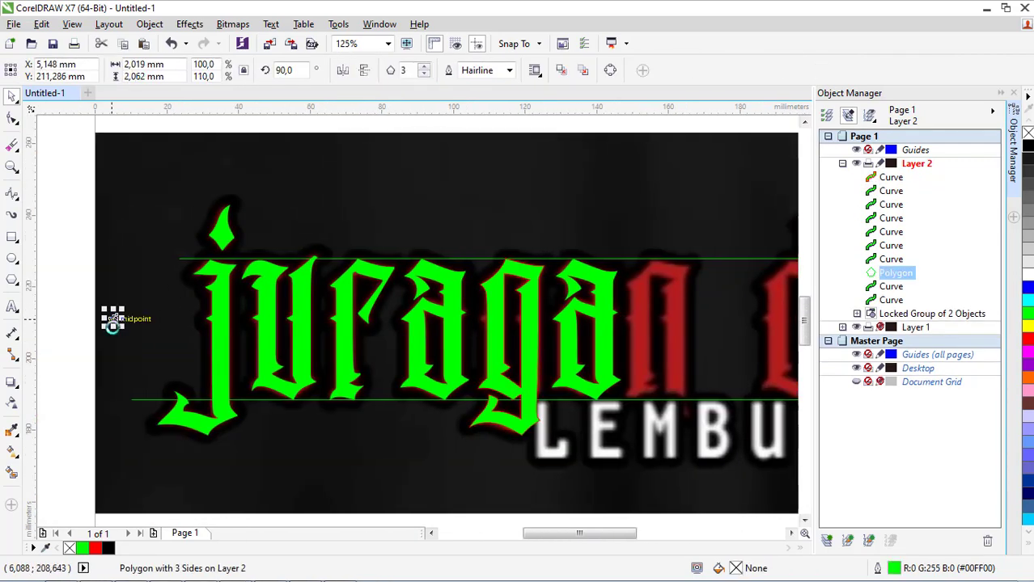
pyautogui.press('+')
pyautogui.moveTo(115, 322); pyautogui.dragTo(484, 341)
pyautogui.scroll(3, 475, 318)
pyautogui.scroll(-1, 487, 340)
pyautogui.hotkey('ctrl', 'd')
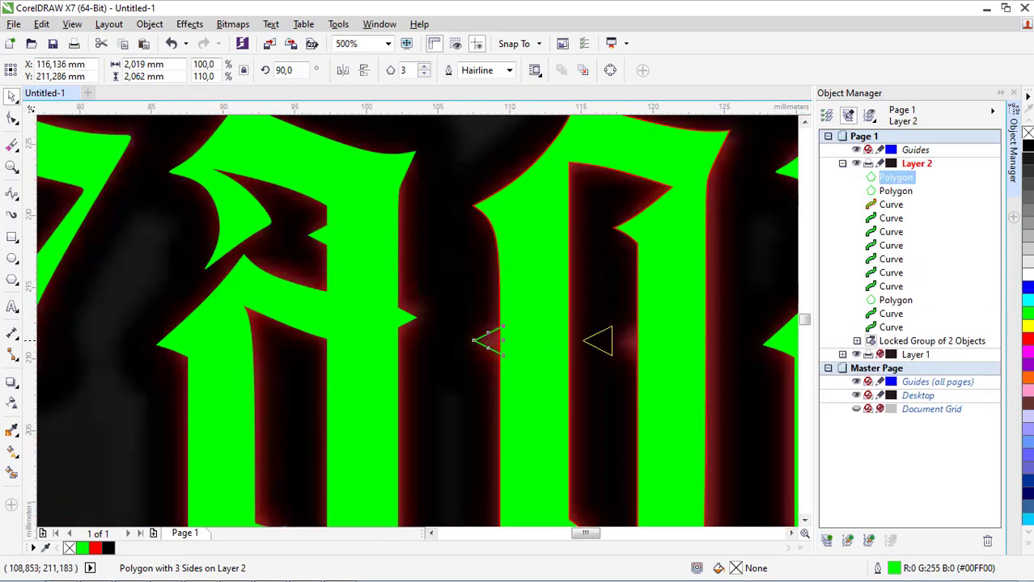
# Step: Weld the two triangular spurs to the g's shape
pyautogui.scroll(-1, 616, 362)
pyautogui.moveTo(711, 412)
pyautogui.mouseDown()
pyautogui.moveTo(517, 315)
pyautogui.moveTo(698, 409)
pyautogui.mouseUp()
pyautogui.hotkey('ctrl', 'z')
pyautogui.click(420, 70)
pyautogui.keyDown('shift'); pyautogui.click(575, 314); pyautogui.keyUp('shift')
pyautogui.click(419, 70)
pyautogui.scroll(-2, 433, 277)
pyautogui.click(505, 401)
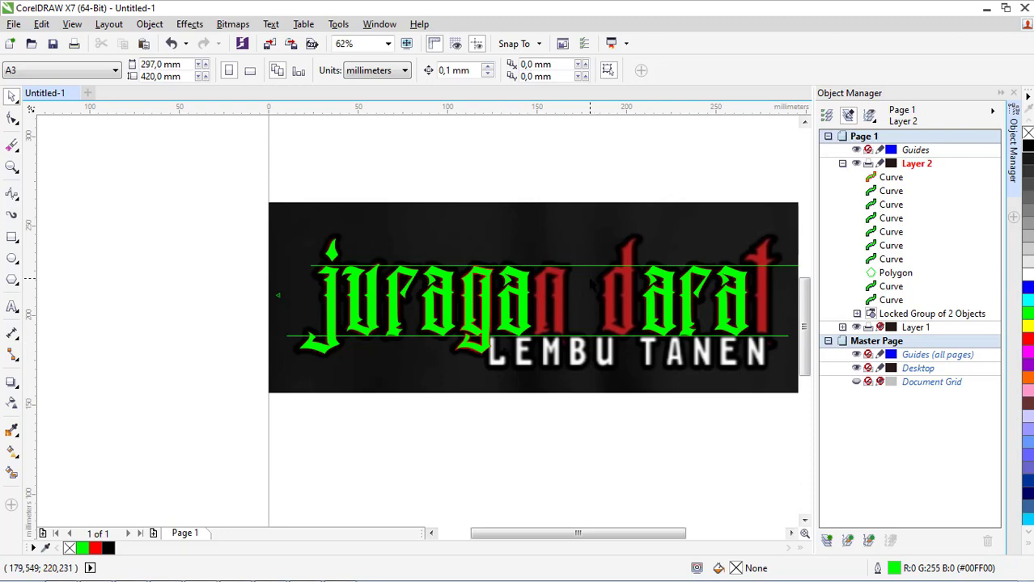
pyautogui.moveTo(547, 393); pyautogui.dragTo(282, 212)
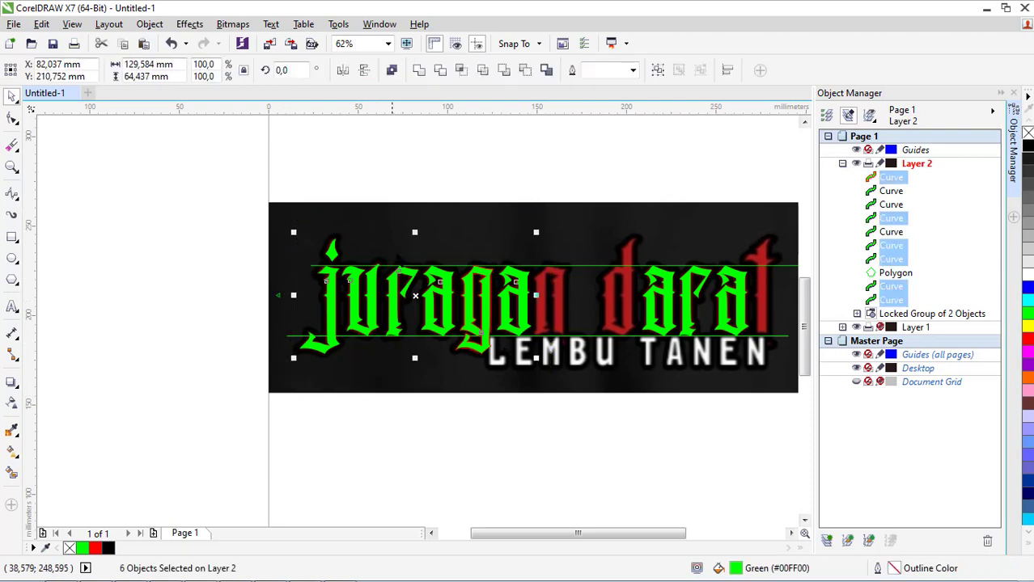
pyautogui.scroll(-1, 490, 353)
pyautogui.click(490, 353)
pyautogui.scroll(1, 466, 286)
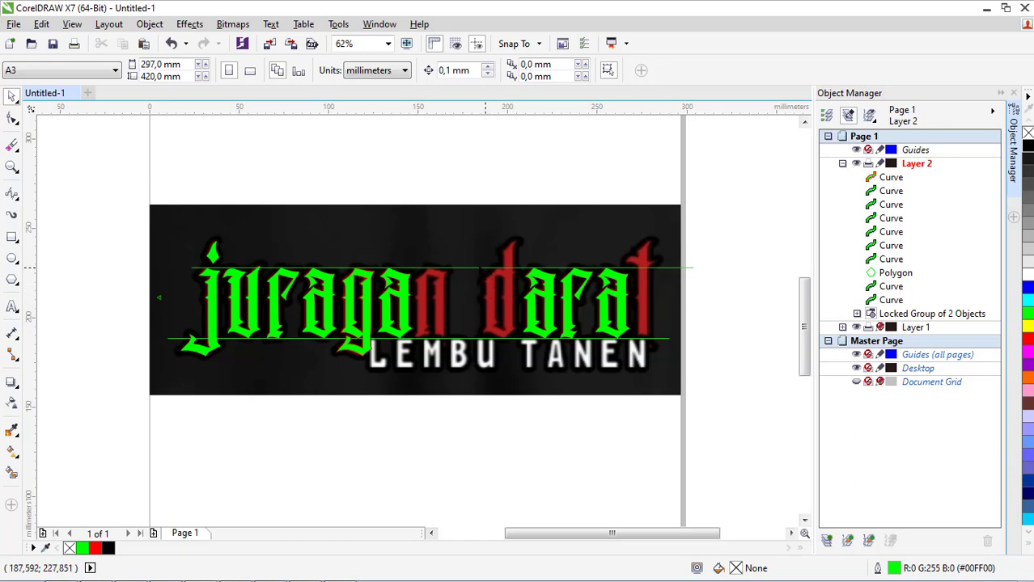
pyautogui.moveTo(174, 228); pyautogui.dragTo(654, 406)
pyautogui.click(449, 213)
pyautogui.moveTo(268, 416); pyautogui.dragTo(173, 409)
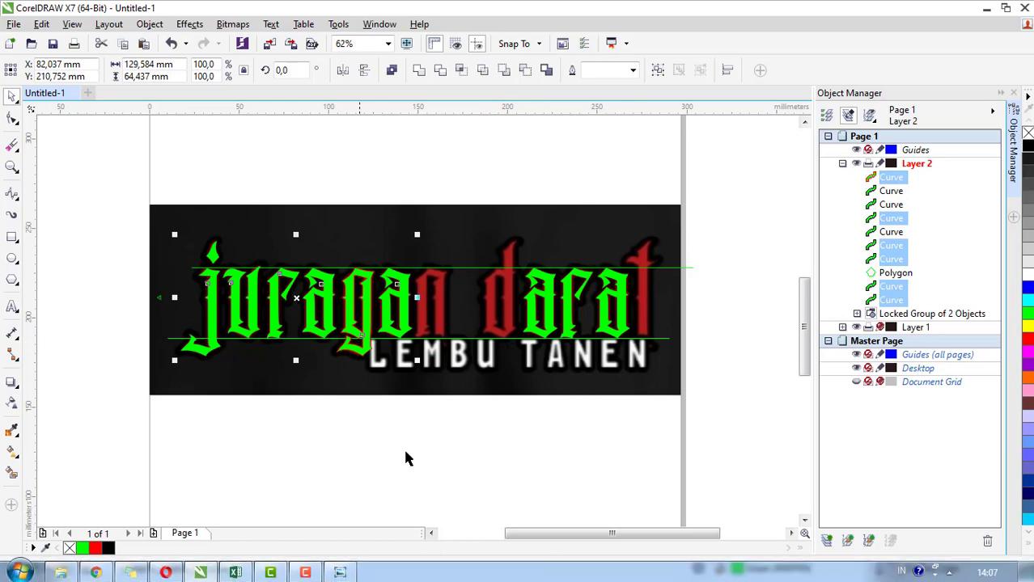
pyautogui.click(452, 374)
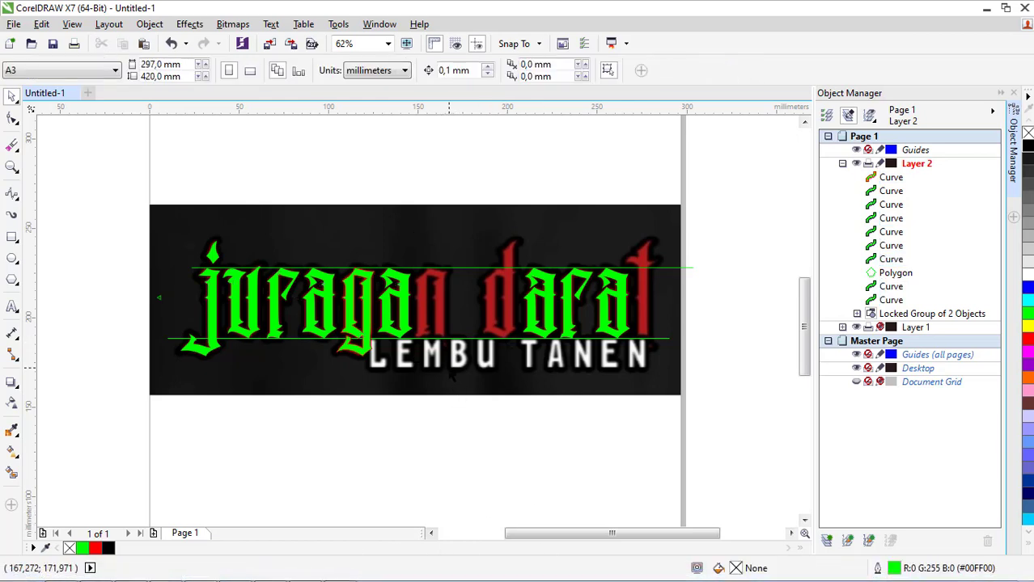
pyautogui.scroll(4, 435, 304)
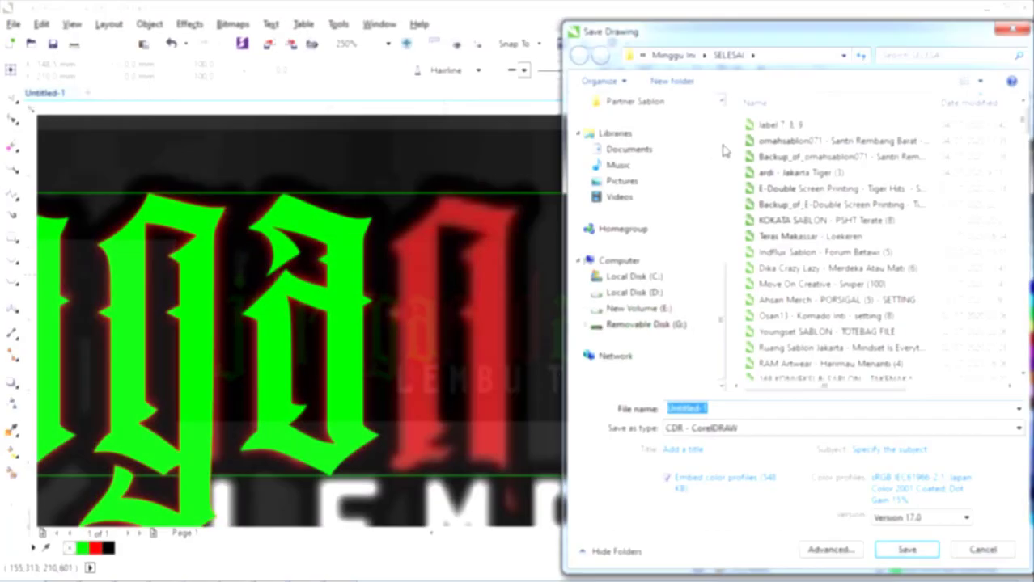
# Step: Save the drawing as "tracing 11.cdr" in the Pictures folder
pyautogui.click(623, 308)
pyautogui.press('Return')
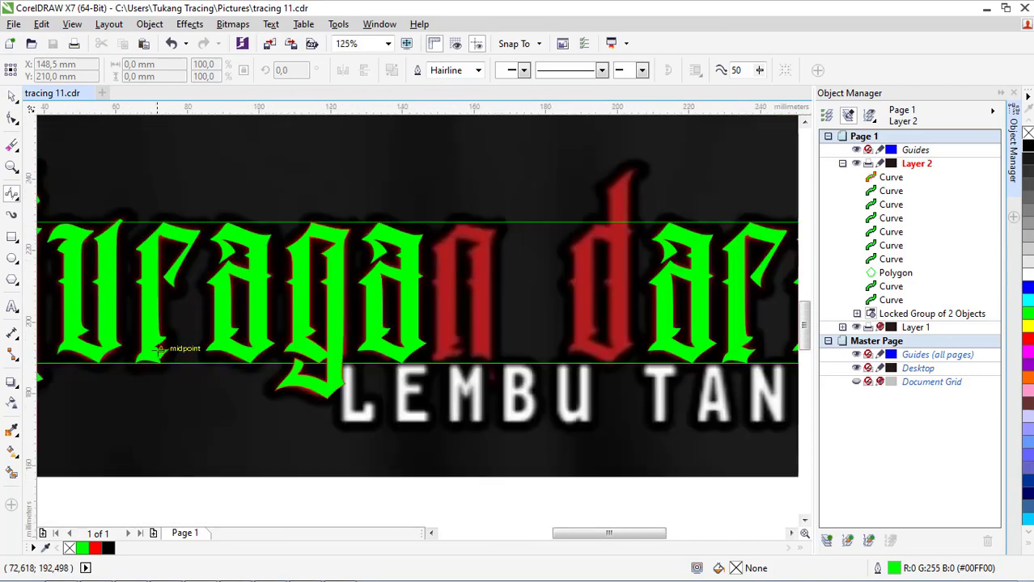
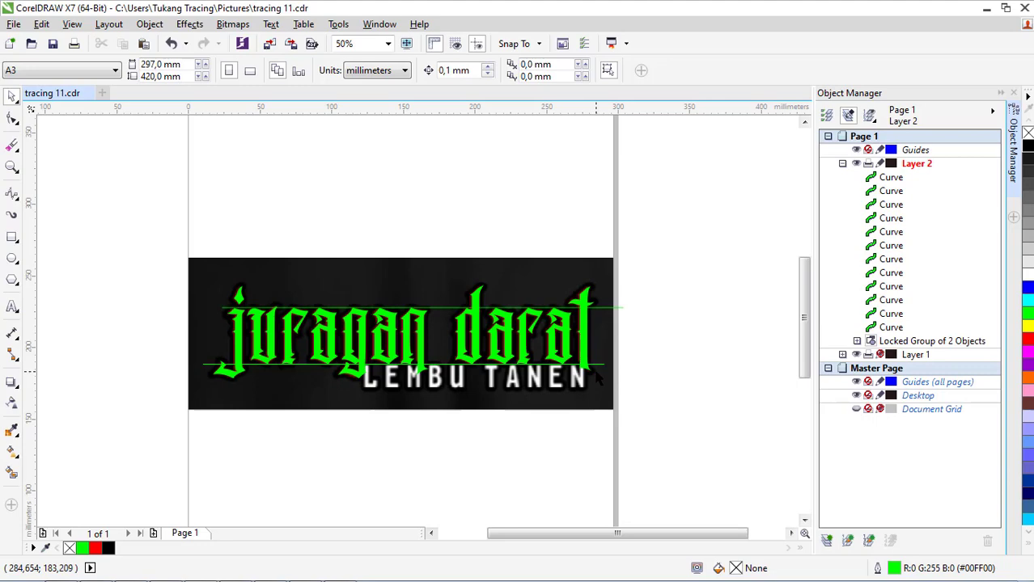
pyautogui.scroll(1, 436, 389)
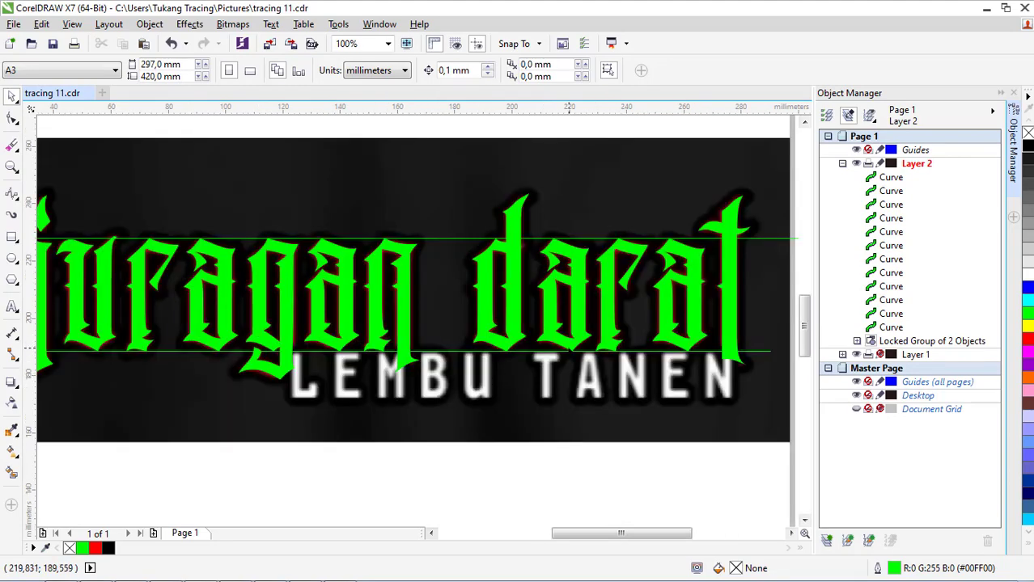
# Step: Move the twelve traced green letters off the reference to compare them with the original and undo the move
pyautogui.scroll(-1, 569, 348)
pyautogui.moveTo(680, 387); pyautogui.dragTo(254, 233)
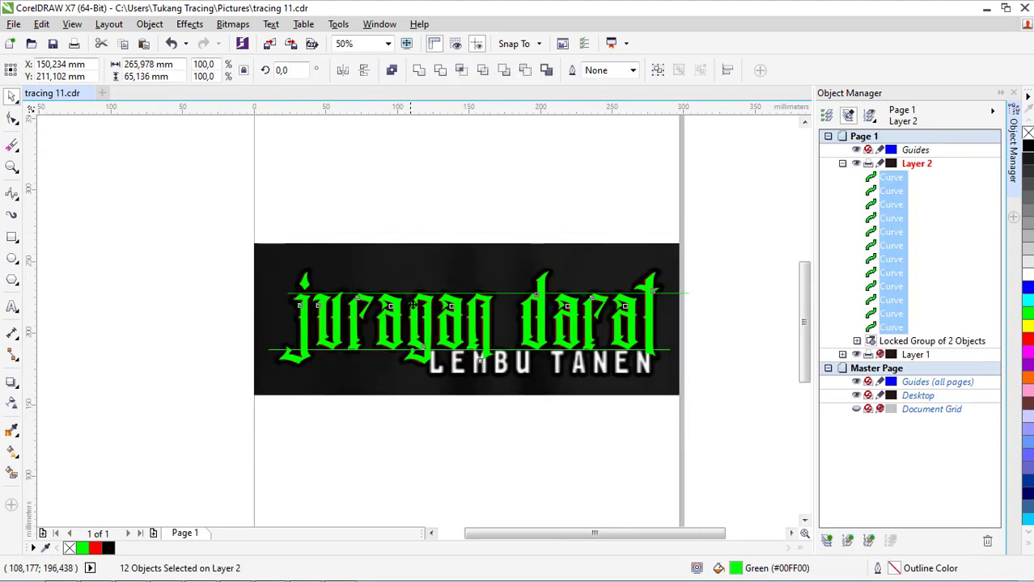
pyautogui.moveTo(408, 342); pyautogui.dragTo(410, 212)
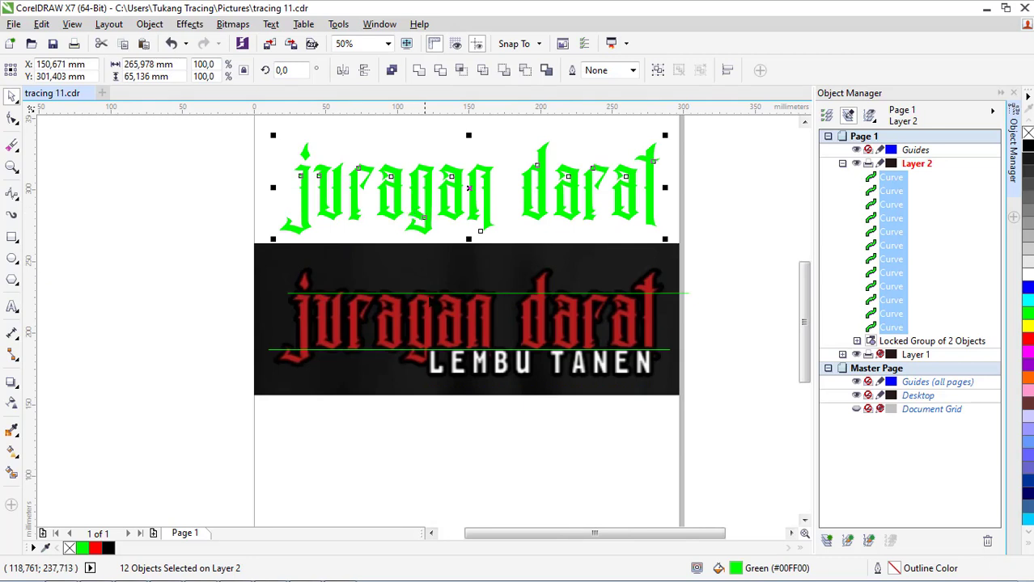
pyautogui.hotkey('ctrl', 'z')
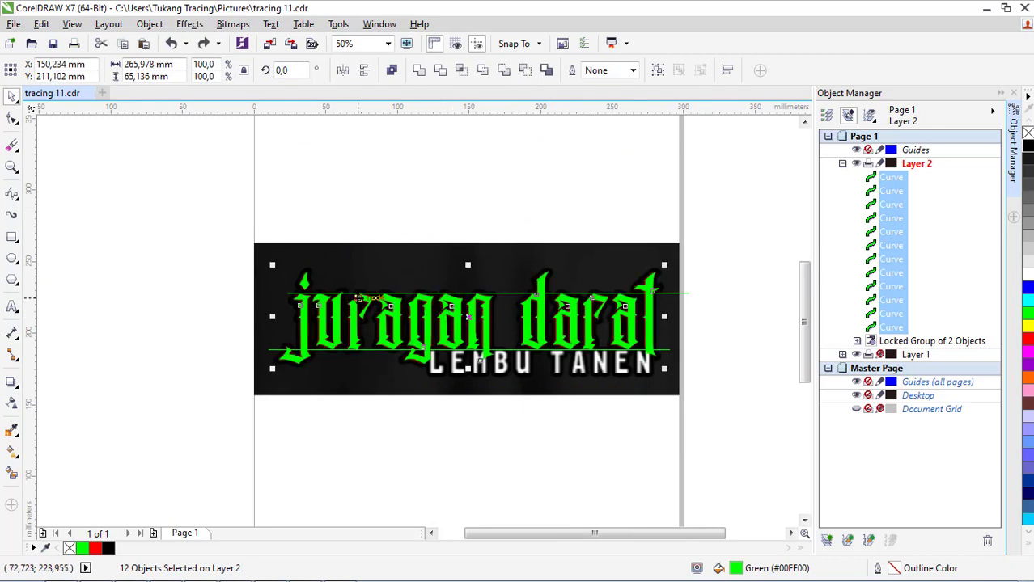
pyautogui.moveTo(250, 235); pyautogui.dragTo(671, 389)
pyautogui.click(533, 397)
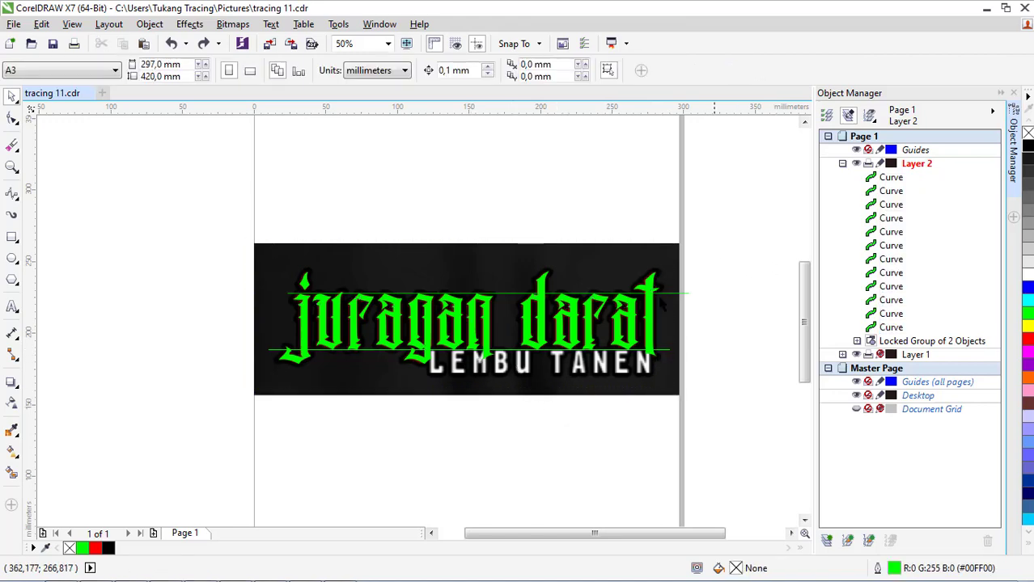
pyautogui.moveTo(397, 332); pyautogui.dragTo(198, 230)
pyautogui.scroll(1, 420, 339)
pyautogui.moveTo(436, 345); pyautogui.dragTo(385, 266)
pyautogui.hotkey('ctrl', 'z')
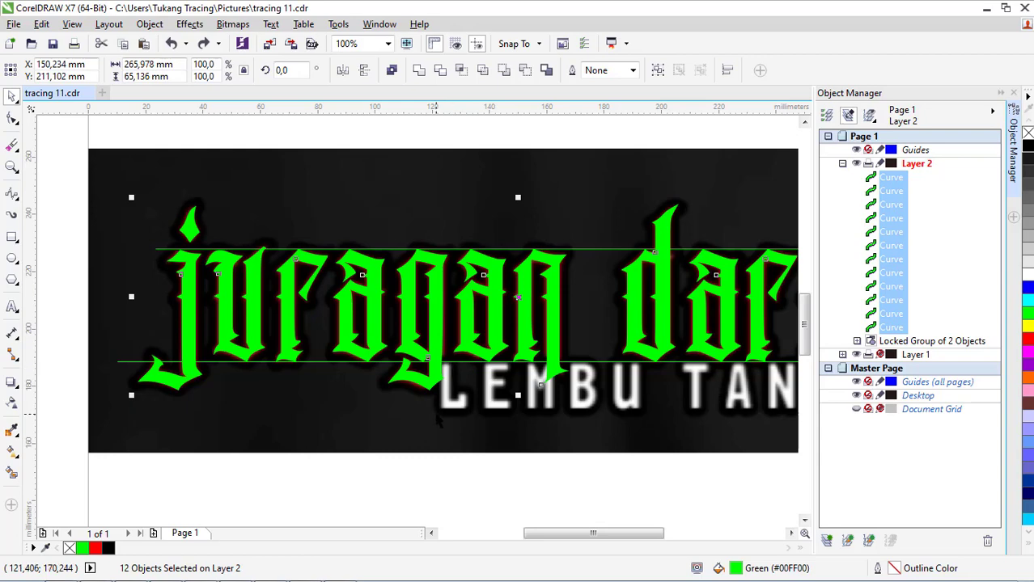
# Step: Add a new layer above the traced letters and hide Layer 2
pyautogui.click(828, 542)
pyautogui.click(842, 178)
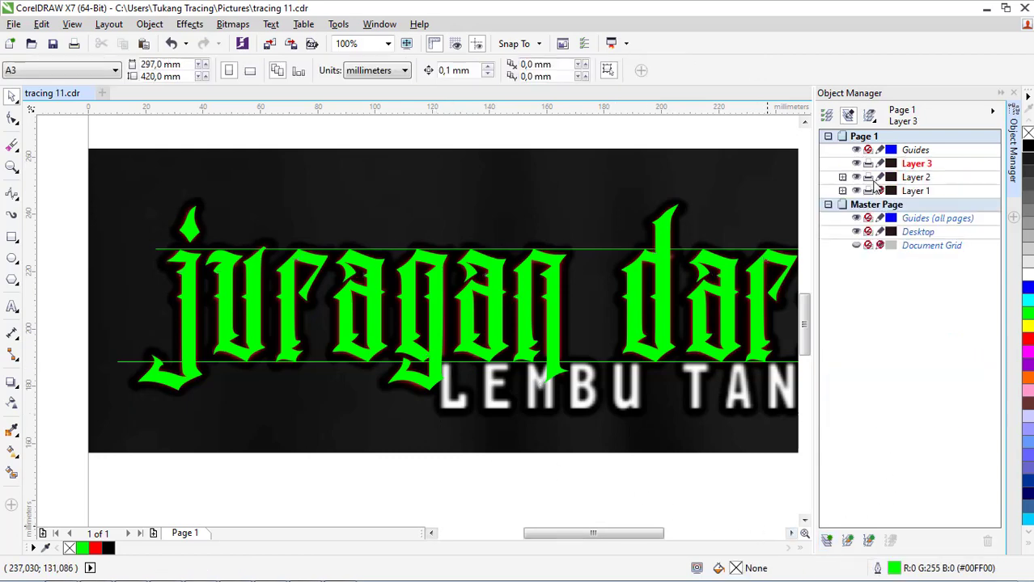
pyautogui.click(856, 178)
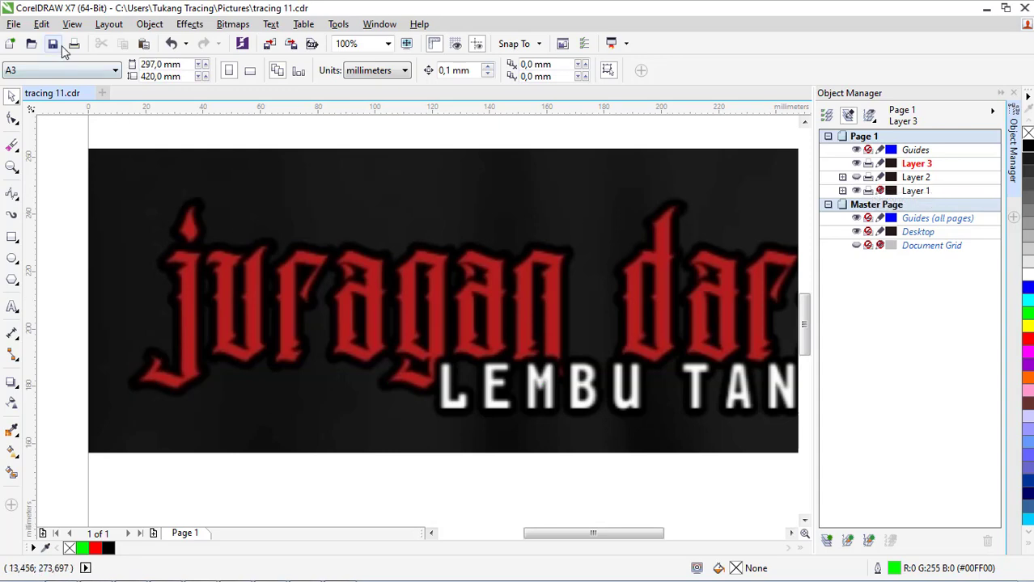
# Step: Add the artistic text "LEMBU TANEN" in the blank area below the reference image
pyautogui.scroll(-2, 296, 259)
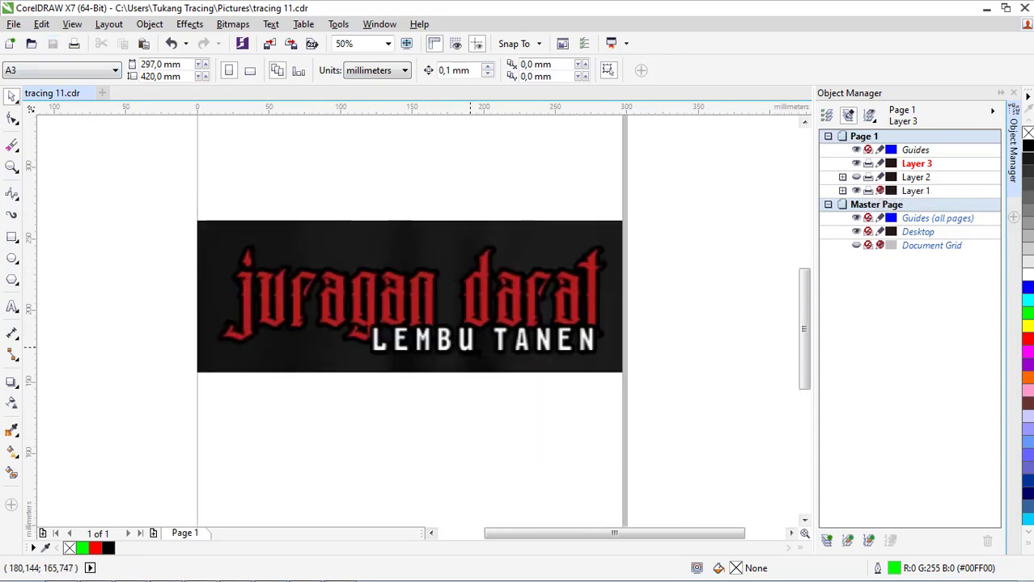
pyautogui.scroll(2, 486, 366)
pyautogui.click(12, 306)
pyautogui.click(305, 489)
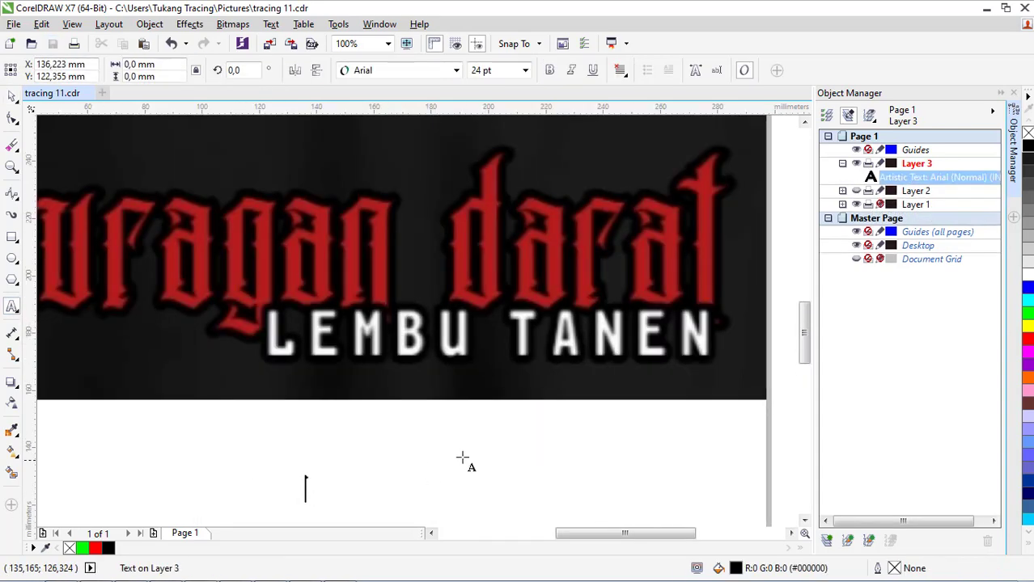
pyautogui.write('LEMBU TANEN')
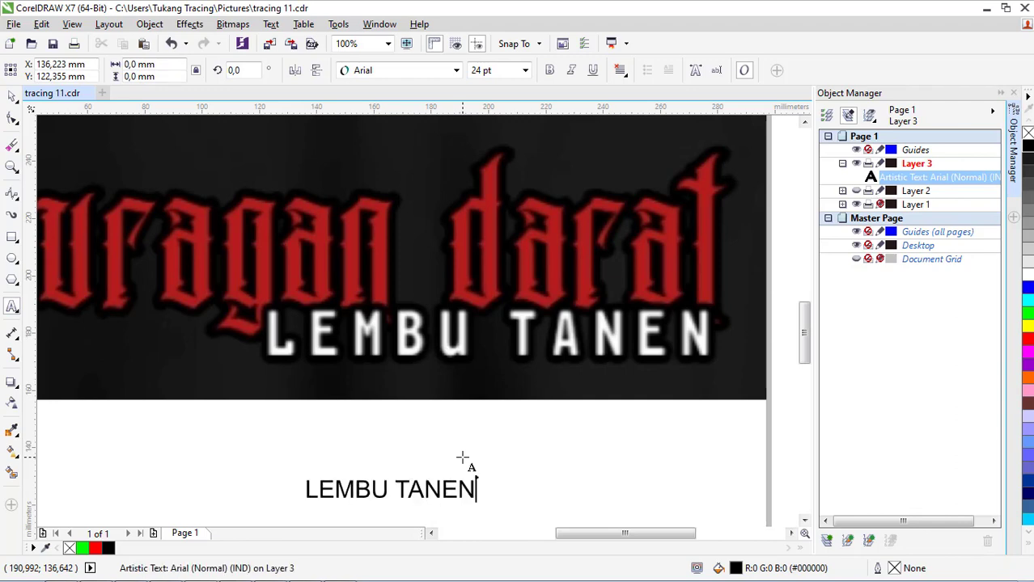
pyautogui.hotkey('ctrl', 'space')
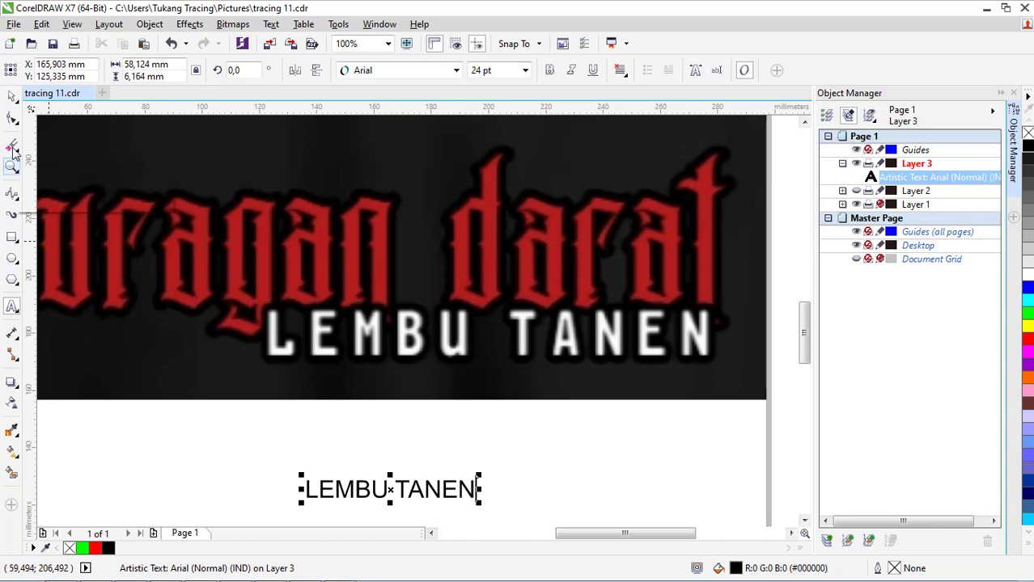
# Step: Set the text's font to Calibri, enlarge it proportionally to about 50.69 pt and make it bold
pyautogui.click(382, 73)
pyautogui.write('c')
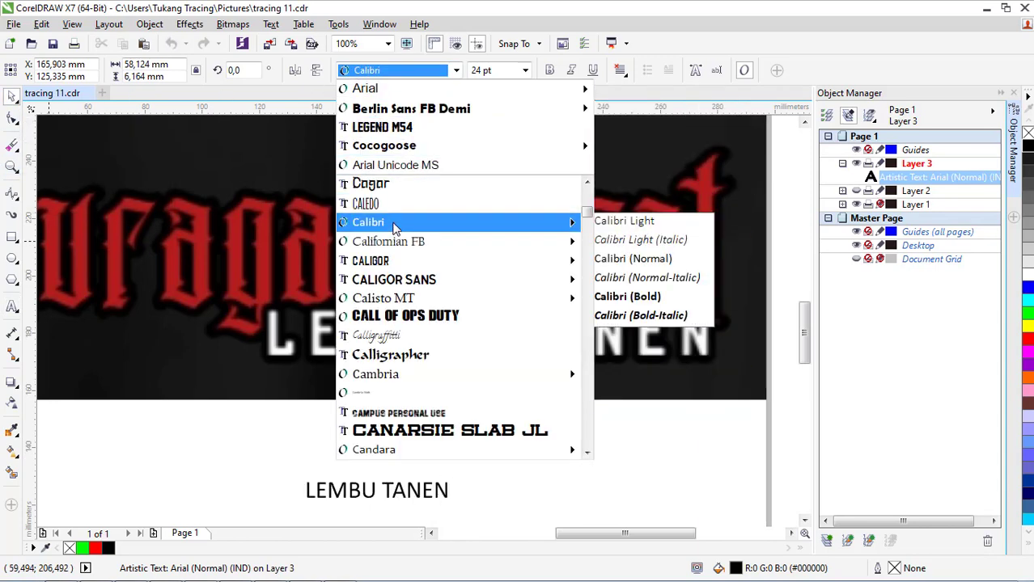
pyautogui.moveTo(516, 232)
pyautogui.click(610, 296)
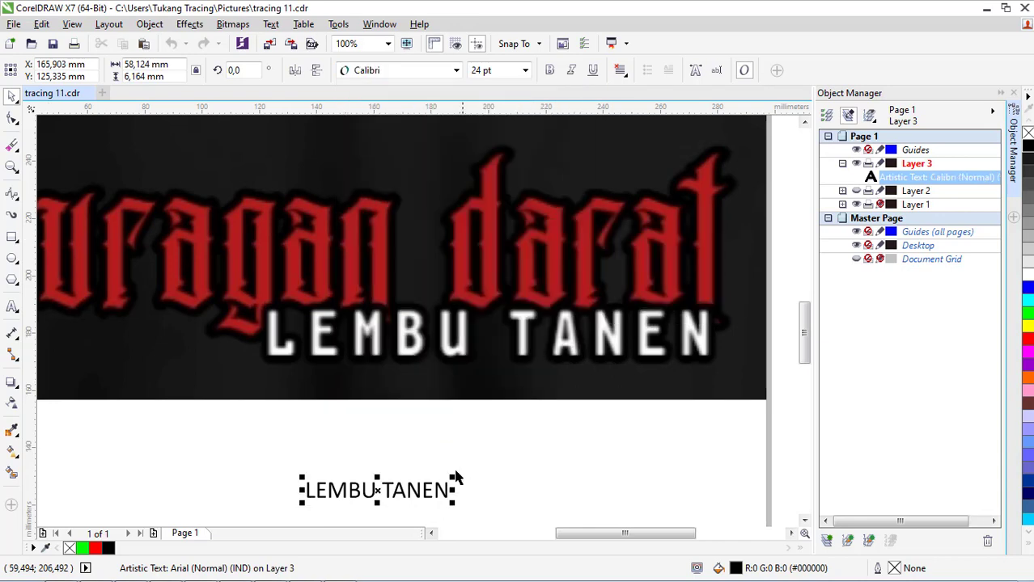
pyautogui.moveTo(453, 479); pyautogui.dragTo(605, 433)
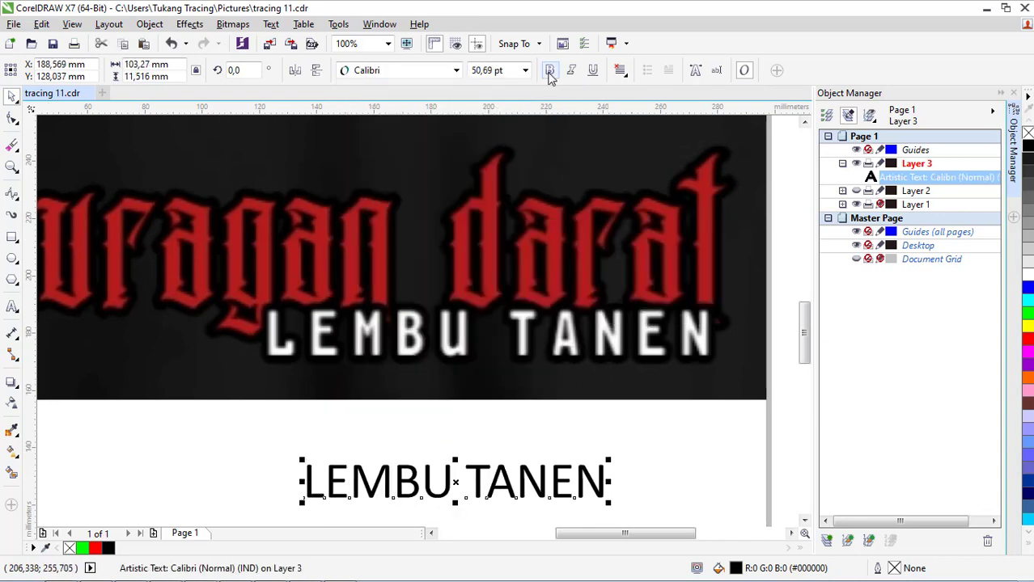
pyautogui.hotkey('ctrl', 'b')
# Step: Overlay the text in green on the reference's white lettering, stretched vertically to about 15.5 mm high
pyautogui.moveTo(389, 477); pyautogui.dragTo(355, 326)
pyautogui.click(82, 549)
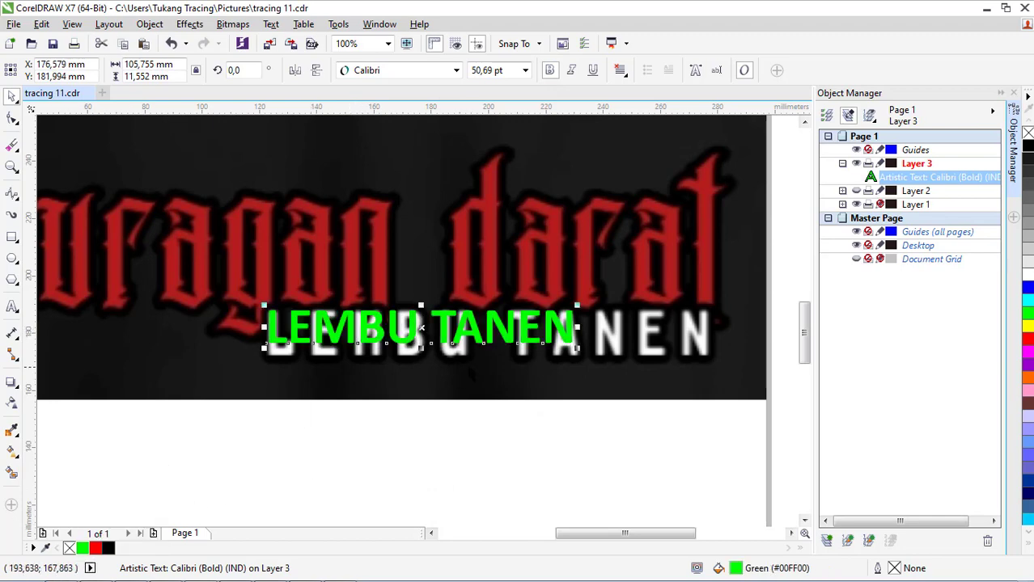
pyautogui.scroll(1, 415, 319)
pyautogui.moveTo(427, 344); pyautogui.dragTo(428, 364)
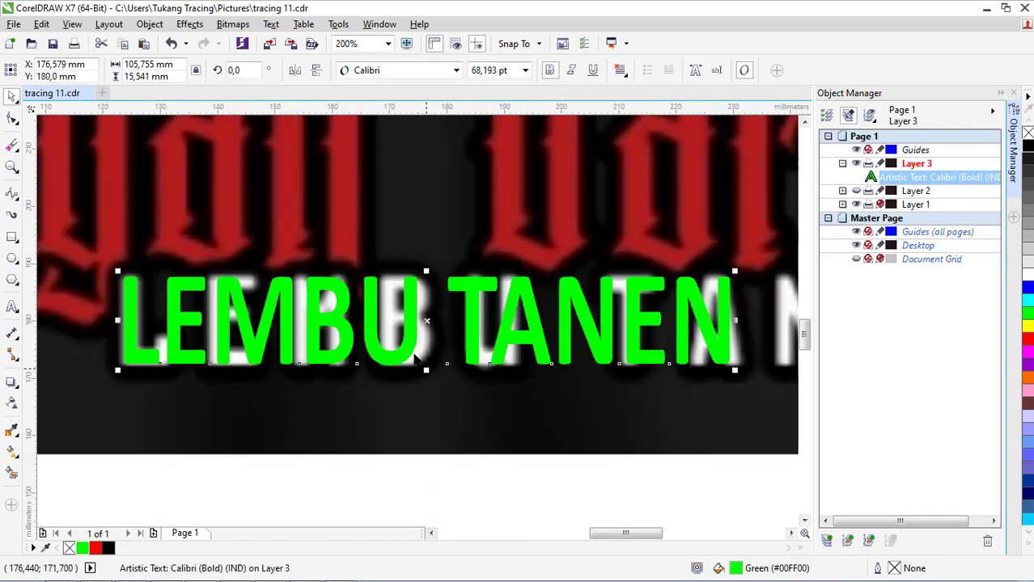
# Step: Widen the text's letter spacing to about 185.5 mm overall and break it apart into the words LEMBU and TANEN
pyautogui.scroll(-1, 367, 314)
pyautogui.moveTo(548, 322); pyautogui.dragTo(720, 388)
pyautogui.click(12, 119)
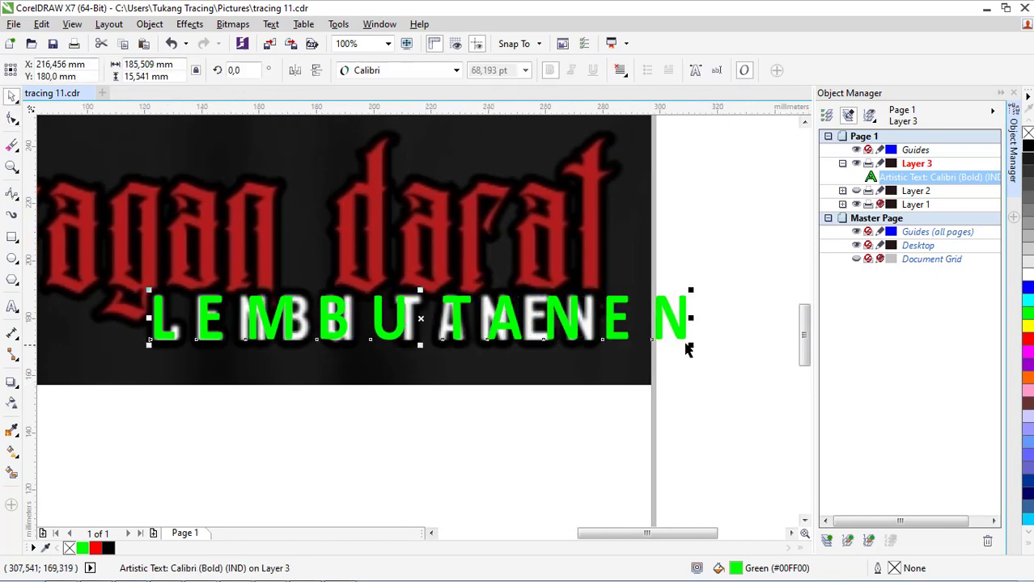
pyautogui.moveTo(482, 321); pyautogui.dragTo(410, 318)
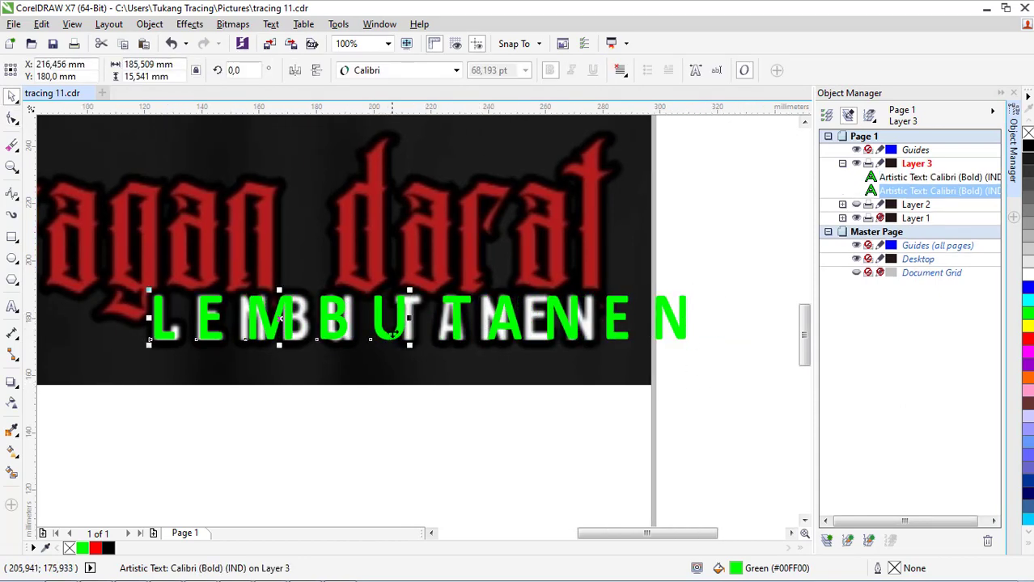
# Step: Narrow the word LEMBU to about 82 mm wide and break it apart into separate letters
pyautogui.moveTo(395, 353); pyautogui.dragTo(395, 400)
pyautogui.hotkey('ctrl', 'z')
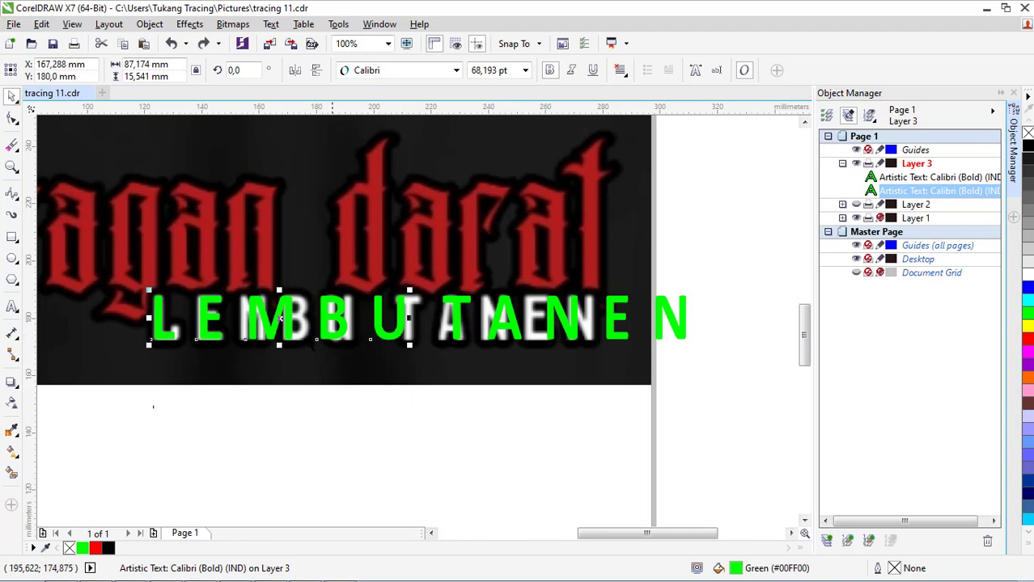
pyautogui.moveTo(410, 318); pyautogui.dragTo(395, 318)
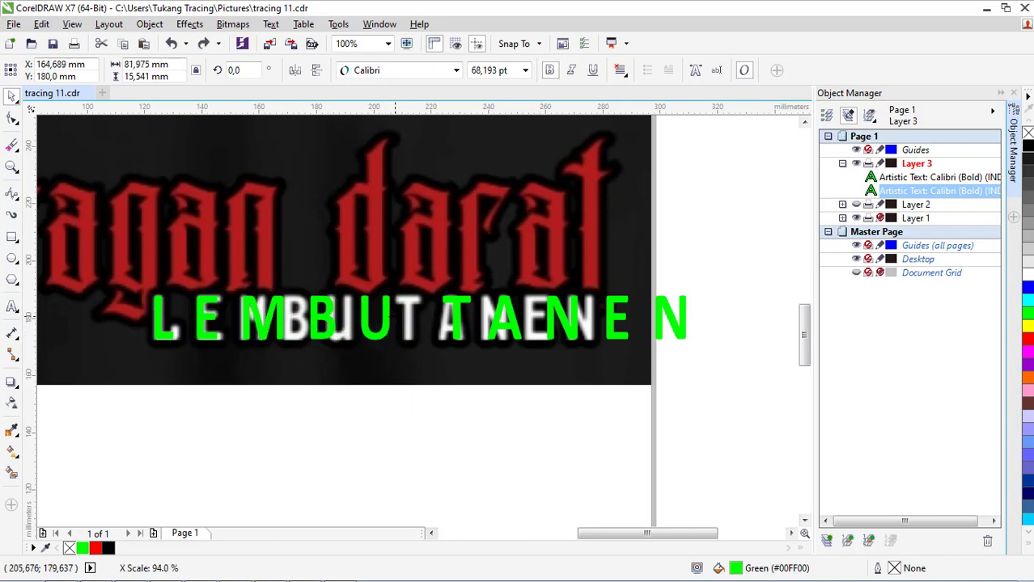
pyautogui.hotkey('ctrl', 'k')
# Step: Move the letters E, M, B and U of LEMBU onto their white counterparts in the reference
pyautogui.scroll(1, 262, 323)
pyautogui.moveTo(267, 330)
pyautogui.mouseDown()
pyautogui.moveTo(256, 329)
pyautogui.moveTo(283, 316)
pyautogui.moveTo(268, 318)
pyautogui.mouseUp()
pyautogui.scroll(-1, 322, 309)
pyautogui.scroll(2, 306, 310)
pyautogui.moveTo(308, 315); pyautogui.dragTo(296, 309)
pyautogui.moveTo(418, 361); pyautogui.dragTo(361, 358)
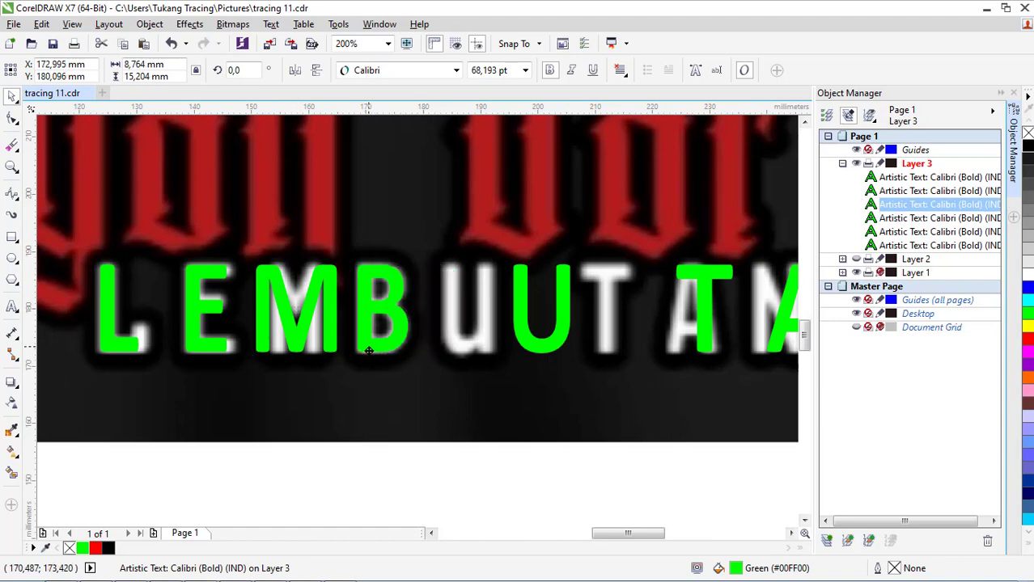
pyautogui.scroll(-1, 396, 314)
pyautogui.scroll(2, 484, 295)
pyautogui.moveTo(489, 340); pyautogui.dragTo(344, 351)
# Step: Move the word TANEN so its T covers the reference's T and break the word apart into letters
pyautogui.scroll(-2, 429, 363)
pyautogui.scroll(1, 584, 357)
pyautogui.moveTo(584, 357)
pyautogui.mouseDown()
pyautogui.moveTo(488, 374)
pyautogui.moveTo(495, 349)
pyautogui.moveTo(486, 353)
pyautogui.mouseUp()
pyautogui.scroll(-2, 456, 364)
pyautogui.hotkey('ctrl', 'k')
# Step: Move the remaining letters of TANEN onto their white counterparts in the reference
pyautogui.scroll(3, 494, 364)
pyautogui.moveTo(669, 357); pyautogui.dragTo(589, 354)
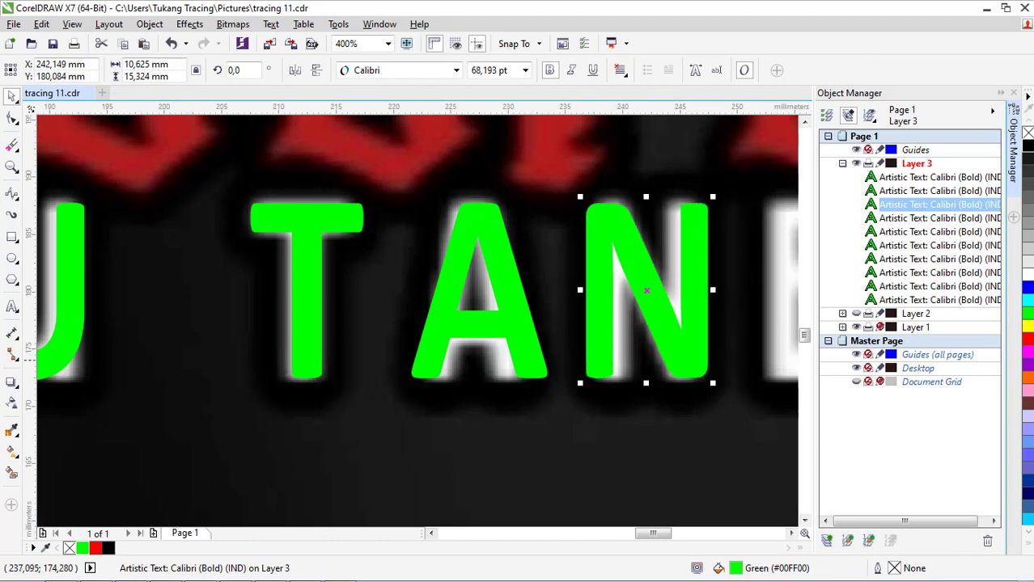
pyautogui.scroll(-2, 440, 359)
pyautogui.scroll(2, 543, 347)
pyautogui.moveTo(615, 397); pyautogui.dragTo(478, 400)
pyautogui.scroll(-1, 524, 381)
pyautogui.moveTo(657, 373); pyautogui.dragTo(581, 374)
pyautogui.scroll(-1, 503, 307)
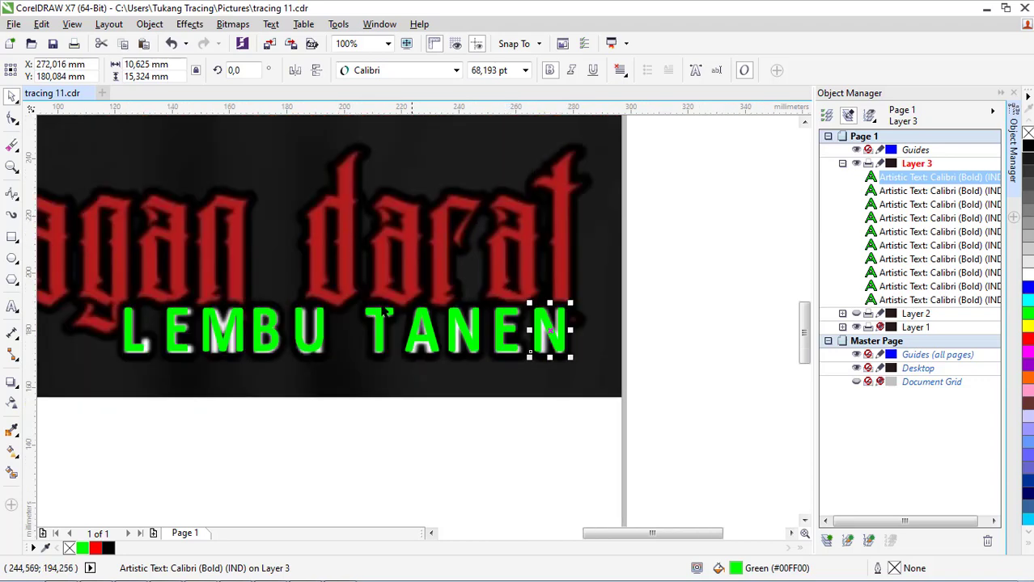
# Step: Narrow the M of LEMBU slightly from its right side to fit the reference's M
pyautogui.scroll(-1, 378, 316)
pyautogui.scroll(2, 272, 330)
pyautogui.click(381, 343)
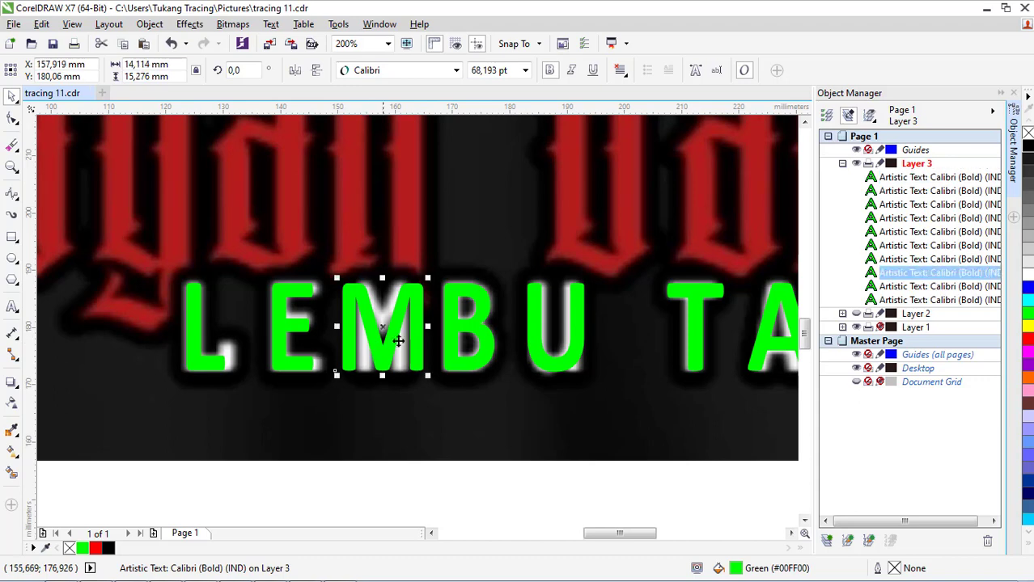
pyautogui.moveTo(426, 327); pyautogui.dragTo(418, 327)
# Step: Group the ten LEMBU TANEN letters and fill the group white
pyautogui.scroll(-1, 415, 323)
pyautogui.scroll(-2, 412, 319)
pyautogui.click(409, 271)
pyautogui.moveTo(310, 280); pyautogui.dragTo(640, 380)
pyautogui.scroll(1, 420, 294)
pyautogui.moveTo(434, 345); pyautogui.dragTo(431, 408)
pyautogui.hotkey('ctrl', 'z')
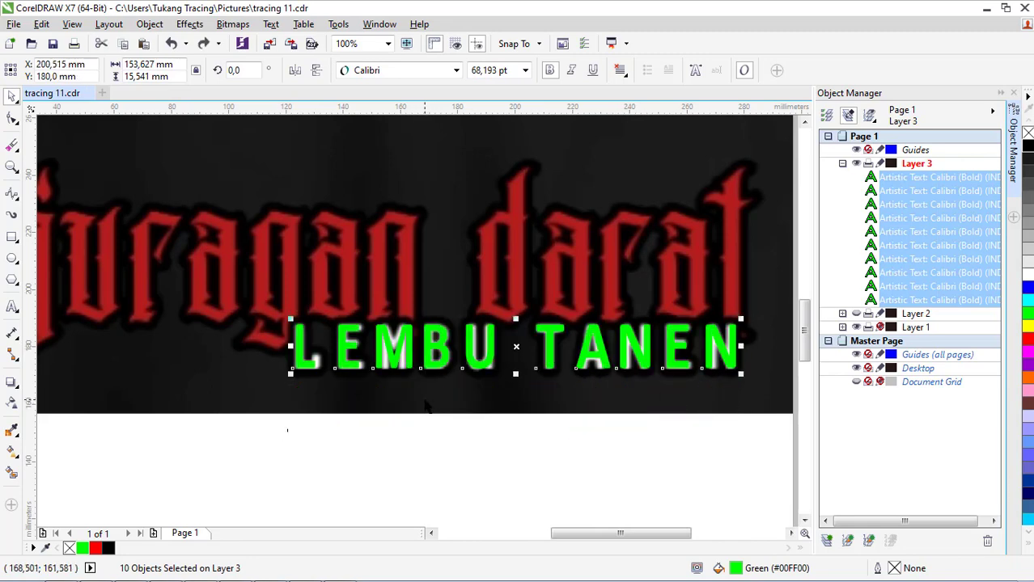
pyautogui.hotkey('ctrl', 'g')
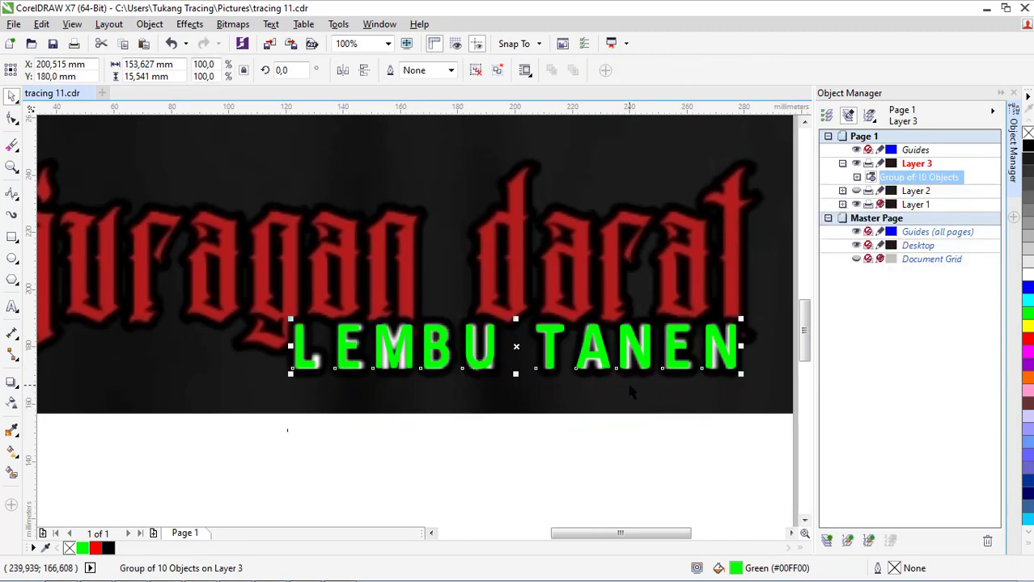
pyautogui.click(1026, 275)
pyautogui.scroll(2, 375, 364)
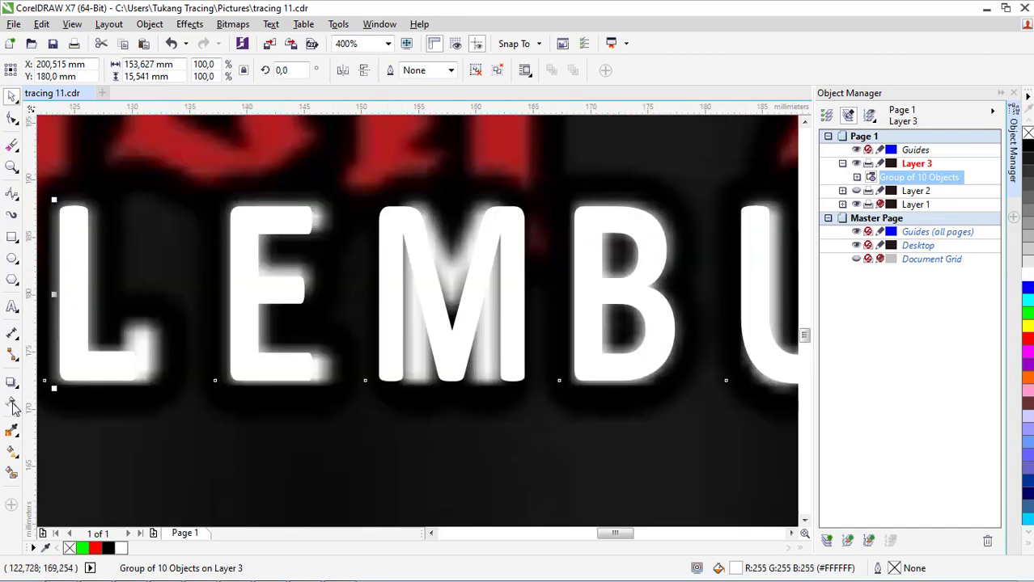
pyautogui.scroll(-1, 34, 404)
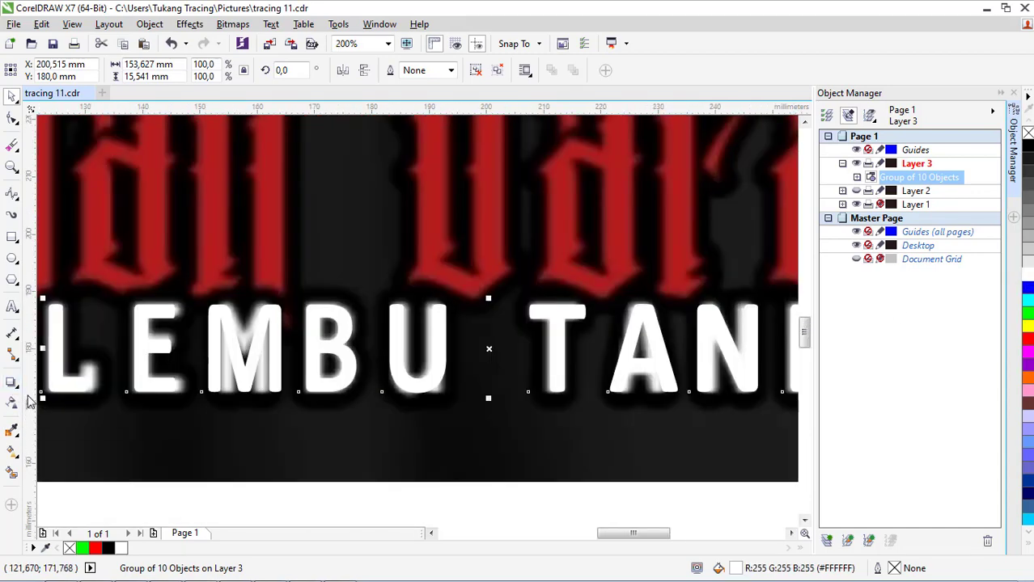
# Step: Add a one-step outside contour to the white lettering with a 2.5 mm offset
pyautogui.click(11, 382)
pyautogui.click(44, 397)
pyautogui.scroll(1, 247, 385)
pyautogui.moveTo(257, 404); pyautogui.dragTo(270, 415)
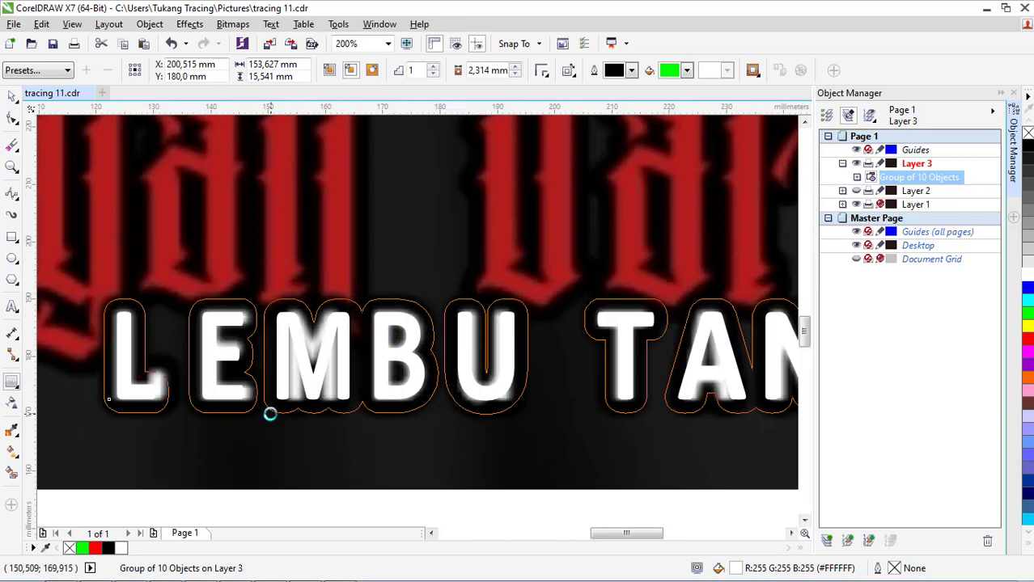
pyautogui.click(495, 73)
pyautogui.write('2,5')
pyautogui.press('Return')
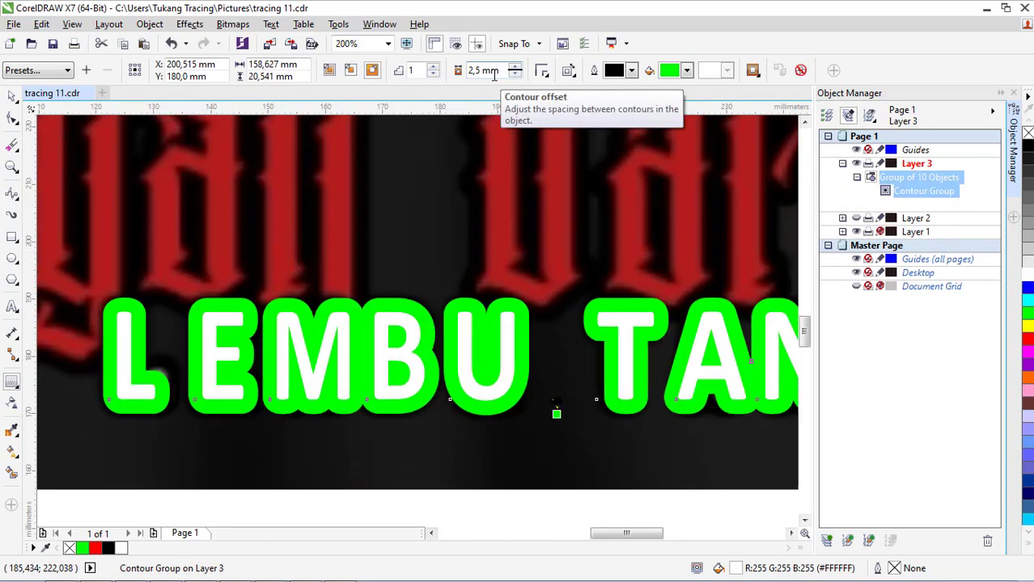
# Step: Break the contour group apart from the letters and fill the separated contour curve black
pyautogui.rightClick(889, 198)
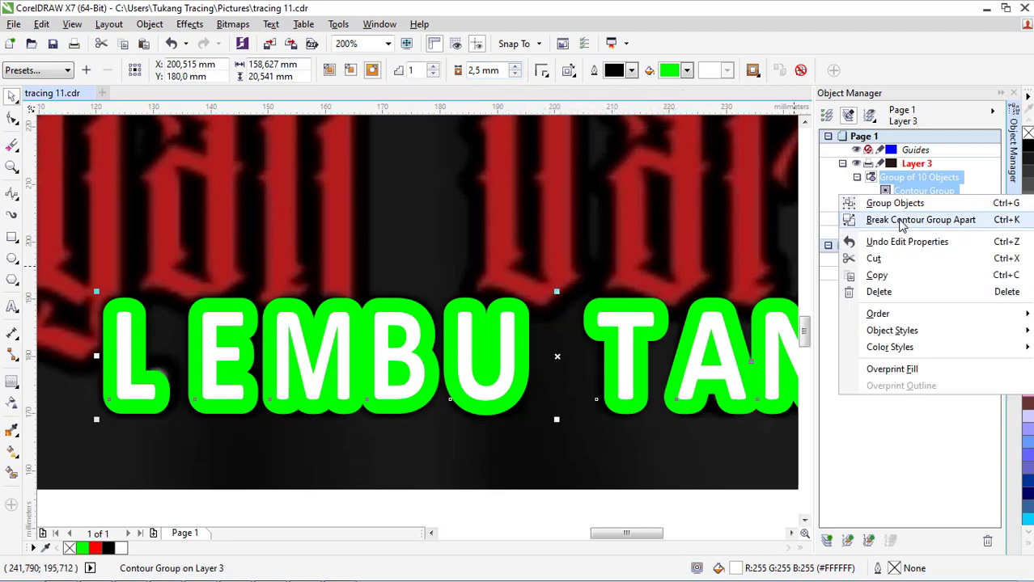
pyautogui.click(894, 201)
pyautogui.click(857, 178)
pyautogui.click(892, 192)
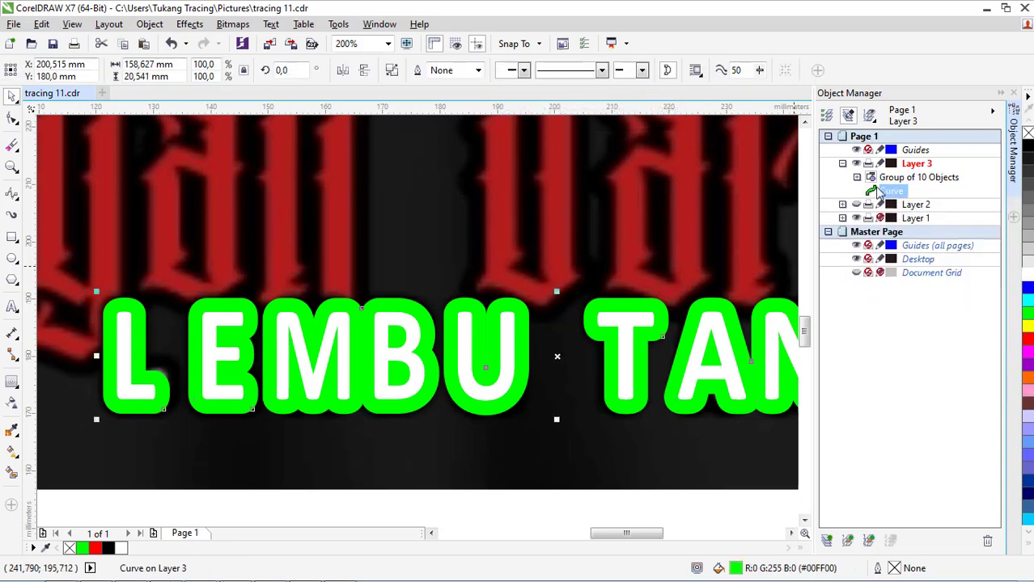
pyautogui.click(1027, 132)
pyautogui.scroll(-1, 488, 292)
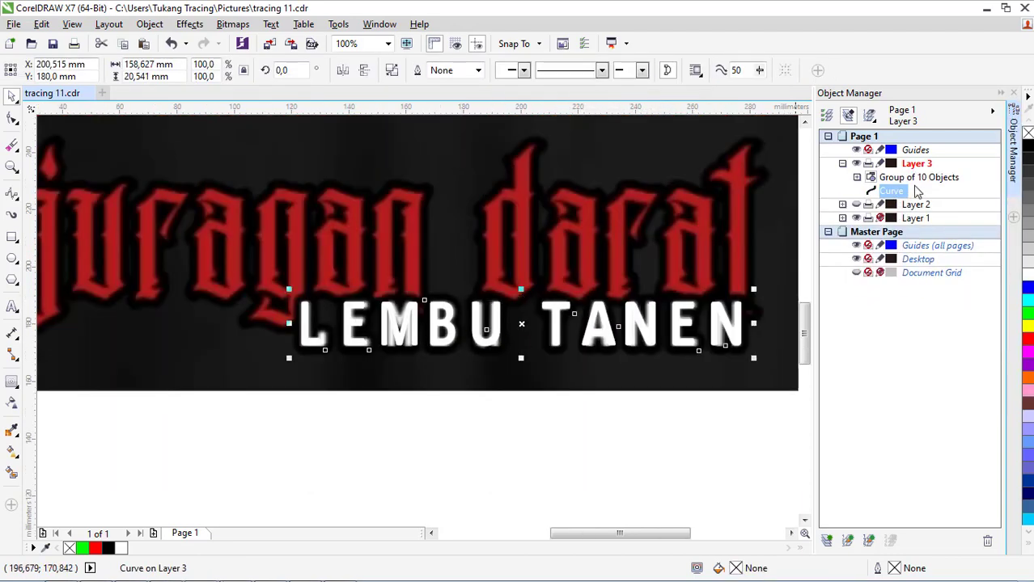
# Step: Group the white letters with their black contour curve
pyautogui.click(706, 375)
pyautogui.moveTo(226, 386); pyautogui.dragTo(788, 272)
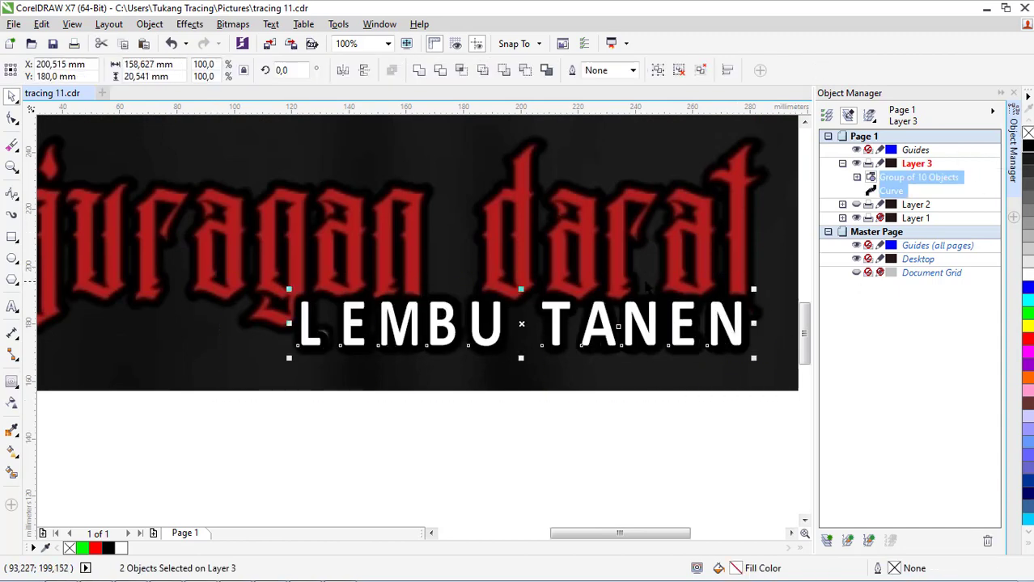
pyautogui.hotkey('ctrl', 'g')
# Step: Make Layer 2 the active layer and show its traced letters again
pyautogui.click(909, 194)
pyautogui.click(856, 193)
pyautogui.scroll(-1, 518, 233)
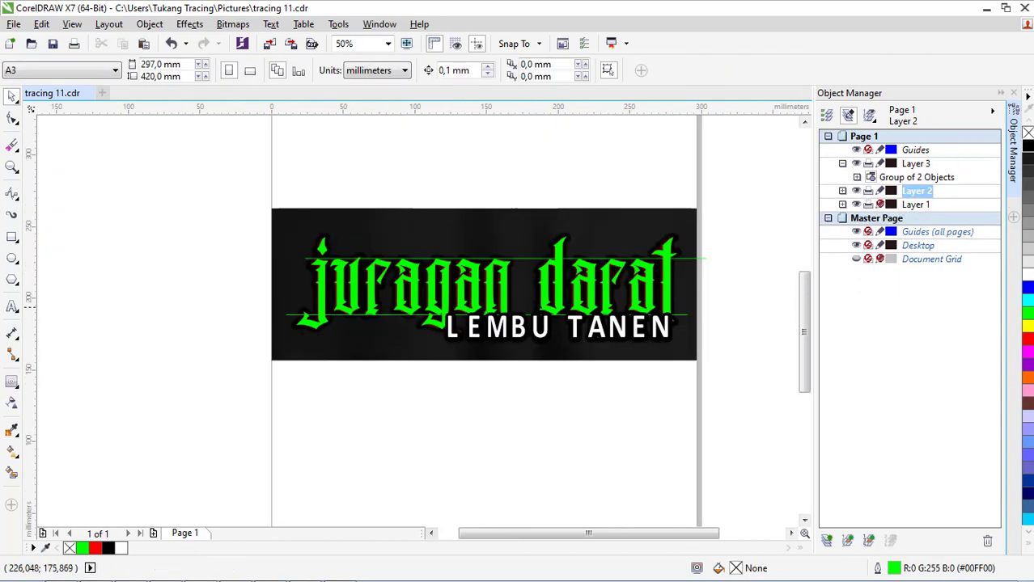
# Step: Unlock the group of two horizontal guide lines on Layer 2 and delete it
pyautogui.scroll(1, 518, 233)
pyautogui.click(516, 230)
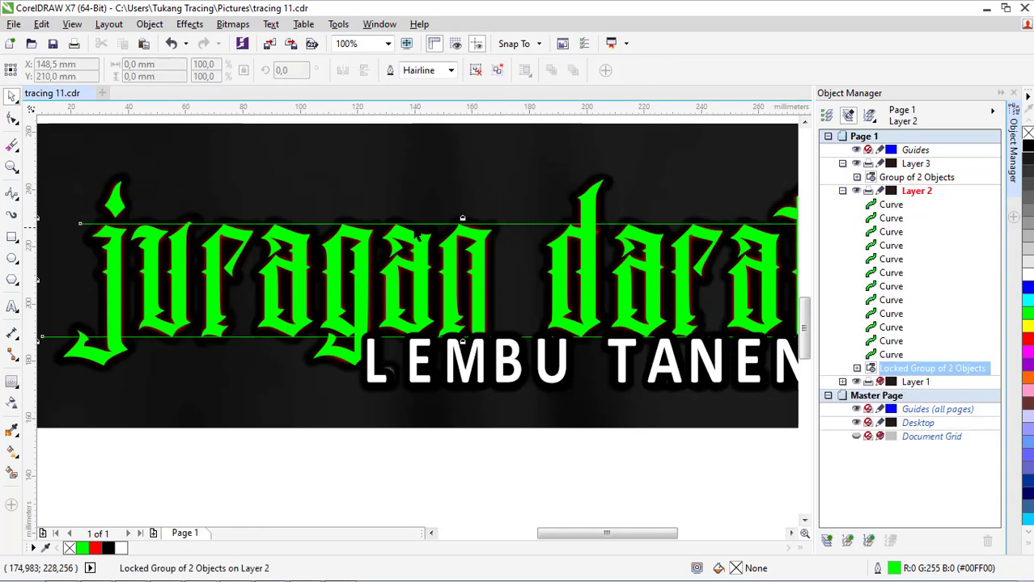
pyautogui.rightClick(523, 229)
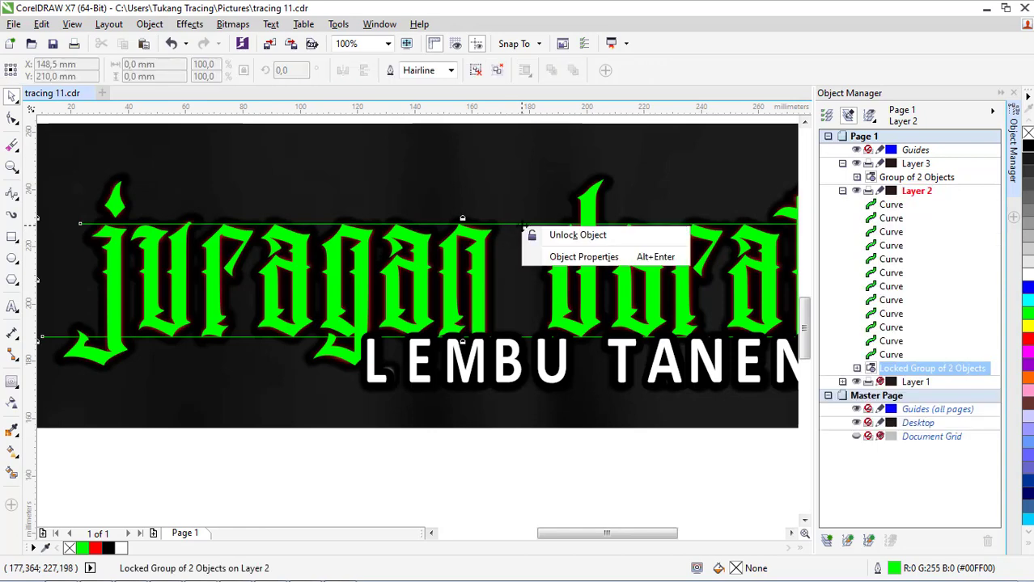
pyautogui.click(578, 237)
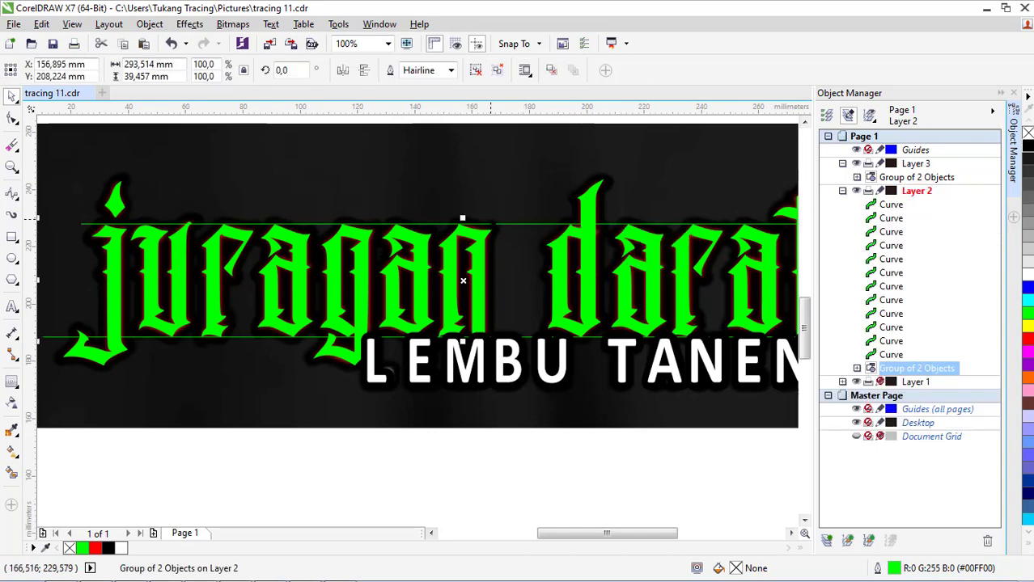
pyautogui.press('Delete')
# Step: Group all the traced "juragan darat" letter curves on Layer 2
pyautogui.click(890, 204)
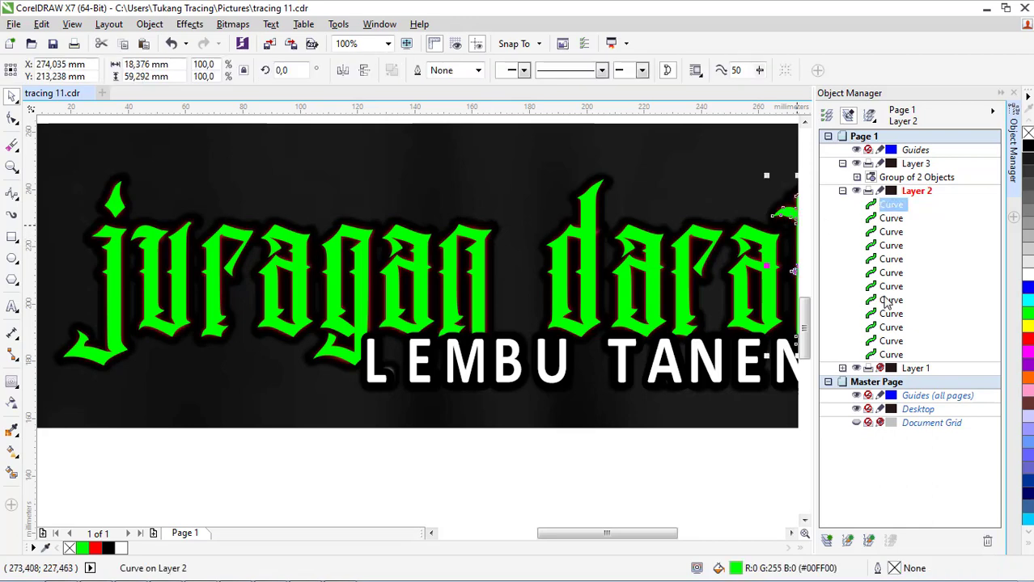
pyautogui.keyDown('shift'); pyautogui.click(890, 354); pyautogui.keyUp('shift')
pyautogui.scroll(-2, 376, 267)
pyautogui.hotkey('ctrl', 'g')
# Step: Sample the dark red of the reference lettering and fill the grouped letters with it (R178 G30 B30)
pyautogui.click(94, 549)
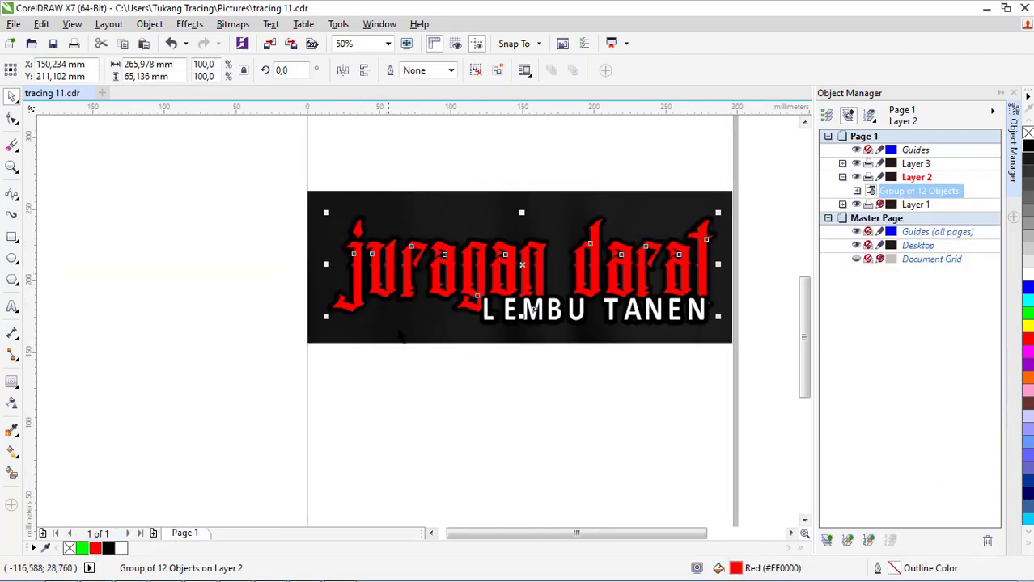
pyautogui.scroll(4, 368, 299)
pyautogui.click(69, 549)
pyautogui.scroll(2, 215, 390)
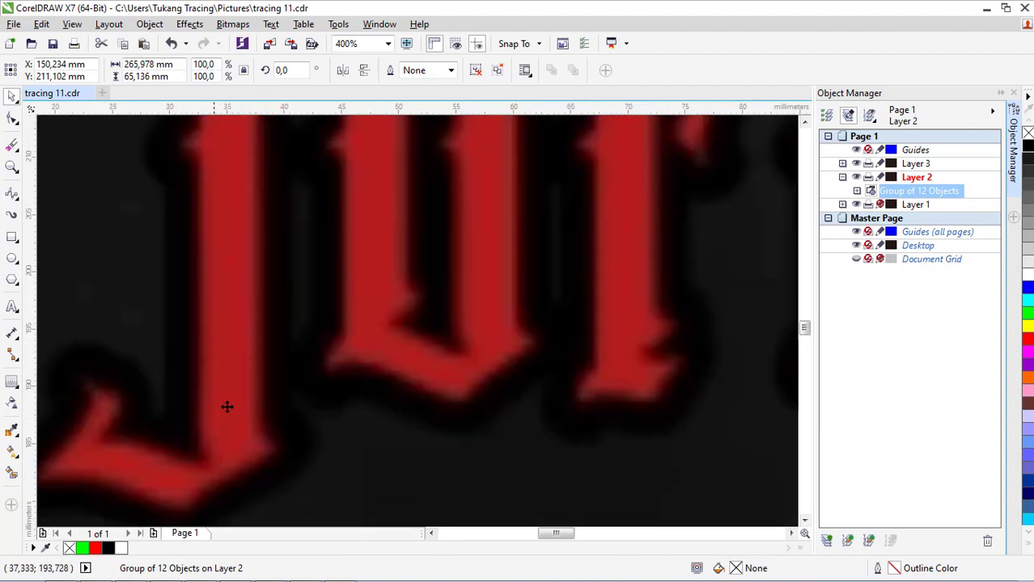
pyautogui.click(12, 435)
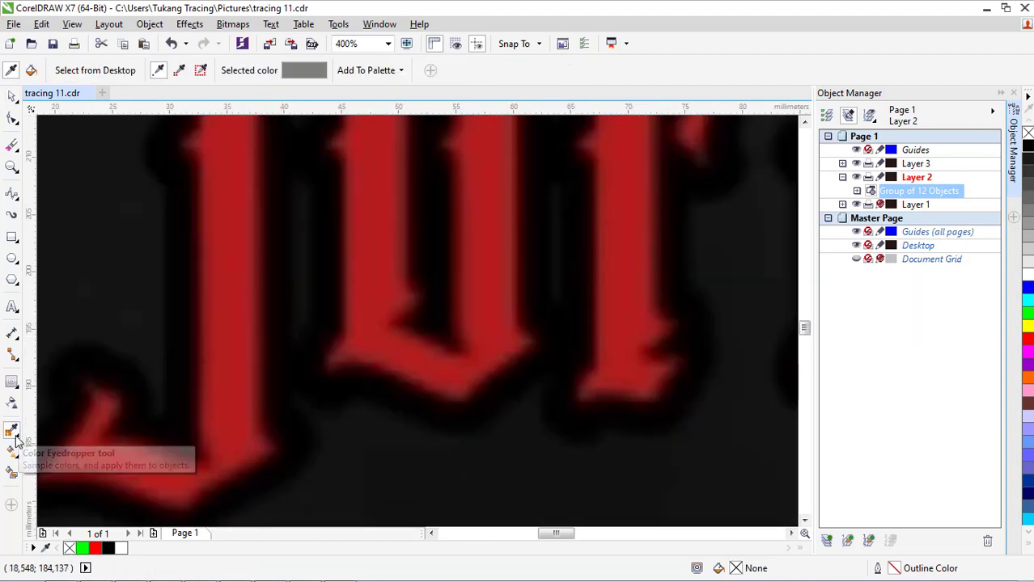
pyautogui.click(222, 340)
pyautogui.click(218, 340)
pyautogui.press('space')
pyautogui.click(134, 548)
pyautogui.scroll(-4, 387, 344)
pyautogui.scroll(1, 434, 338)
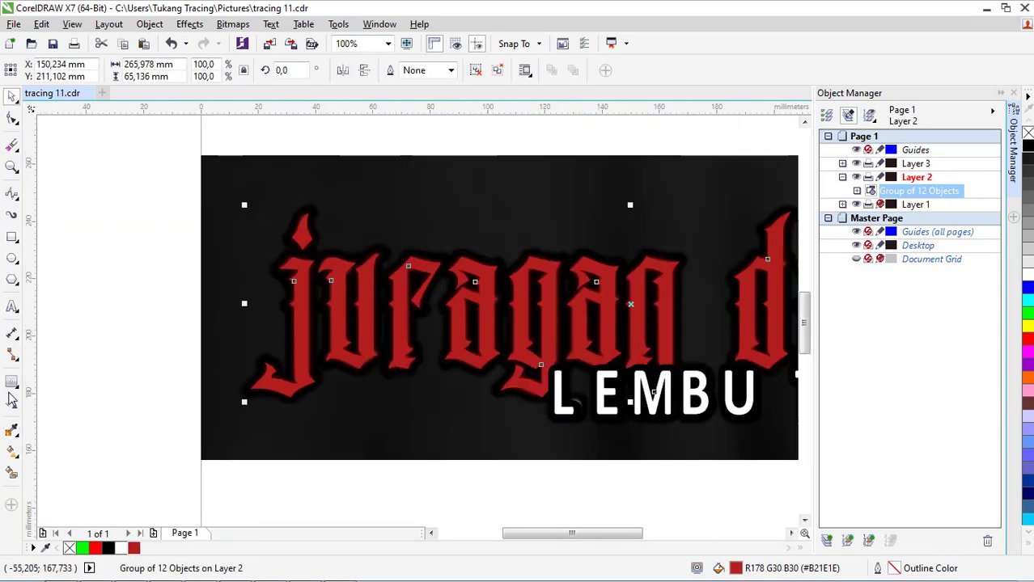
# Step: Add a one-step outside contour of about 2.1 mm to the red letter group and give it round corners
pyautogui.click(11, 381)
pyautogui.scroll(1, 260, 385)
pyautogui.scroll(2, 322, 426)
pyautogui.moveTo(333, 440); pyautogui.dragTo(334, 429)
pyautogui.scroll(-4, 335, 428)
pyautogui.scroll(-1, 478, 255)
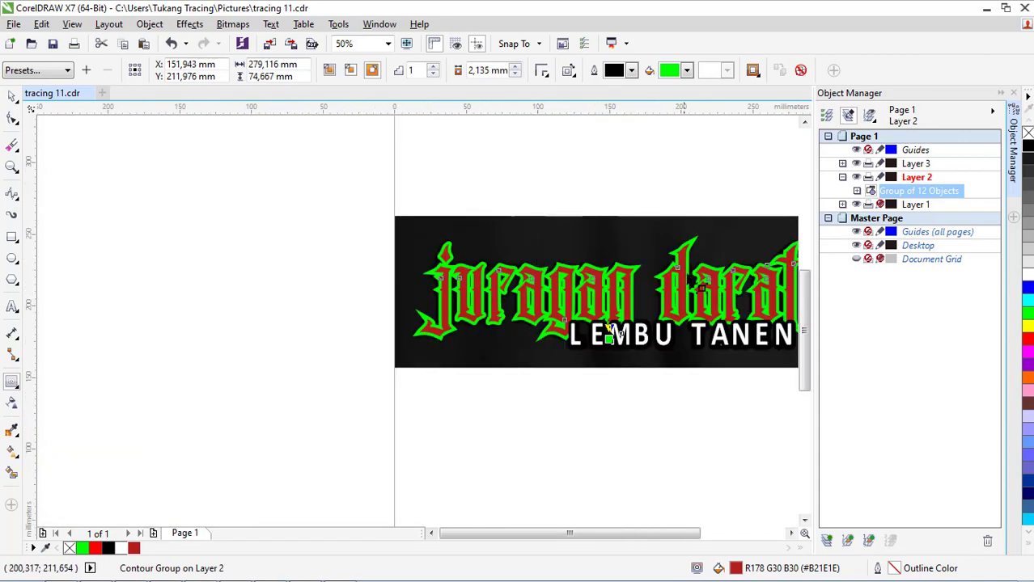
pyautogui.scroll(1, 604, 339)
pyautogui.click(542, 70)
pyautogui.click(572, 101)
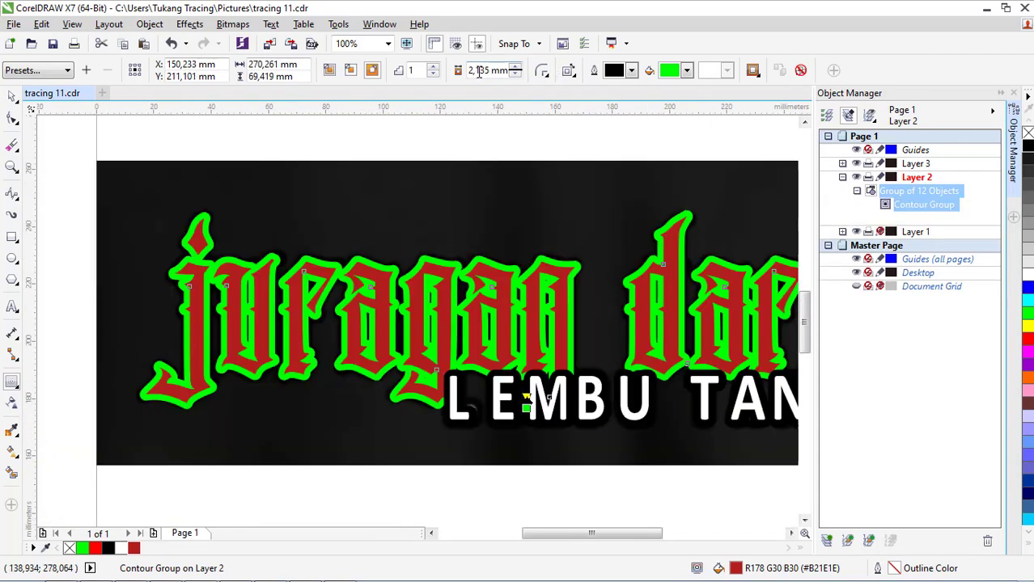
# Step: Set the contour offset of the red letters to 2.5 mm
pyautogui.doubleClick(479, 70)
pyautogui.write('25')
pyautogui.press('Return')
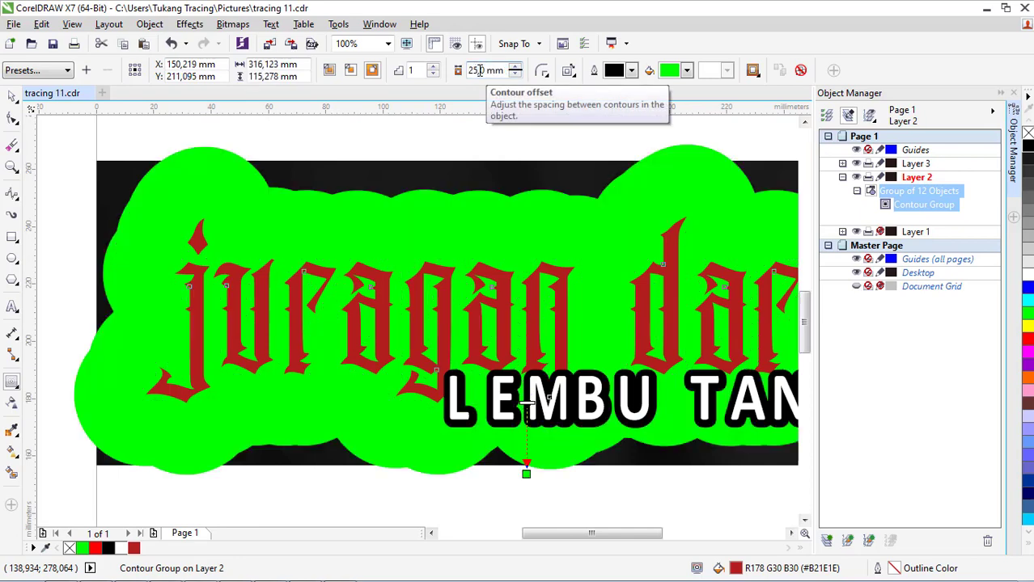
pyautogui.doubleClick(491, 72)
pyautogui.write('2,5')
pyautogui.press('Return')
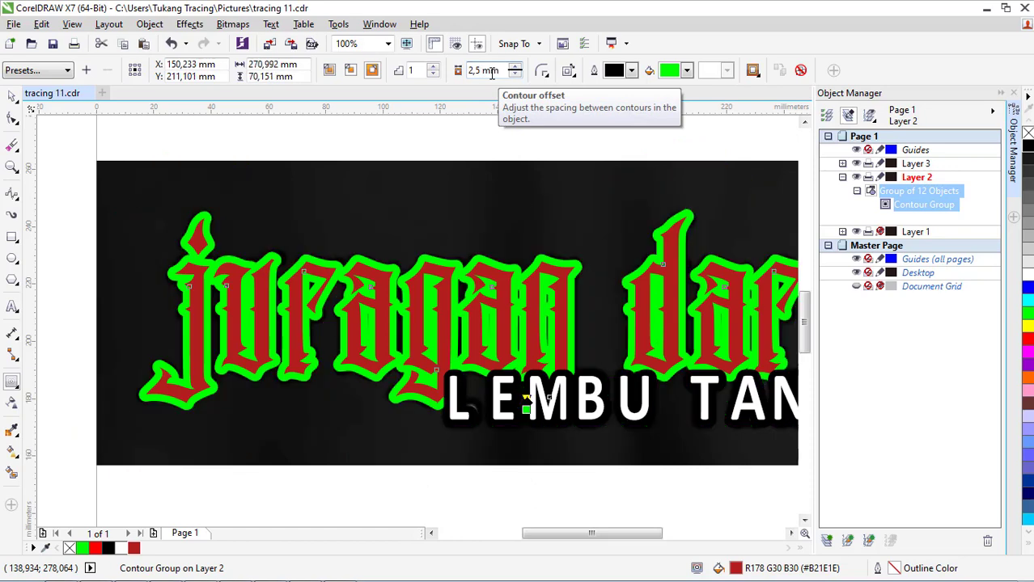
# Step: Break the contour group apart from the red letters and fill the separated contour curve black
pyautogui.scroll(-2, 430, 188)
pyautogui.rightClick(904, 208)
pyautogui.click(914, 226)
pyautogui.press('Escape')
pyautogui.scroll(4, 659, 271)
pyautogui.click(659, 279)
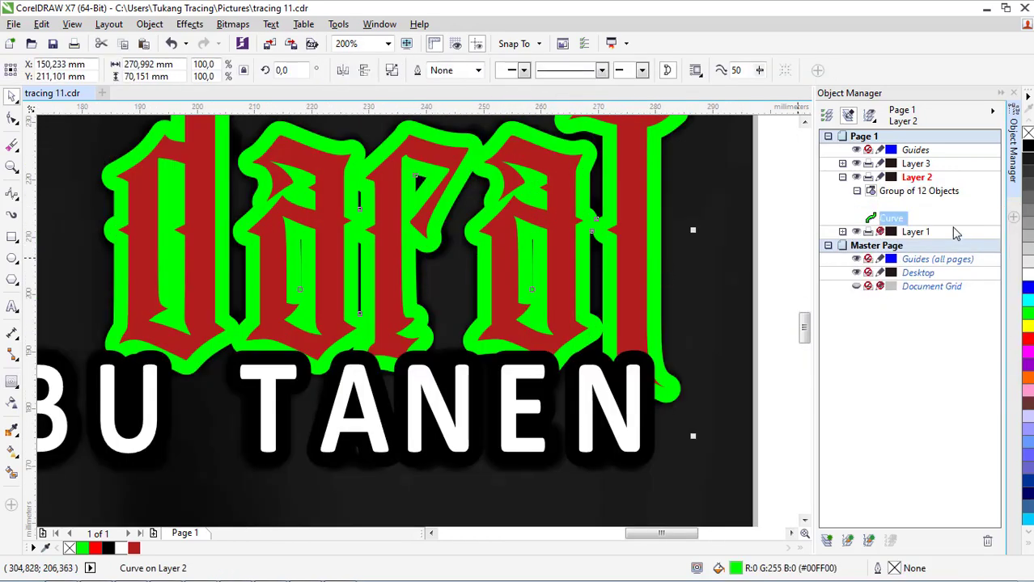
pyautogui.click(1028, 147)
pyautogui.scroll(-4, 490, 396)
pyautogui.click(491, 396)
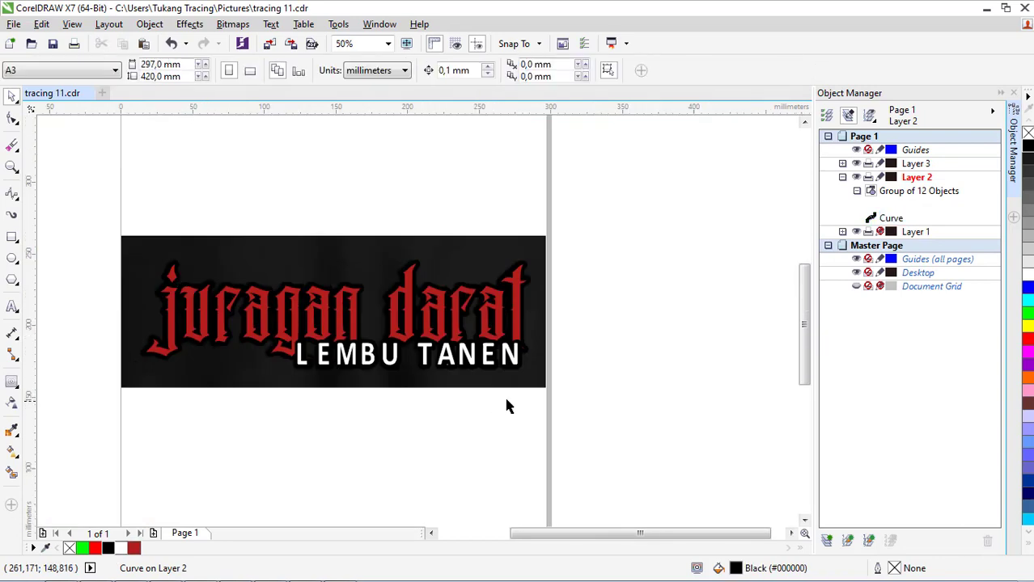
# Step: Draw a rectangle about 297 × 106.5 mm on Layer 2, beside the reference image, and order it below the contour curve
pyautogui.click(843, 177)
pyautogui.click(918, 180)
pyautogui.click(10, 238)
pyautogui.moveTo(122, 235); pyautogui.dragTo(763, 392)
pyautogui.scroll(-2, 554, 359)
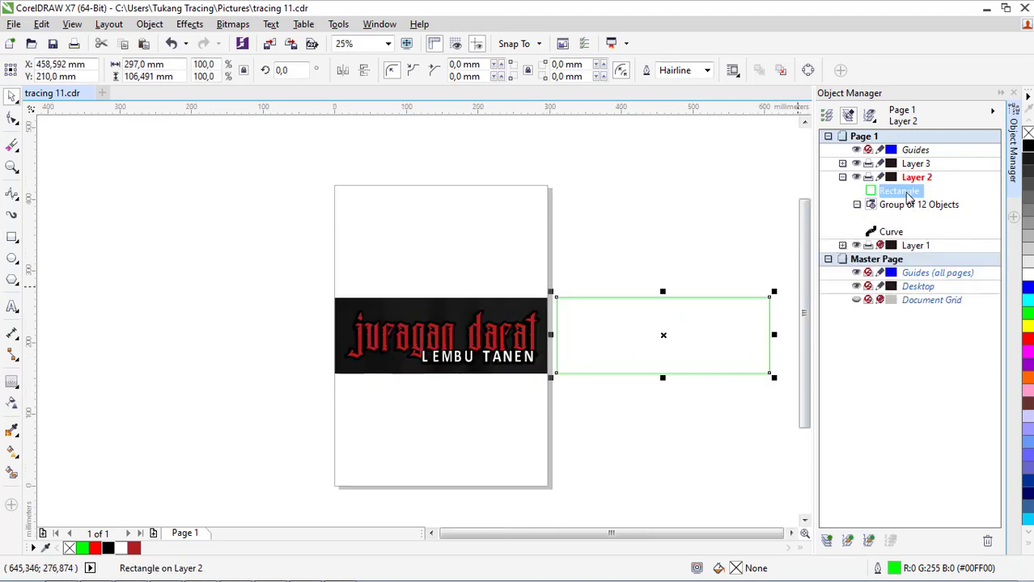
pyautogui.moveTo(902, 239); pyautogui.dragTo(899, 233)
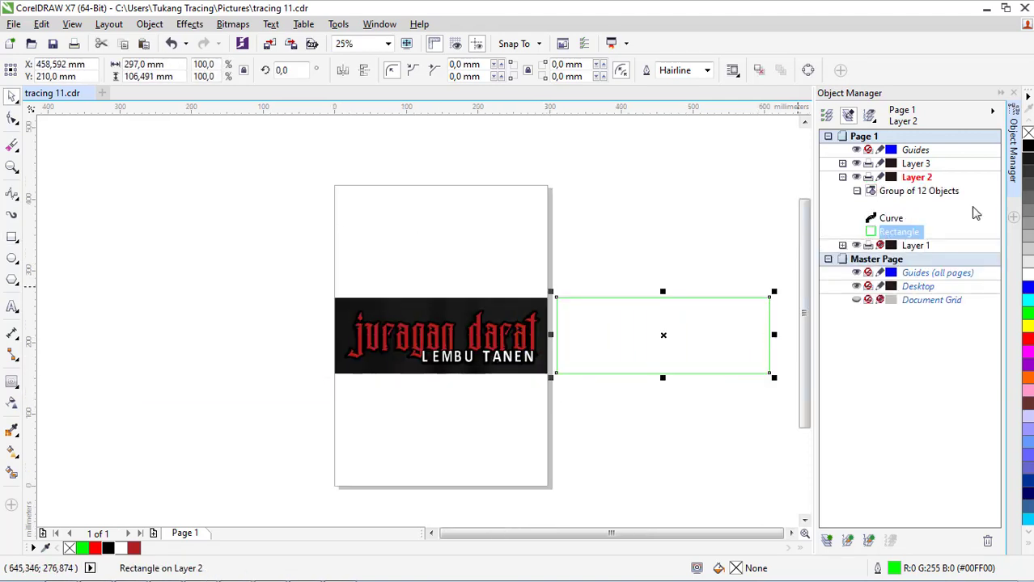
# Step: Fill the background rectangle with 90% Black (#1A1A1A)
pyautogui.click(1026, 173)
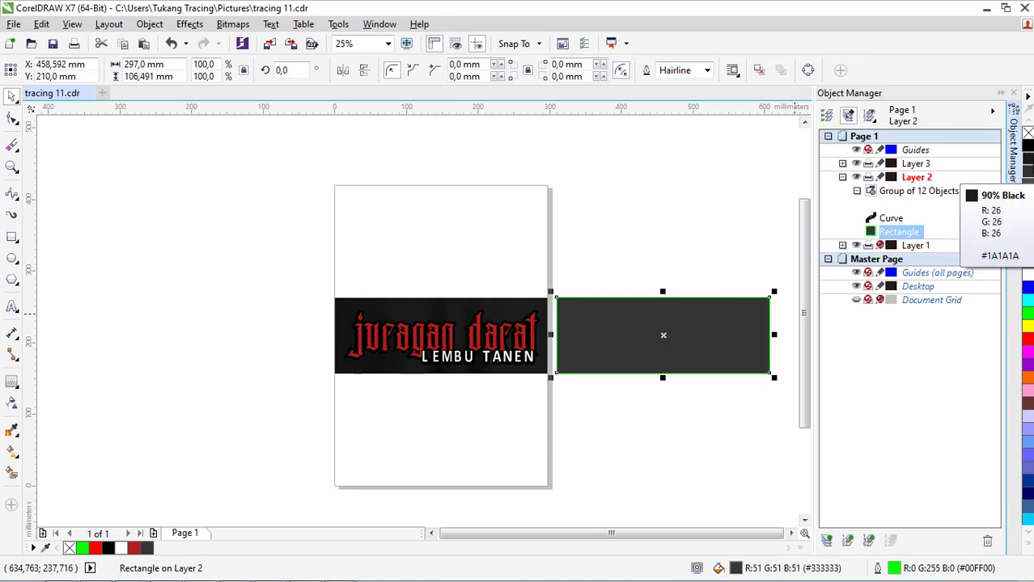
pyautogui.click(1026, 161)
pyautogui.scroll(2, 629, 323)
pyautogui.scroll(-2, 539, 339)
# Step: Move the traced letters, their black contour and the "LEMBU TANEN" group together onto the dark rectangle
pyautogui.moveTo(235, 292); pyautogui.dragTo(496, 394)
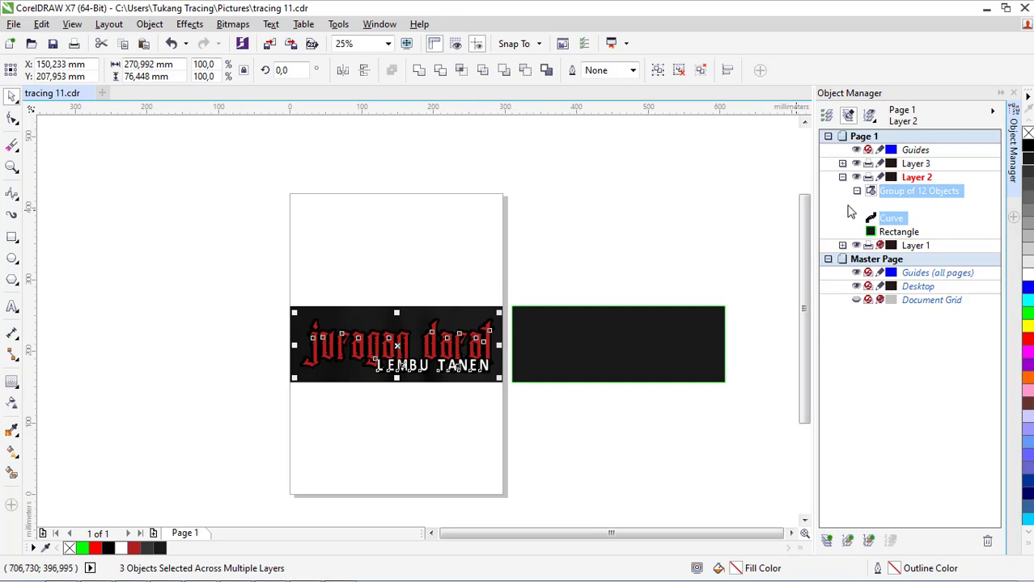
pyautogui.click(843, 177)
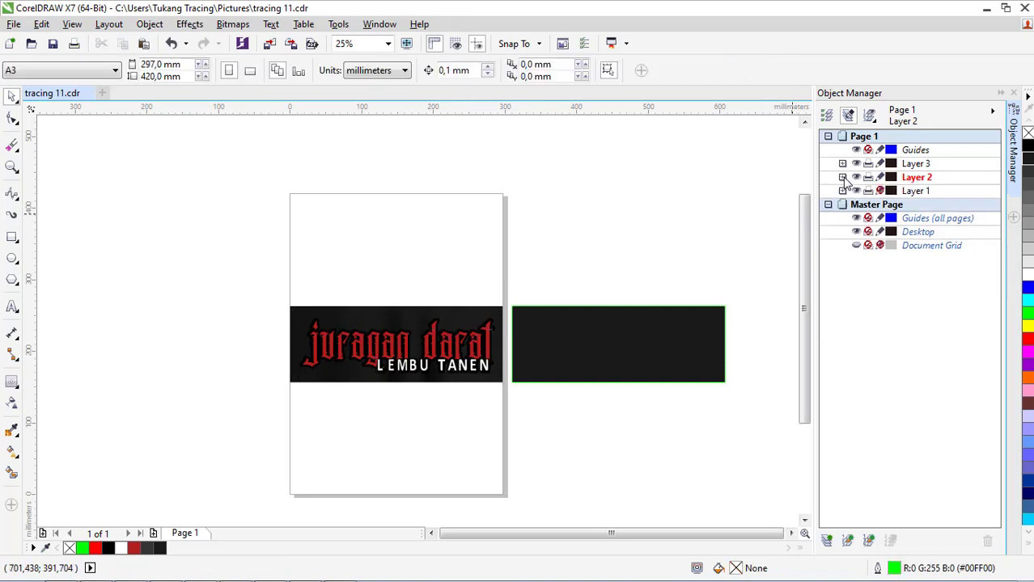
pyautogui.moveTo(270, 261); pyautogui.dragTo(516, 416)
pyautogui.moveTo(471, 354); pyautogui.dragTo(689, 376)
pyautogui.click(550, 418)
# Step: Select all the traced artwork and remove the green outline from the background rectangle
pyautogui.hotkey('ctrl', 'a')
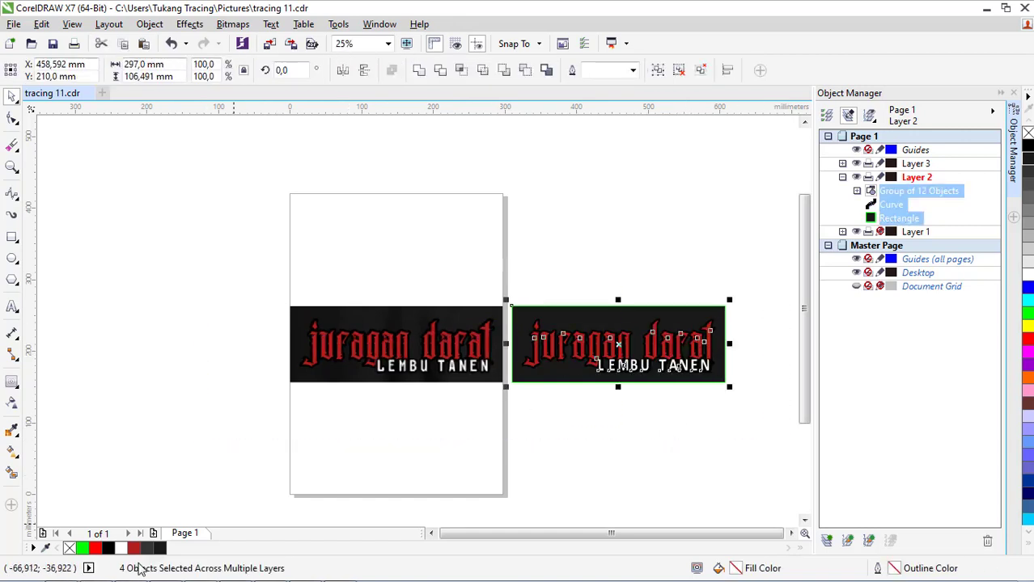
pyautogui.press('z')
pyautogui.moveTo(272, 297); pyautogui.dragTo(744, 399)
pyautogui.press('space')
pyautogui.click(512, 227)
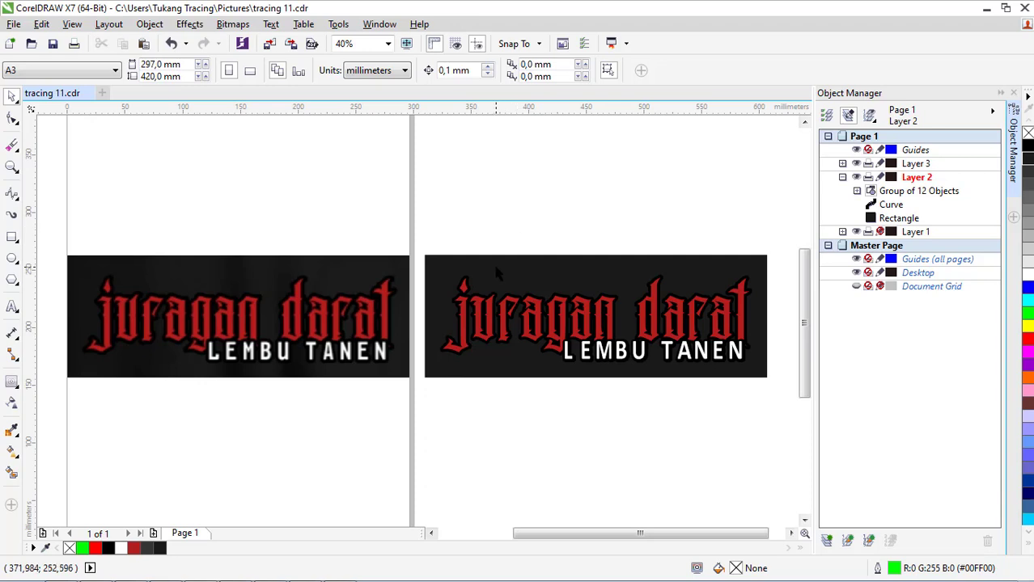
# Step: Compare the edges and colours of the traced logo with the reference image up close and side by side
pyautogui.scroll(4, 421, 312)
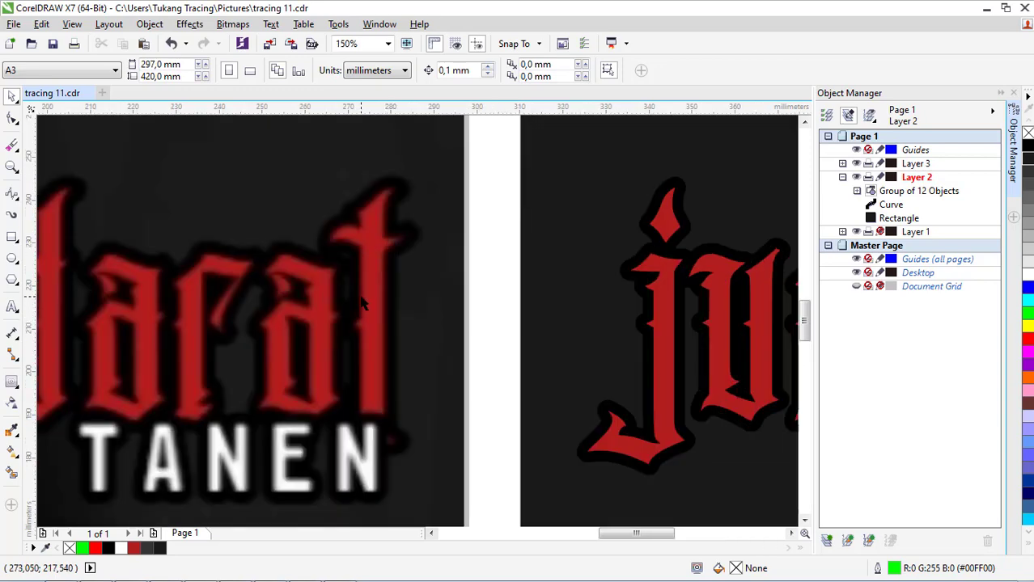
pyautogui.scroll(3, 355, 283)
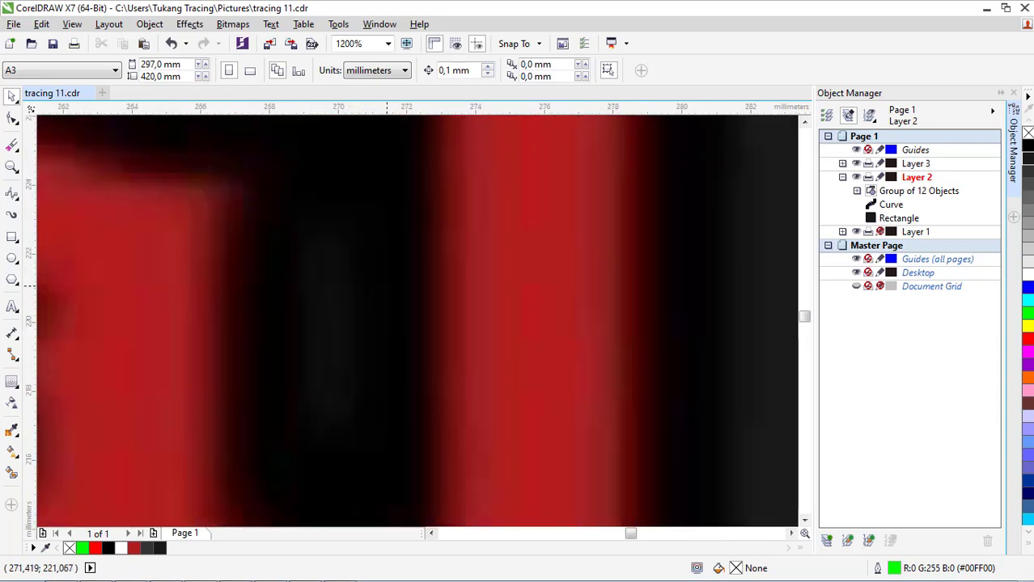
pyautogui.scroll(-4, 391, 293)
pyautogui.scroll(2, 620, 314)
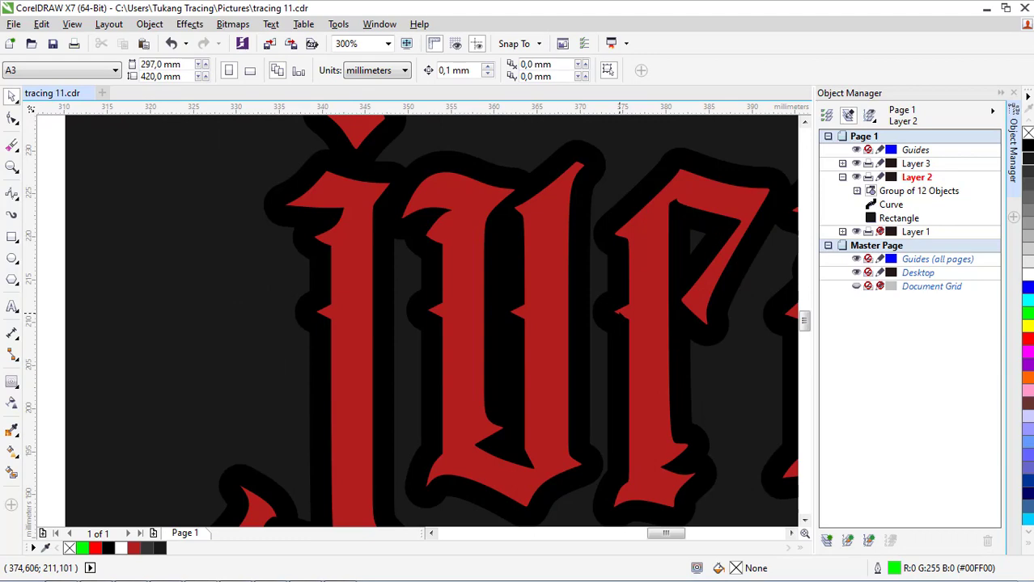
pyautogui.scroll(-2, 619, 315)
pyautogui.scroll(1, 605, 315)
pyautogui.scroll(-2, 604, 315)
pyautogui.scroll(2, 321, 317)
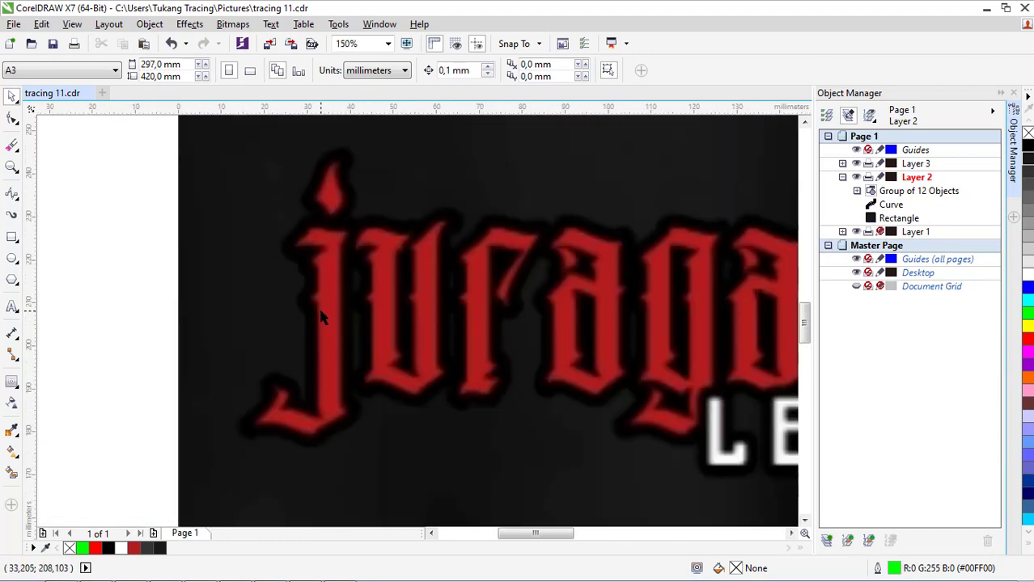
pyautogui.scroll(-2, 322, 317)
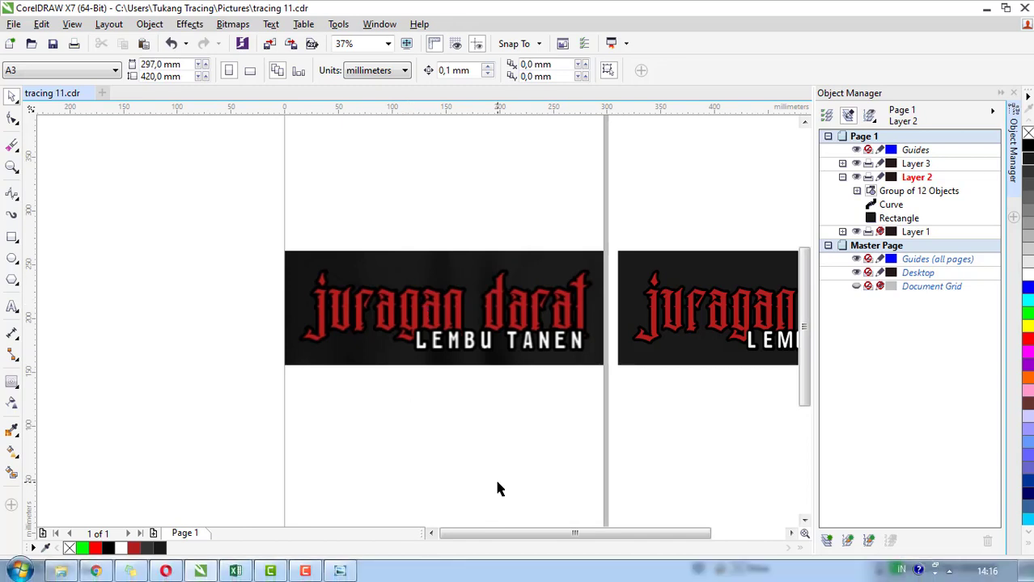
pyautogui.moveTo(524, 541); pyautogui.dragTo(578, 574)
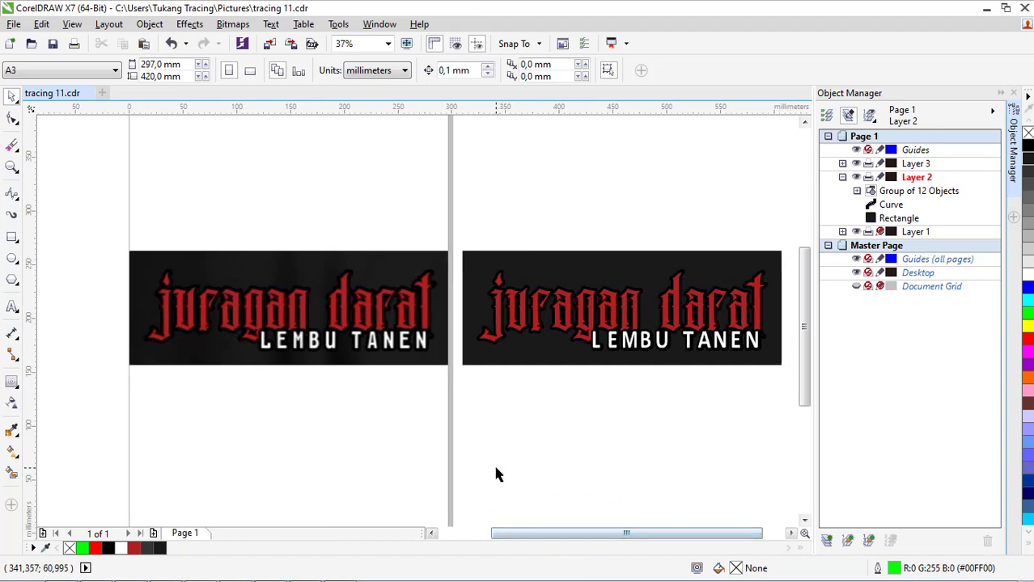